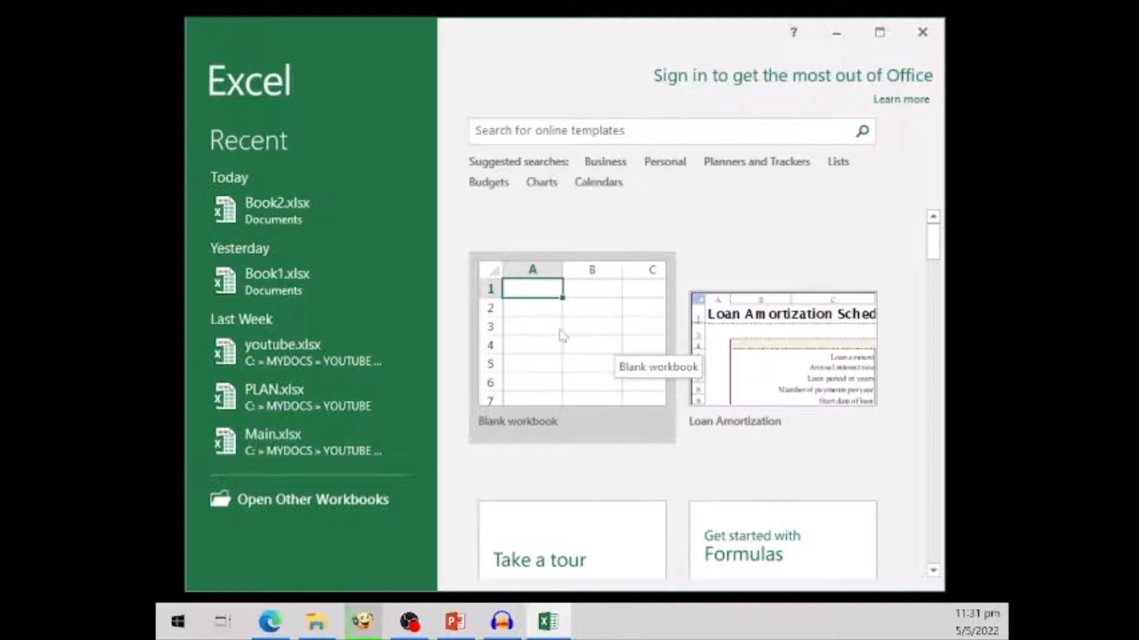
- Create a new blank workbook
left_click(562, 335)
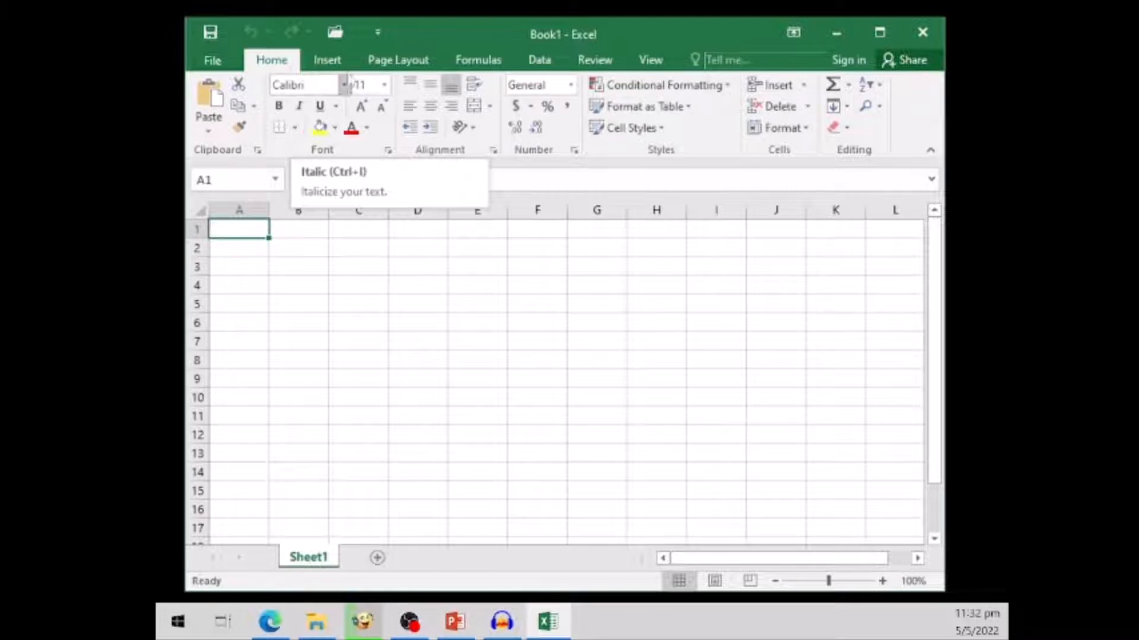
- Look through the ribbon's command groups from Insert to View and return to the Home commands
left_click(327, 59)
left_click(438, 61)
left_click(490, 63)
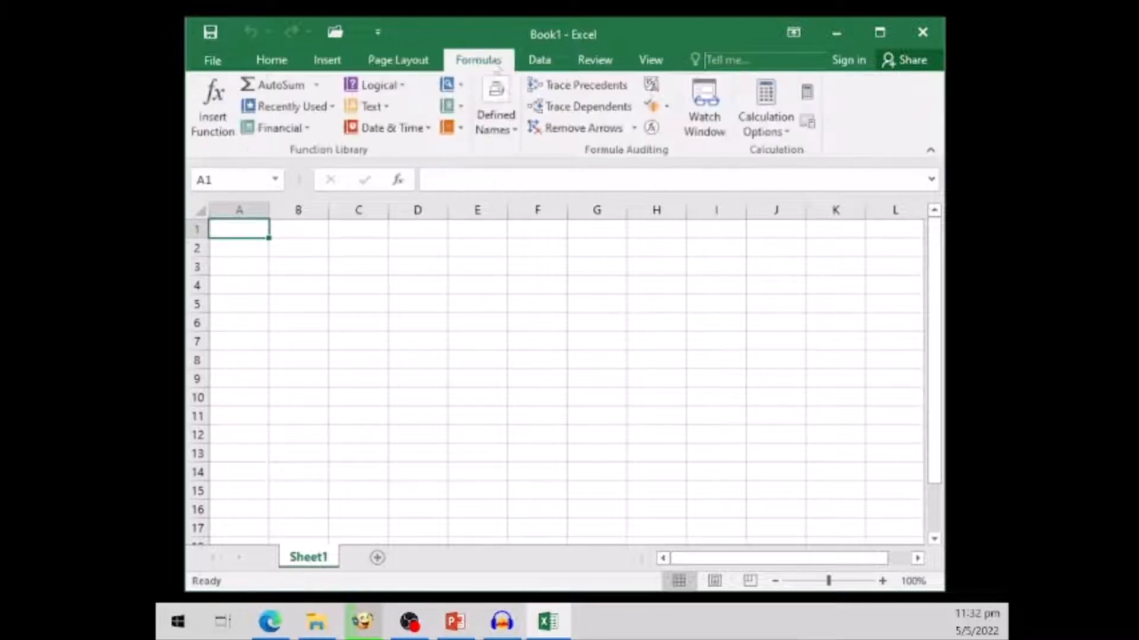
left_click(550, 62)
left_click(594, 62)
left_click(649, 62)
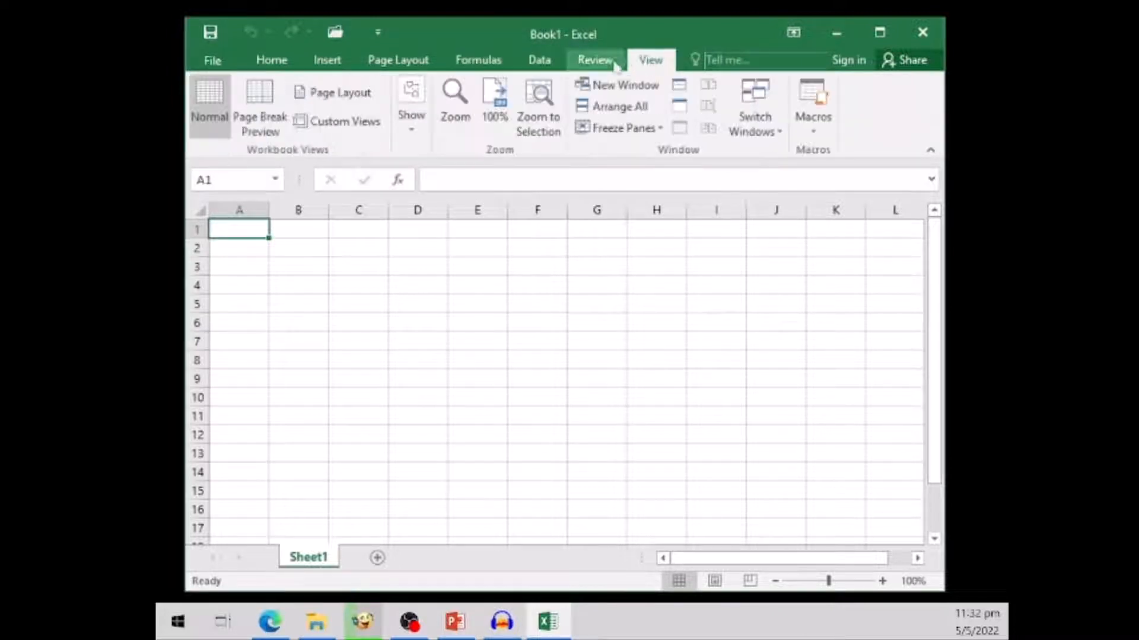
left_click(279, 61)
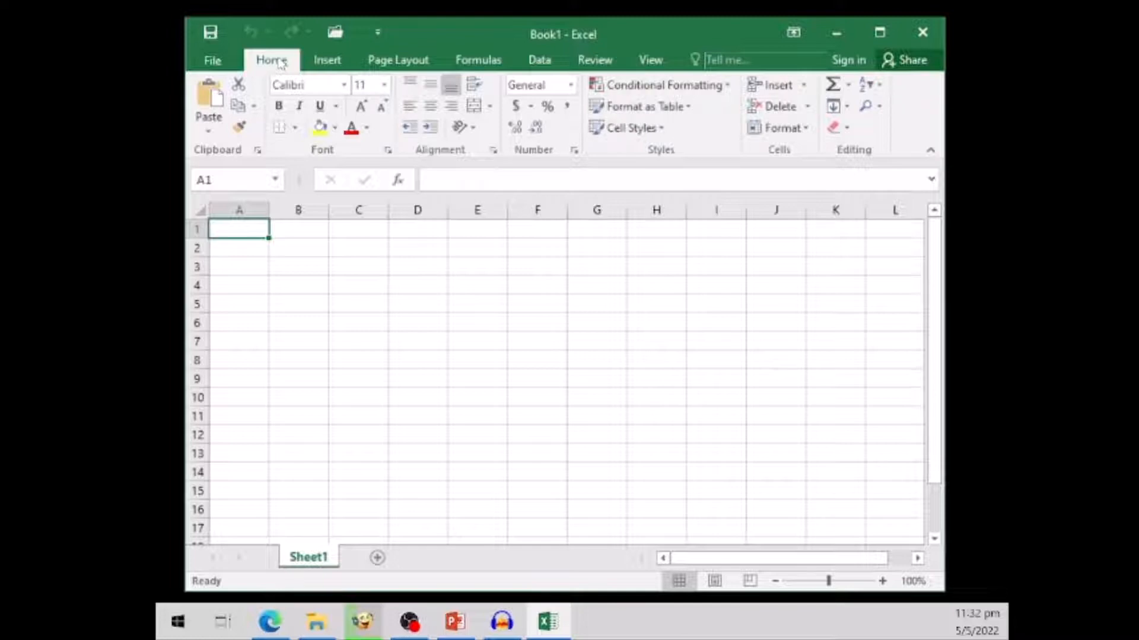
left_click(327, 60)
left_click(271, 60)
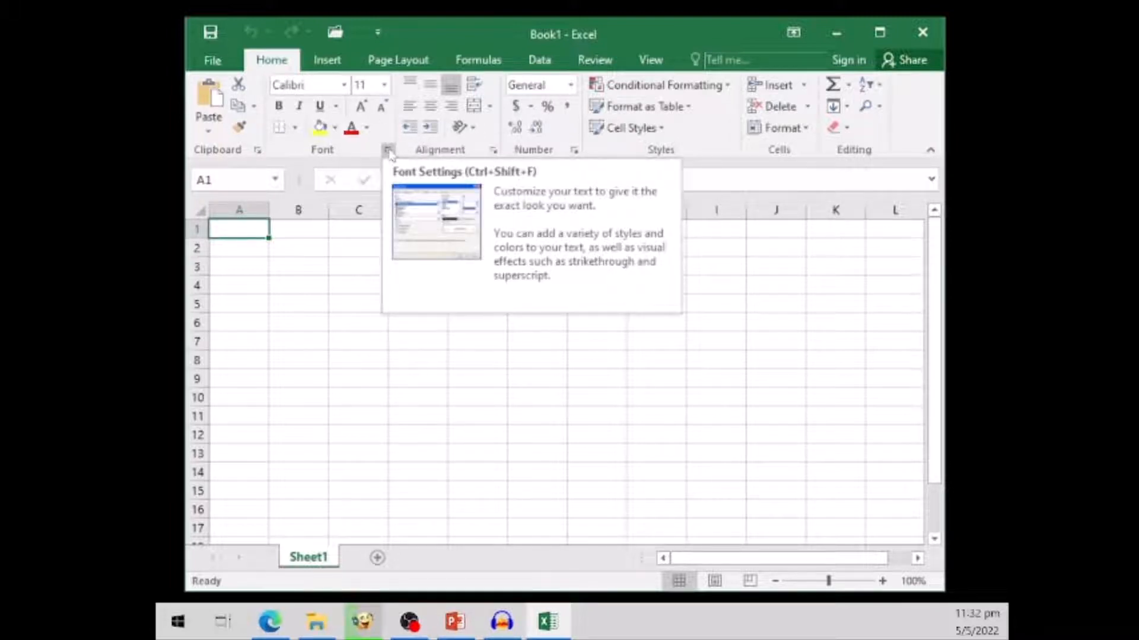
- View the full font settings and number format settings for cell A1, leaving both without changes
left_click(388, 151)
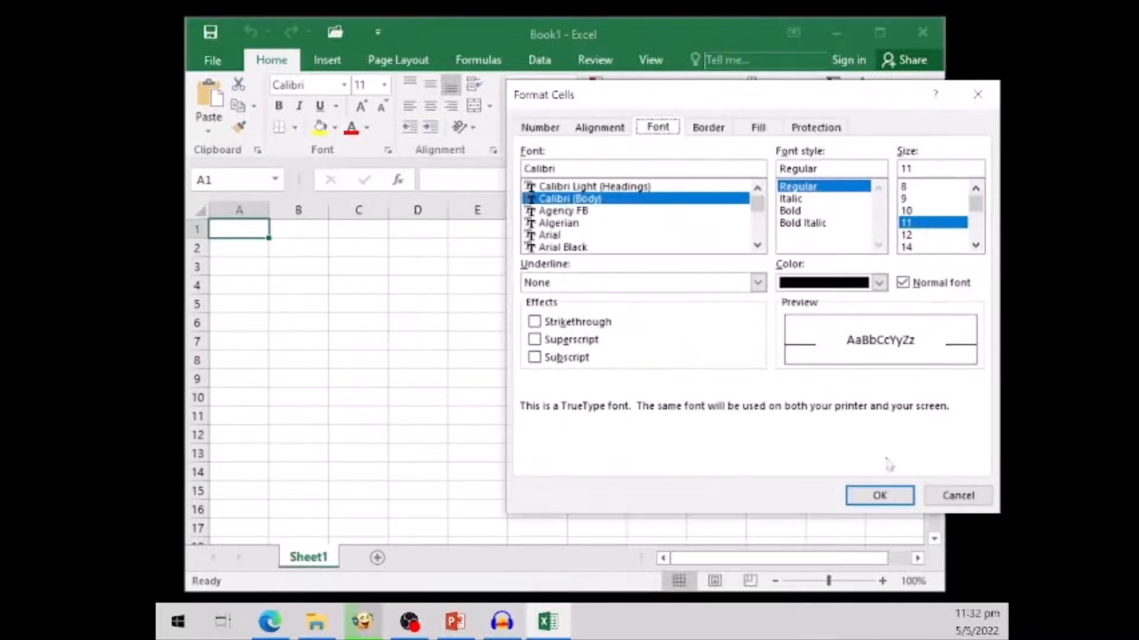
left_click(971, 497)
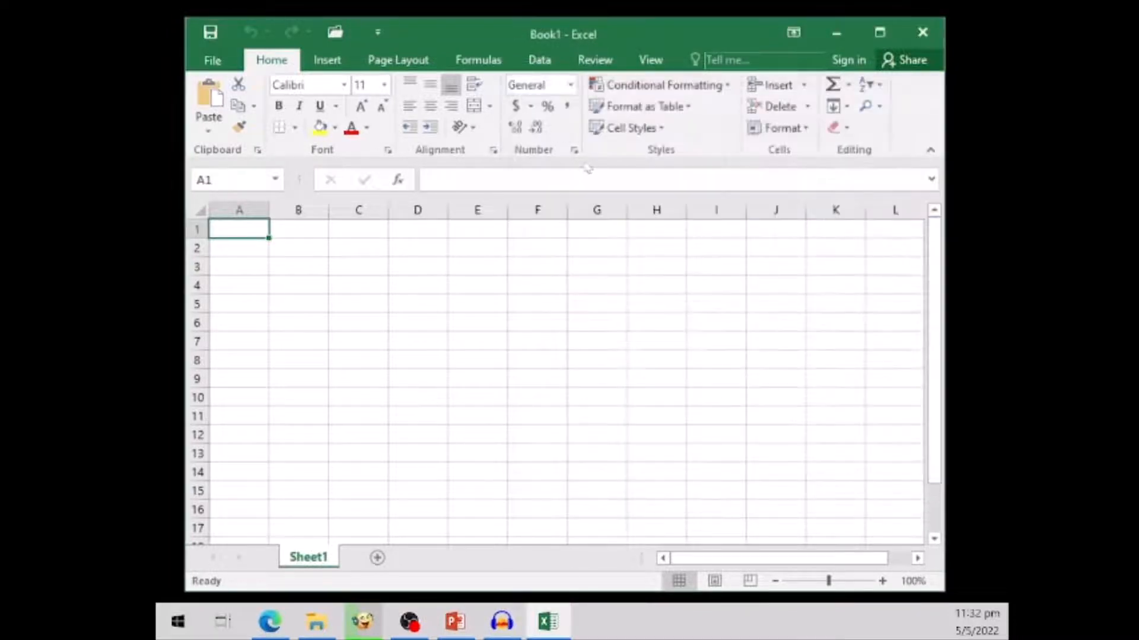
left_click(574, 152)
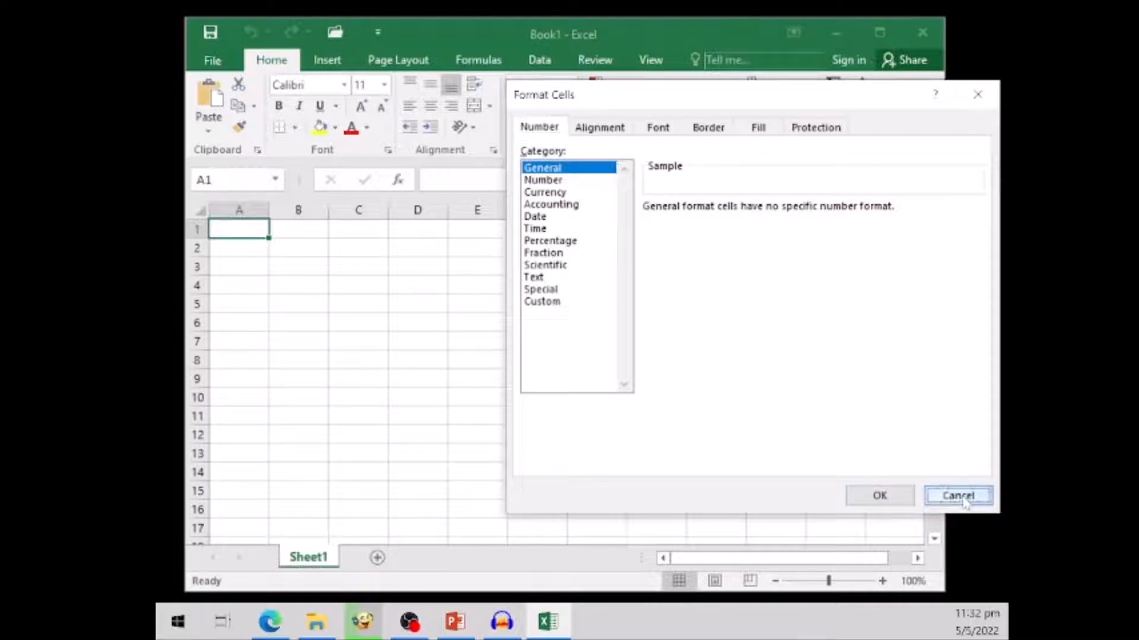
left_click(966, 497)
- Review the Insert, Page Layout, Formulas, Data and Review commands and go back to the Home commands
left_click(323, 59)
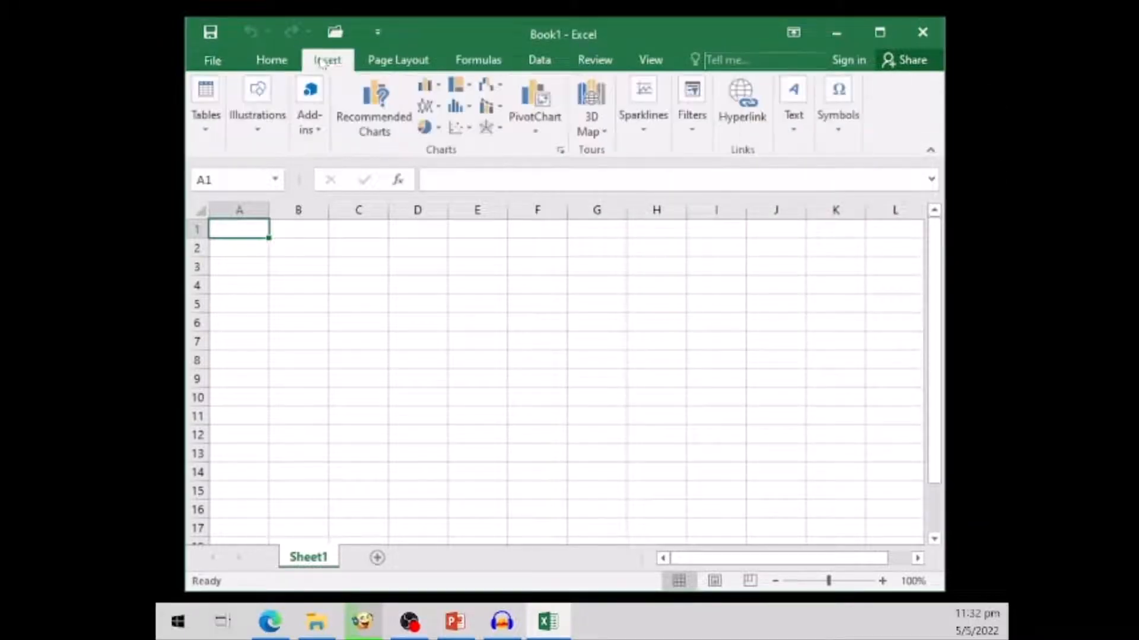
left_click(398, 59)
left_click(468, 62)
left_click(541, 61)
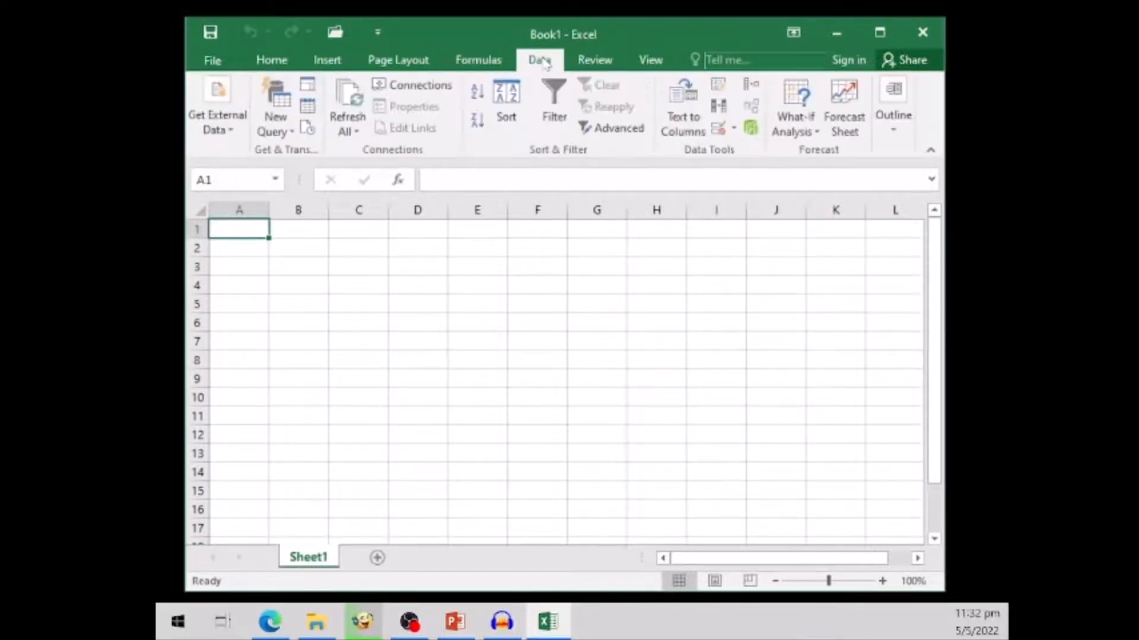
left_click(593, 60)
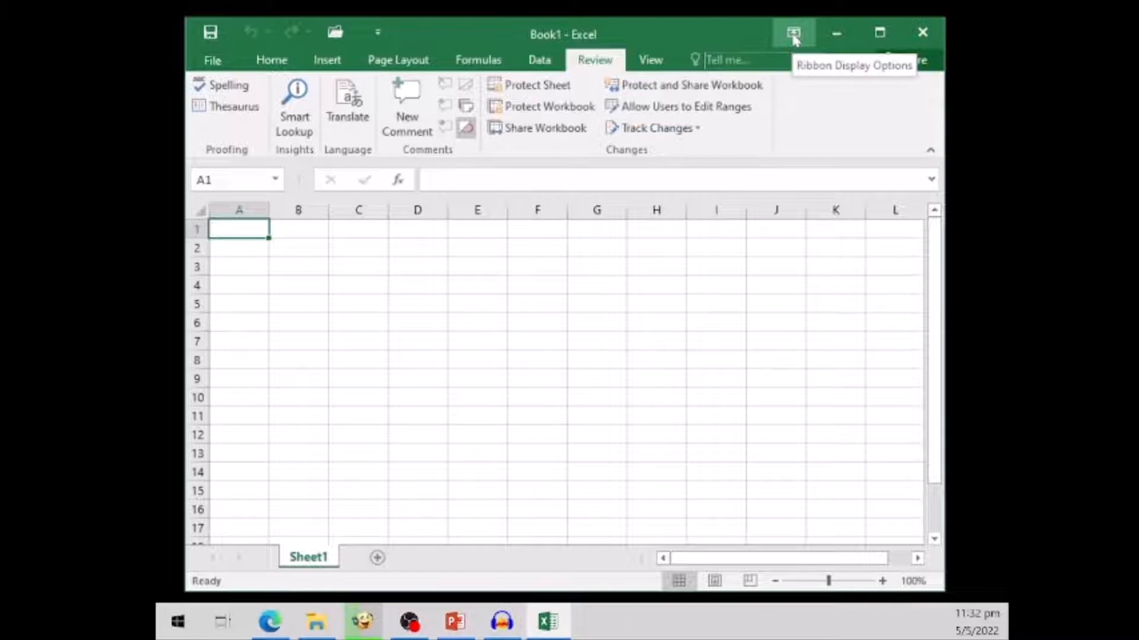
left_click(272, 62)
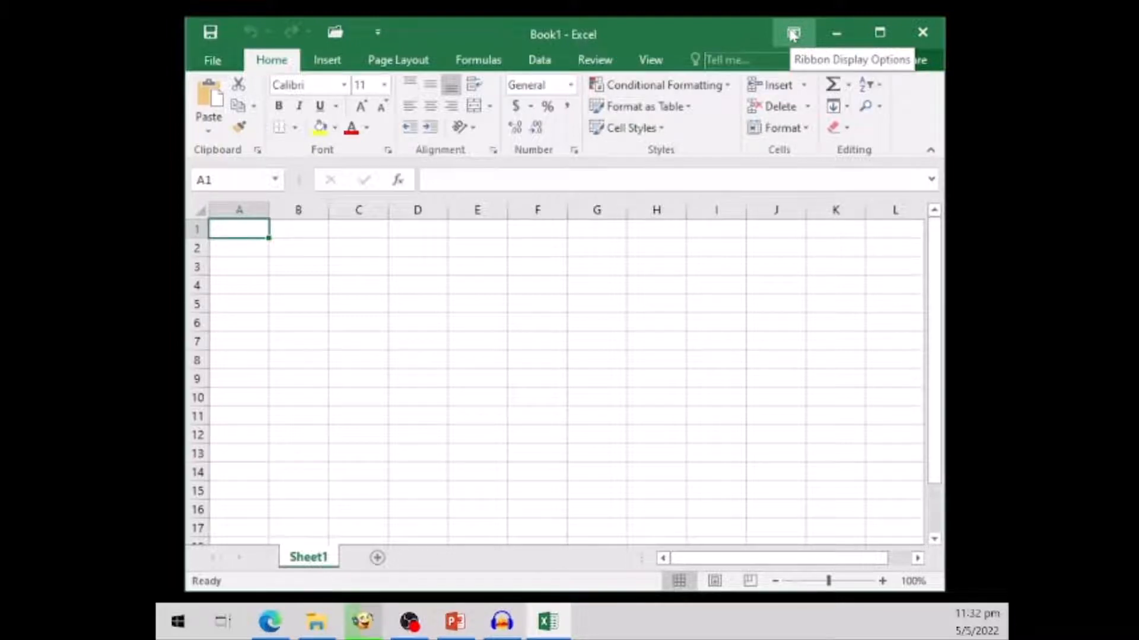
- Auto-hide the ribbon, and bring it back with both tabs and commands shown
left_click(793, 33)
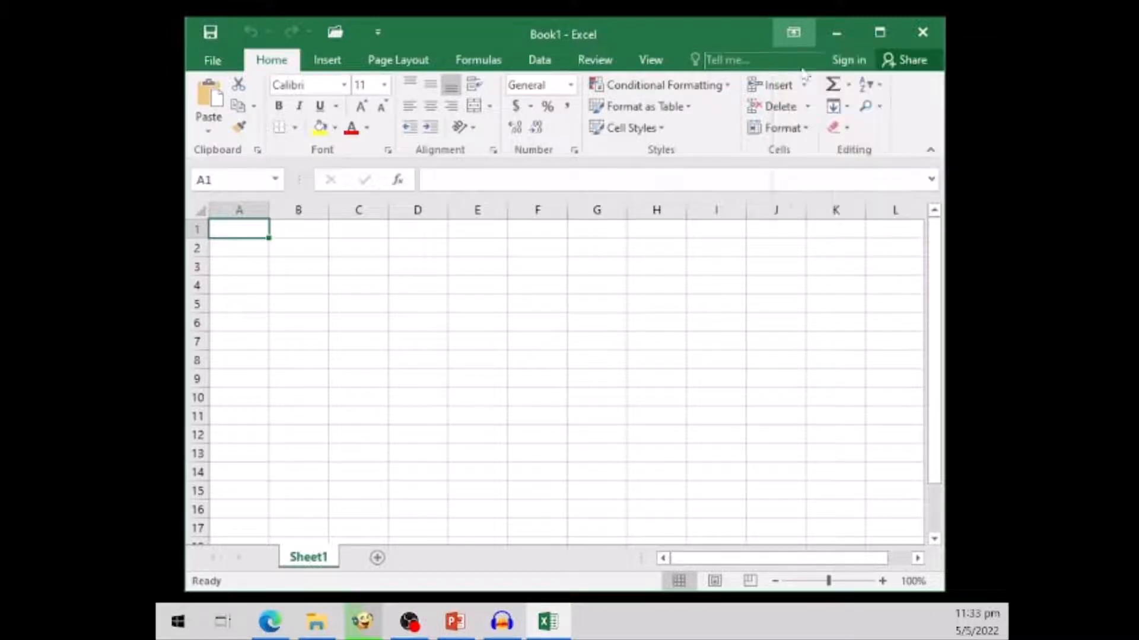
left_click(804, 73)
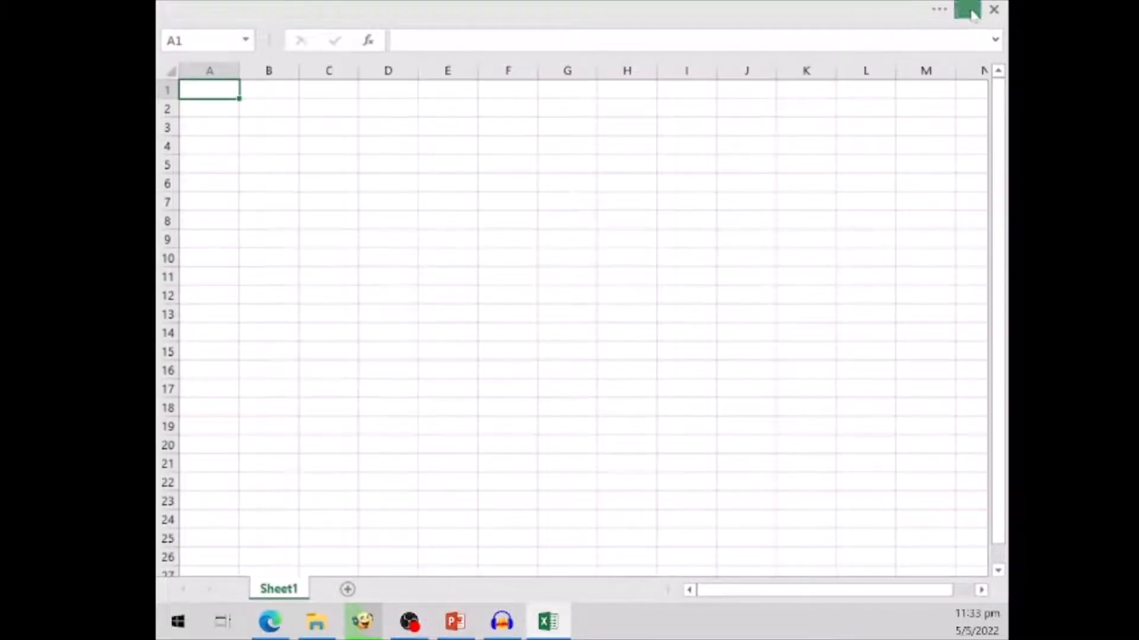
left_click(971, 11)
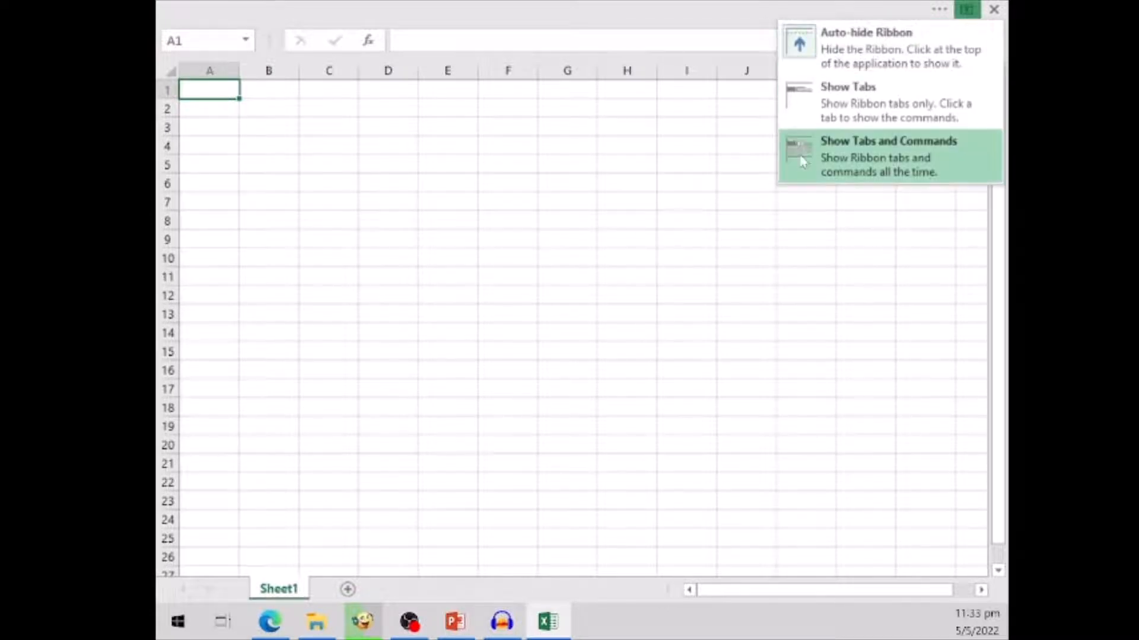
left_click(804, 158)
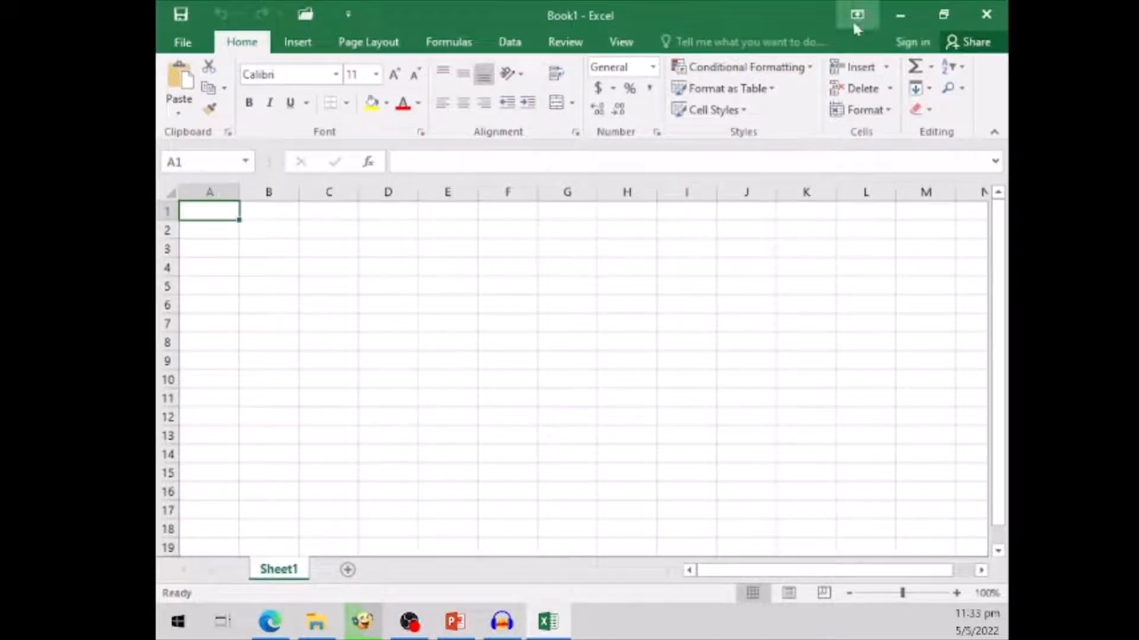
- Reduce the ribbon to its tabs only, and restore the display of tabs and commands
left_click(854, 25)
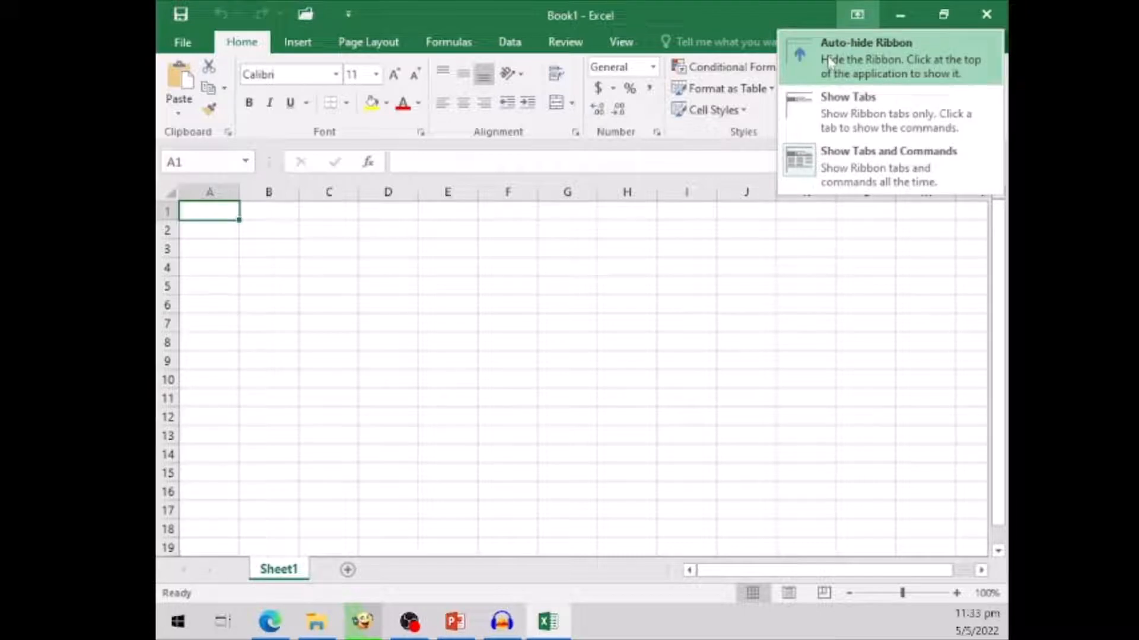
left_click(823, 118)
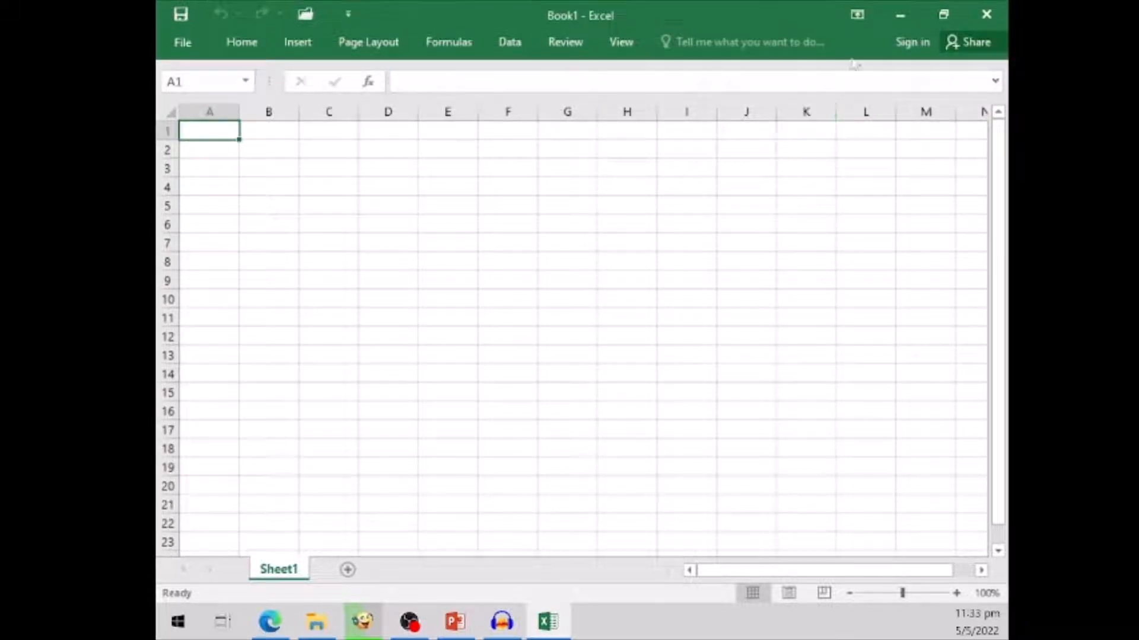
left_click(858, 18)
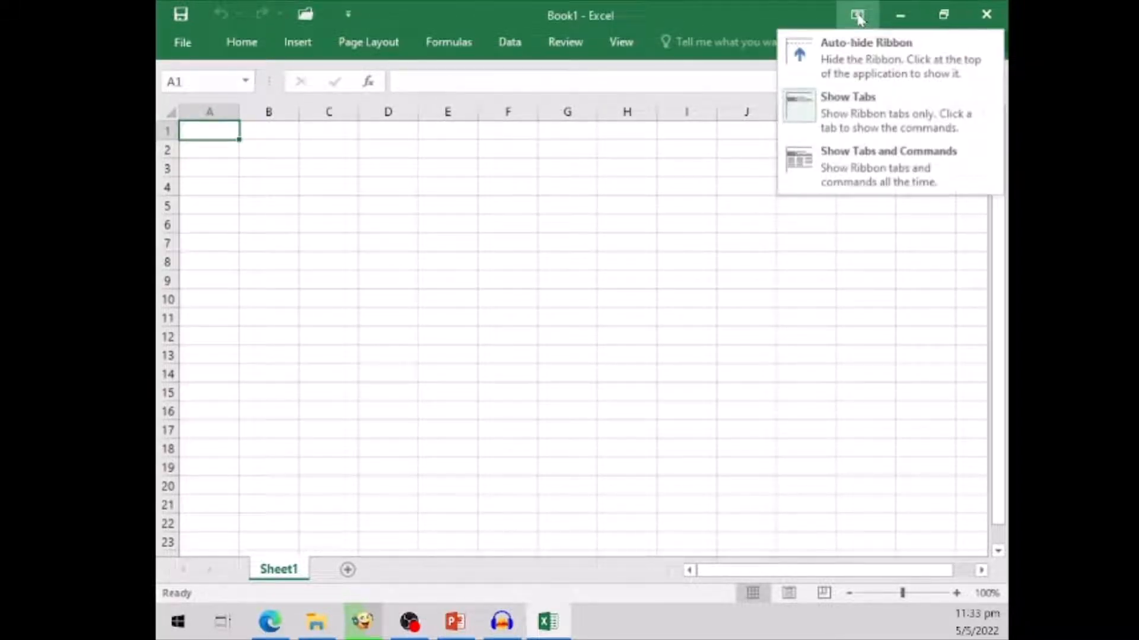
left_click(822, 172)
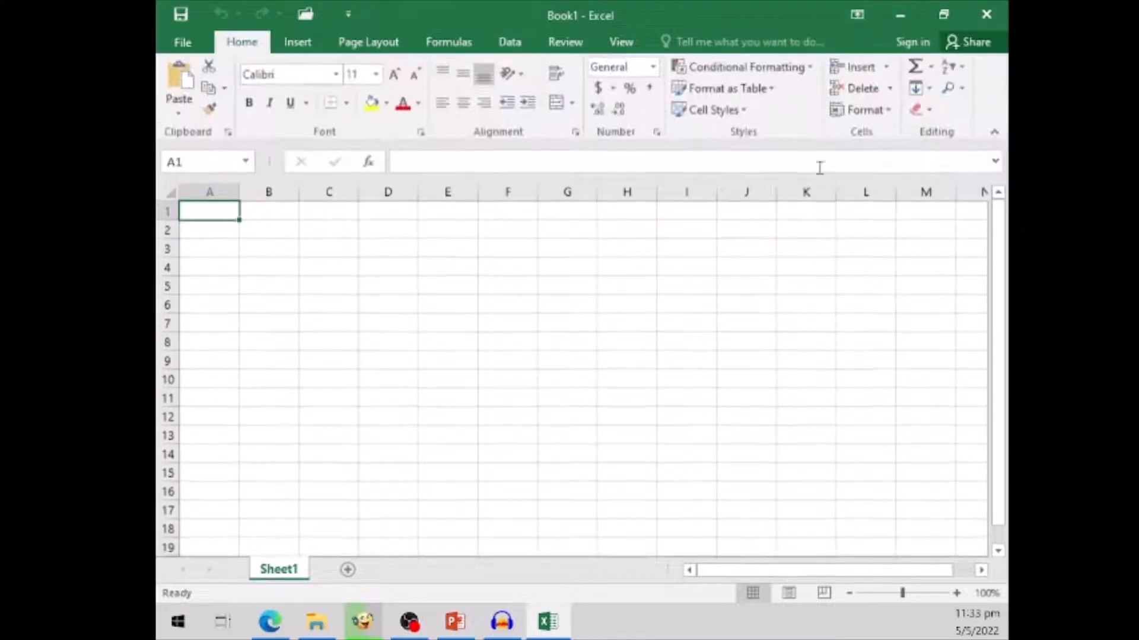
- Reapply the ribbon option that shows tabs and commands all the time, and select cell G2
left_click(858, 15)
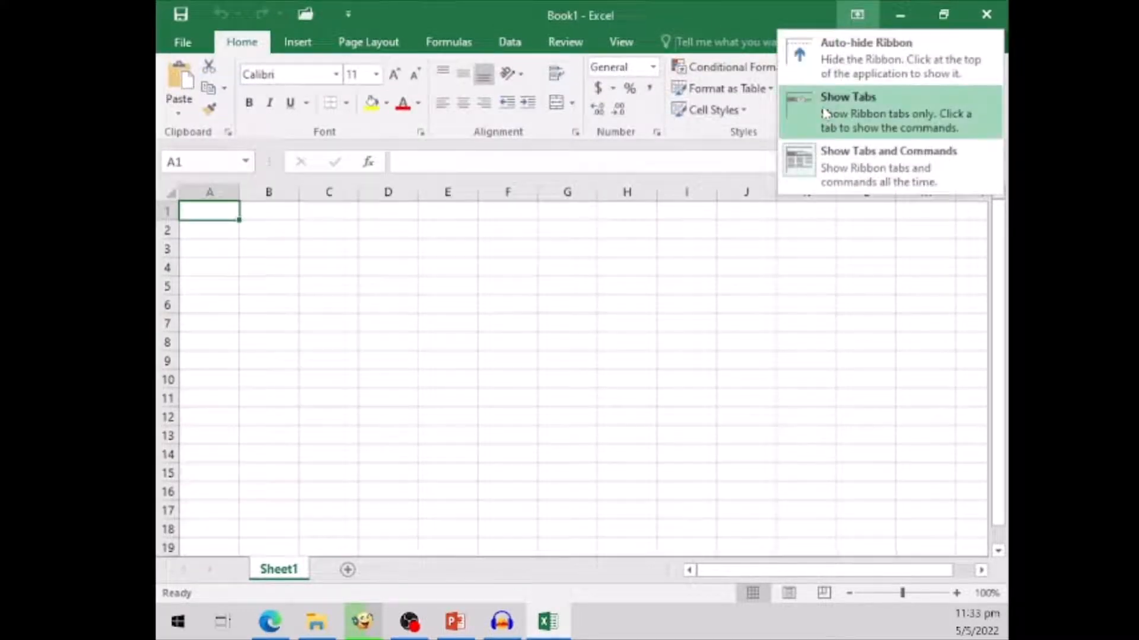
left_click(814, 172)
left_click(858, 14)
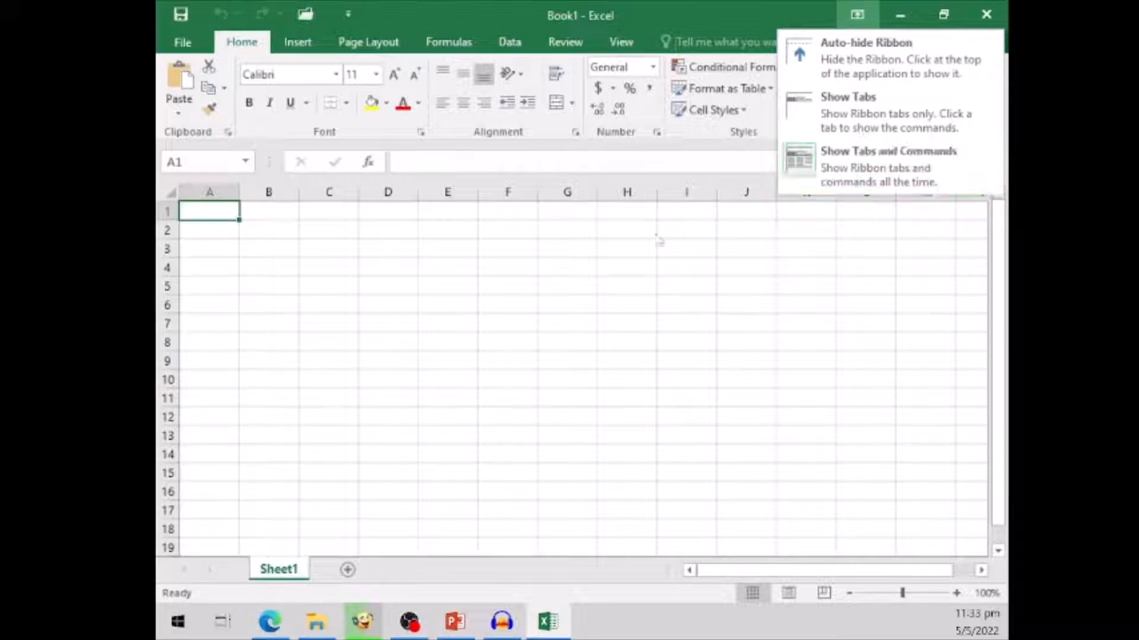
left_click(563, 230)
left_click(563, 230)
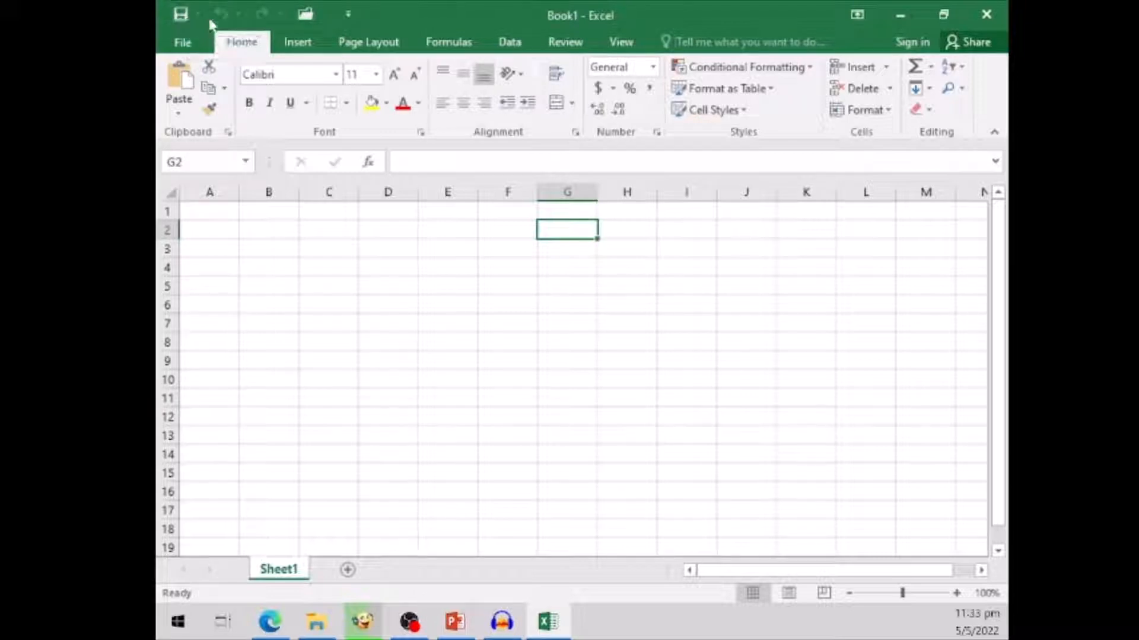
- Add the New command to the Quick Access Toolbar
left_click(348, 18)
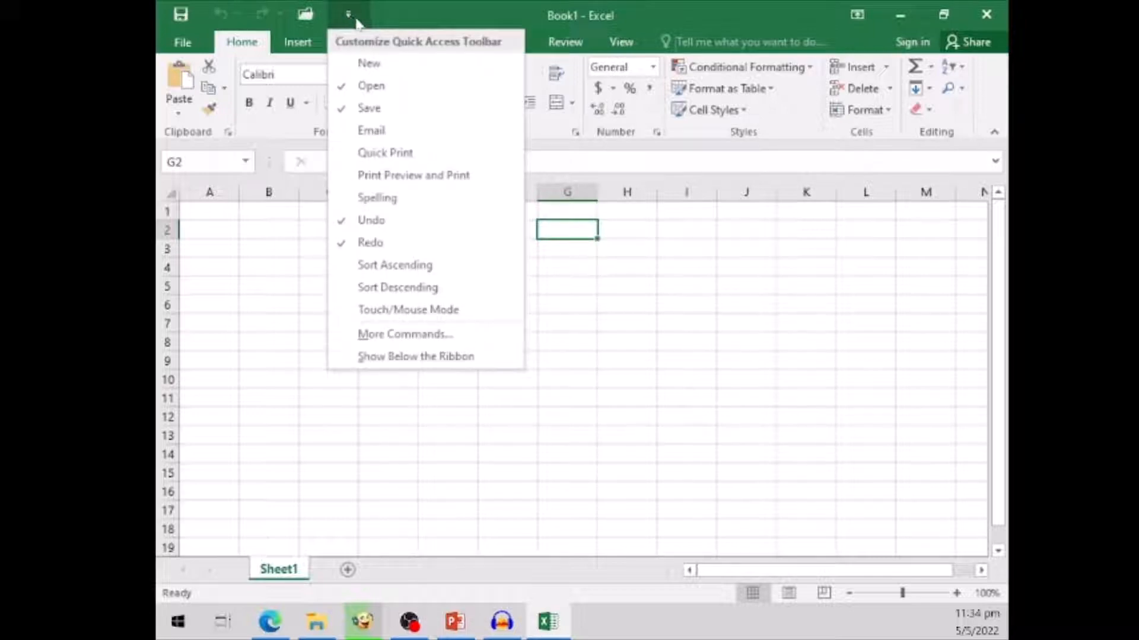
left_click(367, 65)
- View the full list of commands available for the Quick Access Toolbar and leave it without changes
left_click(391, 16)
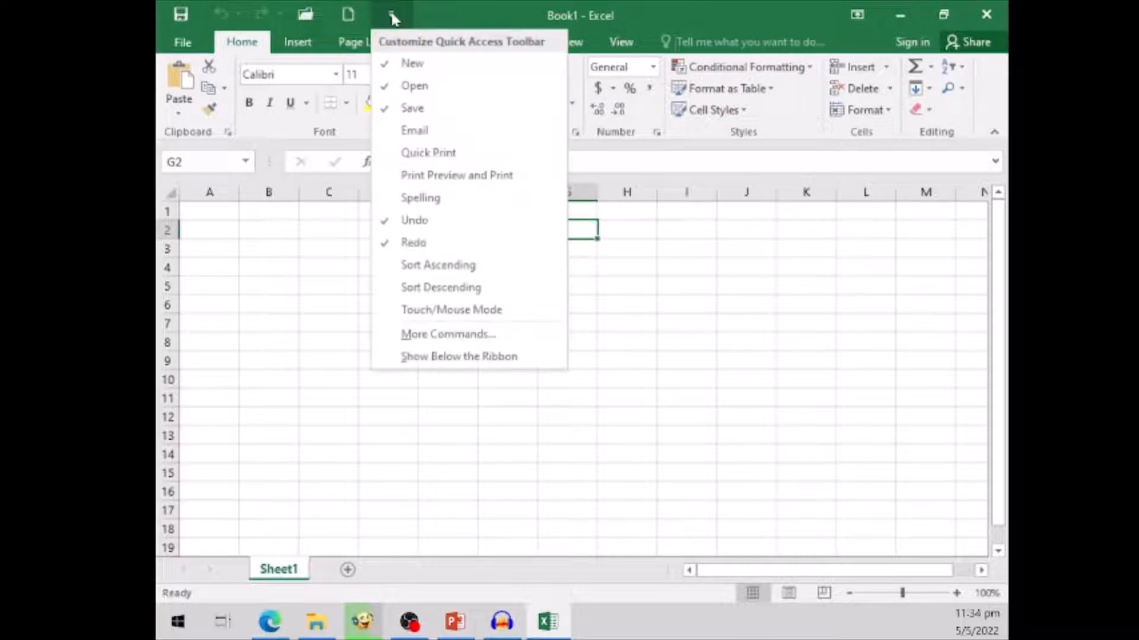
left_click(447, 341)
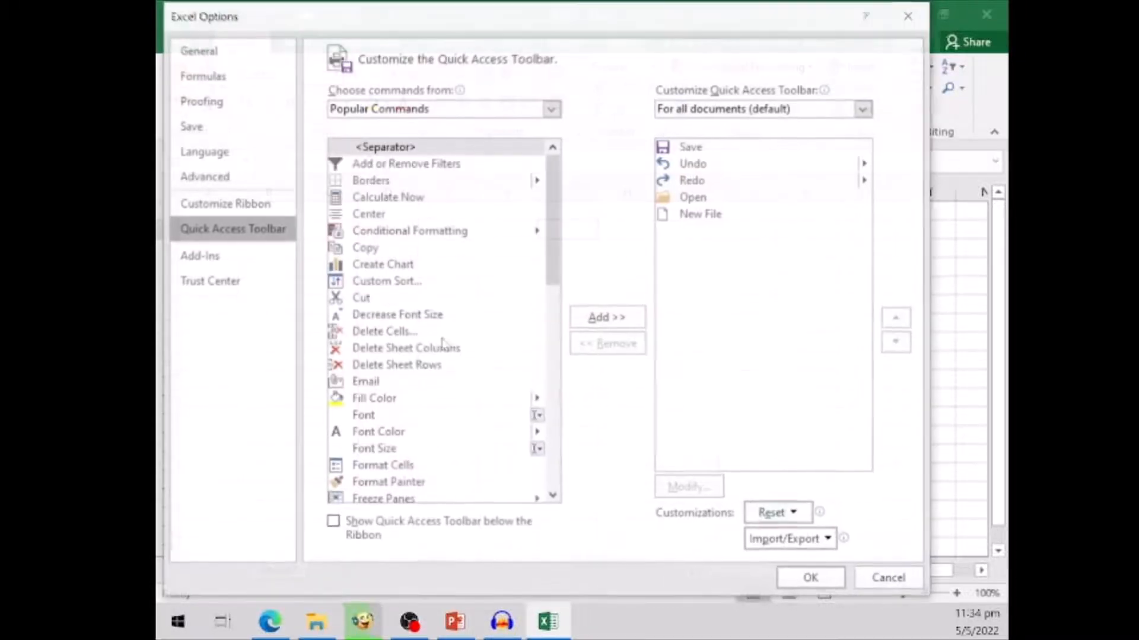
left_click(890, 579)
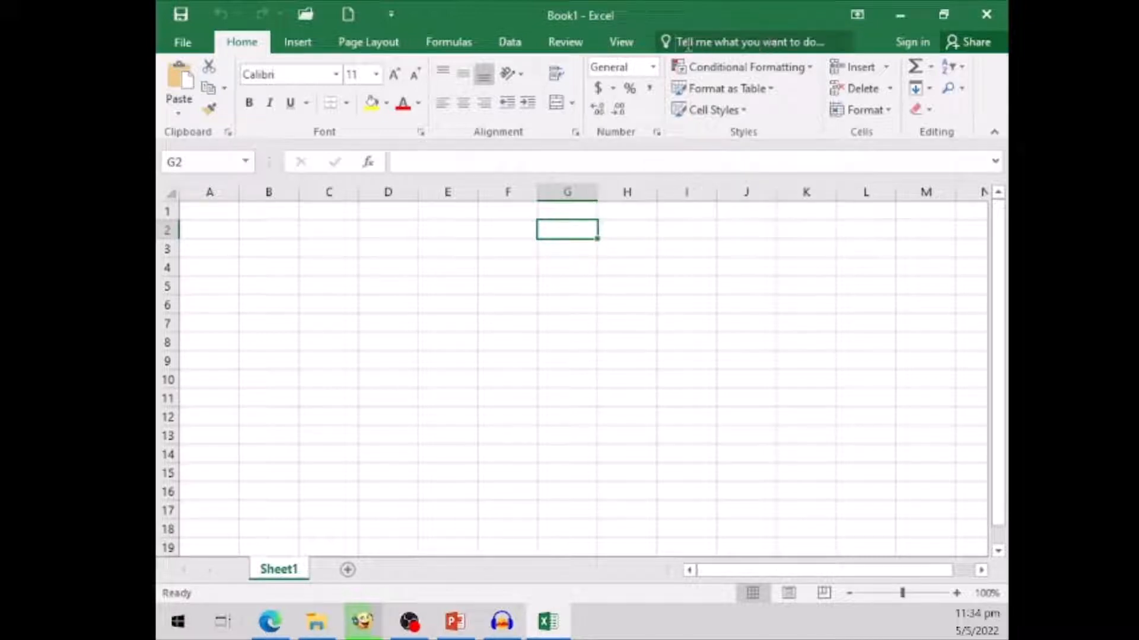
- Search the commands for "add table", open the Insert Table dialog from the results, and leave it without creating a table
left_click(725, 40)
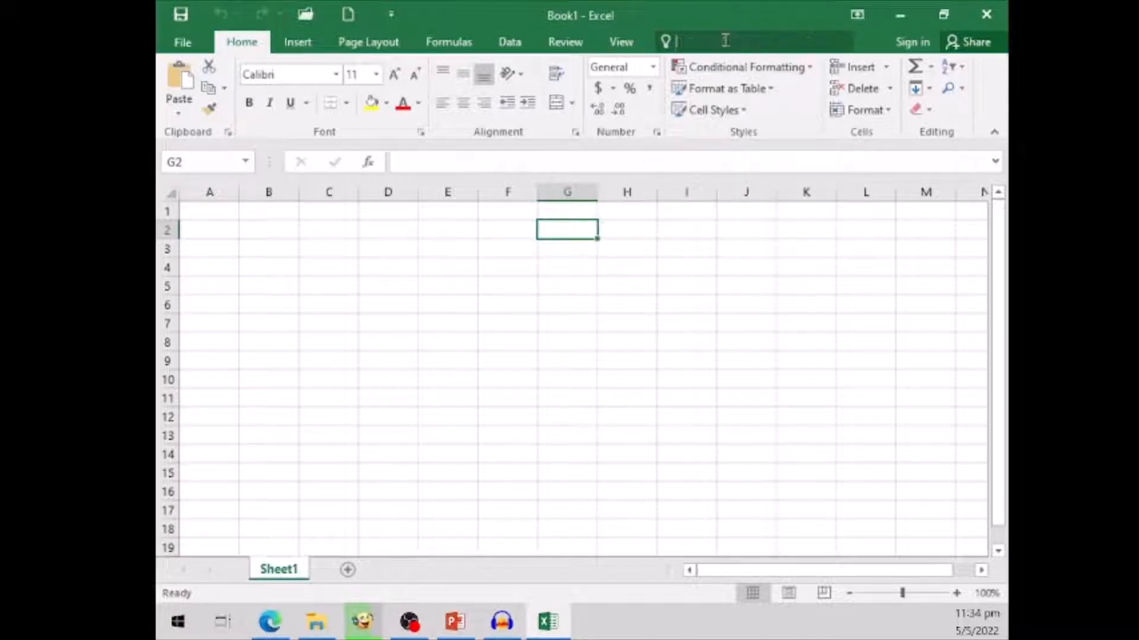
type("add")
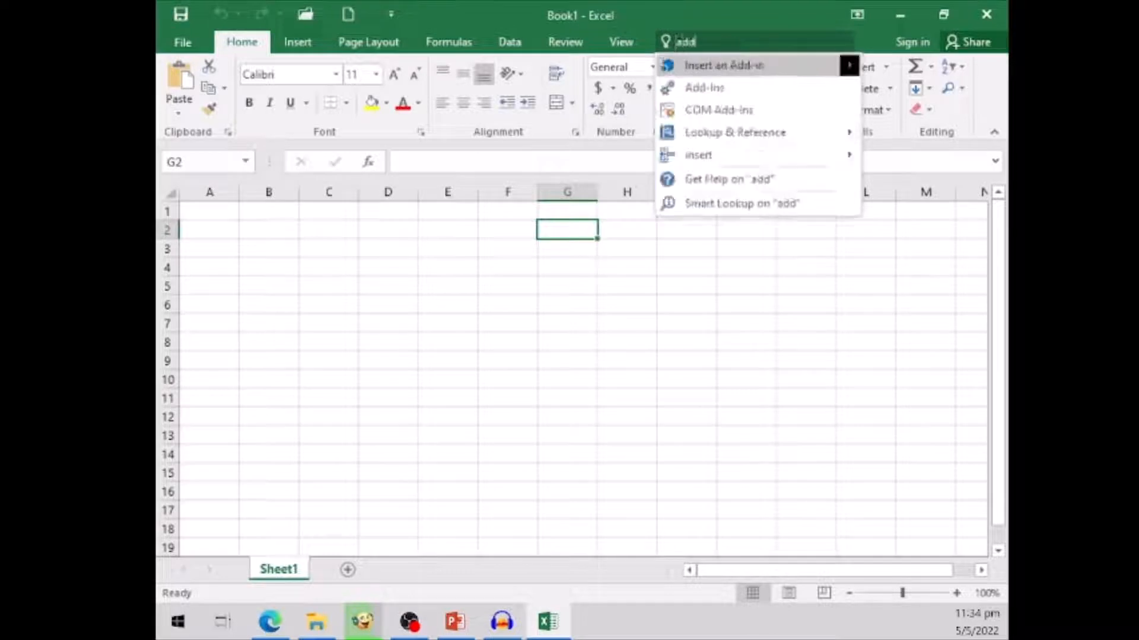
type(" table")
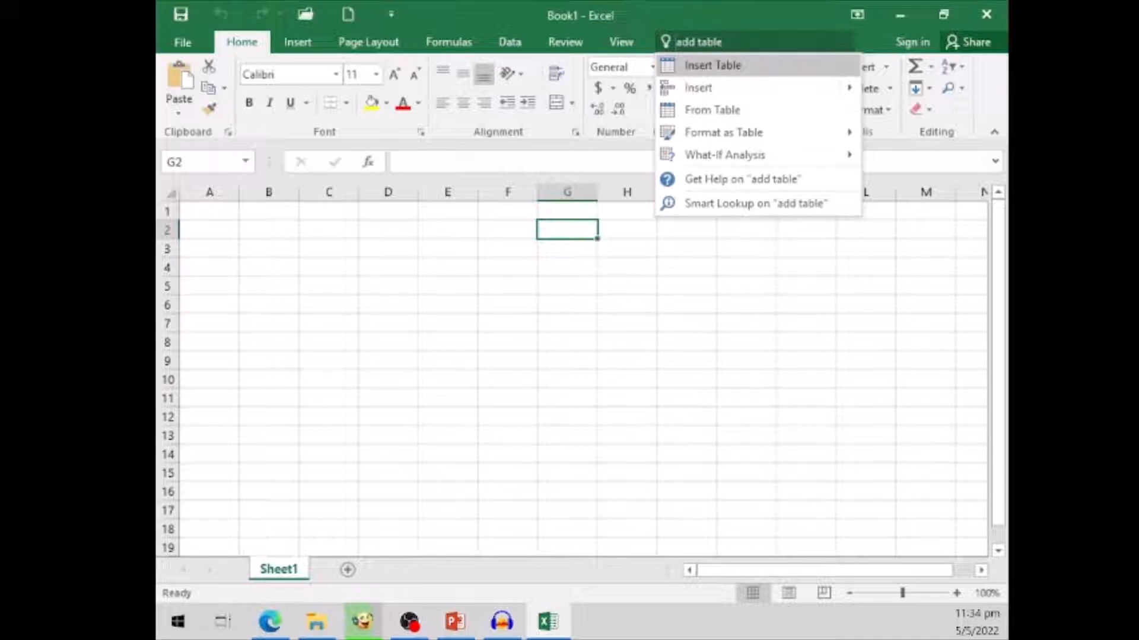
key("Return")
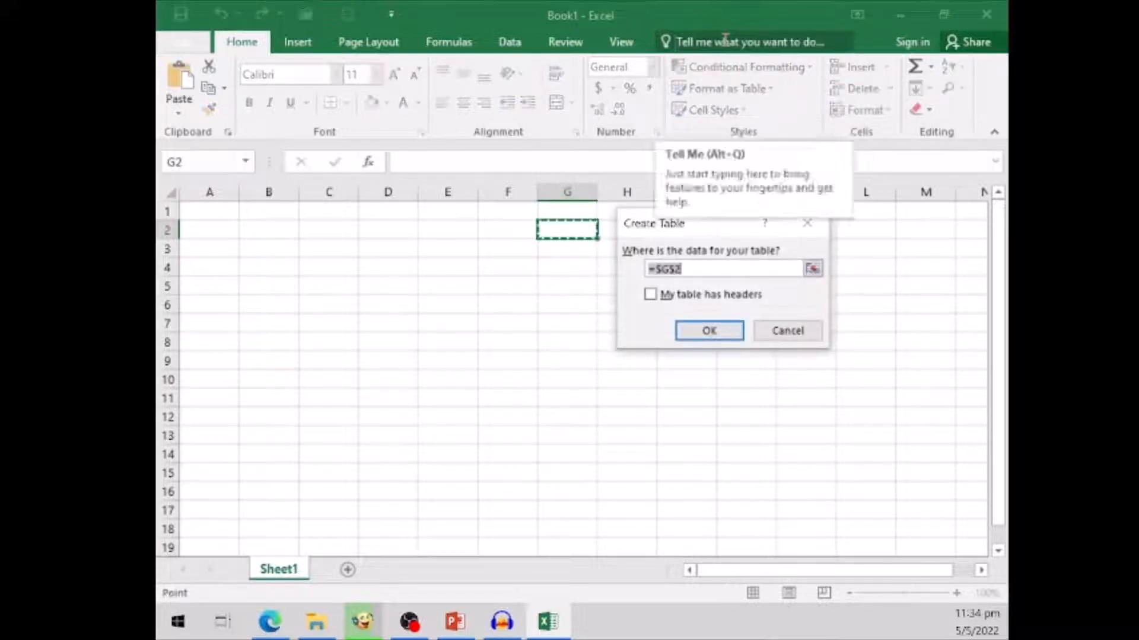
left_click(785, 332)
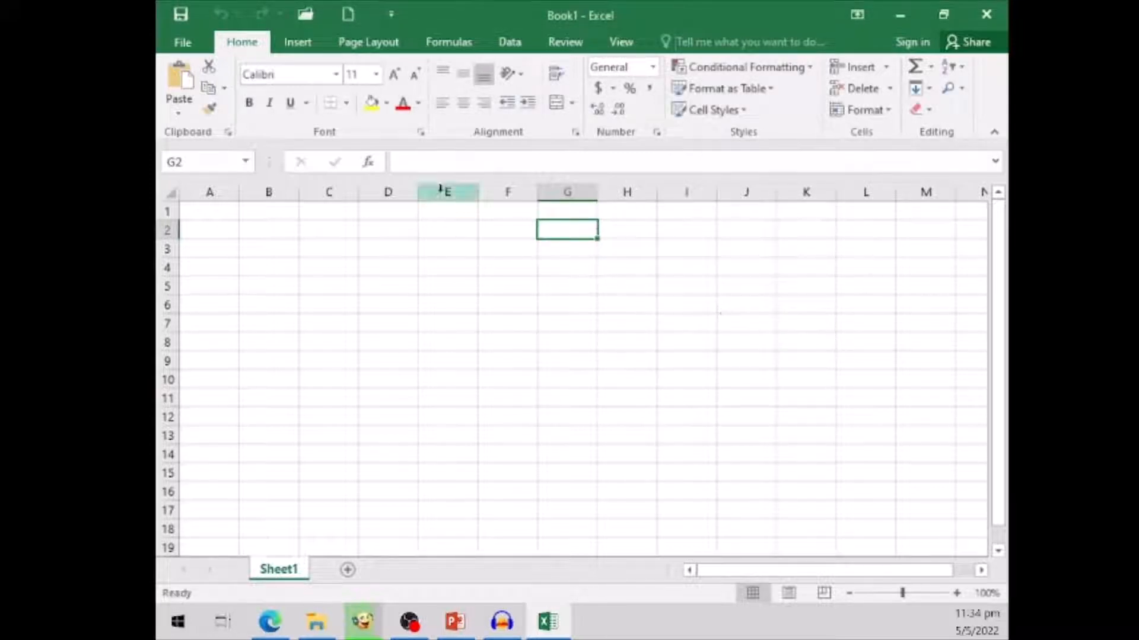
- Select cell G8 and show the worksheet in Page Layout view
left_click(542, 344)
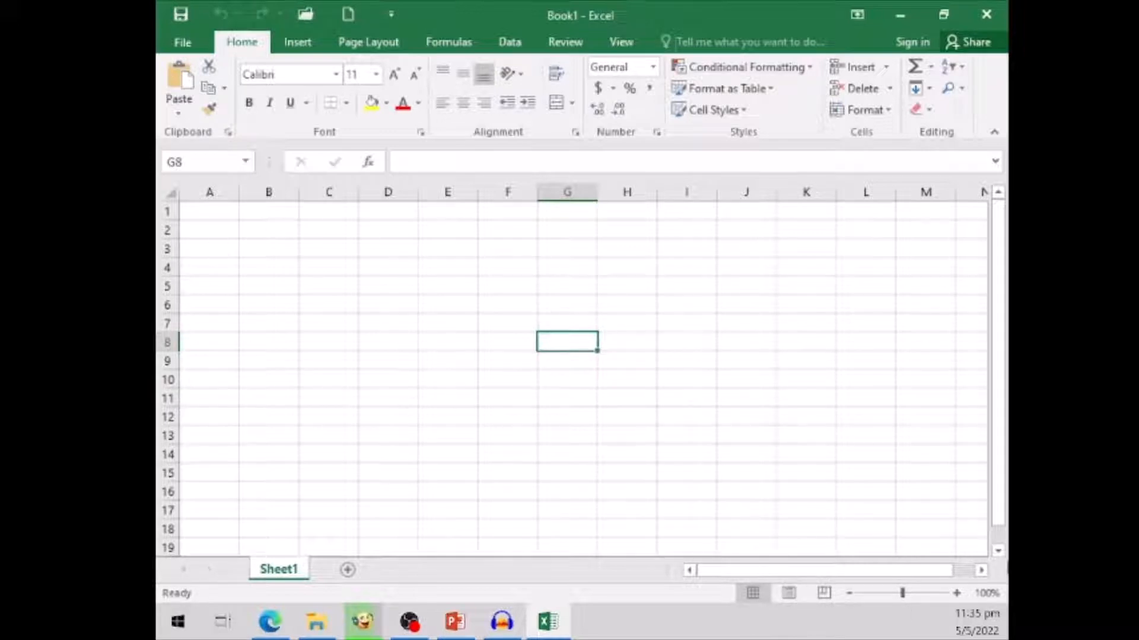
left_click(998, 550)
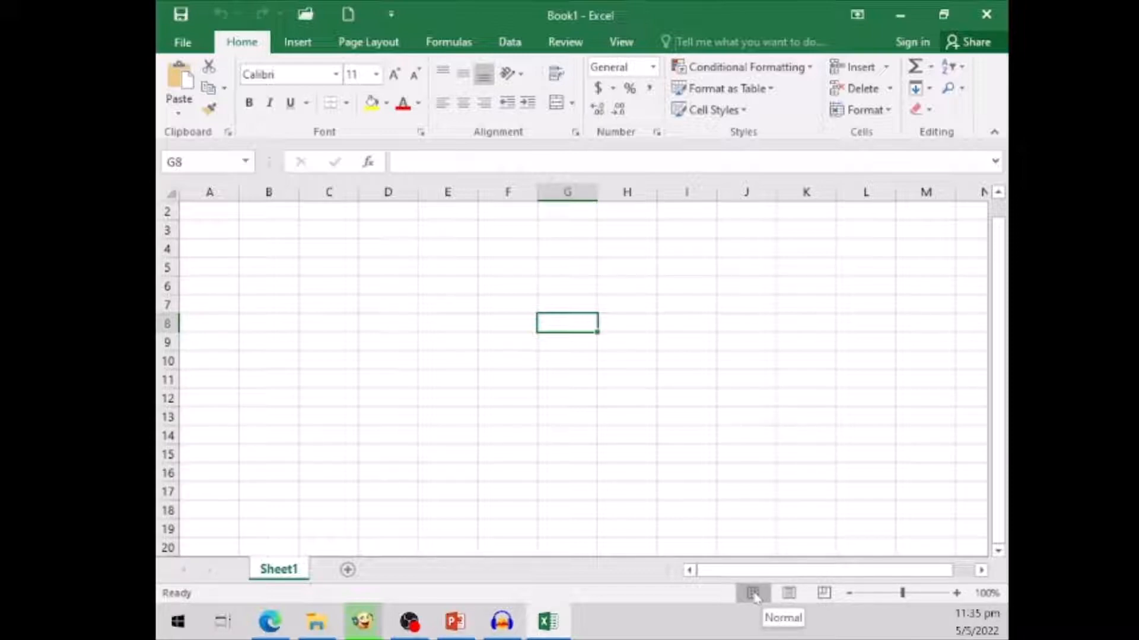
left_click(788, 595)
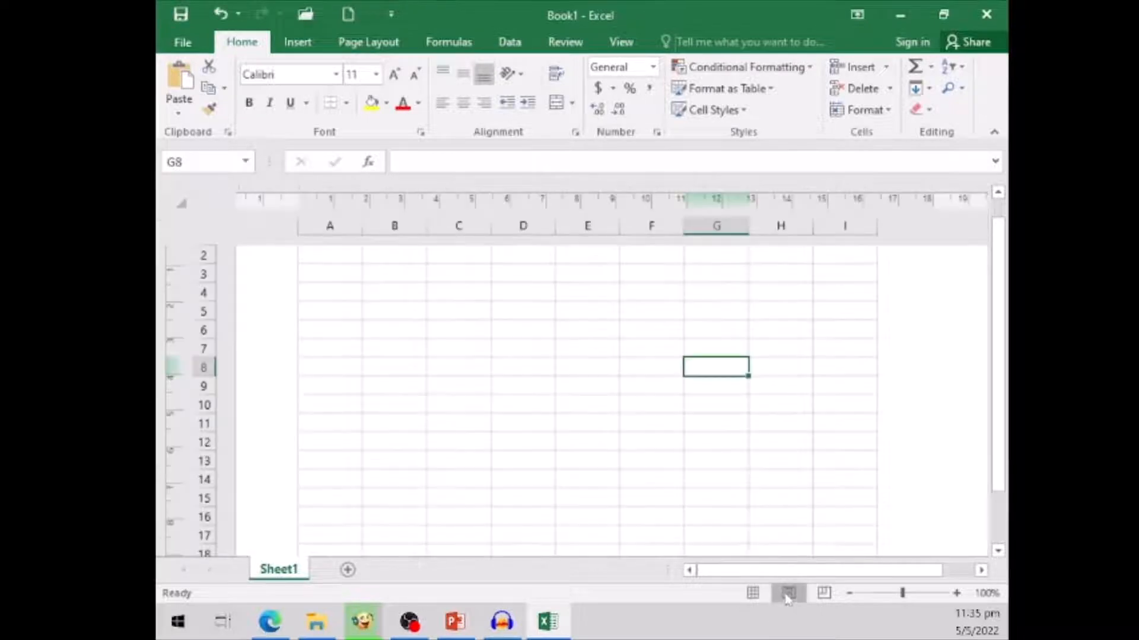
- Select cell D5, show the worksheet in Page Break Preview, and return it to Normal view
left_click(551, 276)
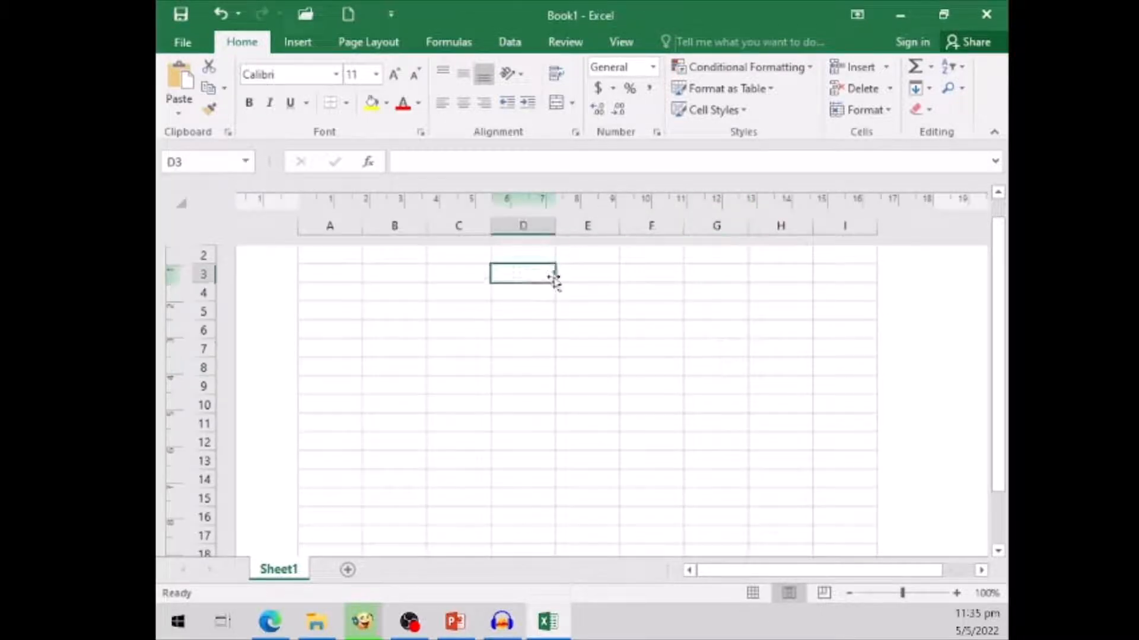
left_click(576, 315)
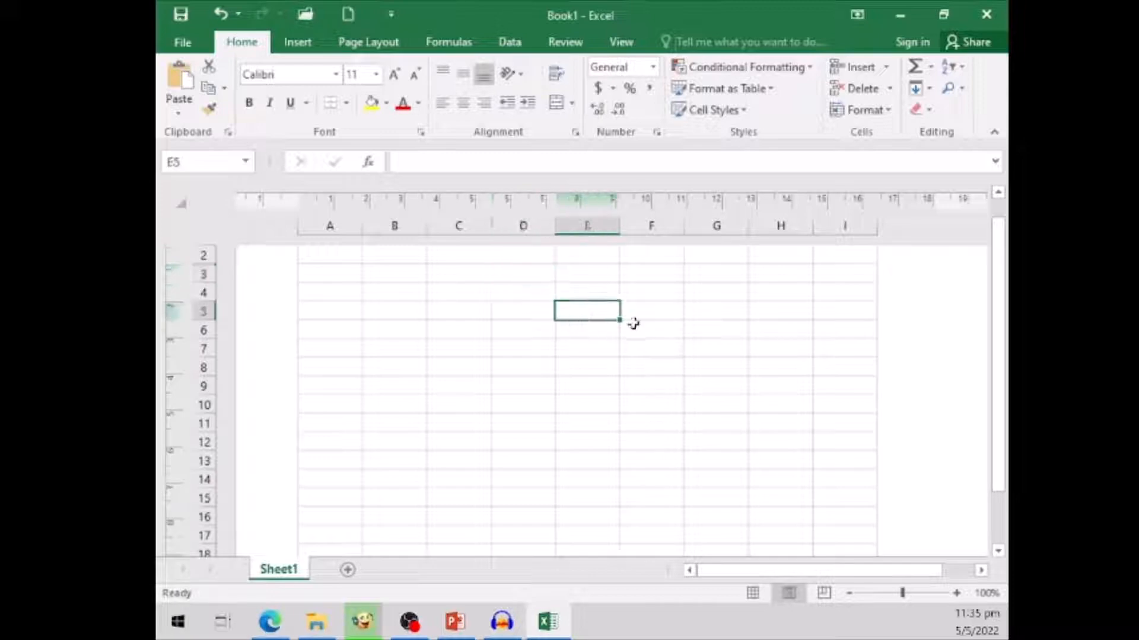
left_click(760, 305)
left_click(522, 303)
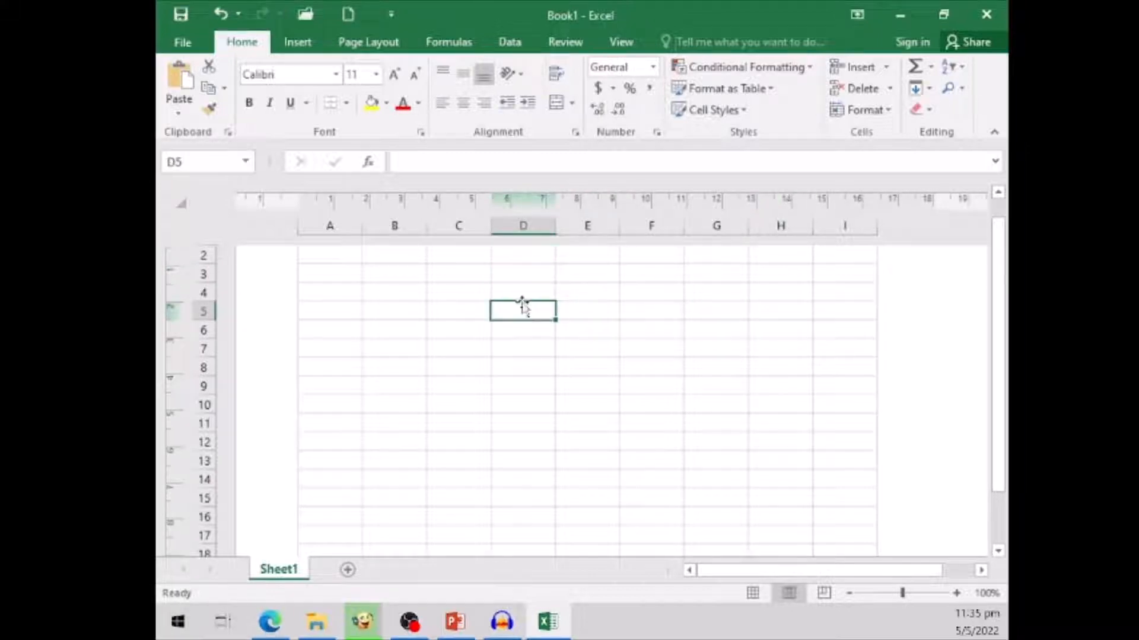
left_click(824, 593)
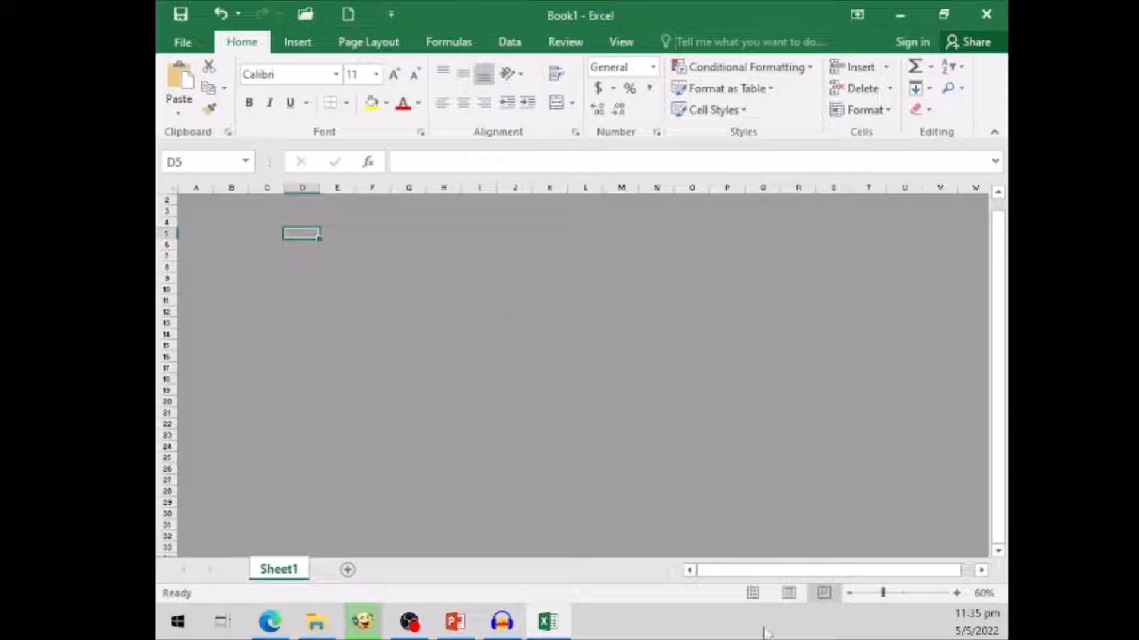
left_click(752, 593)
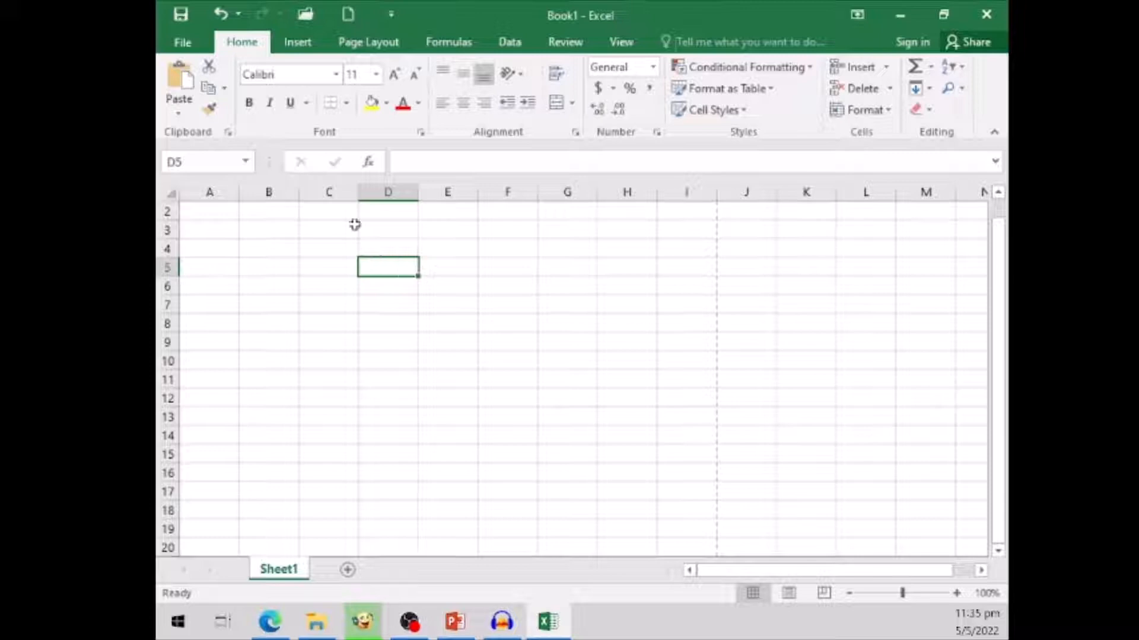
- View the file management commands and recent workbooks in the Backstage view and return to the worksheet without opening anything
left_click(190, 47)
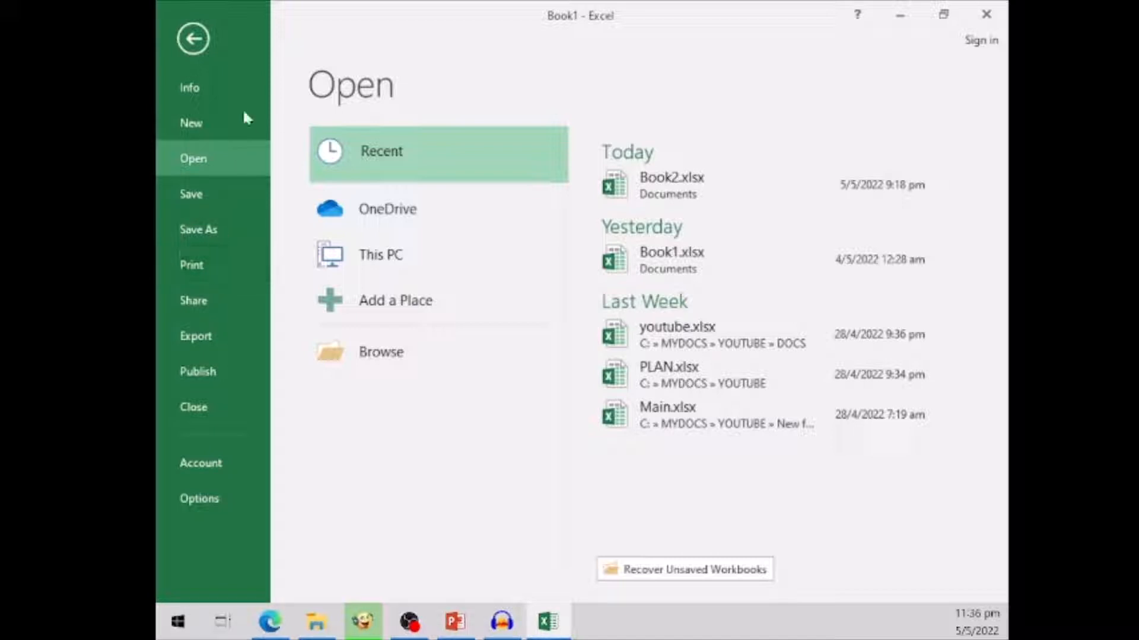
left_click(194, 41)
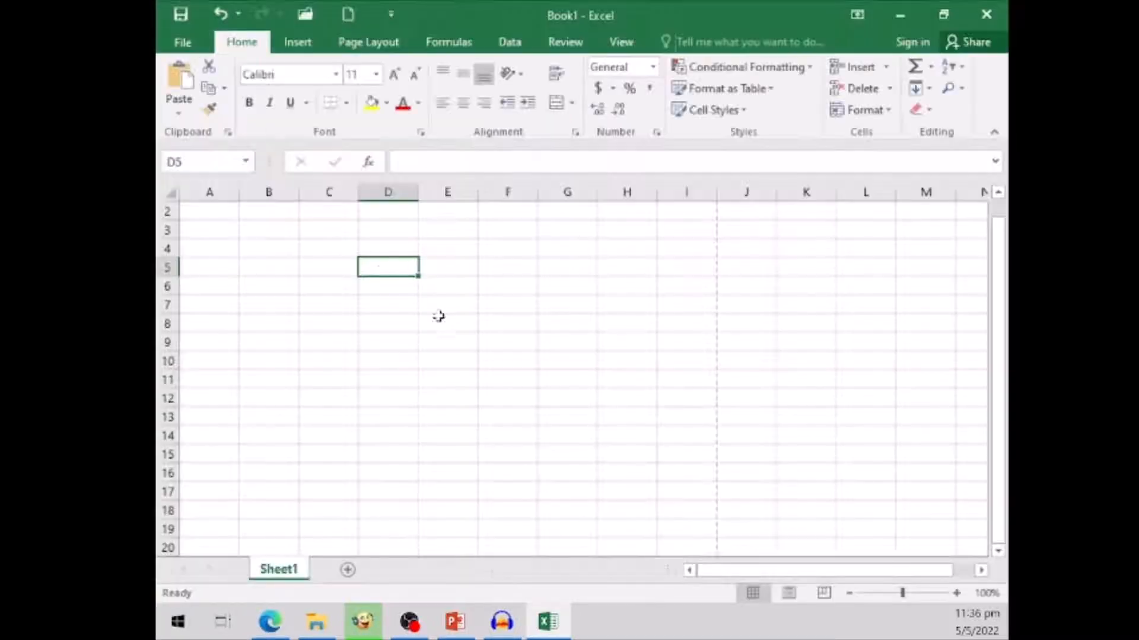
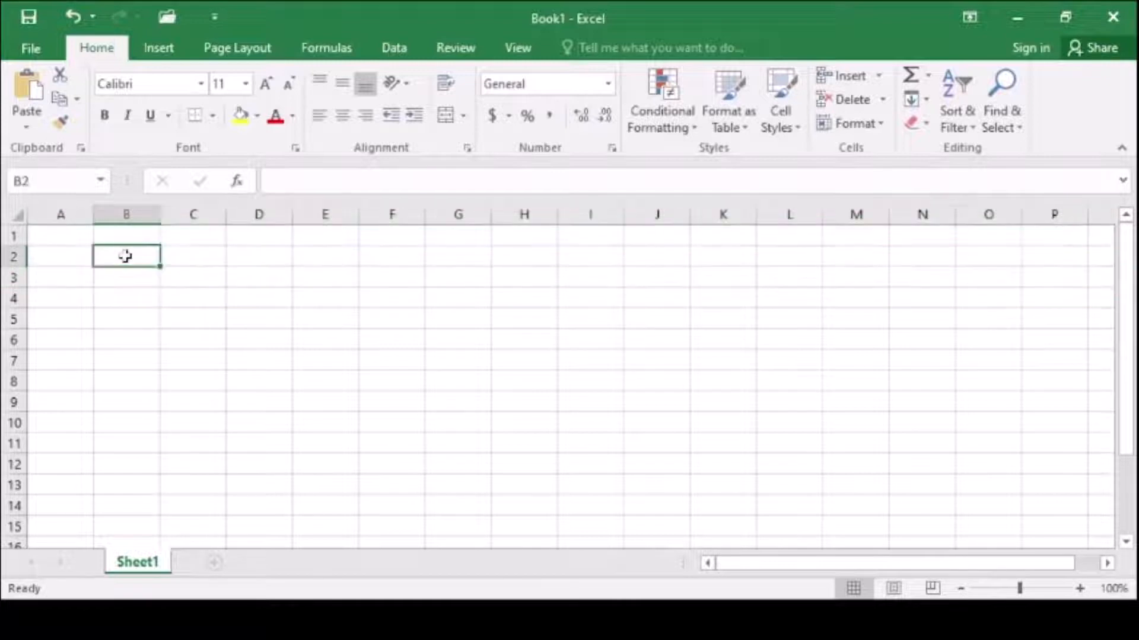
- Select cell C5 and cell B2 in turn to examine how each cell's address is shown
left_click(62, 181)
left_click(180, 315)
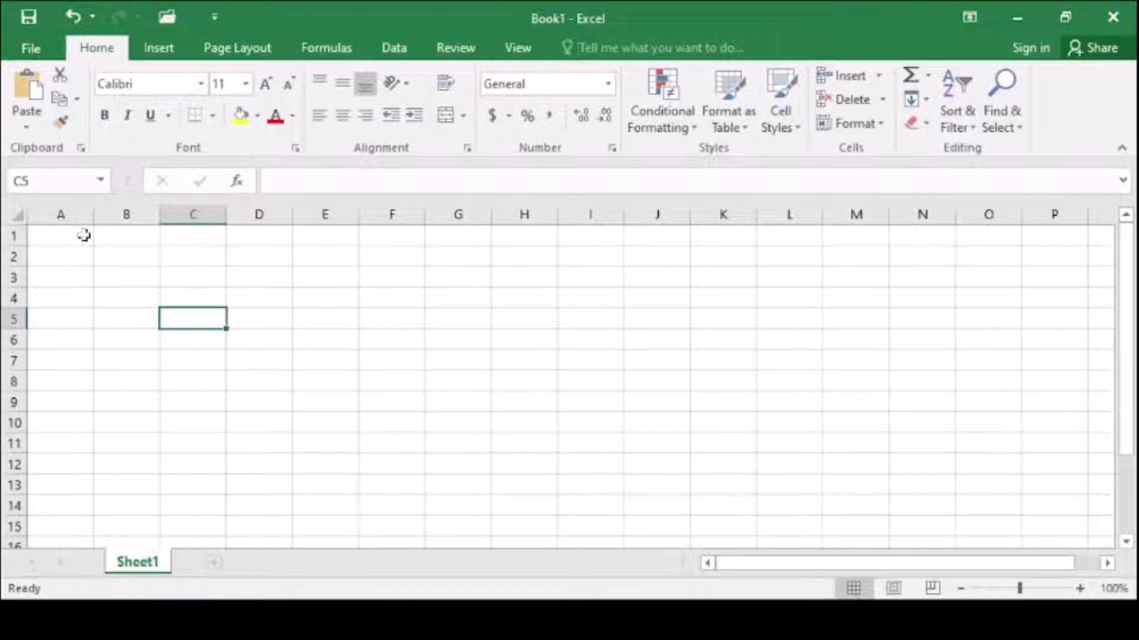
left_click(130, 259)
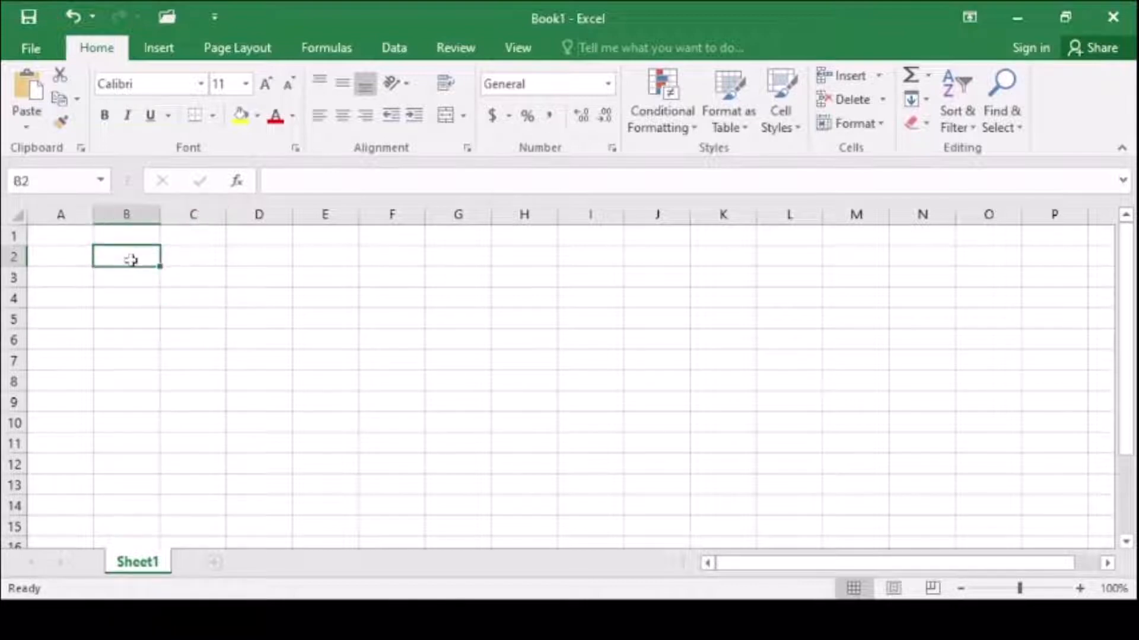
- Enter the word "Text" in cells A1 and B1
left_click(62, 236)
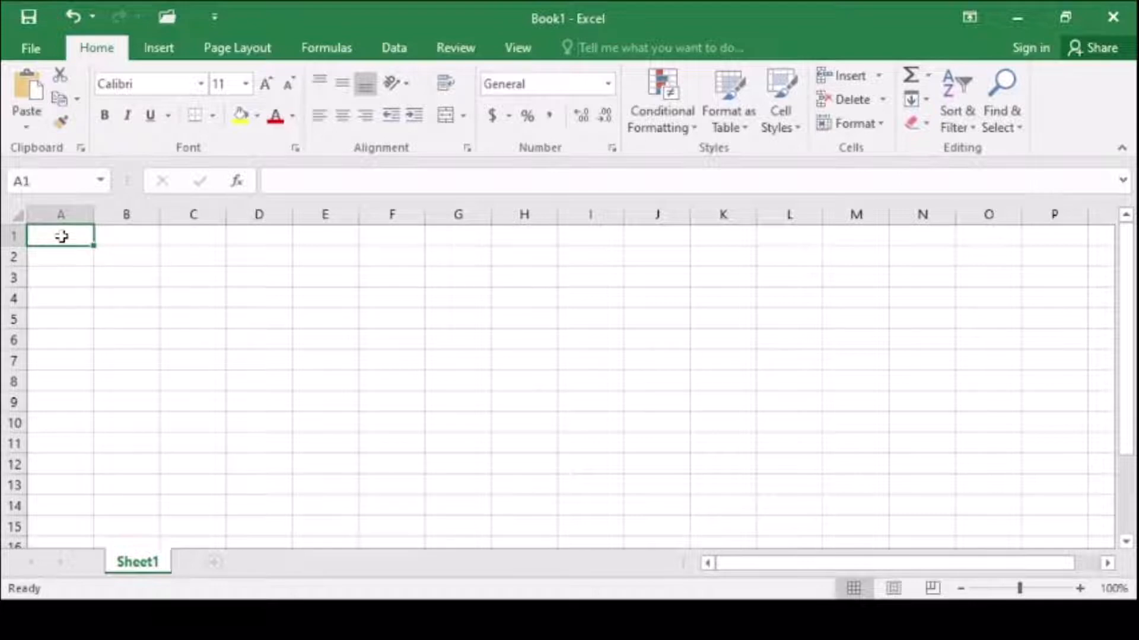
type("Text")
key("Tab")
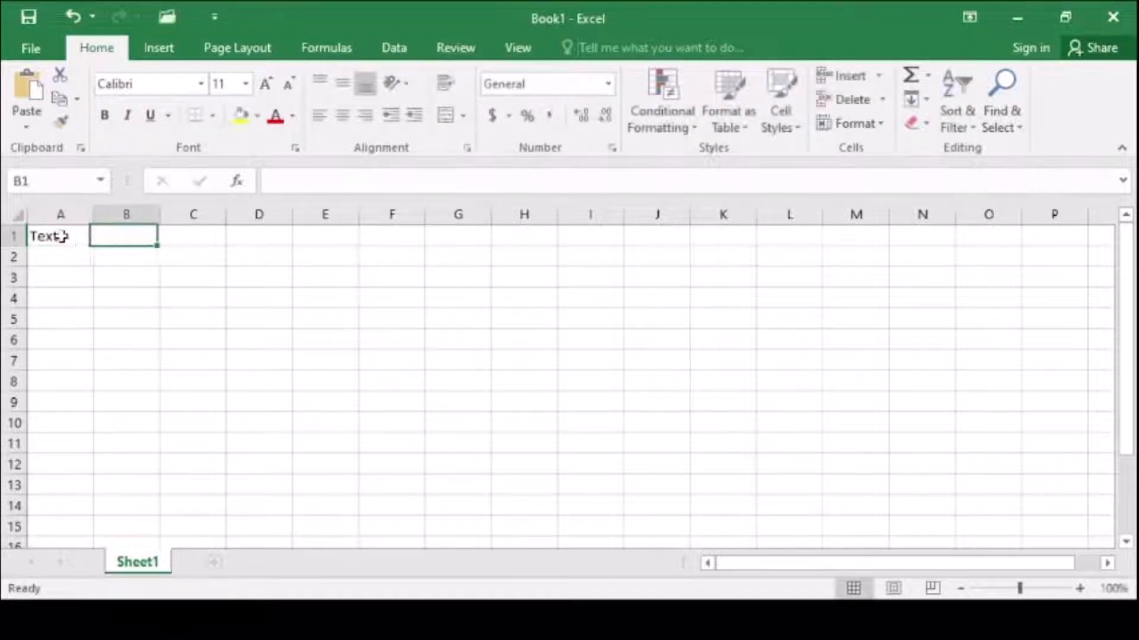
type("Text")
key("Return")
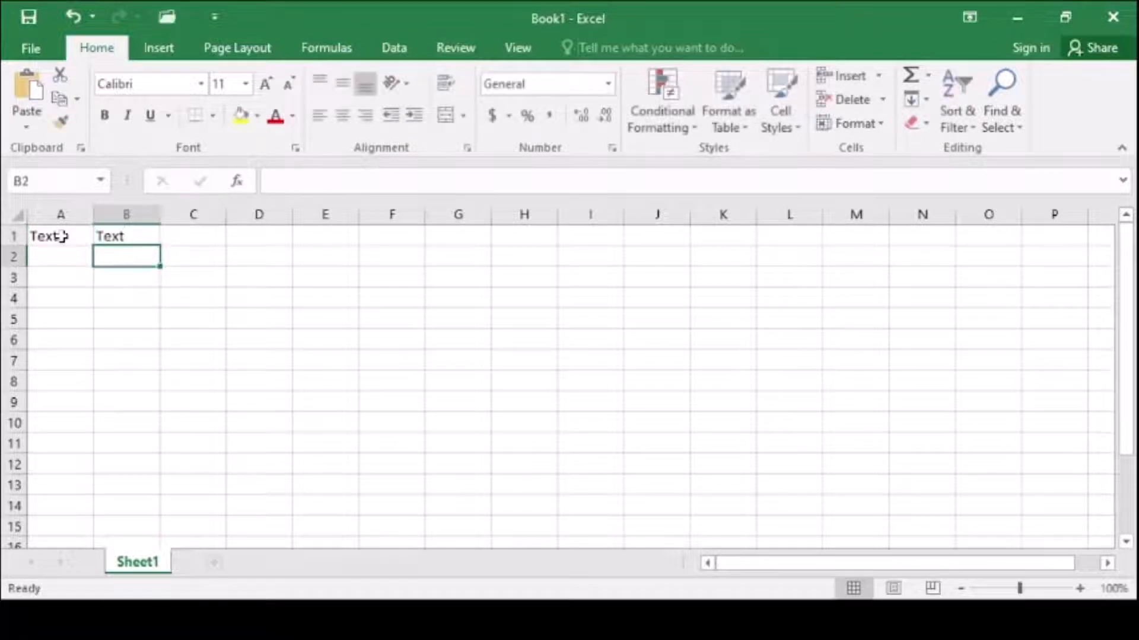
- Enter the label "Number" in cell A2 and the value 60 in cell B2
key("Left")
type("Number")
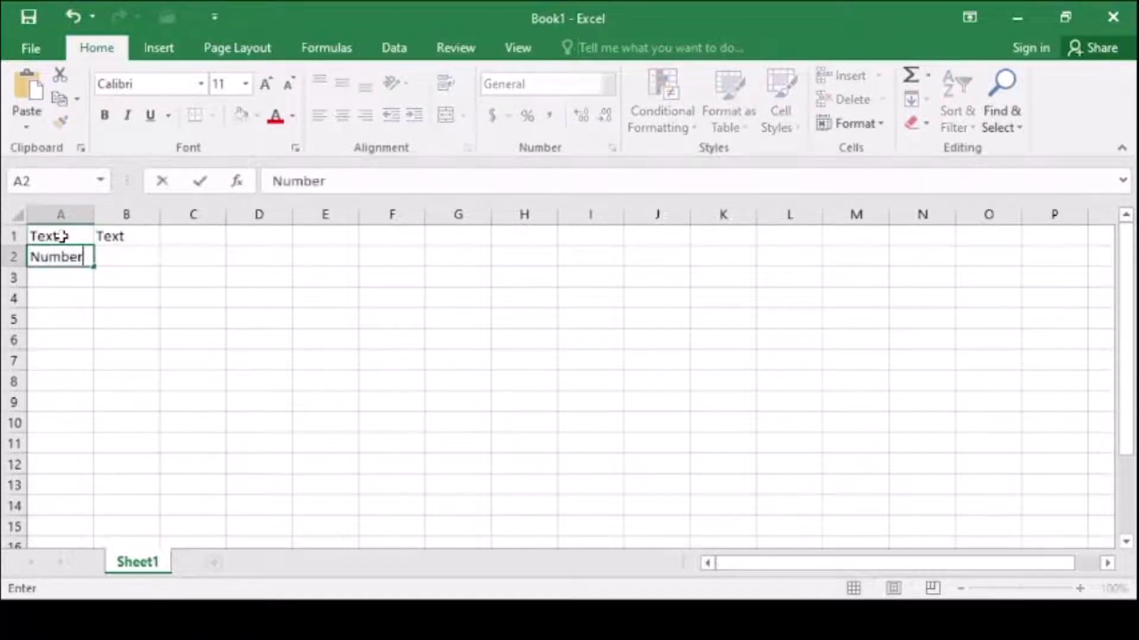
key("Tab")
type("60")
key("Return")
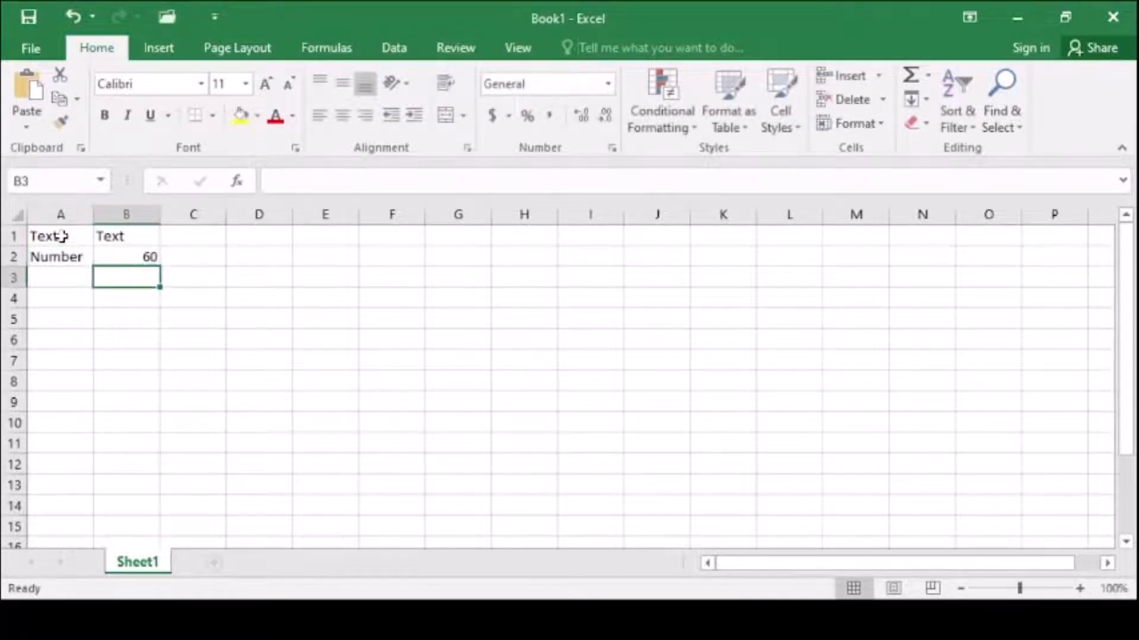
- Enter the label "Formula" in cell A3 and the formula =B2+10 in cell B3
key("Left")
type("Formula")
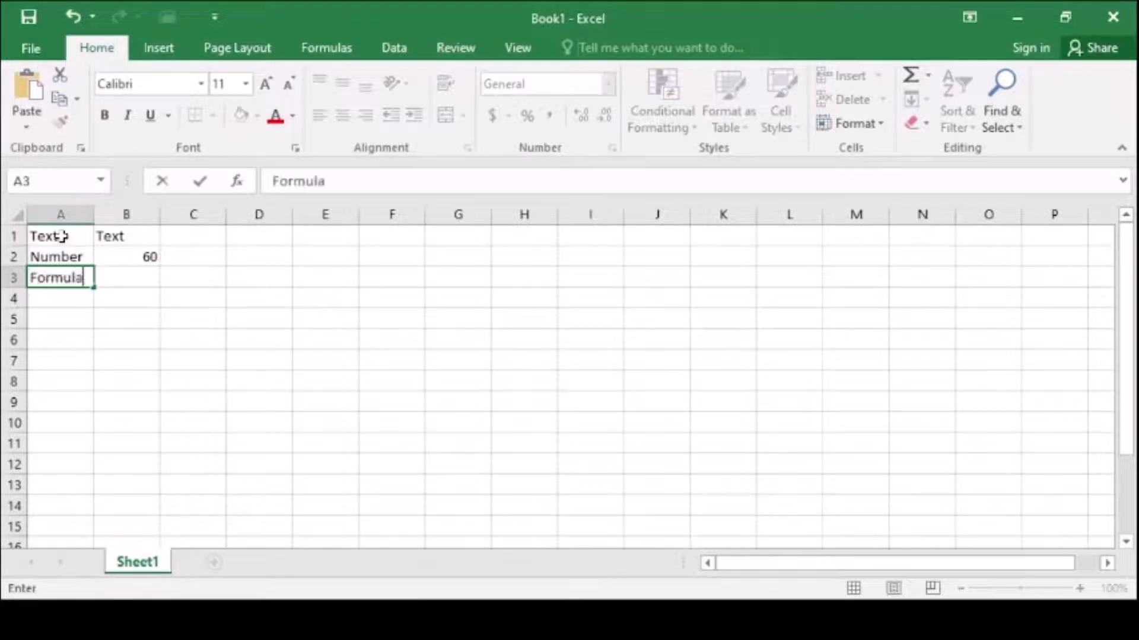
key("Tab")
type("=")
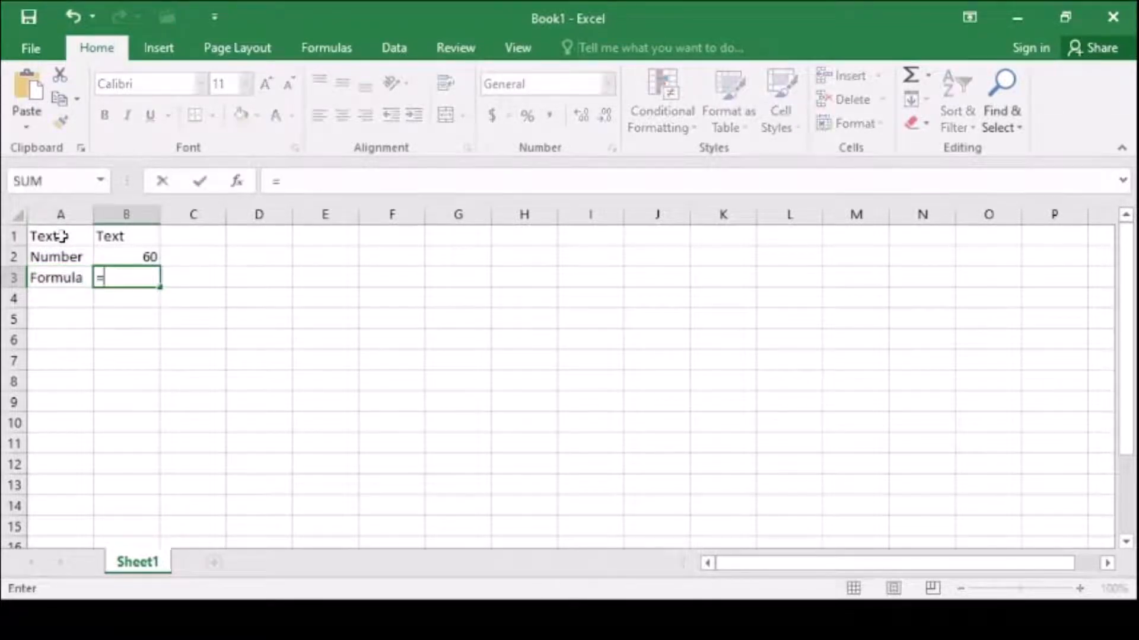
type("B2+10")
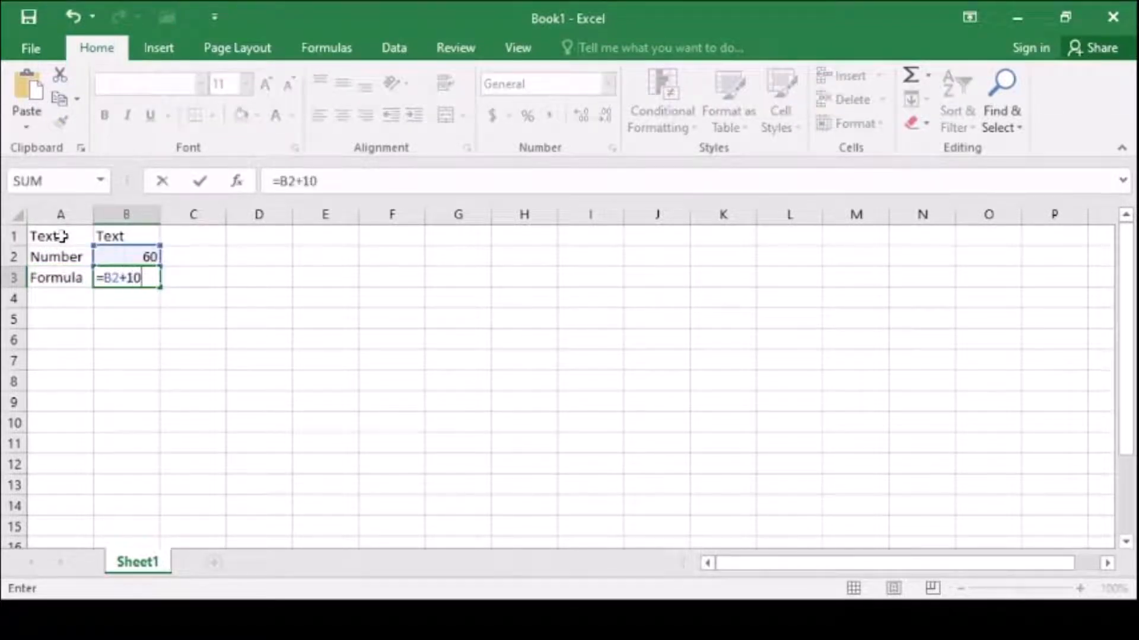
key("Return")
- Enter the label "Error" in cell A4 and the formula =B2/0 in cell B4
key("Left")
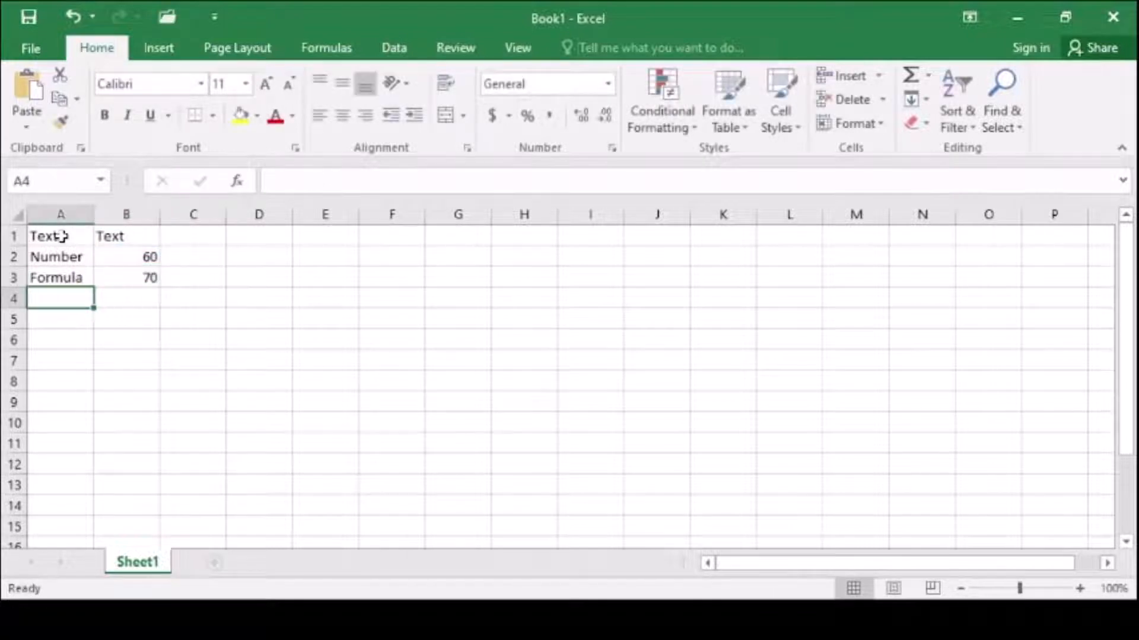
type("Error")
key("Tab")
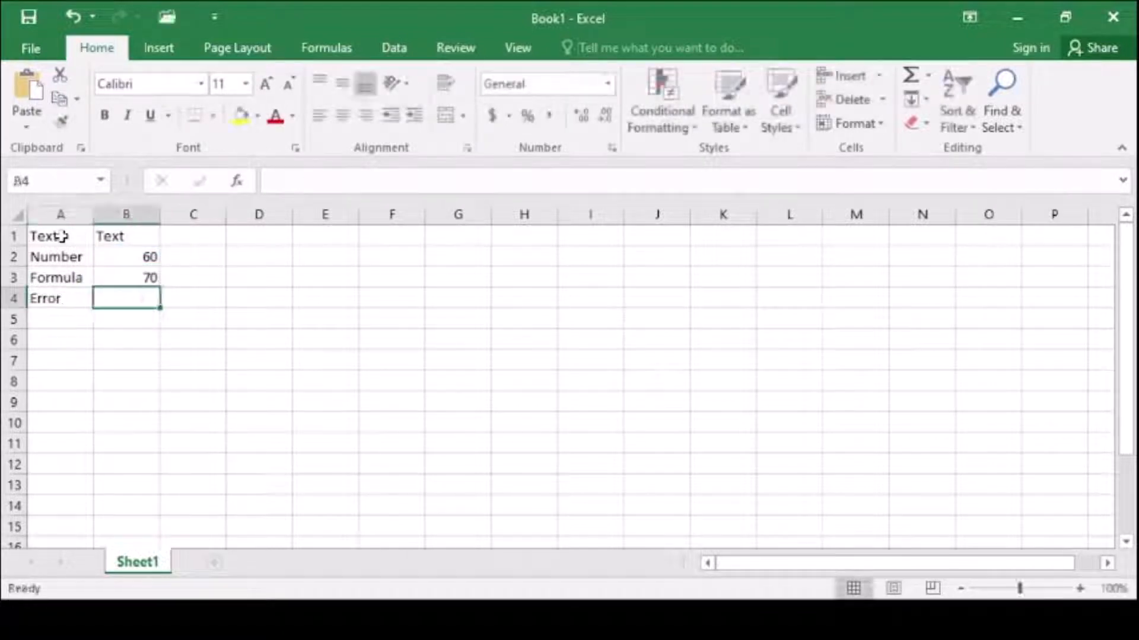
type("=B2/")
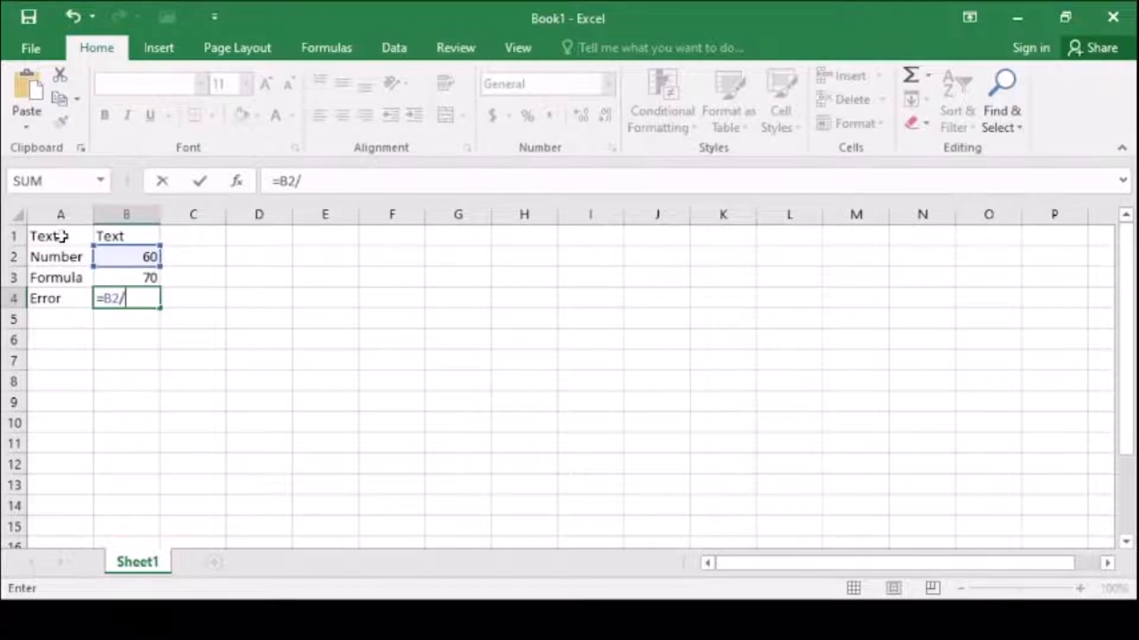
type("0")
key("Return")
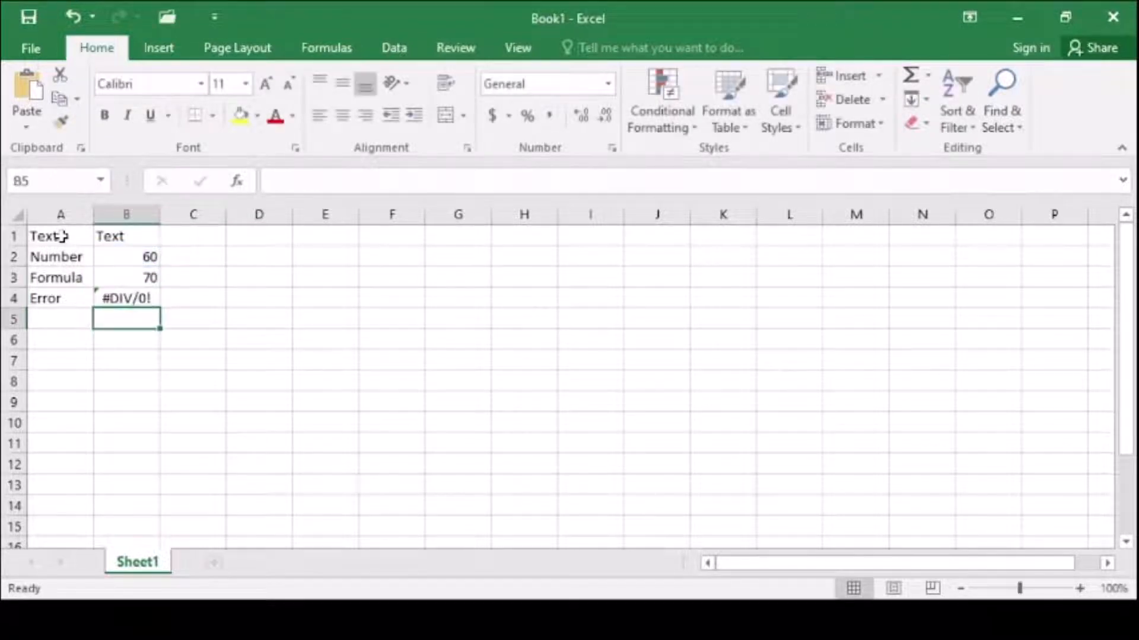
- Select cells B1 through B4 one by one to examine the underlying content of each
key("Up")
key("Up")
key("Up")
key("Up")
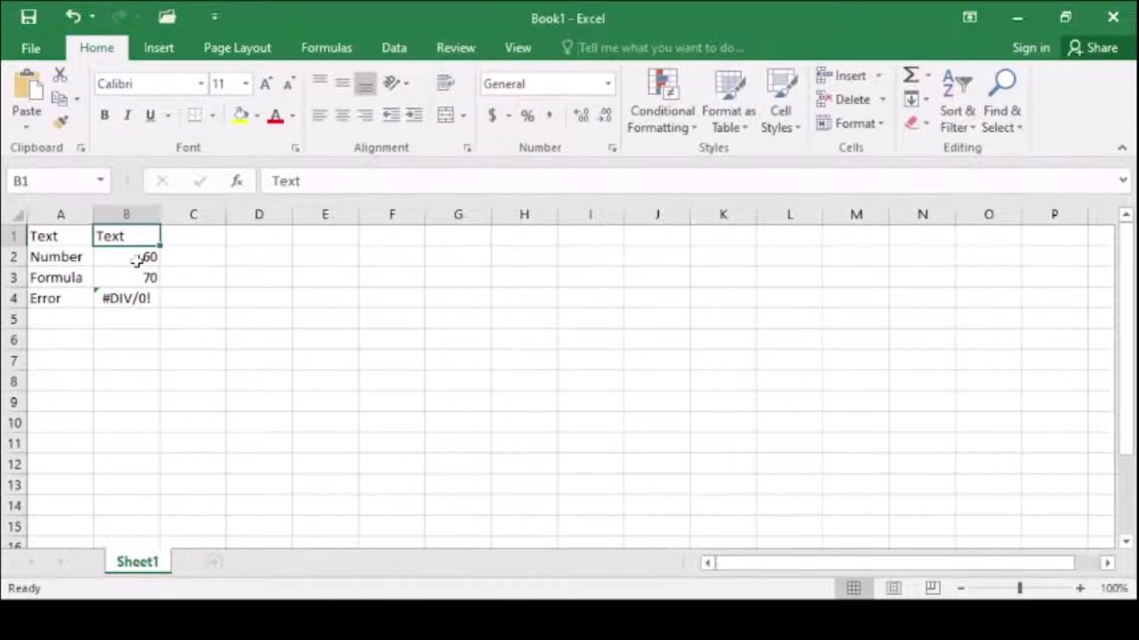
left_click(115, 257)
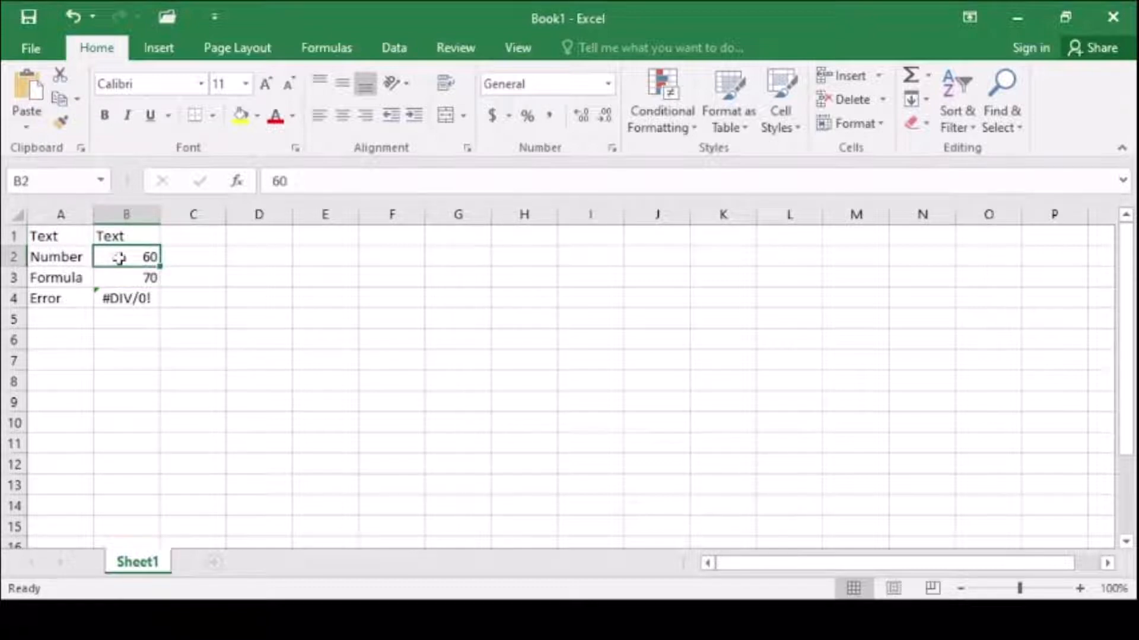
left_click(127, 274)
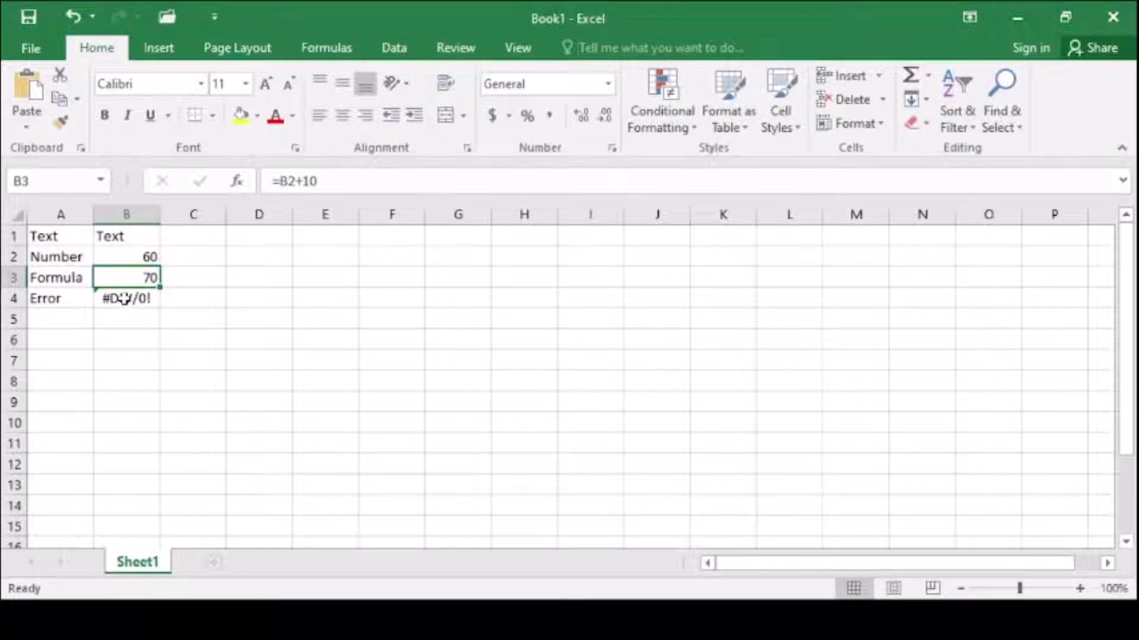
left_click(123, 298)
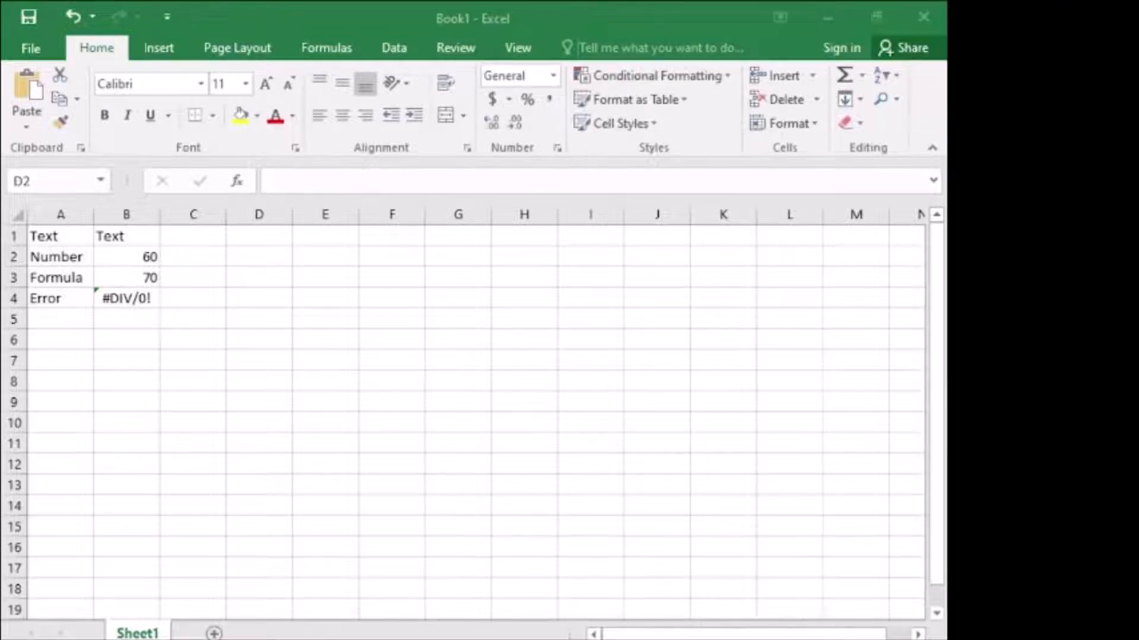
- Enter the values 70, 80 and 90 in cells C2, D2 and E2
left_click(197, 257)
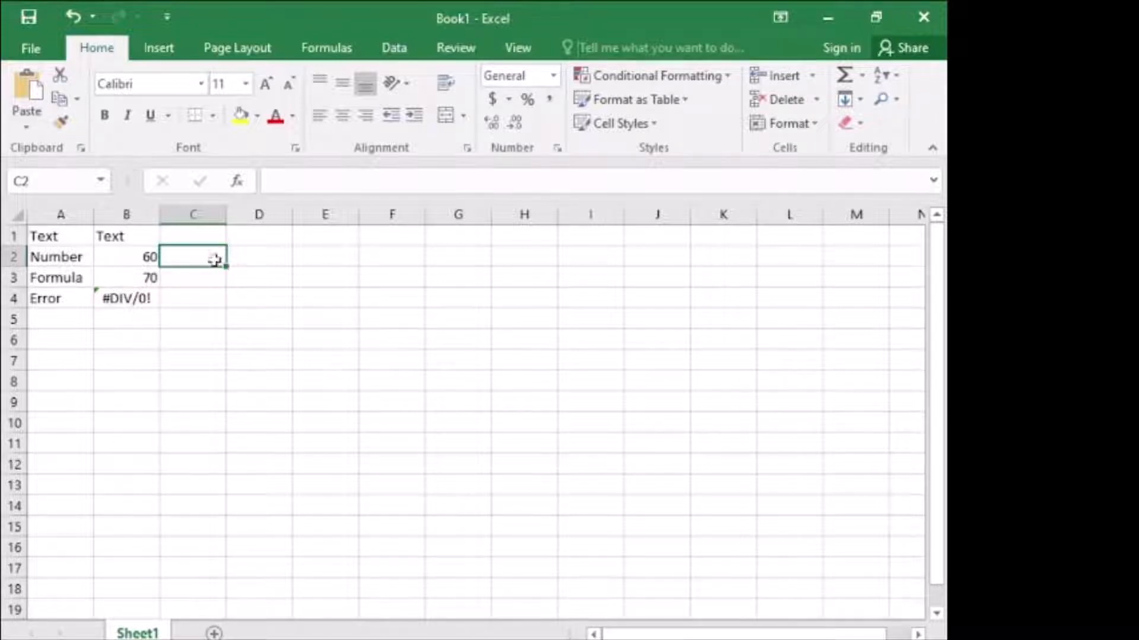
type("70")
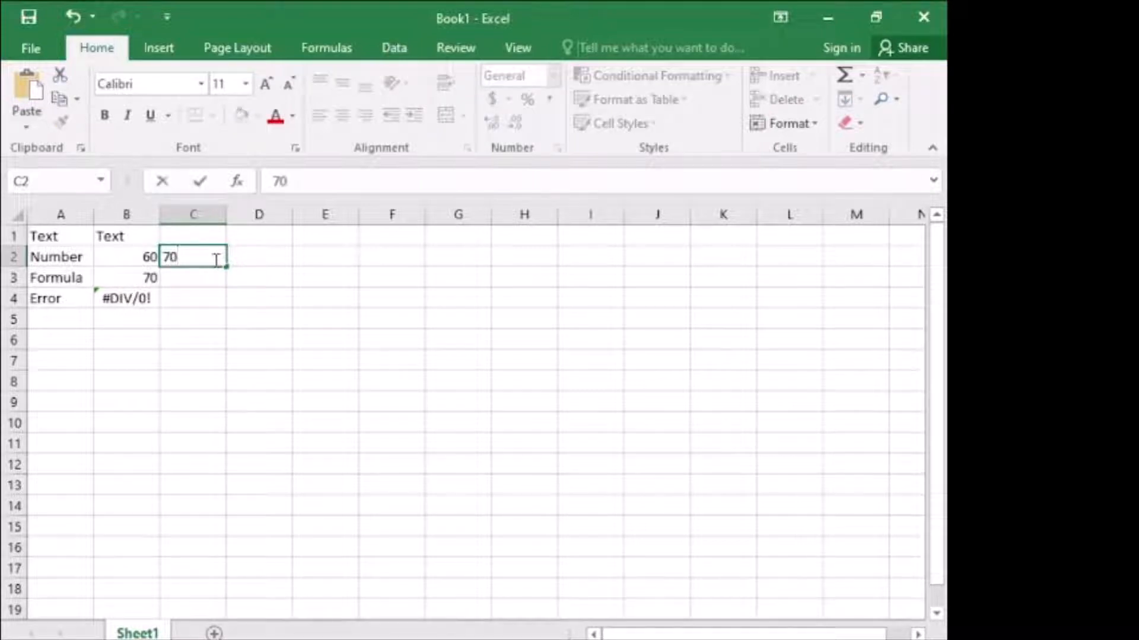
key("Tab")
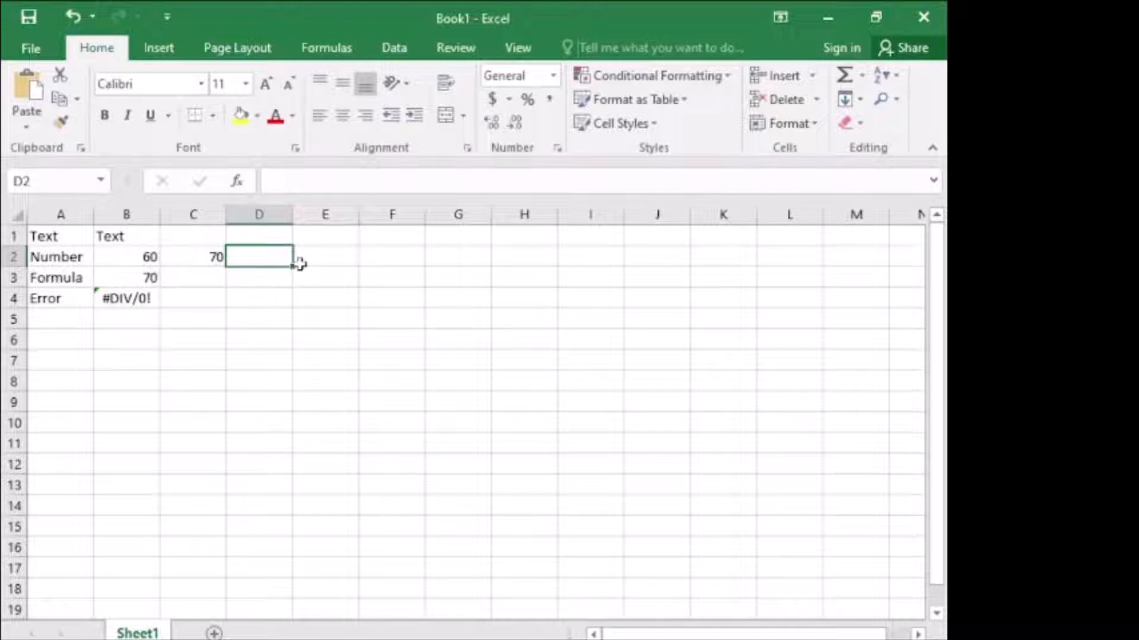
type("80")
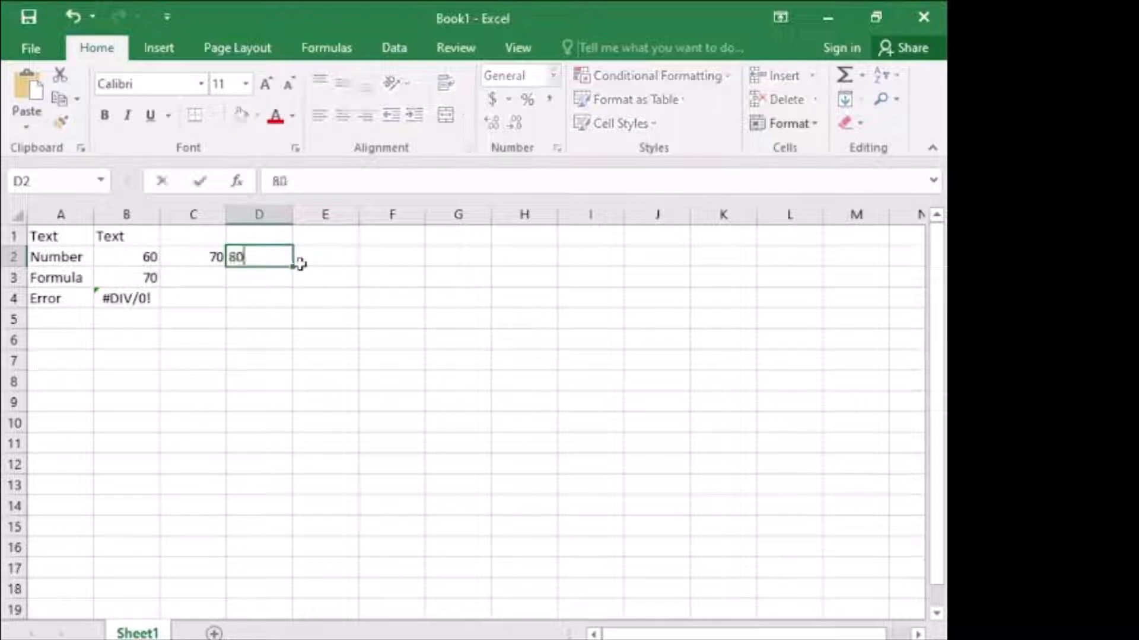
key("Tab")
type("90")
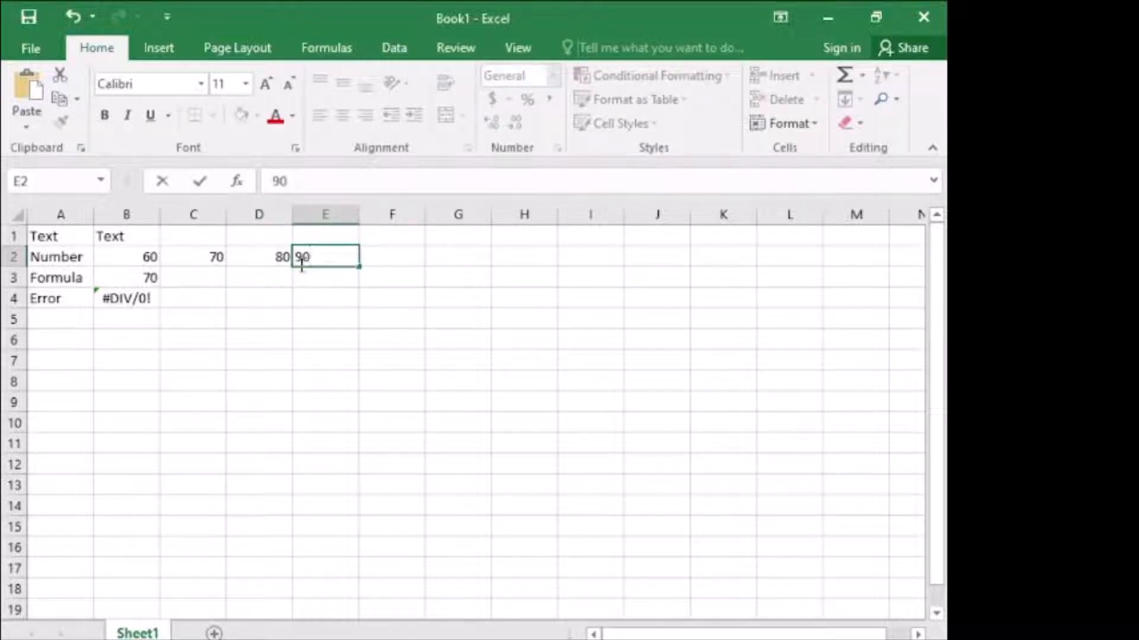
left_click(140, 254)
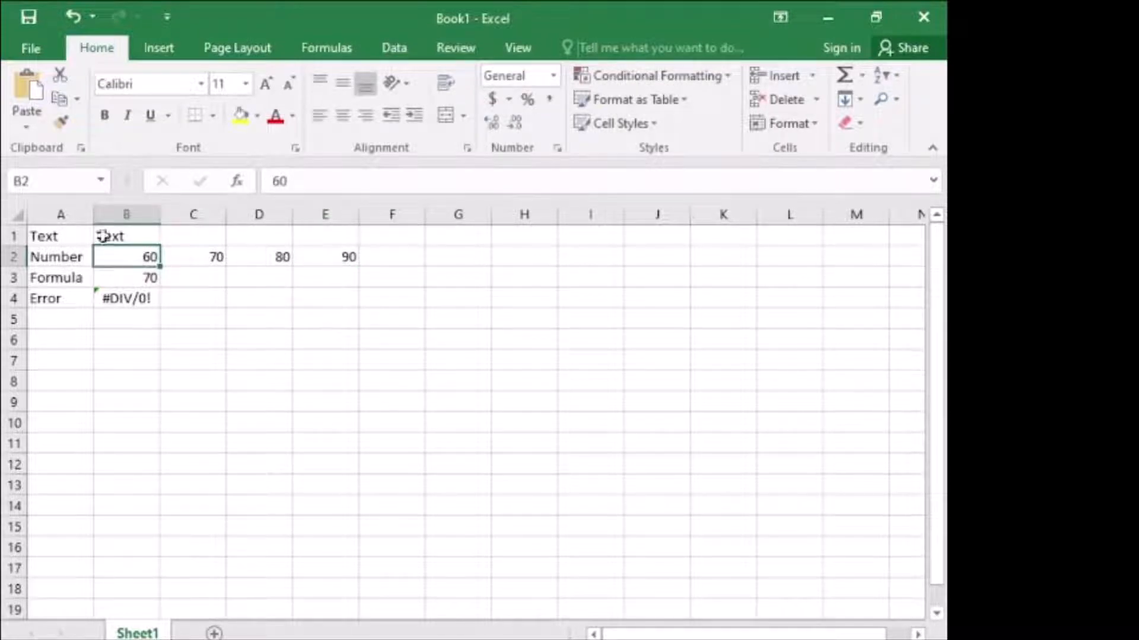
- Replace the content of cell B1 with "January"
left_click(141, 233)
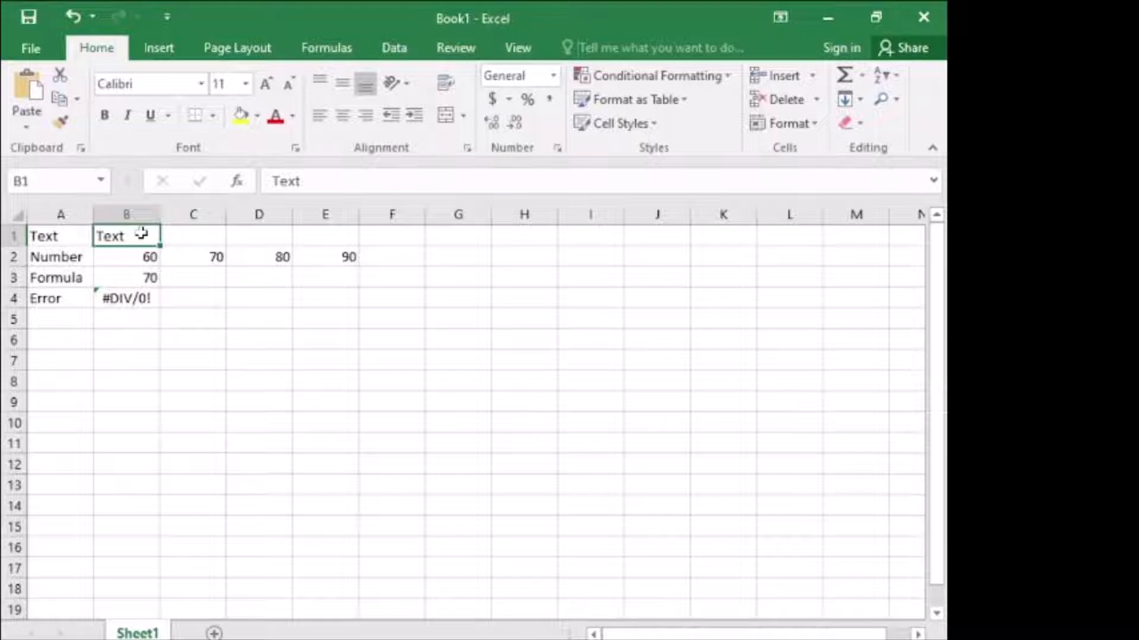
type("Janura")
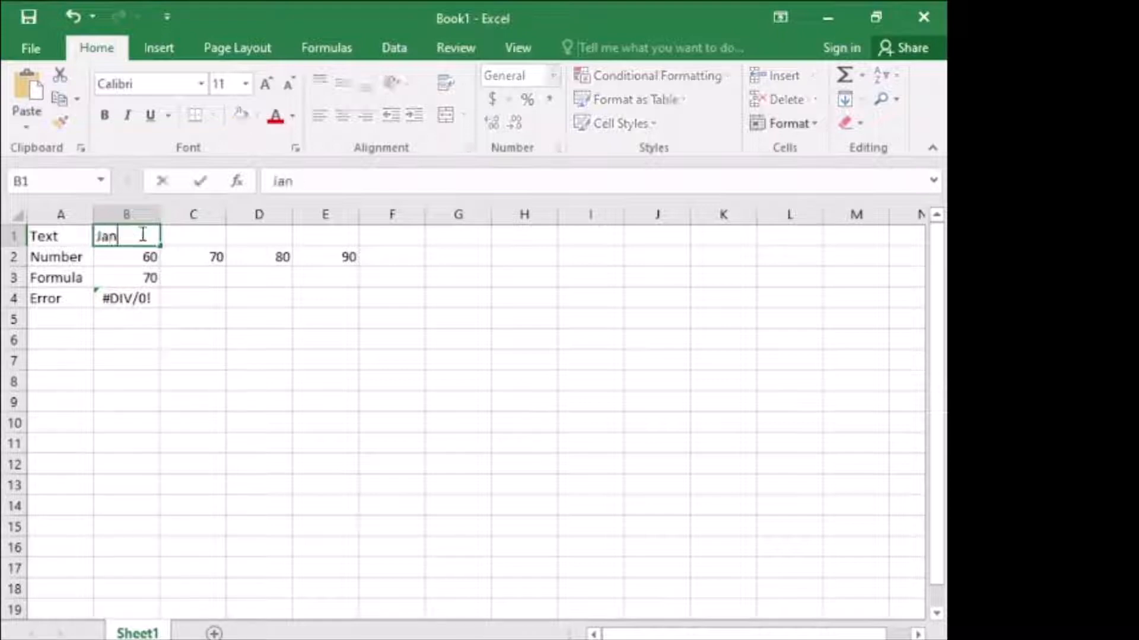
key("BackSpace")
key("BackSpace")
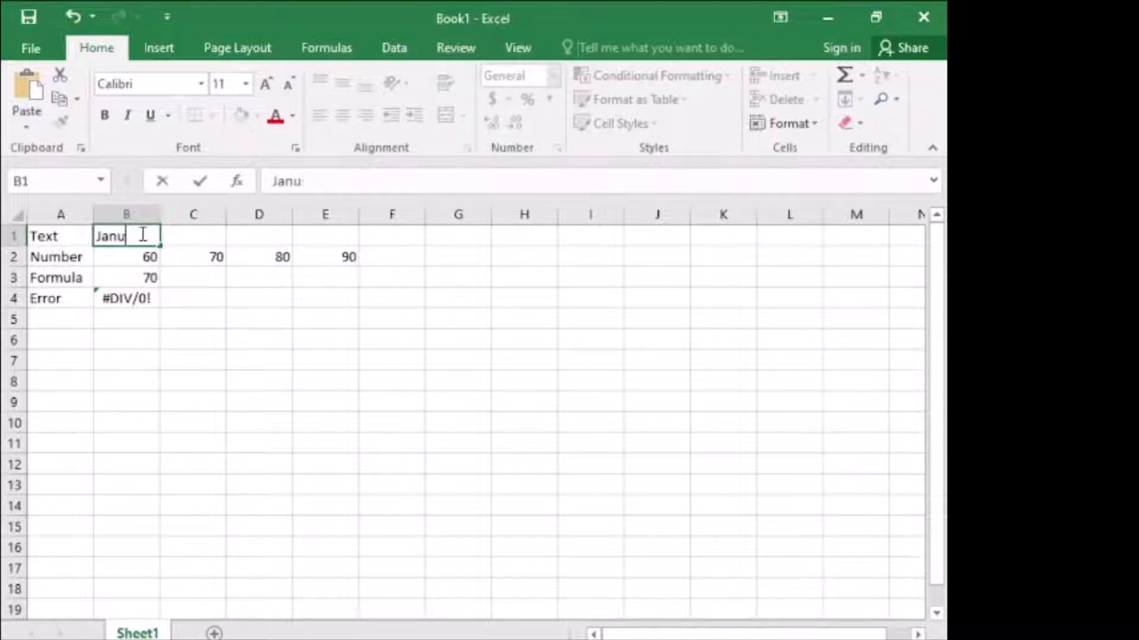
type("ary")
key("Tab")
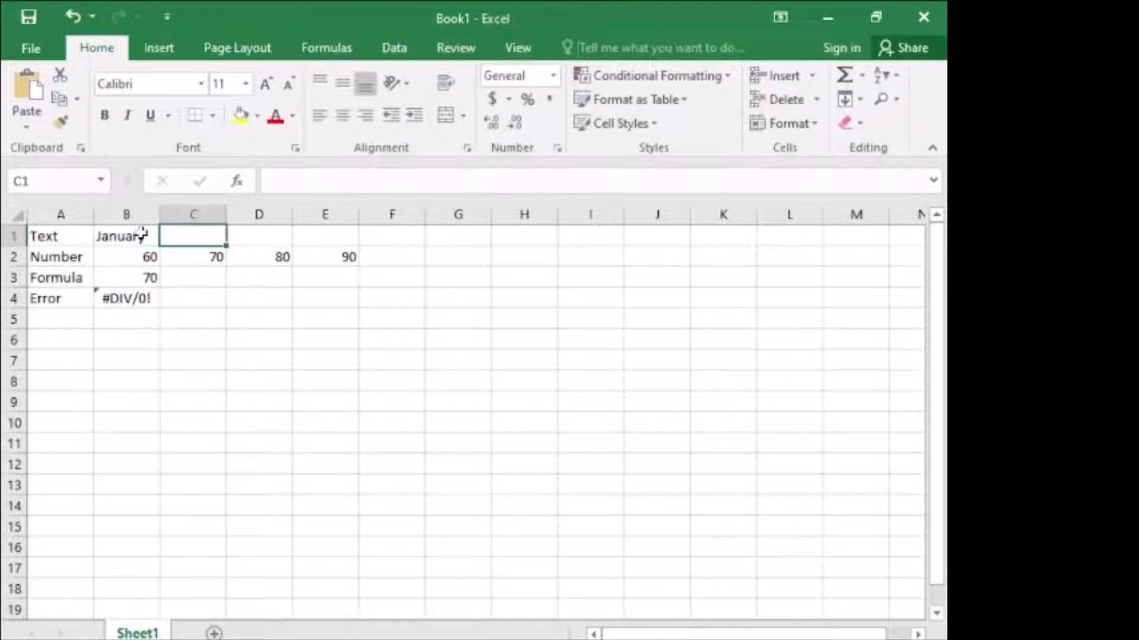
- Undo the replacement of the text in cell B1 and redo it
left_click(136, 236)
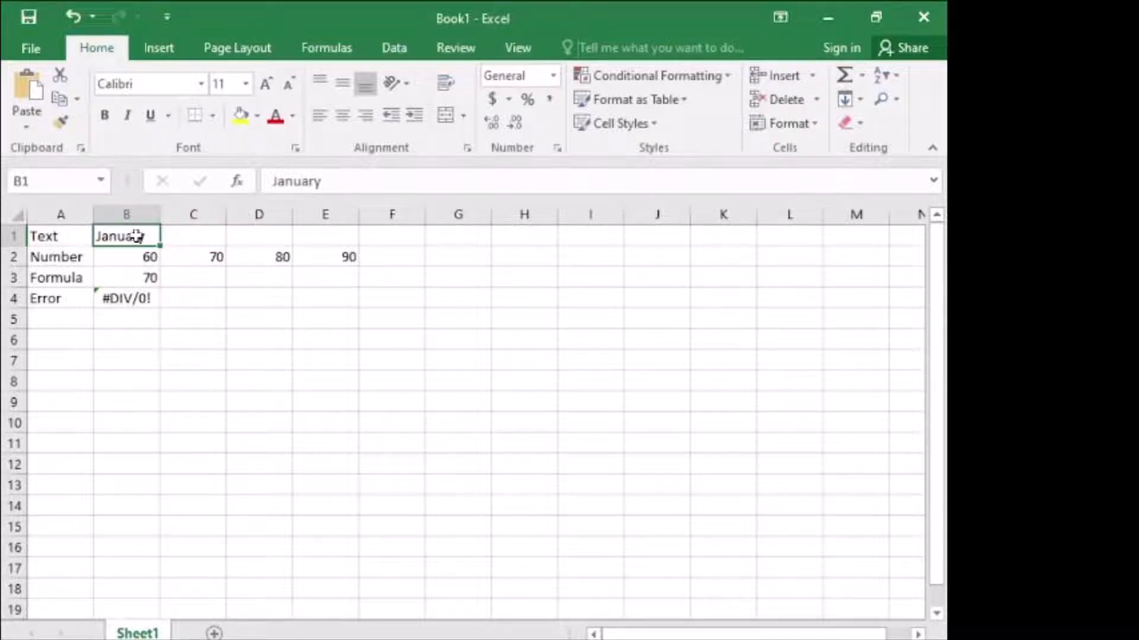
left_click(73, 18)
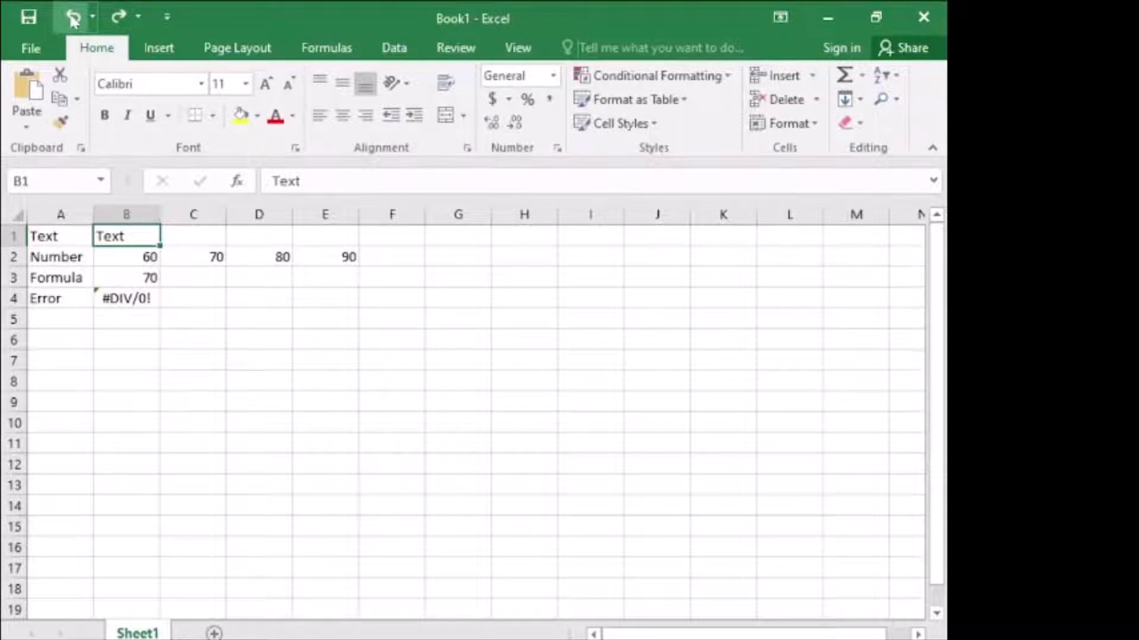
left_click(118, 20)
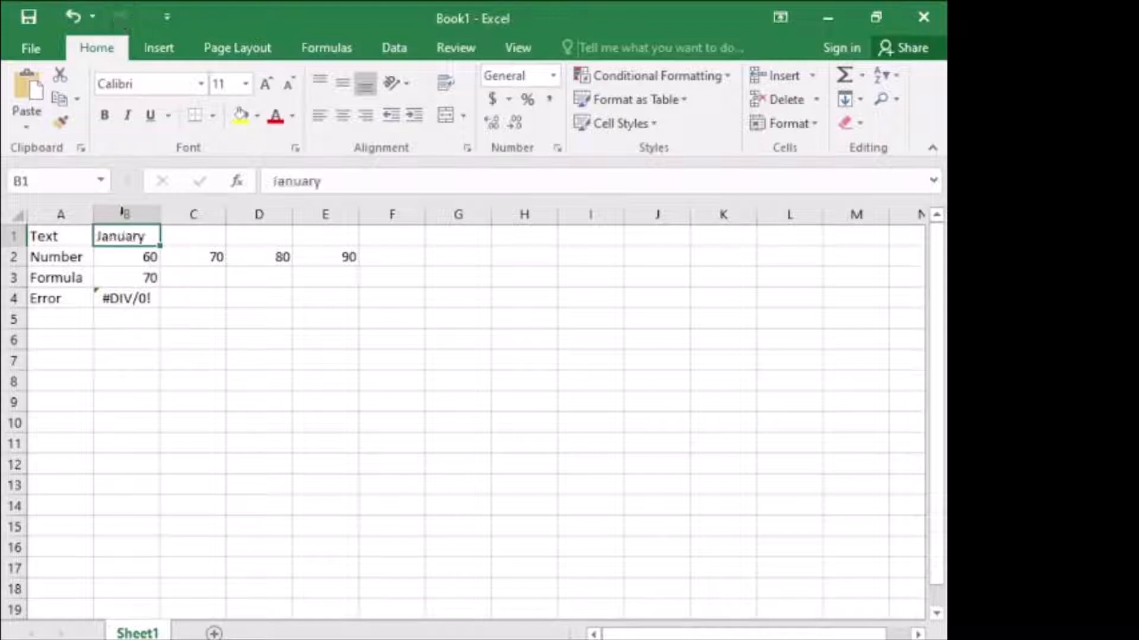
- Enter the month headings "Freburry", "March" and "April" in cells C1, D1 and E1
left_click(198, 237)
type("Freb")
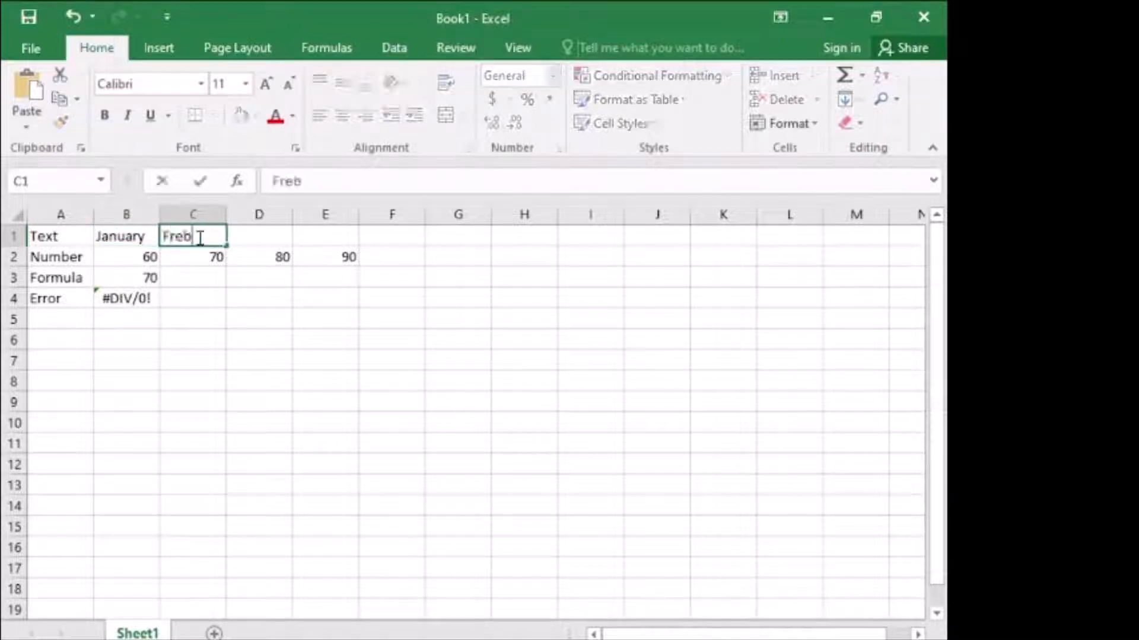
type("urry")
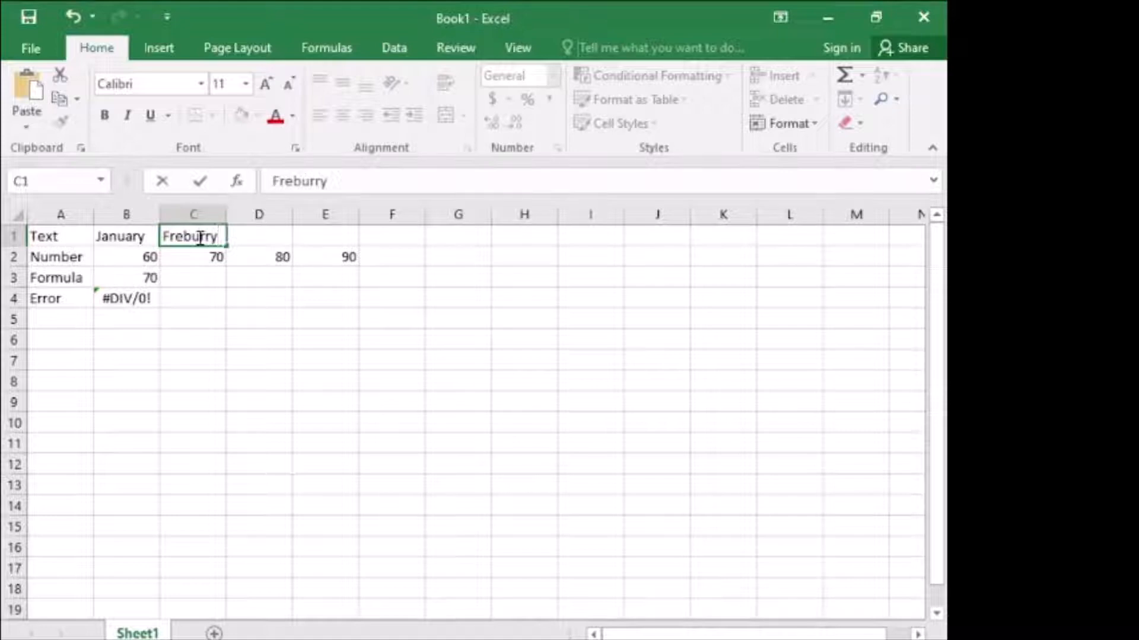
left_click(254, 237)
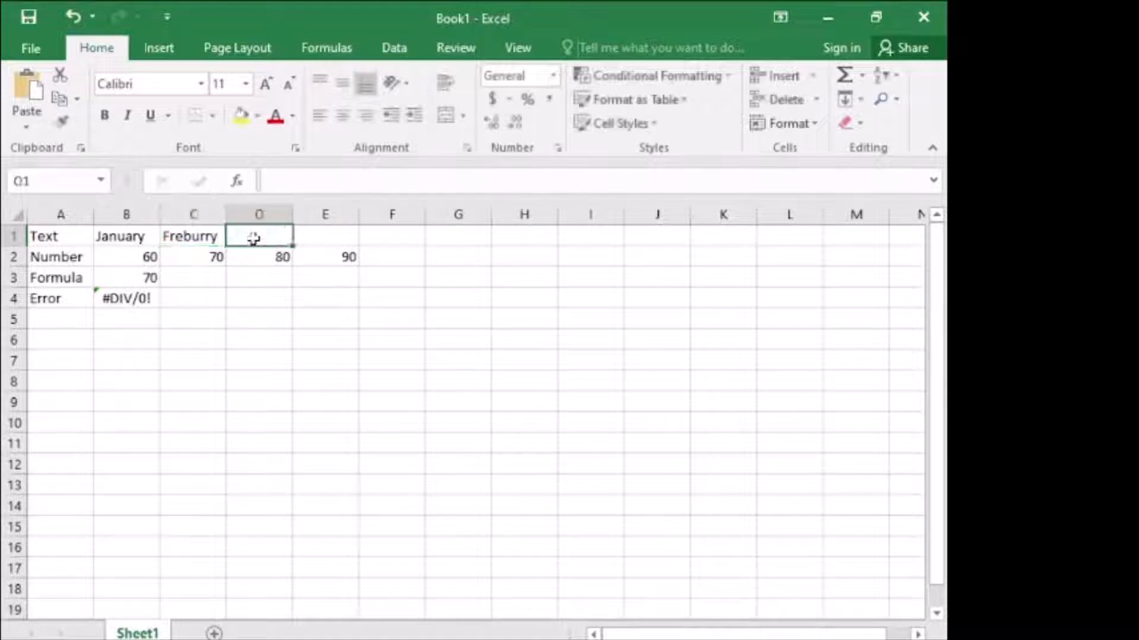
type("March")
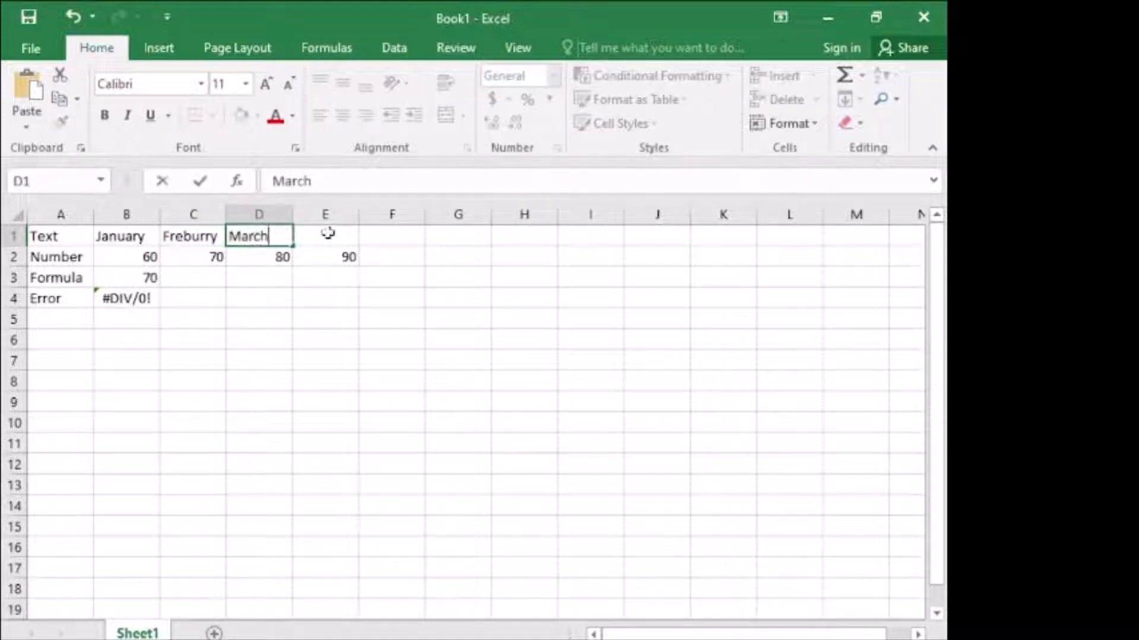
left_click(329, 232)
type("April")
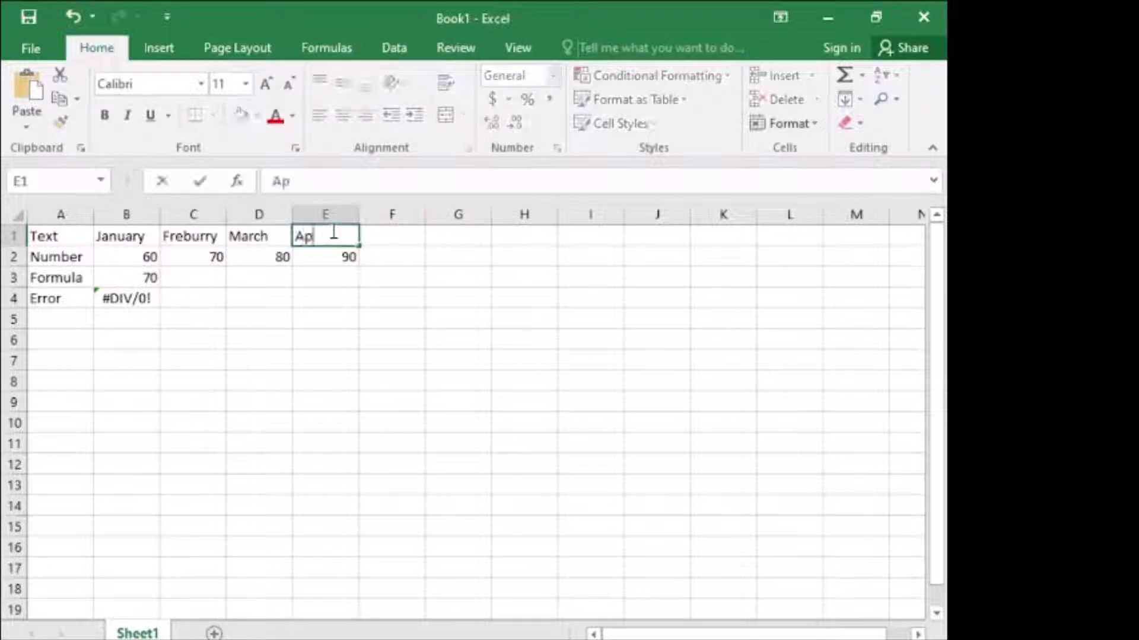
left_click(270, 302)
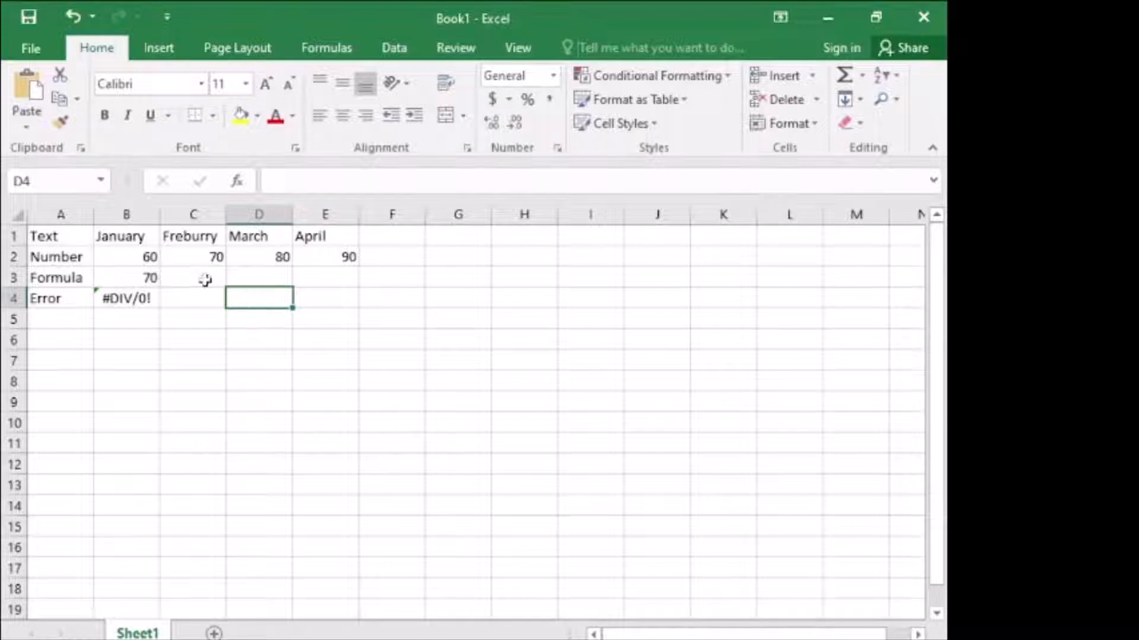
- Delete the value in cell B2 and undo the deletion
left_click(132, 257)
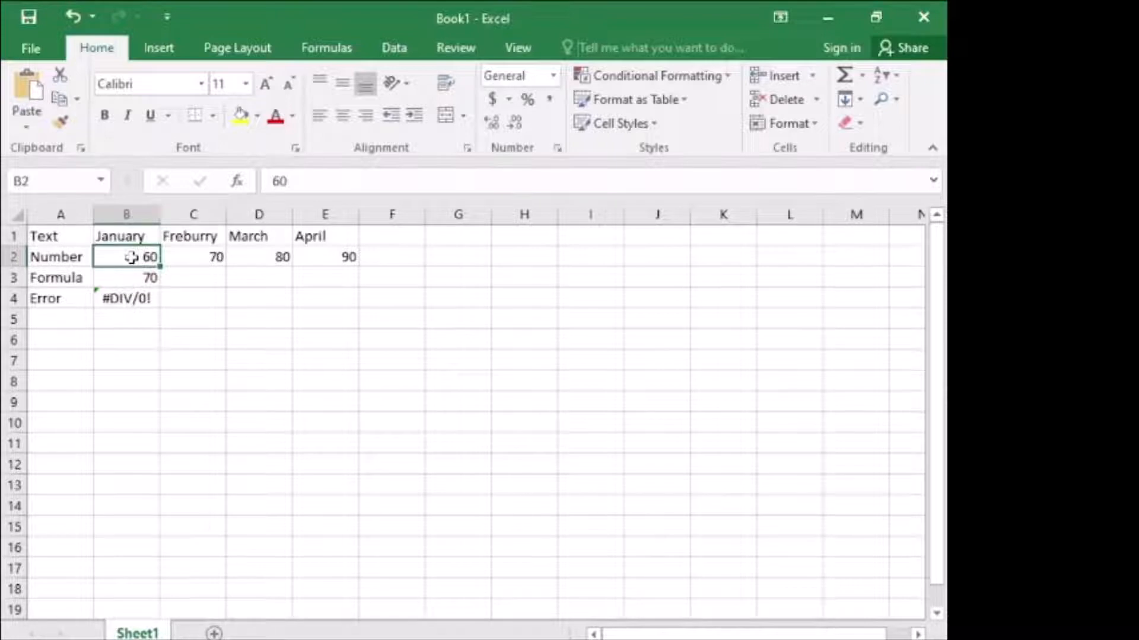
key("Delete")
left_click(195, 280)
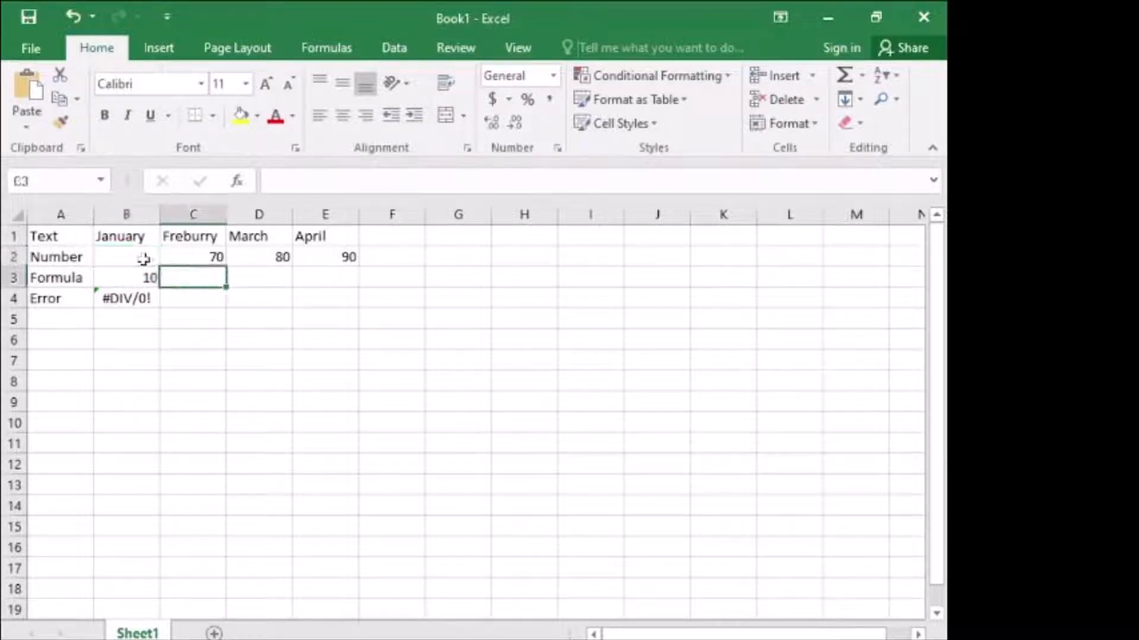
key("ctrl+z")
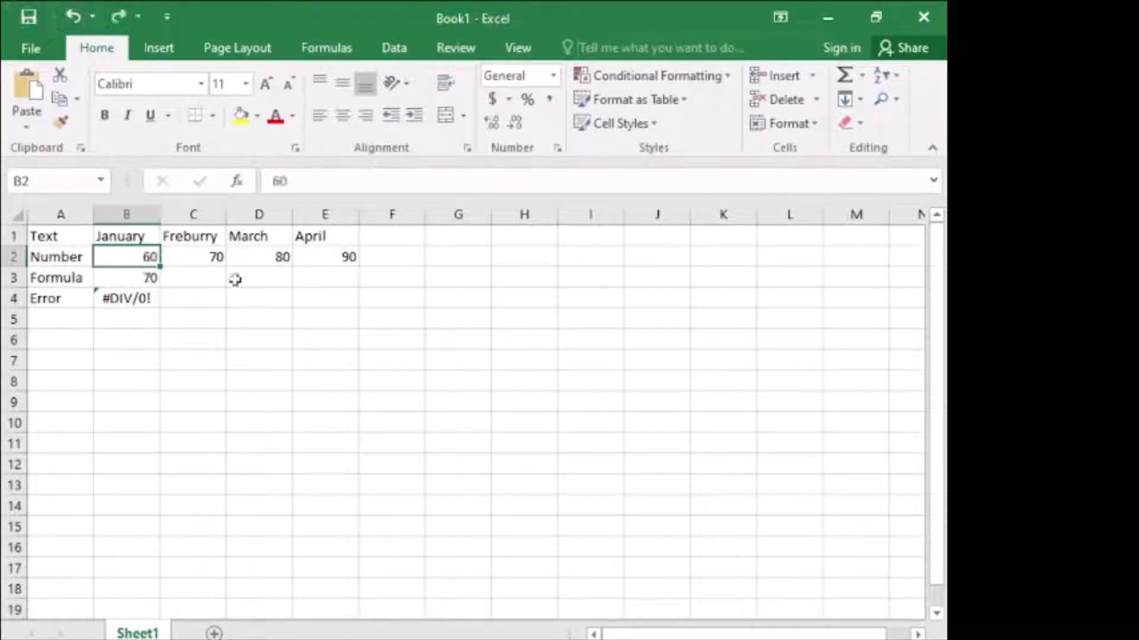
- Clear the contents of the range B2:E2 in one go and undo the clearing
left_click(345, 256, "shift")
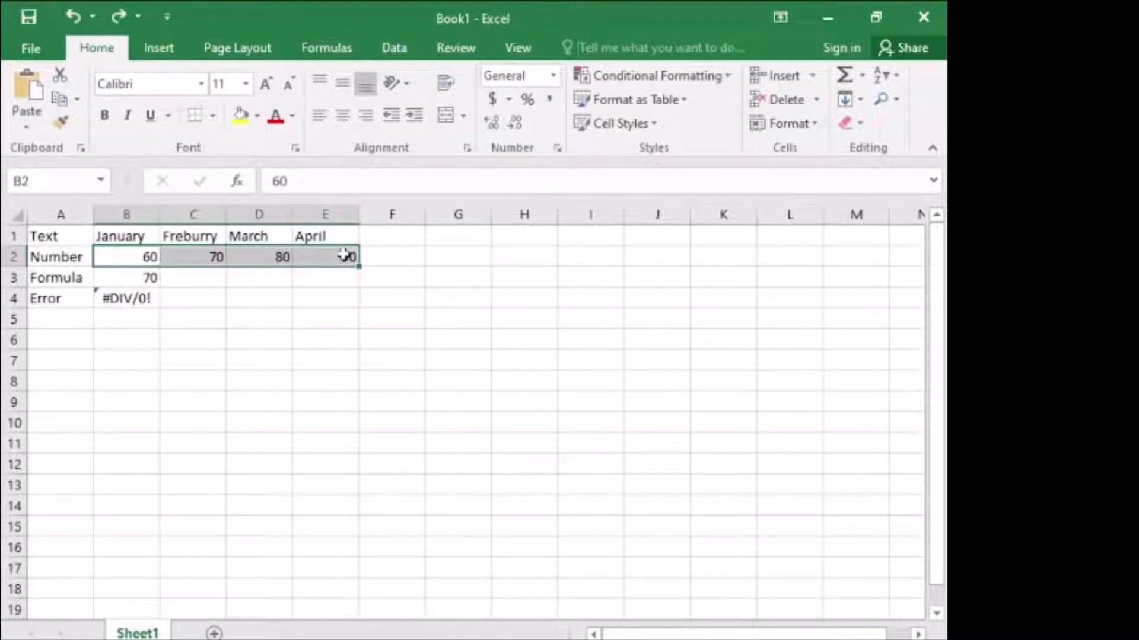
key("Delete")
left_click(393, 378)
left_click(122, 255)
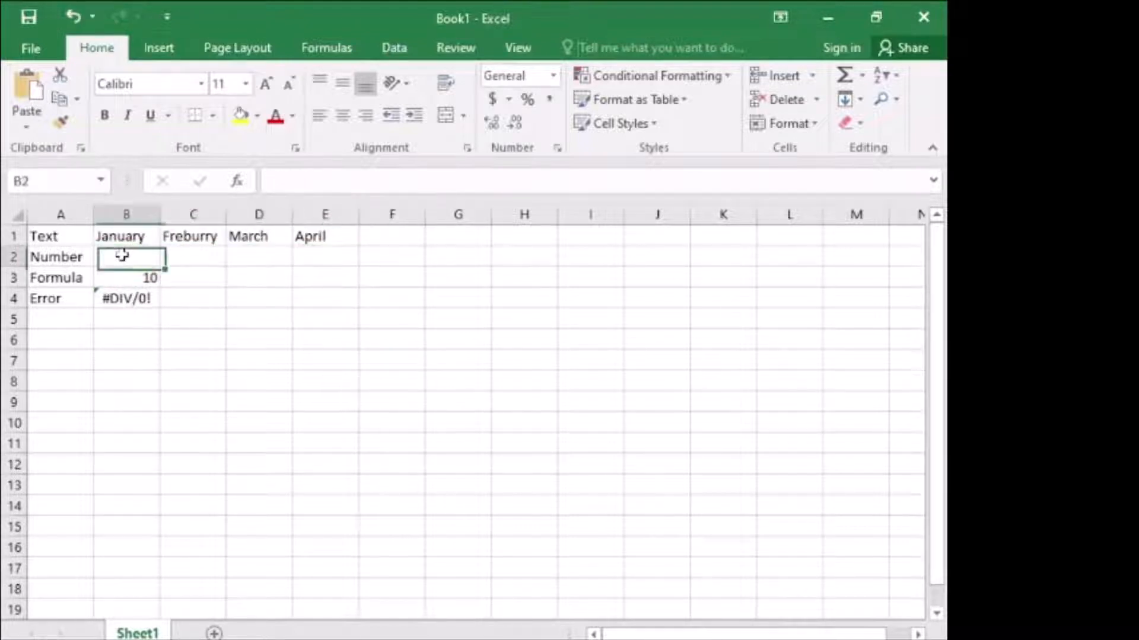
left_click(73, 21)
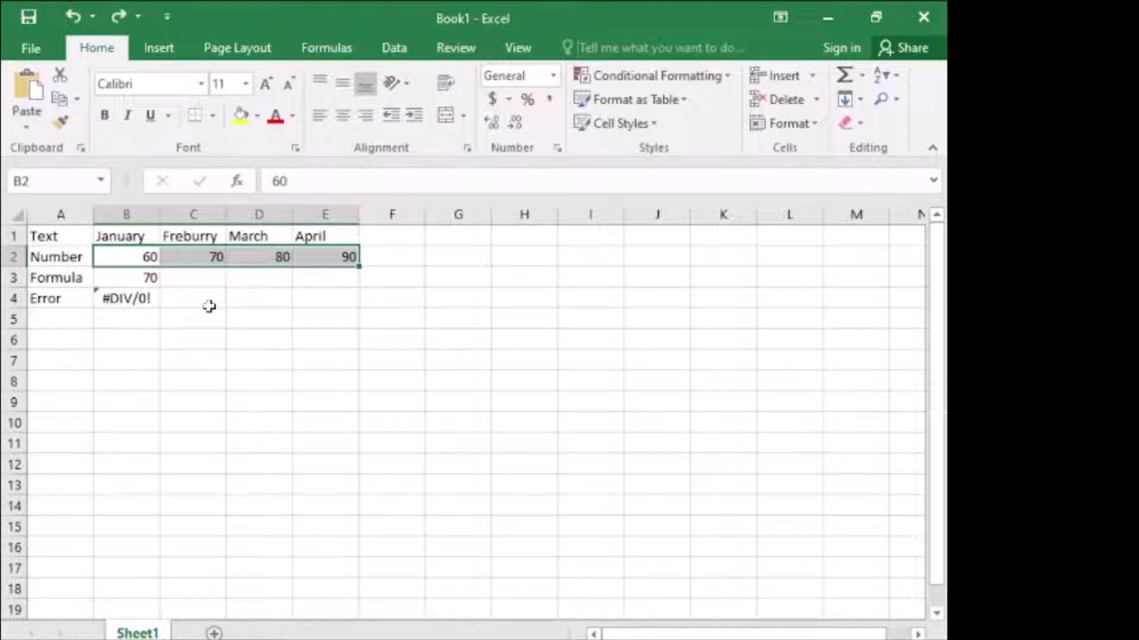
- Correct the misspelled month heading in cell C1 to "February", keeping its first letter
left_click(200, 234)
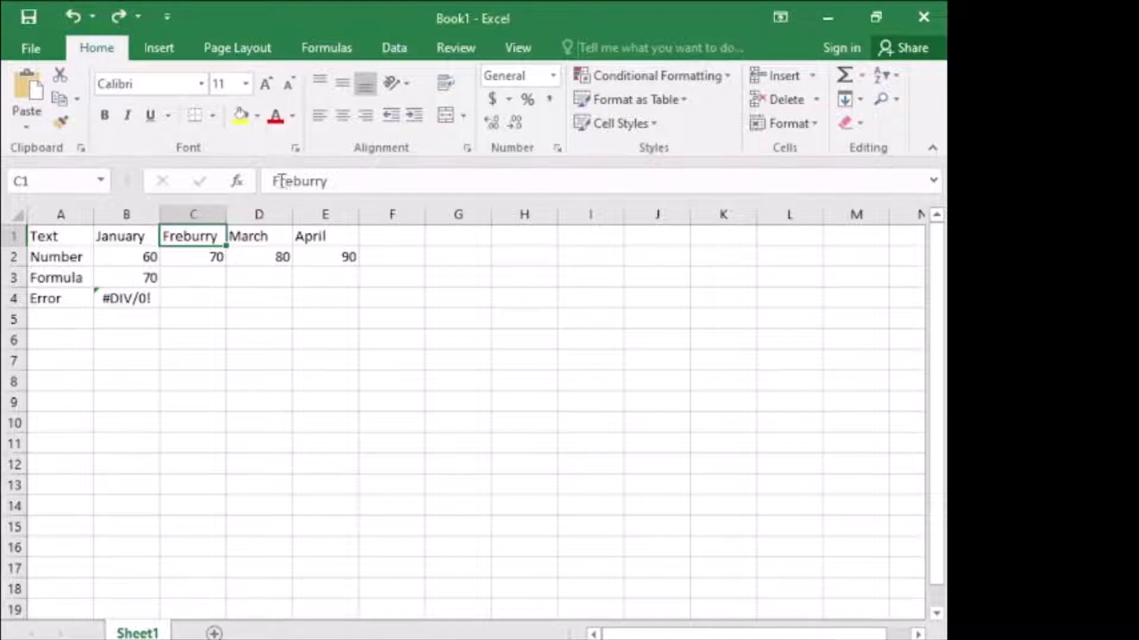
left_click_drag(277, 180, 384, 180)
type("eburary")
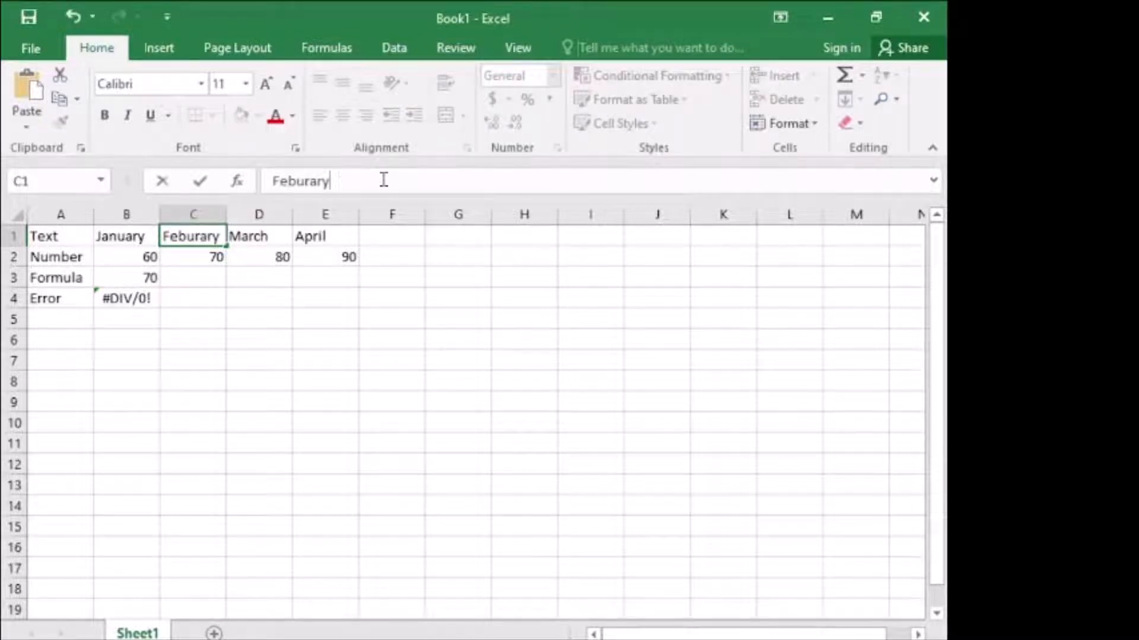
key("BackSpace")
key("BackSpace")
key("BackSpace")
key("BackSpace")
key("BackSpace")
type("ruary")
left_click(344, 380)
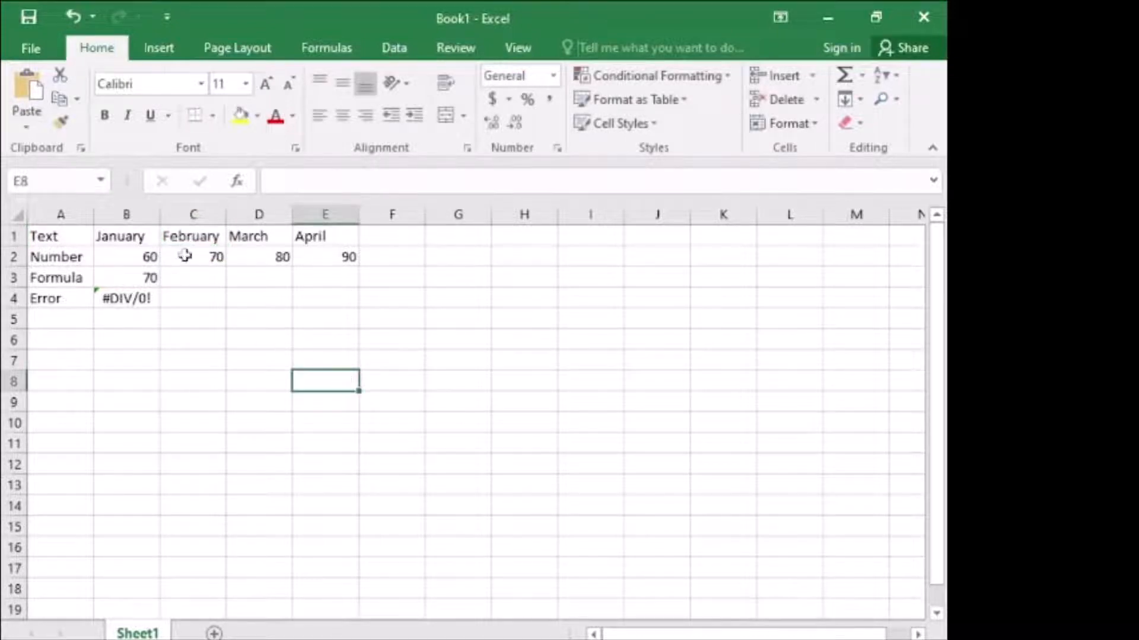
left_click(185, 237)
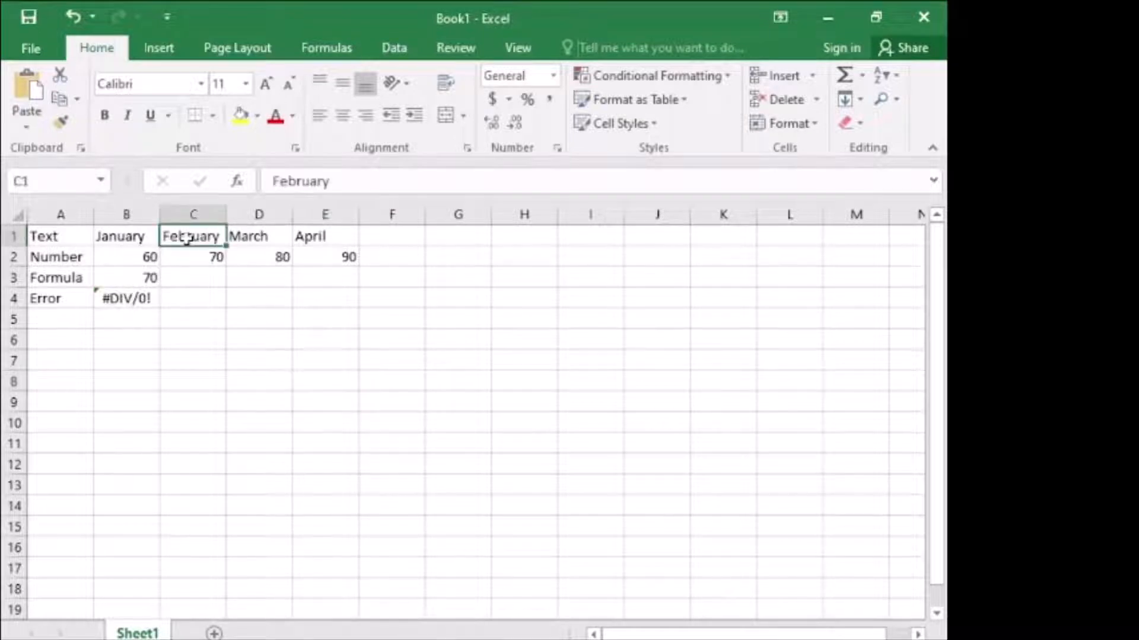
- Replace the row labels in cells A1 and A2 with "Month" and "Sales"
left_click(53, 237)
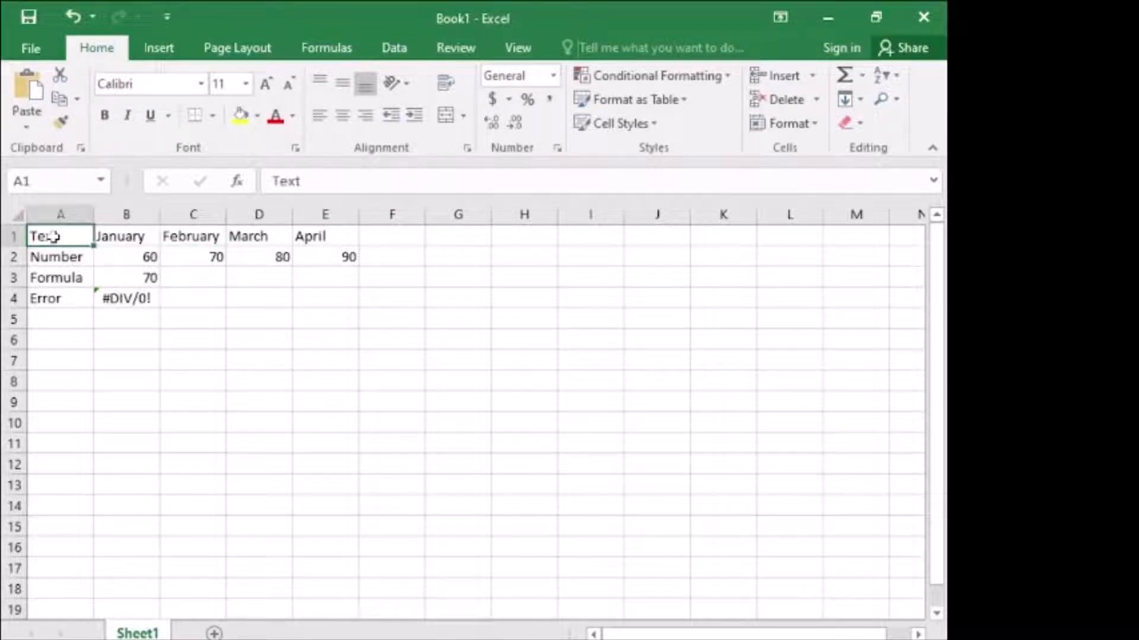
type("No")
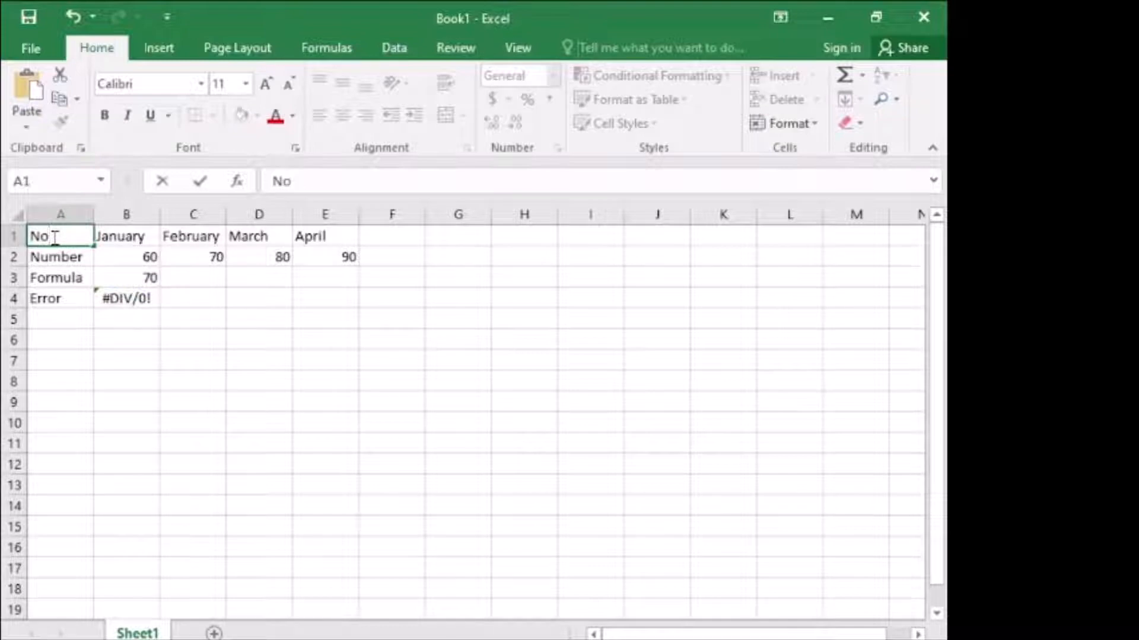
key("BackSpace")
key("BackSpace")
type("Month")
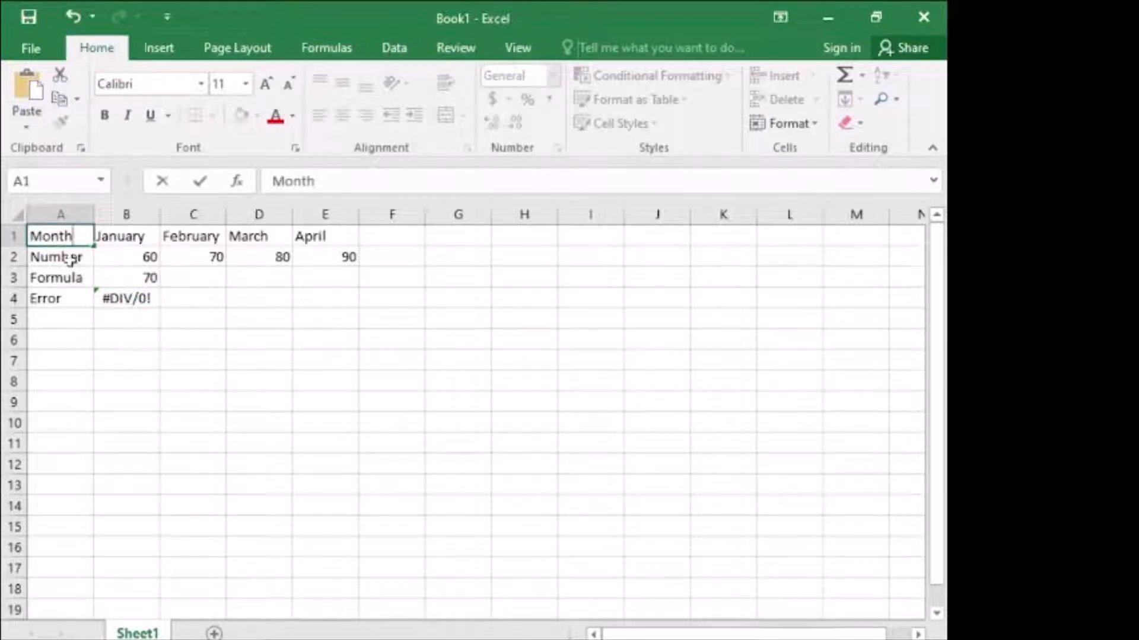
left_click(70, 260)
type("Sales")
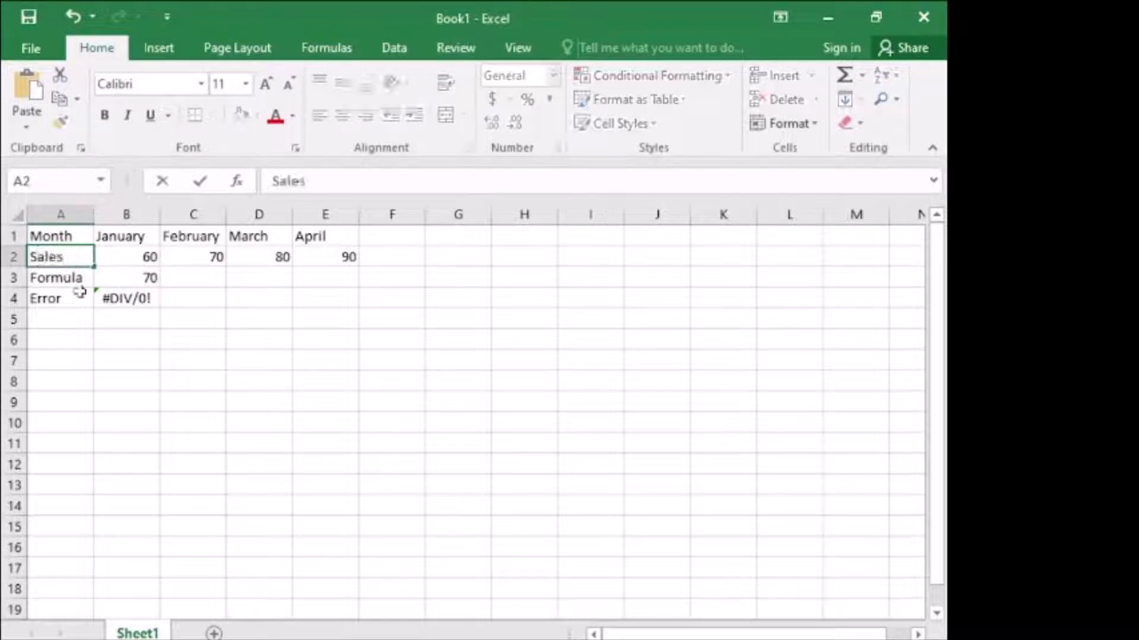
- Replace the row labels in cells A3 and A4 with "Revenue" and "Bonus"
left_click(72, 276)
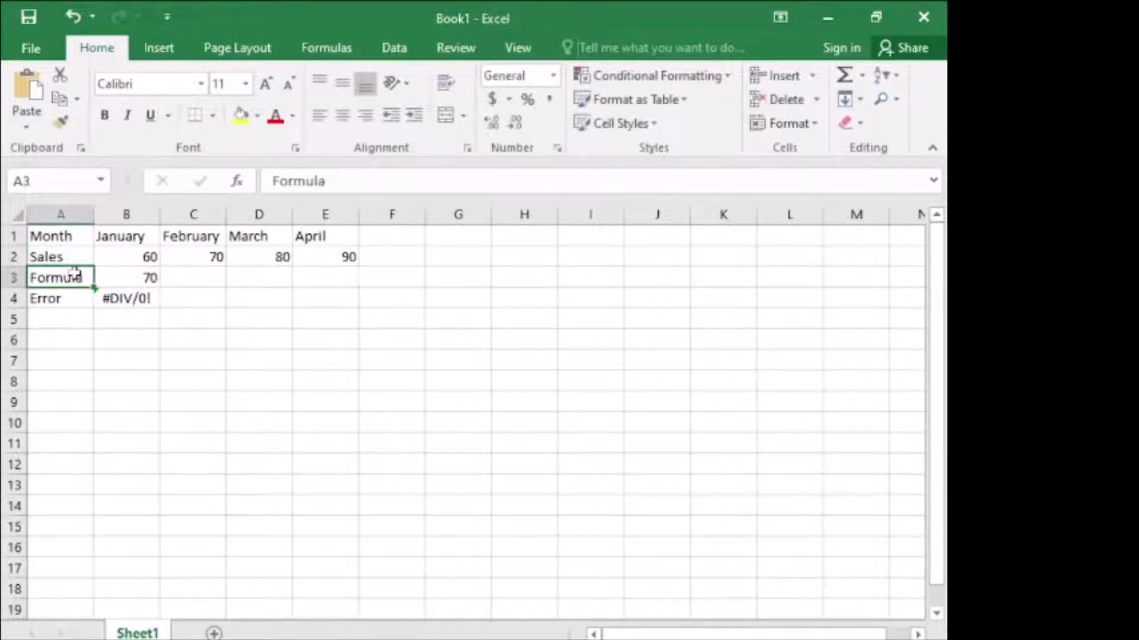
type("Revenuw")
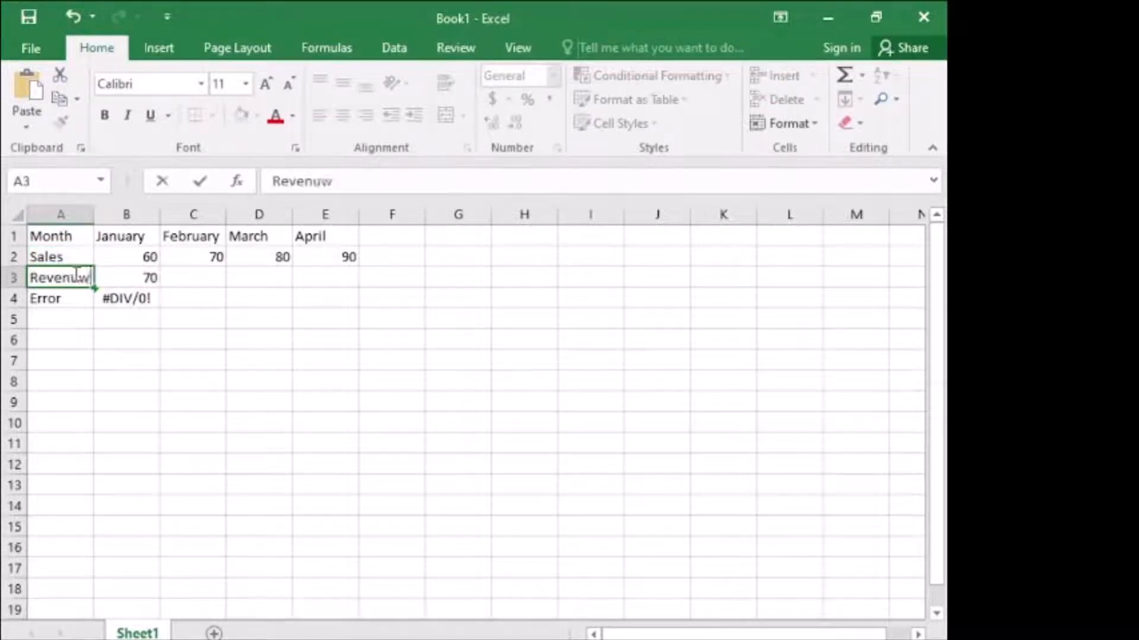
key("BackSpace")
type("e")
left_click(68, 301)
type("Bonus")
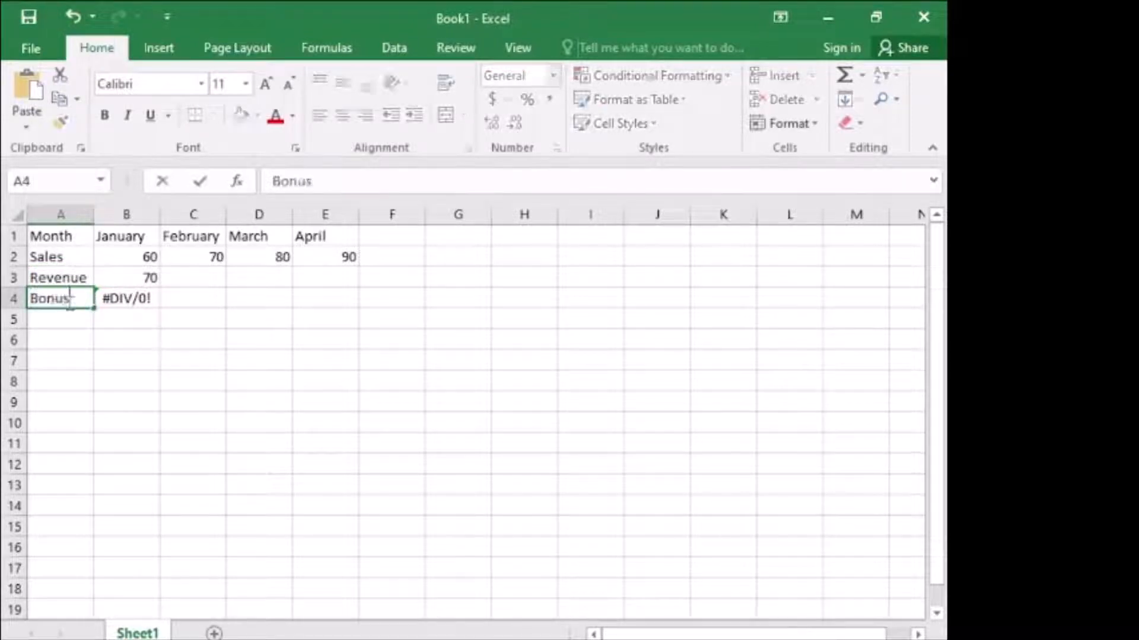
left_click(182, 362)
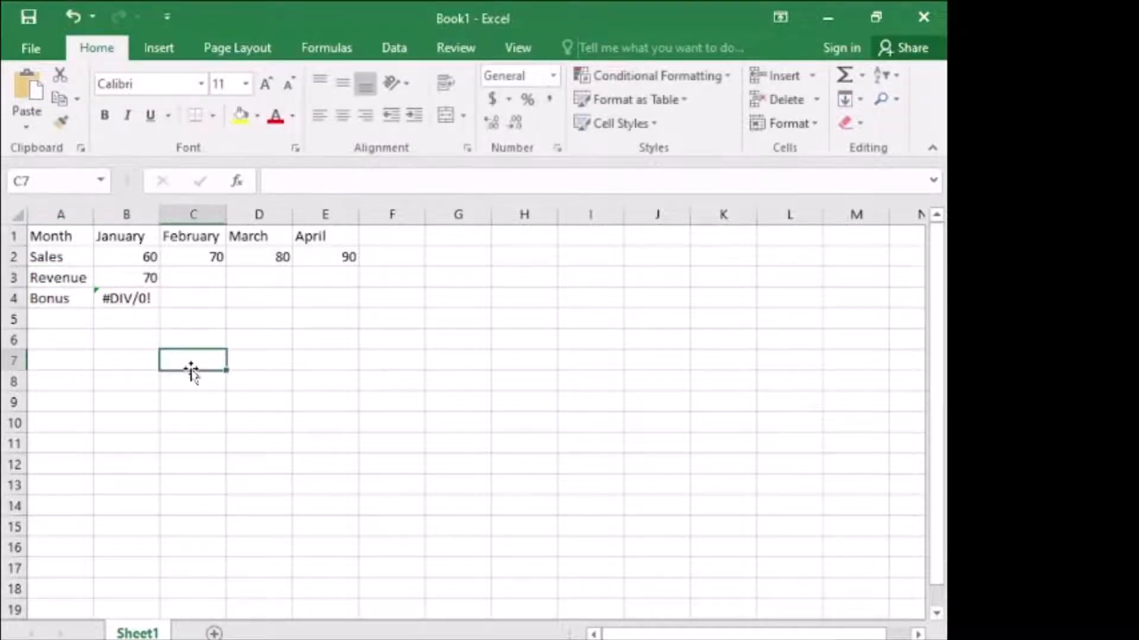
- Make the row labels in A1:A4 bold and fill their cells with yellow
left_click(74, 236)
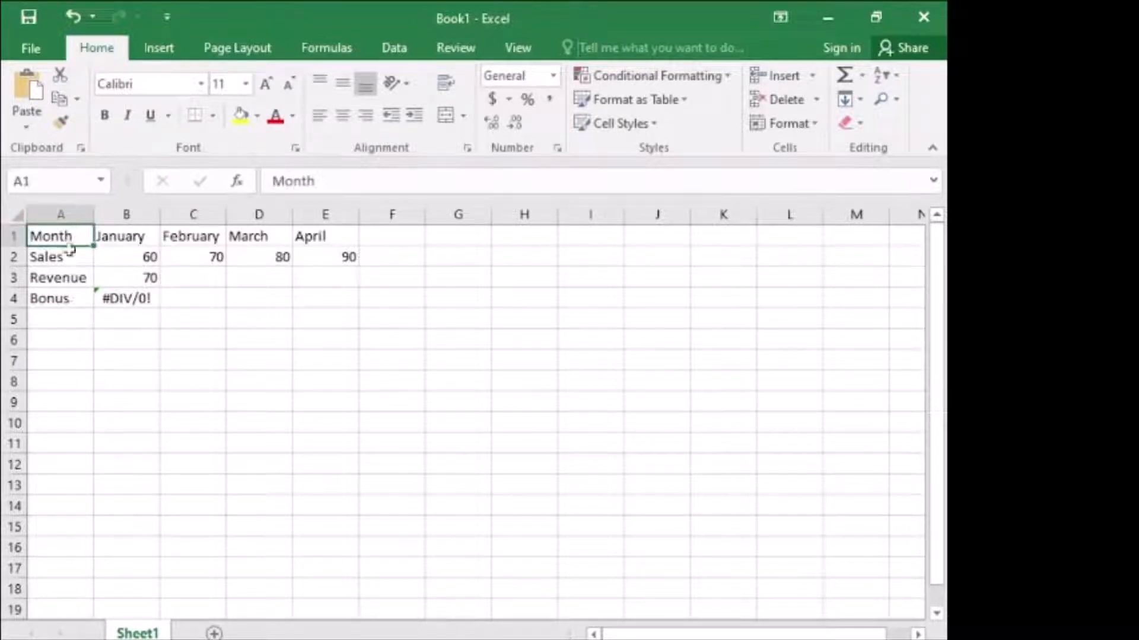
left_click_drag(70, 237, 66, 303)
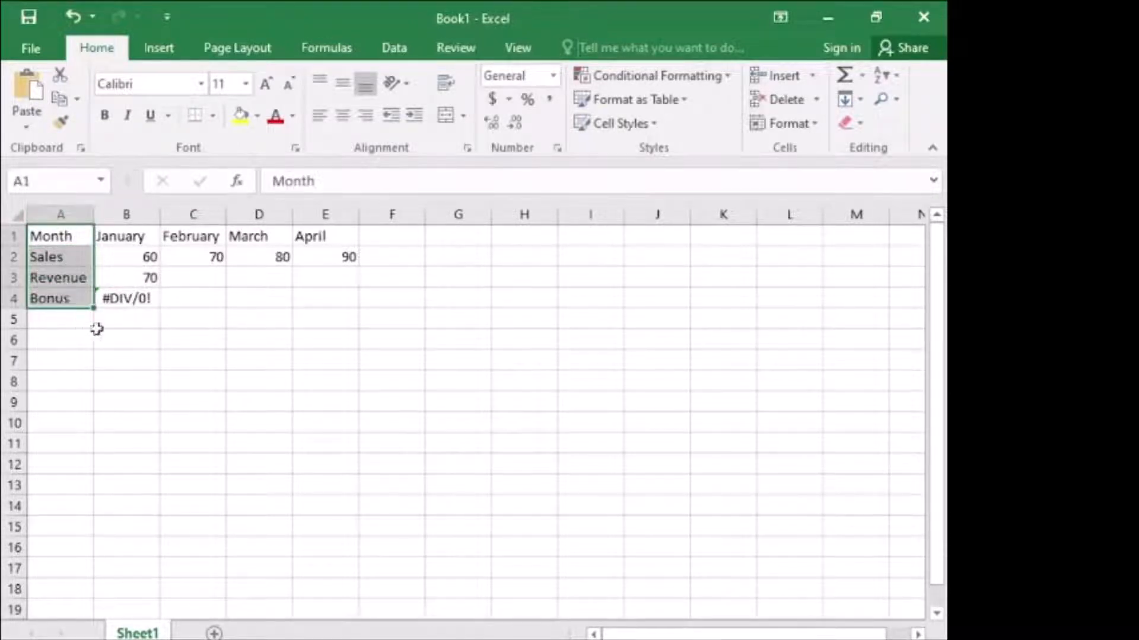
left_click(104, 115)
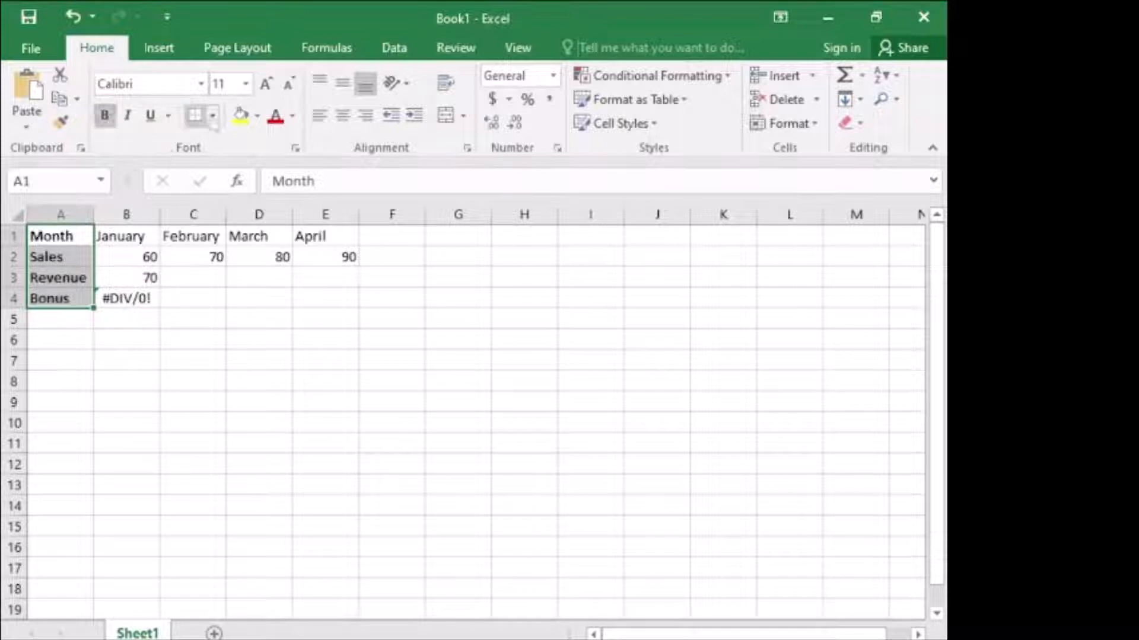
left_click(240, 119)
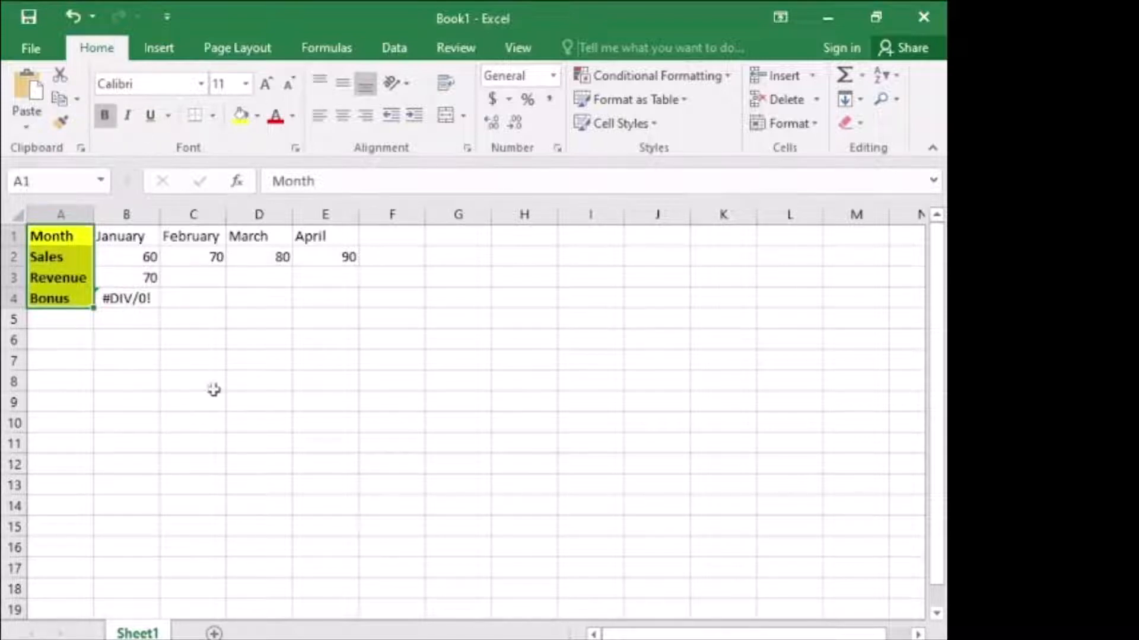
left_click(206, 349)
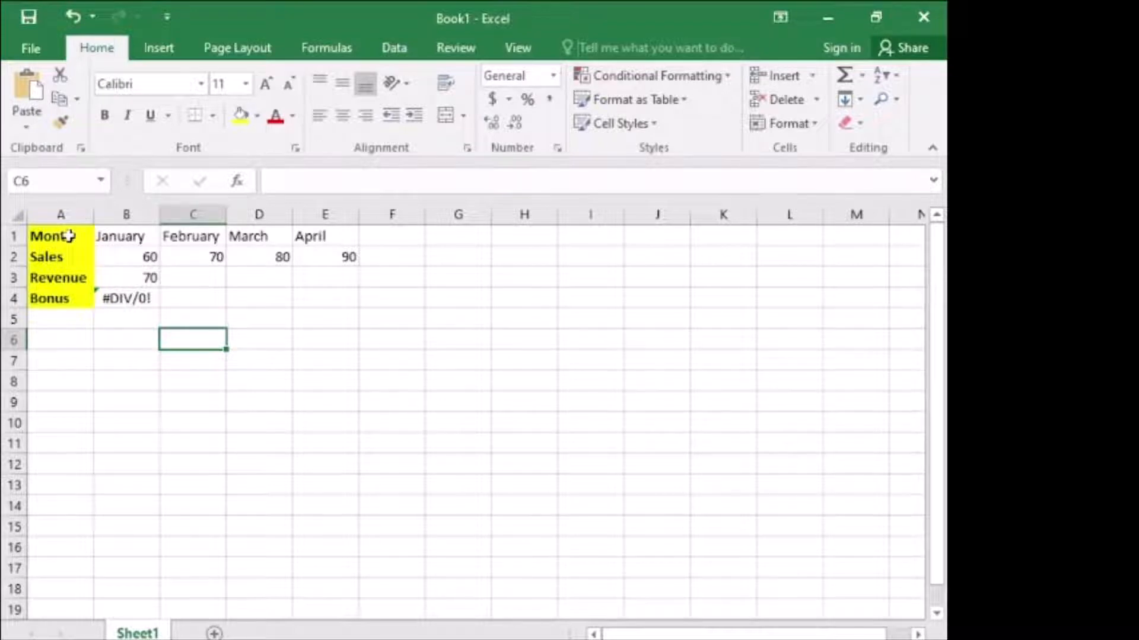
- Delete the label text from cells A1:A4 while leaving their formatting in place
left_click_drag(70, 236, 65, 299)
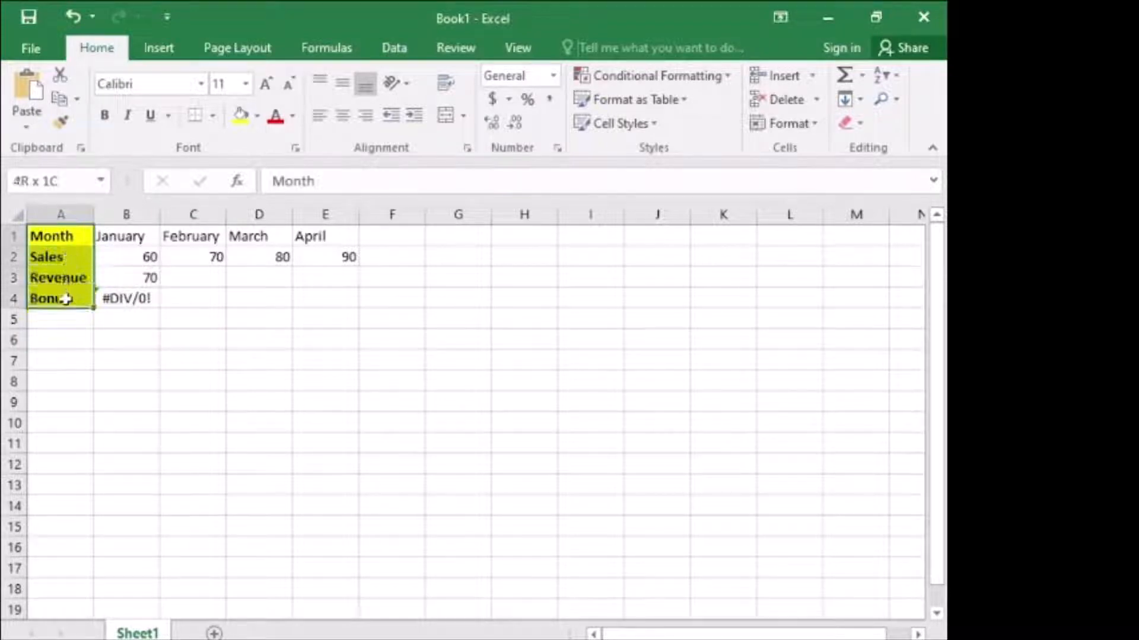
key("ctrl+b")
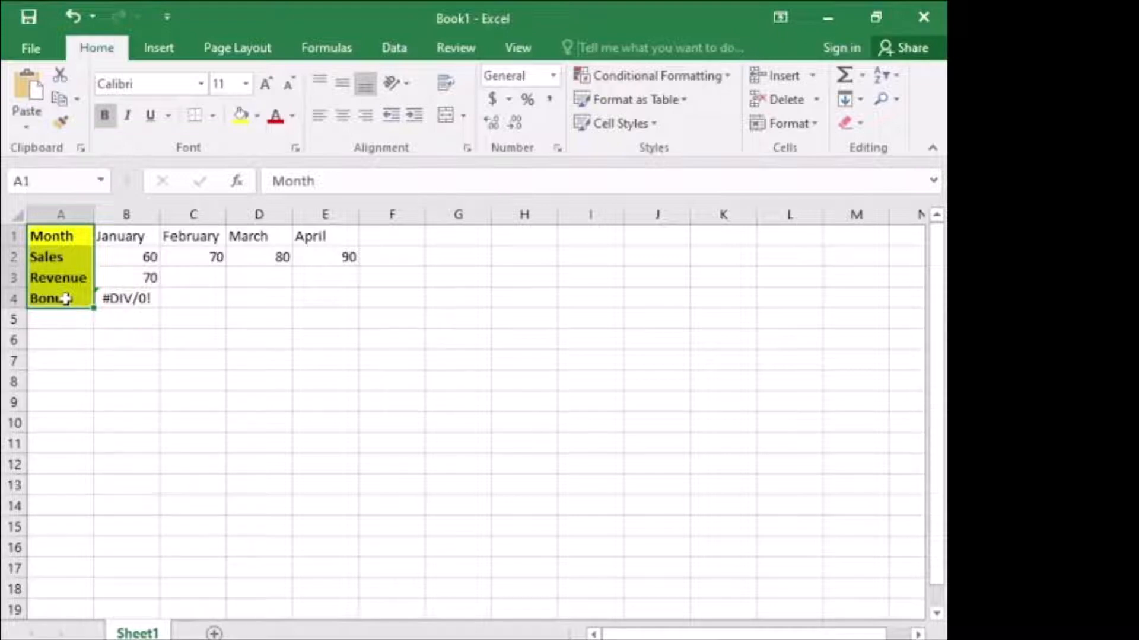
key("Delete")
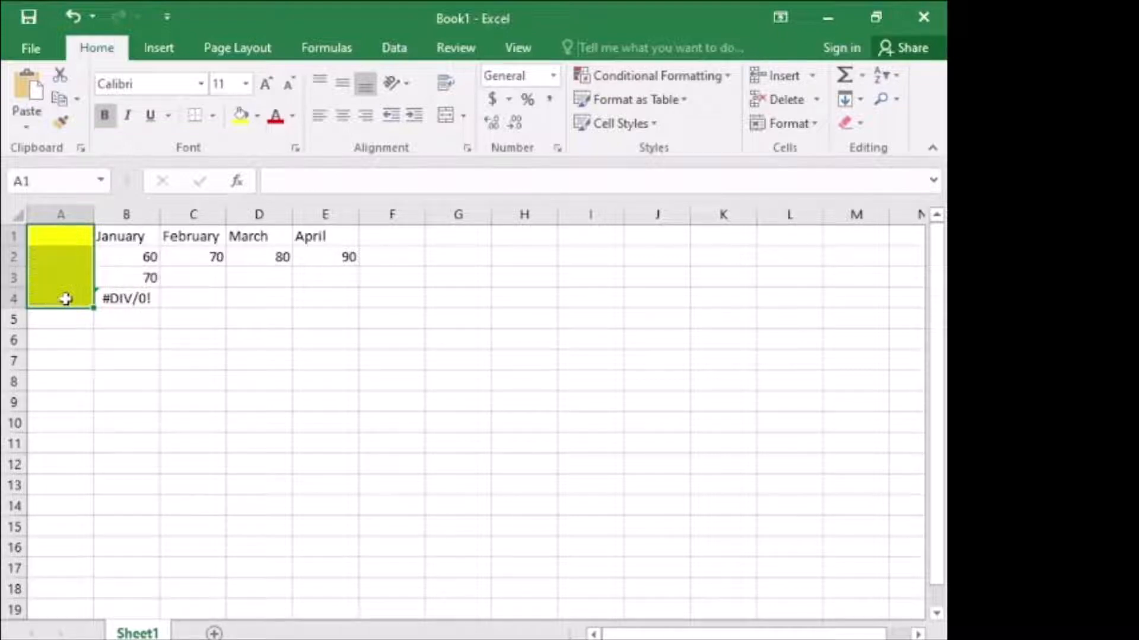
left_click(151, 347)
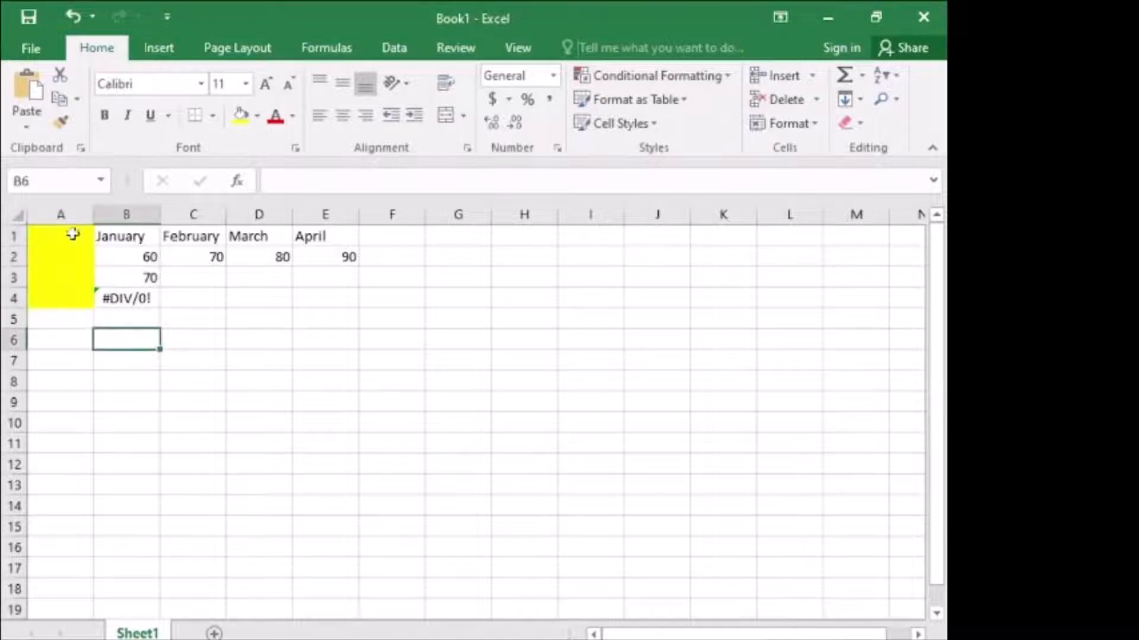
- Clear the bold and yellow fill formatting from the empty cells A1:A4
left_click(71, 236)
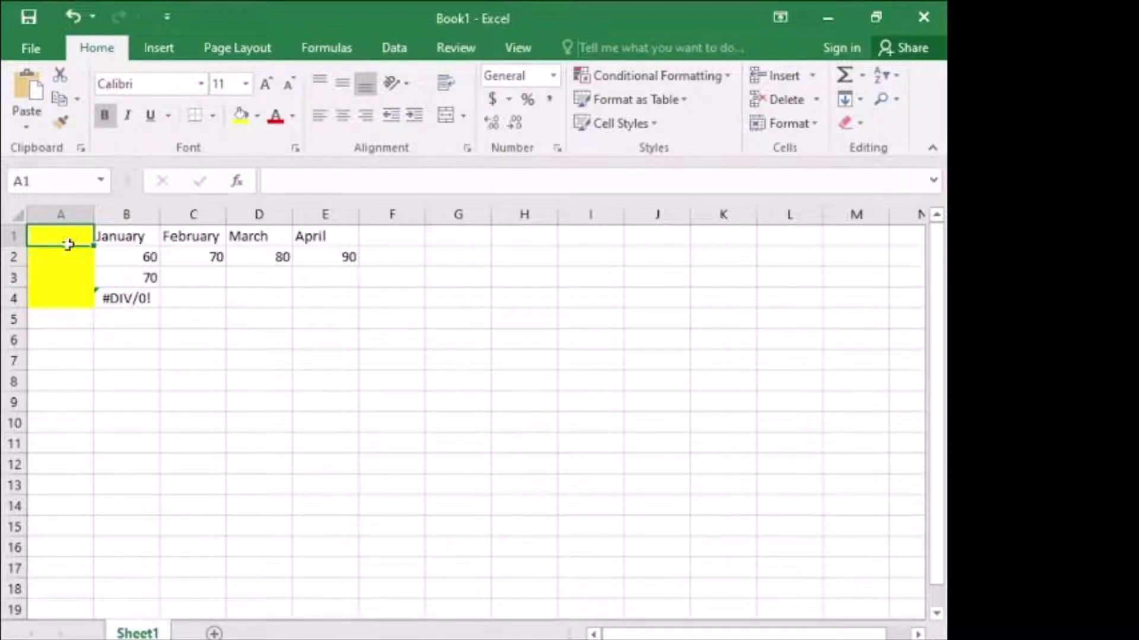
left_click_drag(71, 240, 64, 304)
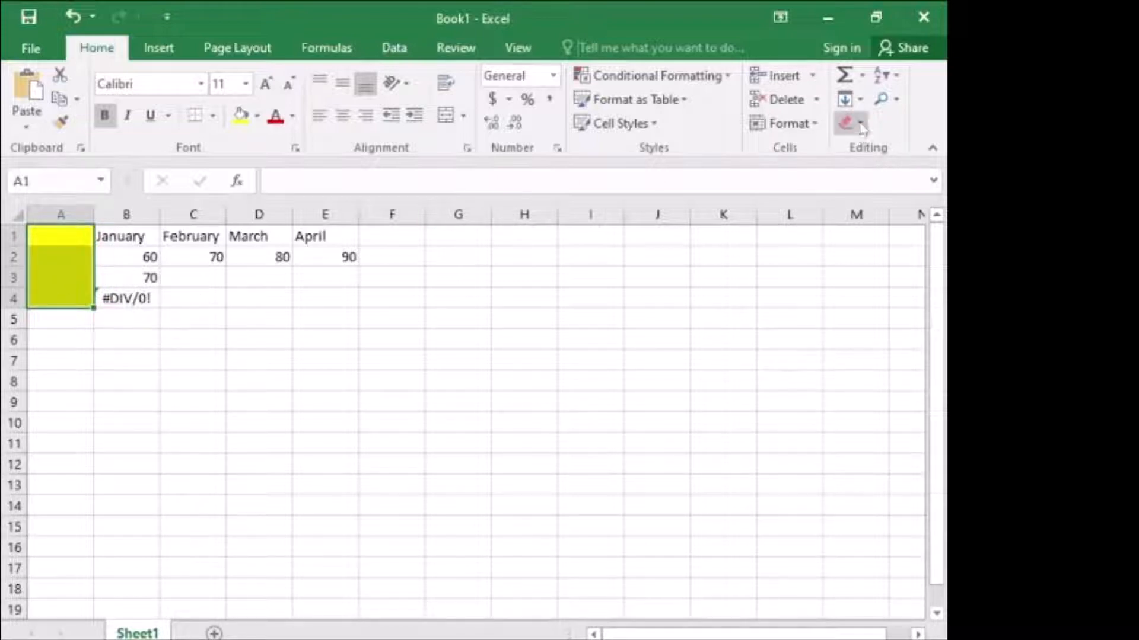
left_click(853, 154)
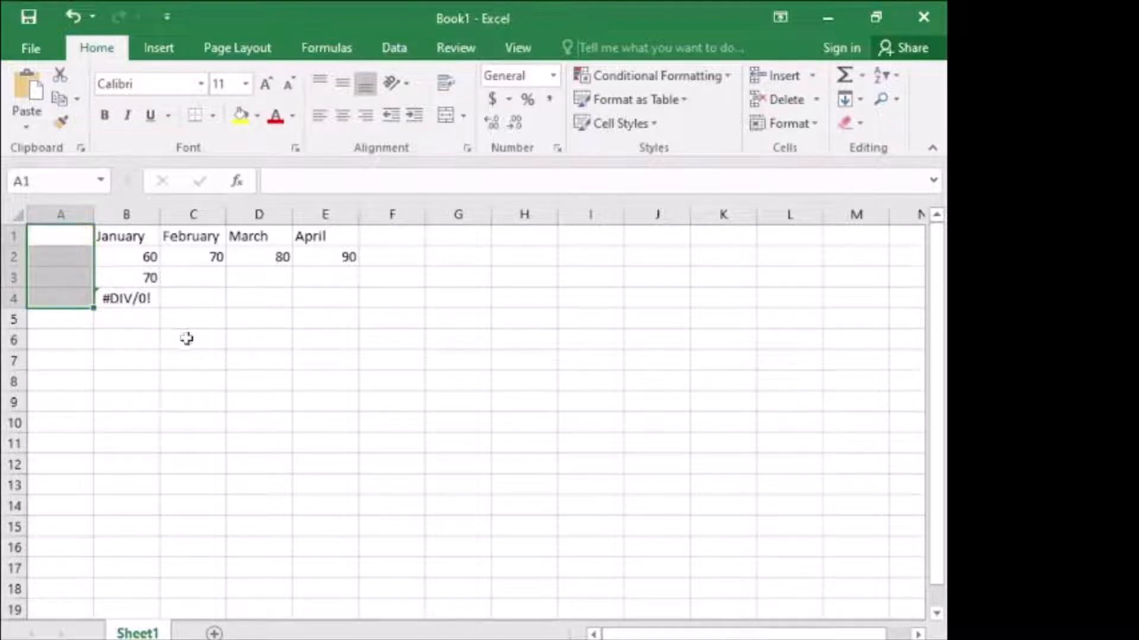
left_click(228, 323)
left_click(78, 242)
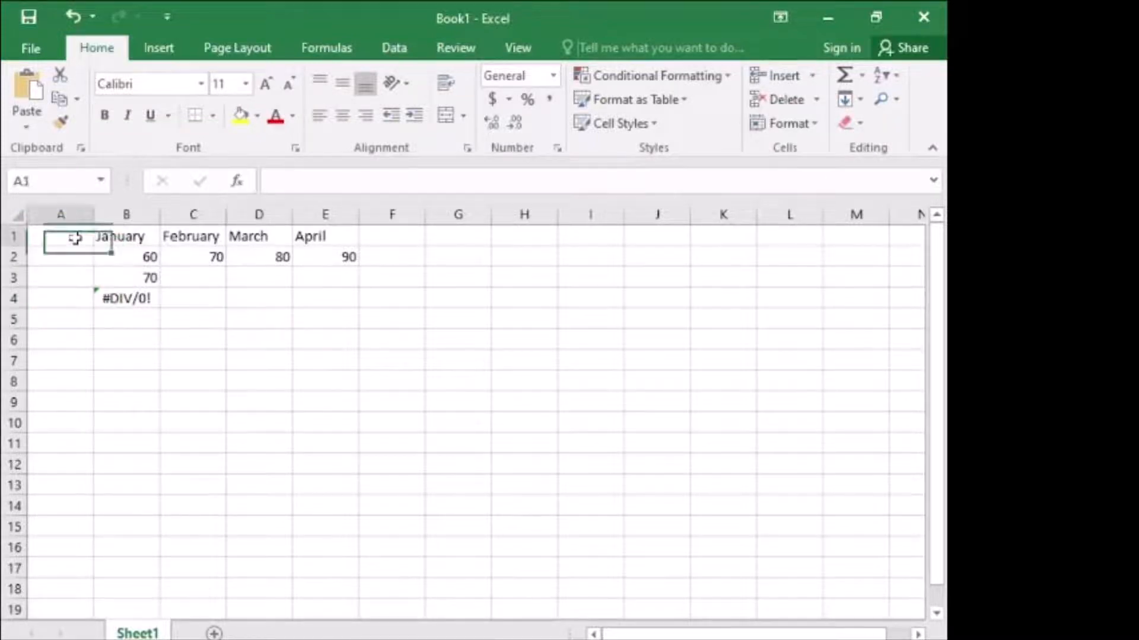
- Undo the format clearing and the label deletion in cells A1:A4
left_click(73, 17)
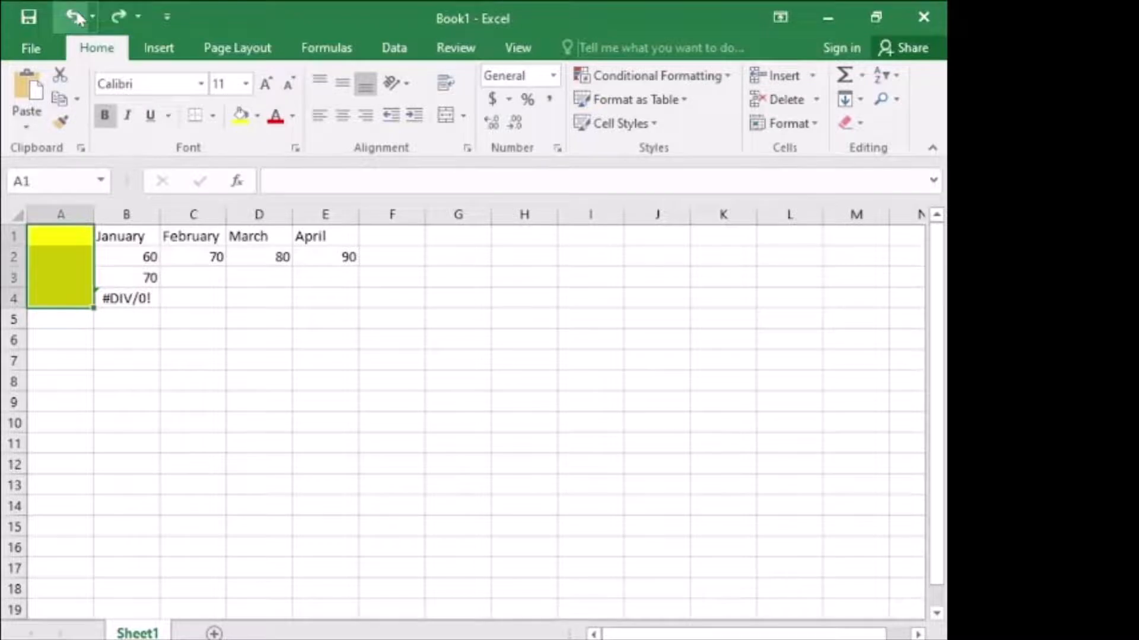
left_click(74, 17)
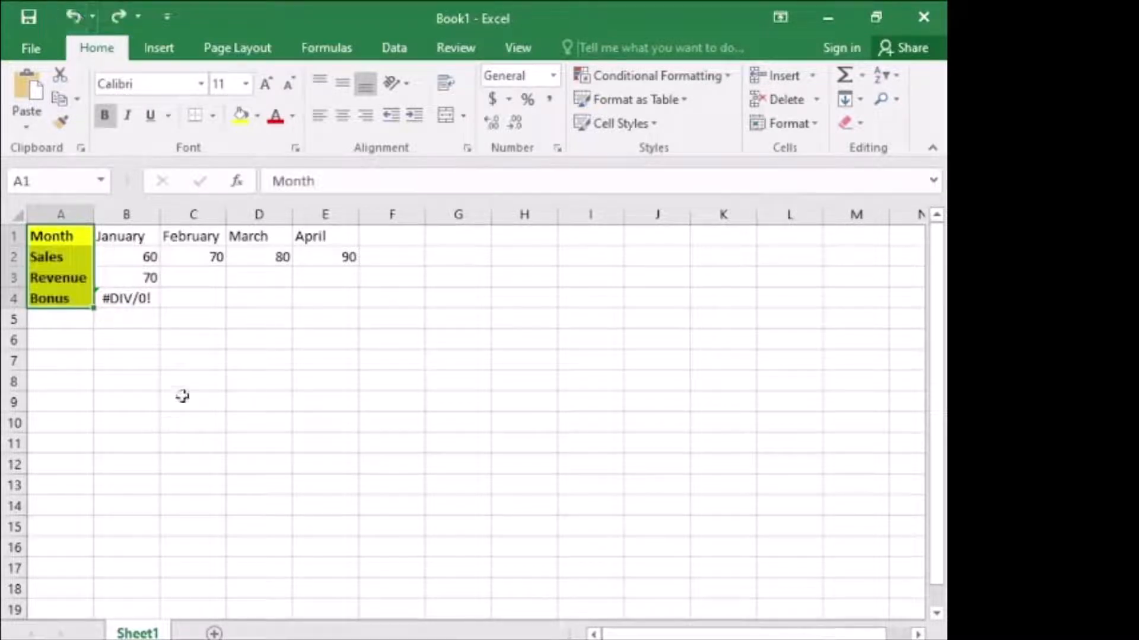
left_click(172, 359)
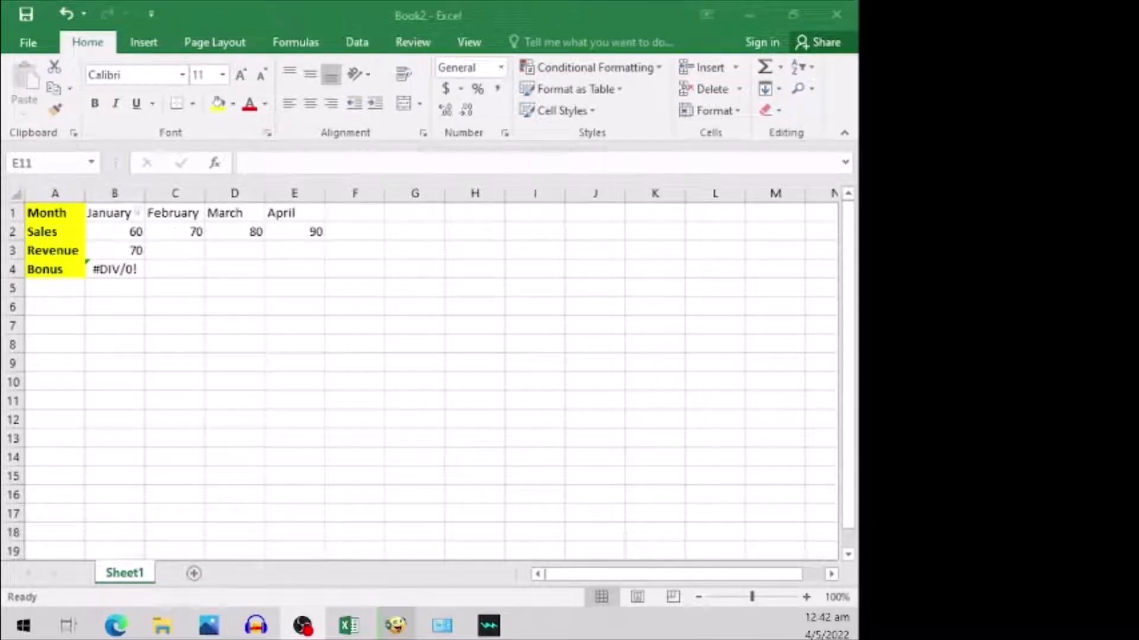
left_click(125, 215)
left_click(126, 215)
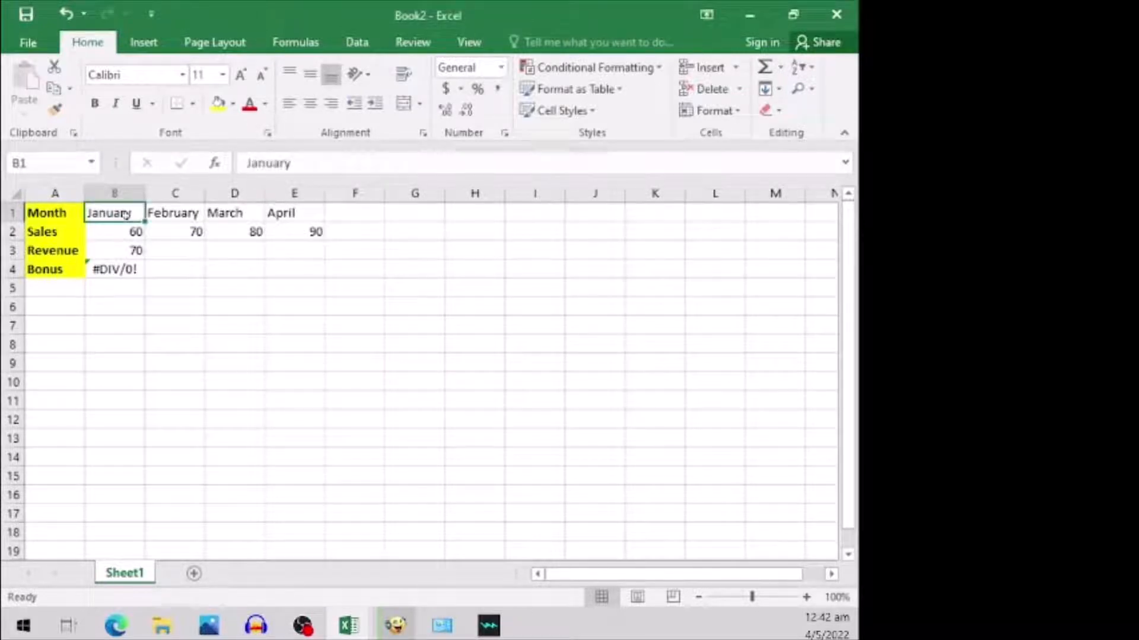
left_click(307, 212)
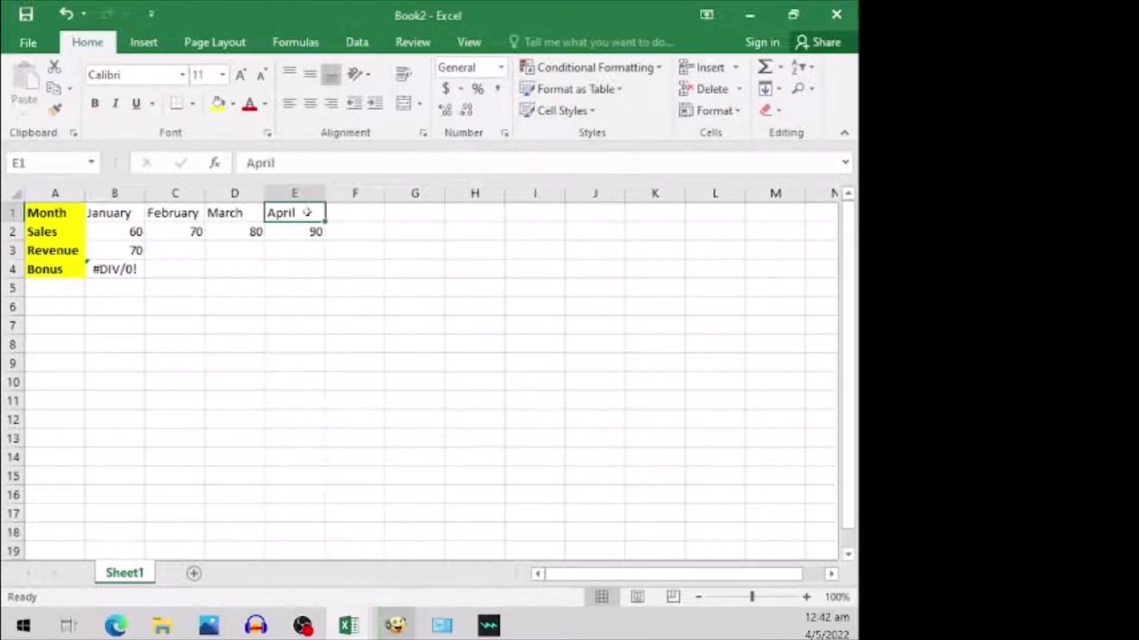
left_click(128, 213)
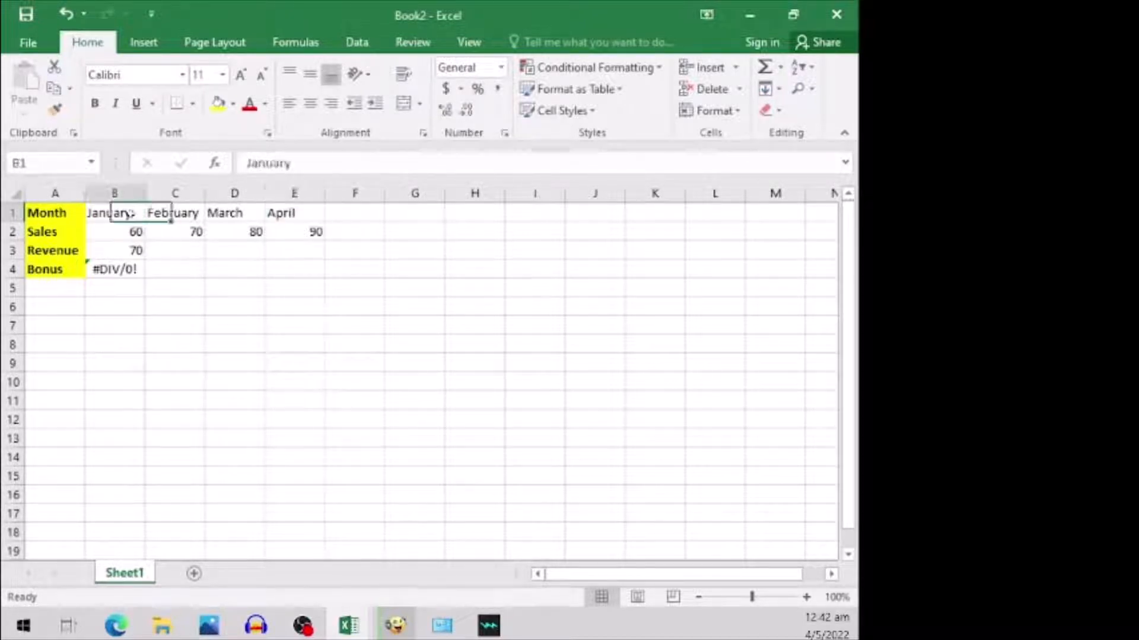
left_click(347, 211)
left_click(418, 212)
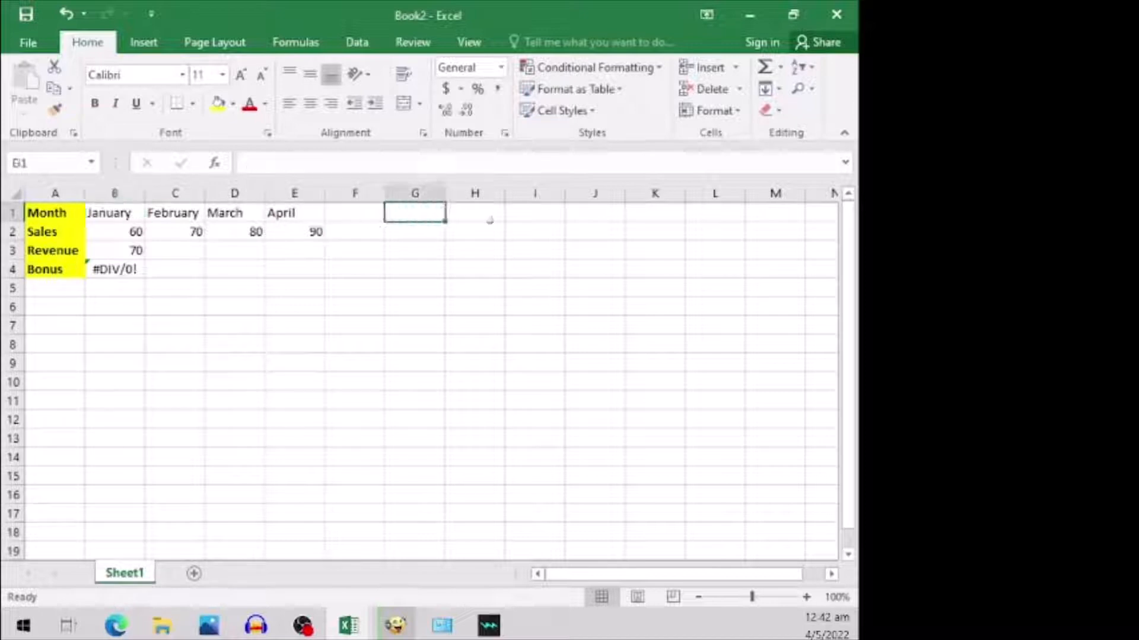
left_click(492, 218)
left_click(537, 216)
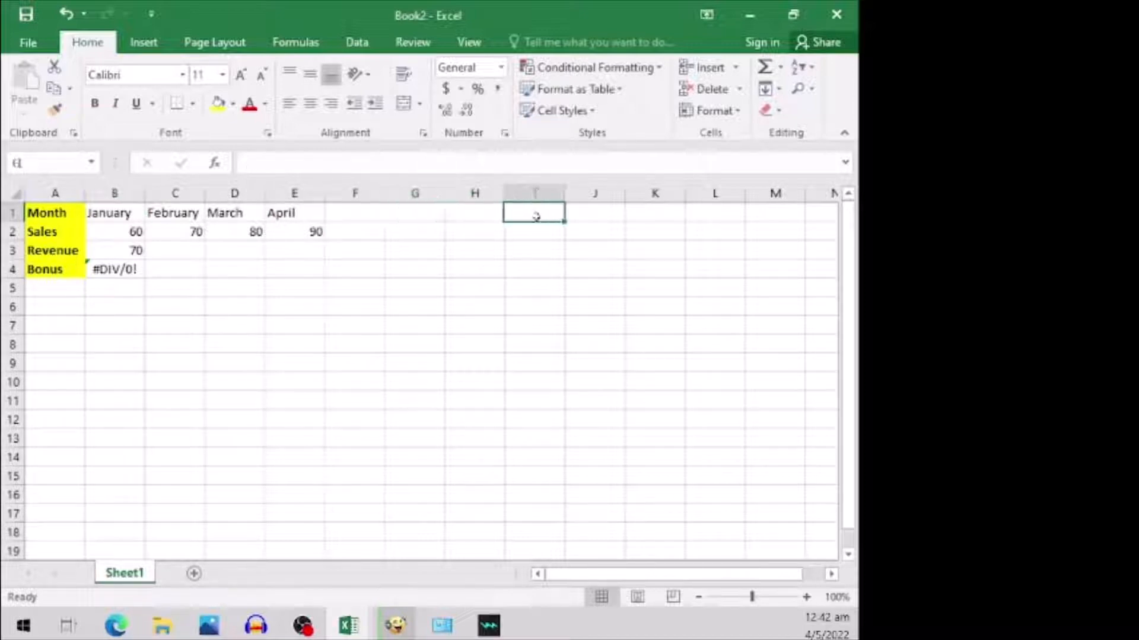
left_click(617, 213)
left_click(653, 211)
left_click(723, 212)
left_click(777, 212)
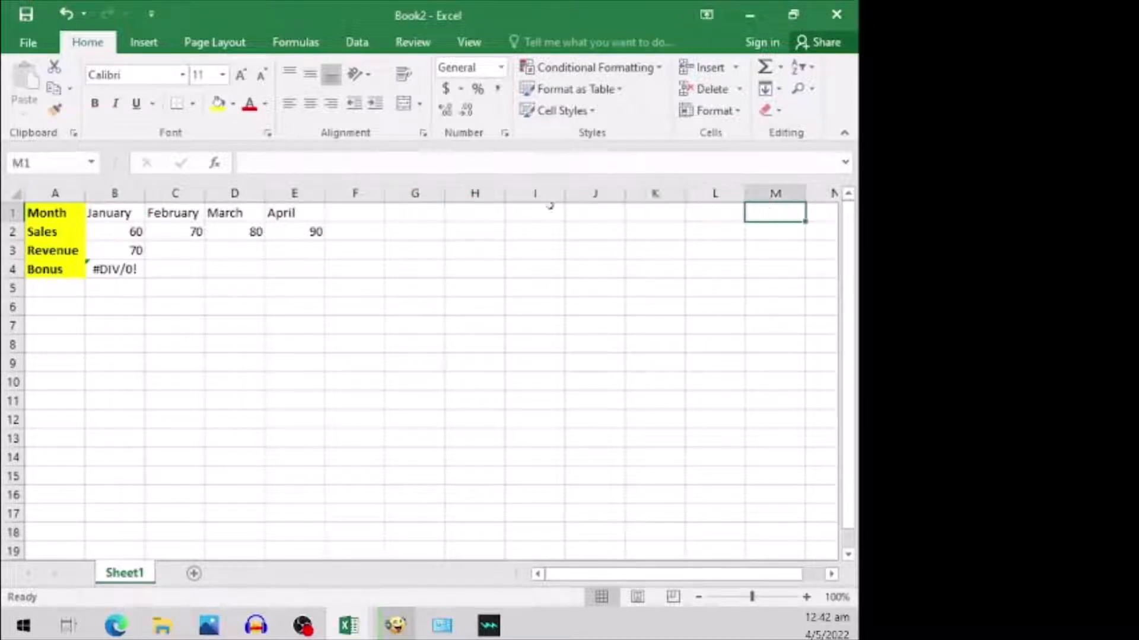
left_click(350, 214)
left_click(392, 214)
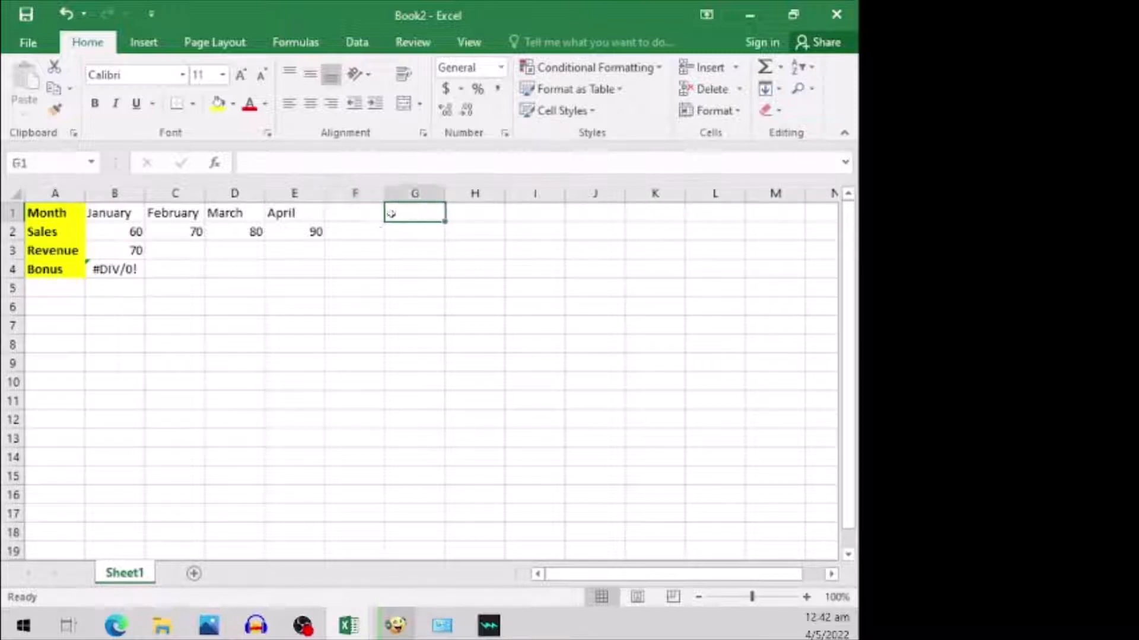
- AutoFill the month headings from January in B1 across to December in M1
left_click(129, 216)
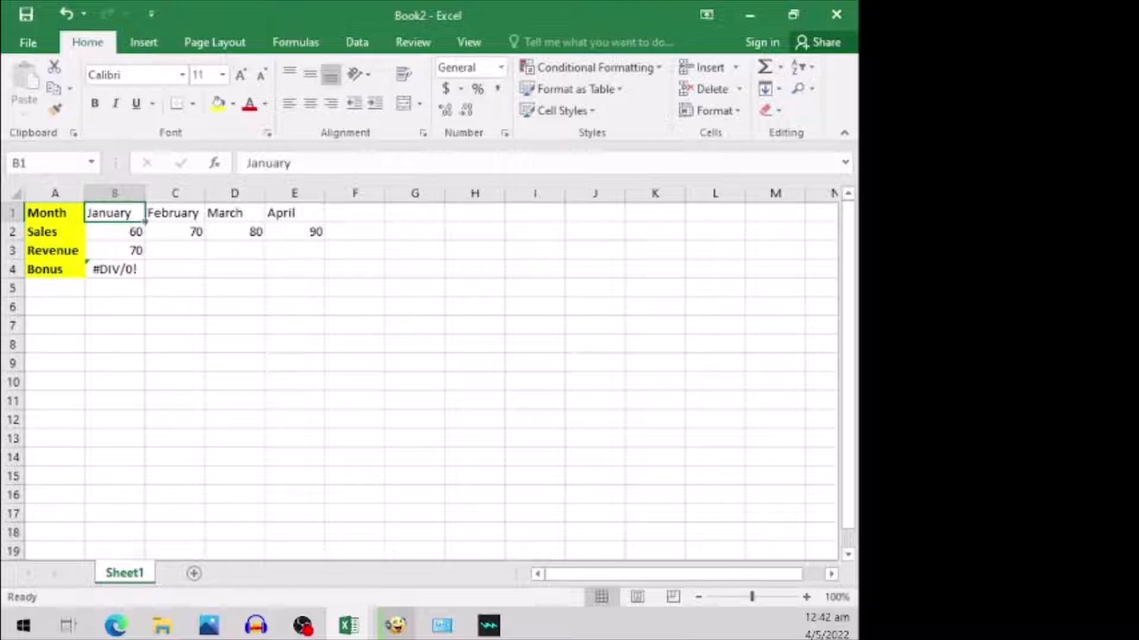
left_click_drag(144, 221, 791, 224)
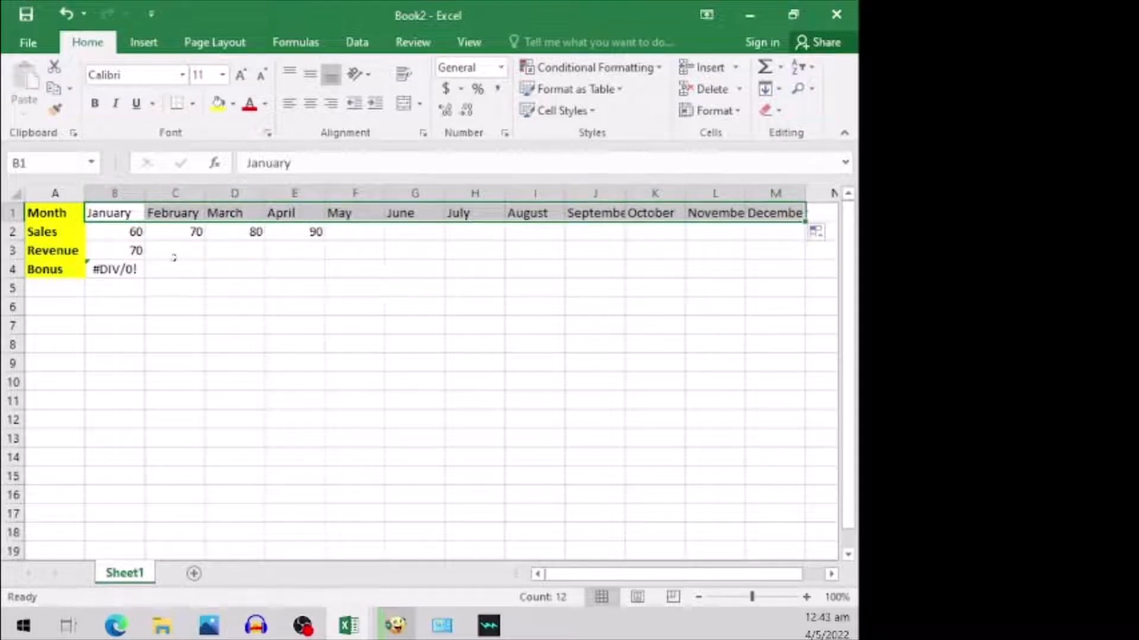
left_click(179, 259)
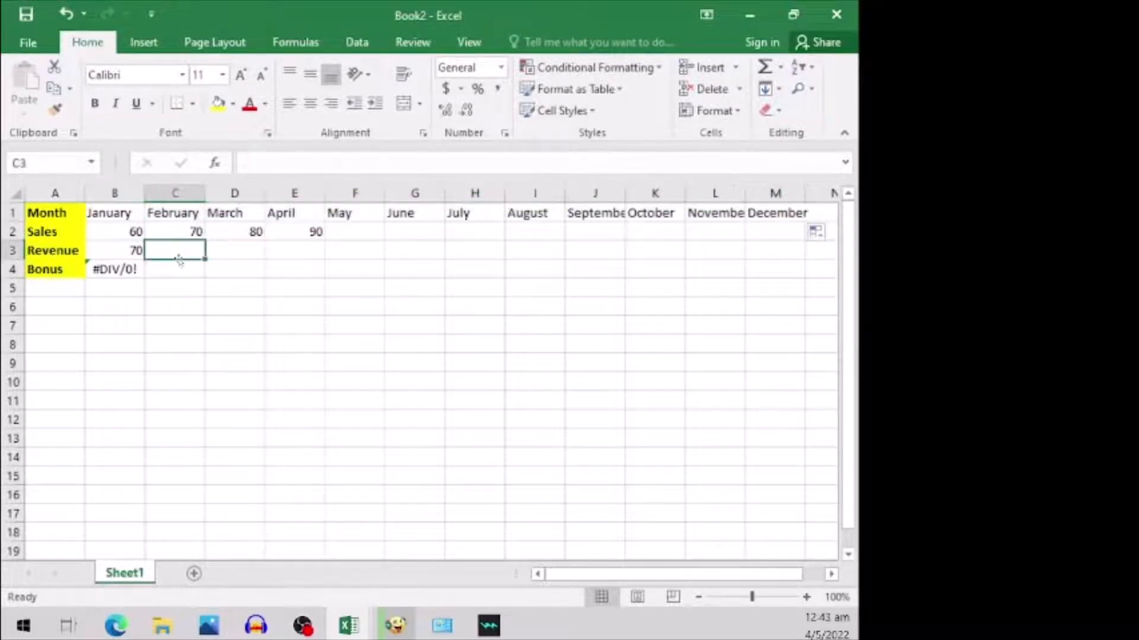
- Fill the Sales row B2:M2 with a linear series in rows using a step value of 10
left_click(132, 232)
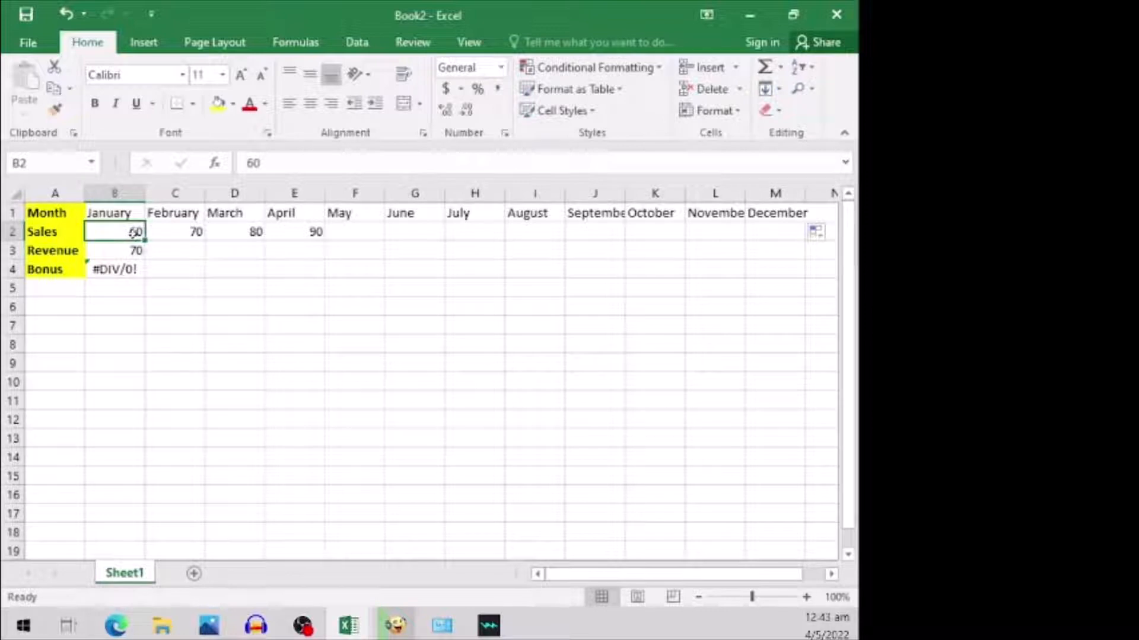
left_click(191, 232)
left_click(235, 234)
left_click(106, 230)
left_click_drag(136, 232, 771, 237)
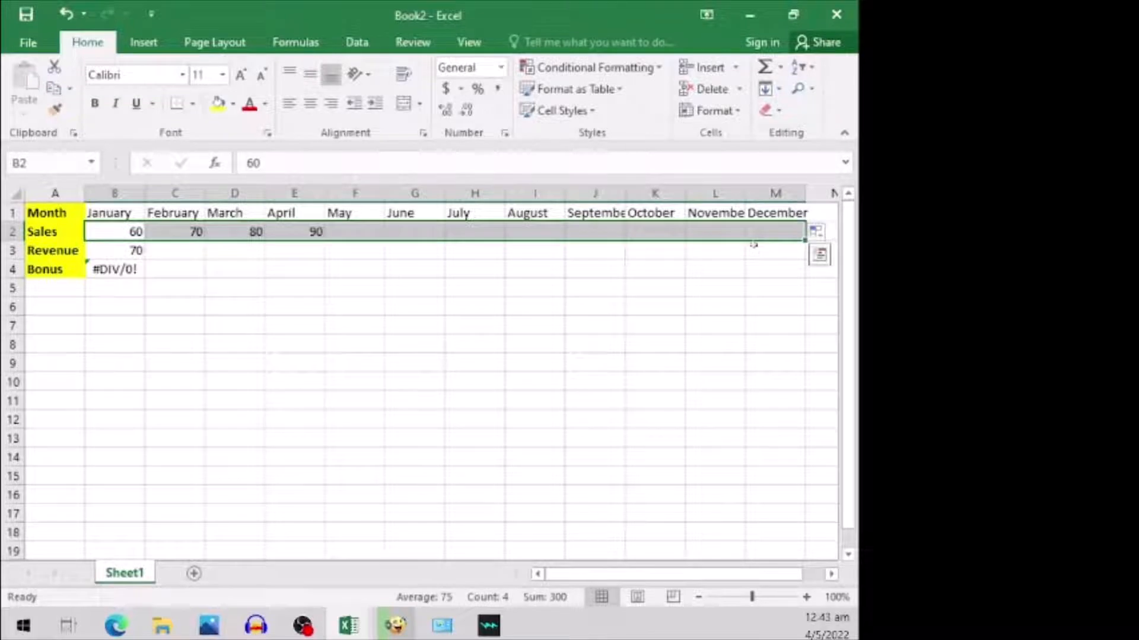
left_click(780, 93)
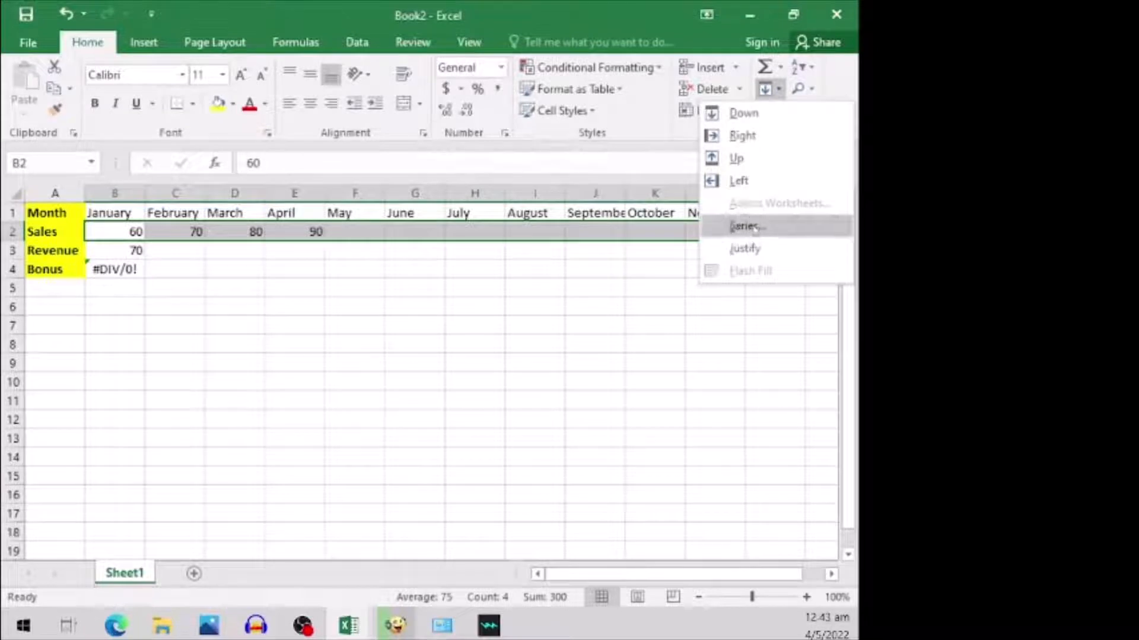
left_click(754, 229)
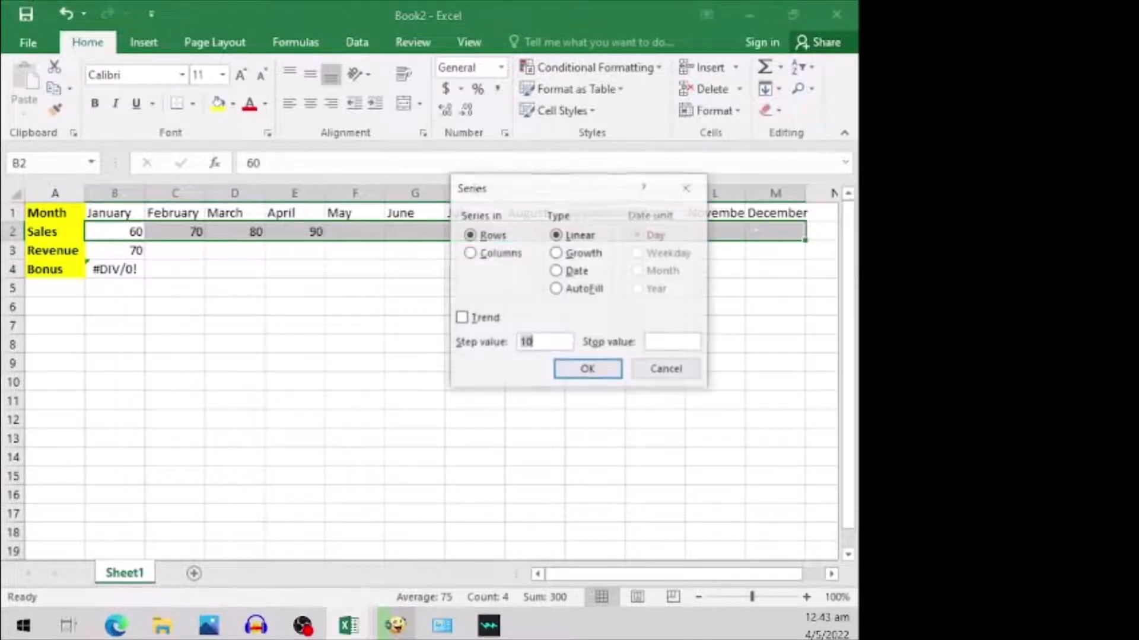
left_click(600, 370)
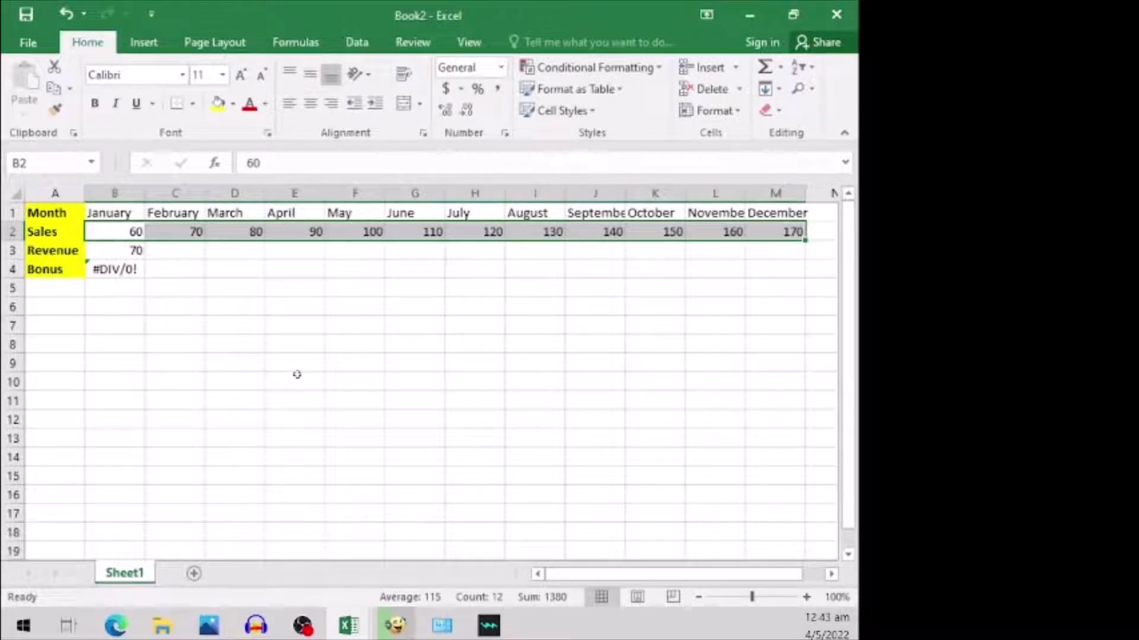
left_click(229, 286)
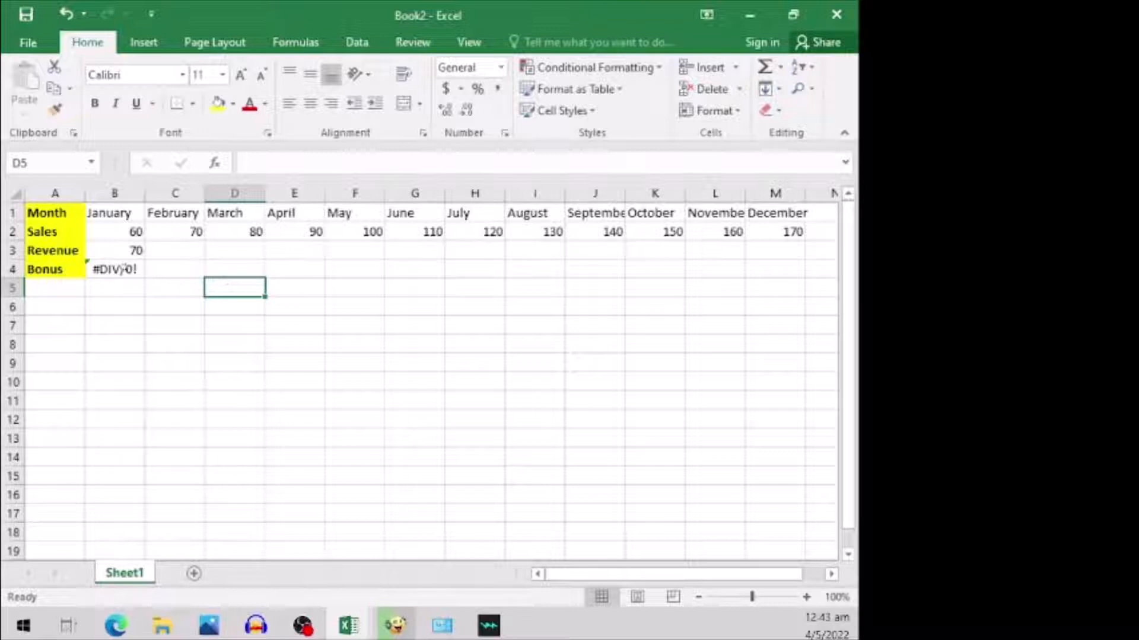
- Correct the January bonus formula in cell B4 to =B2/10
left_click(122, 268)
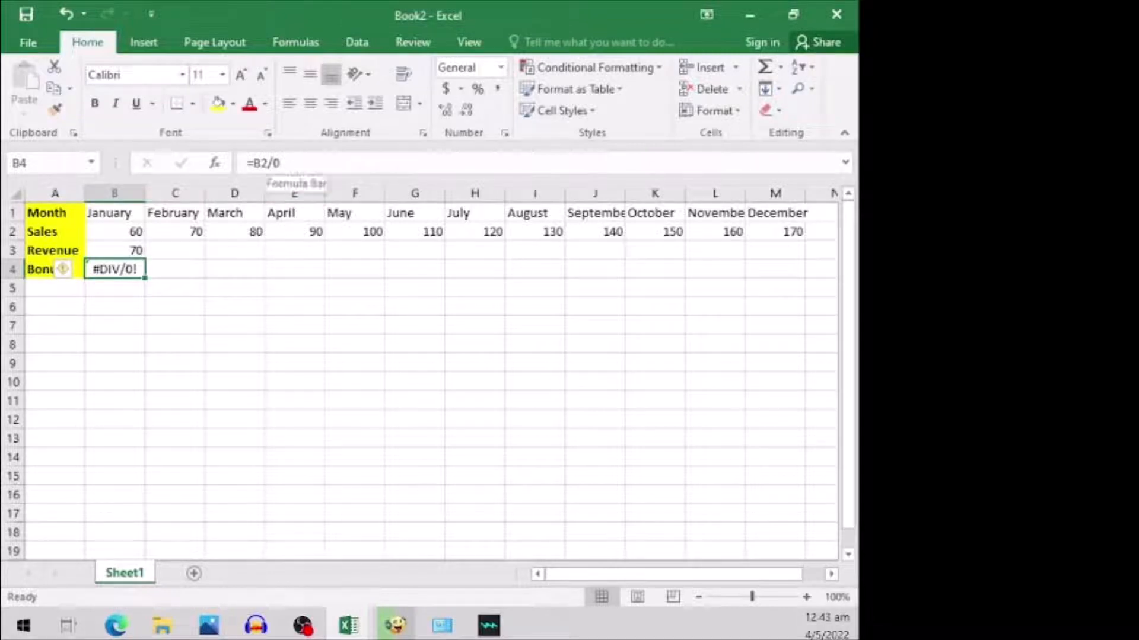
left_click(300, 171)
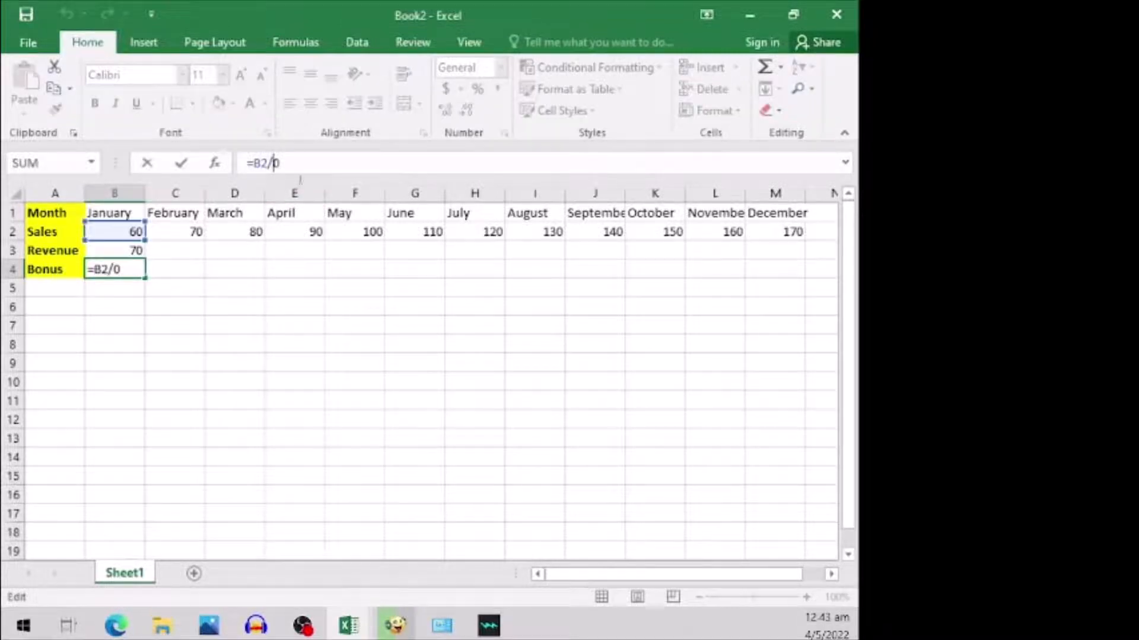
type("1")
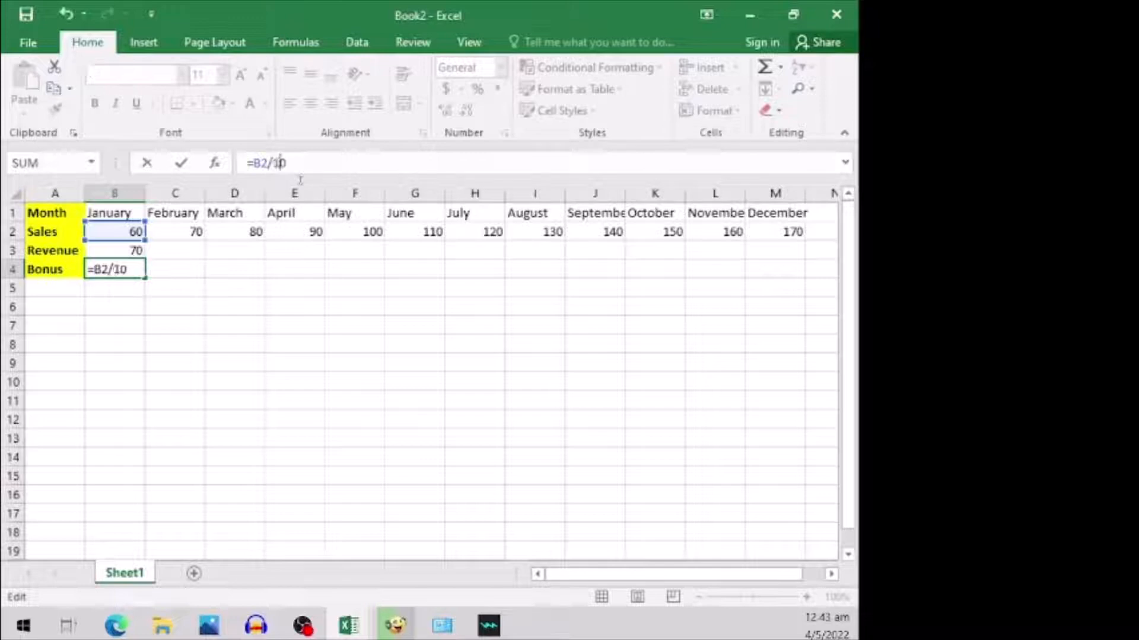
key("Return")
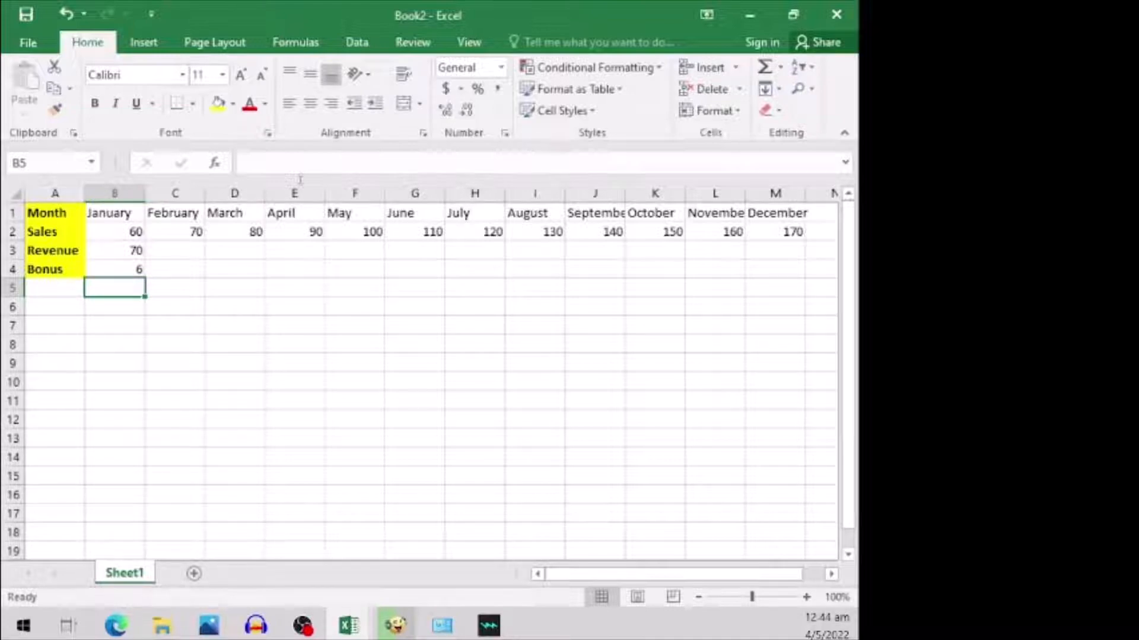
- Copy the January revenue formula from B3 into cells C3:M3, February through December
left_click(118, 250)
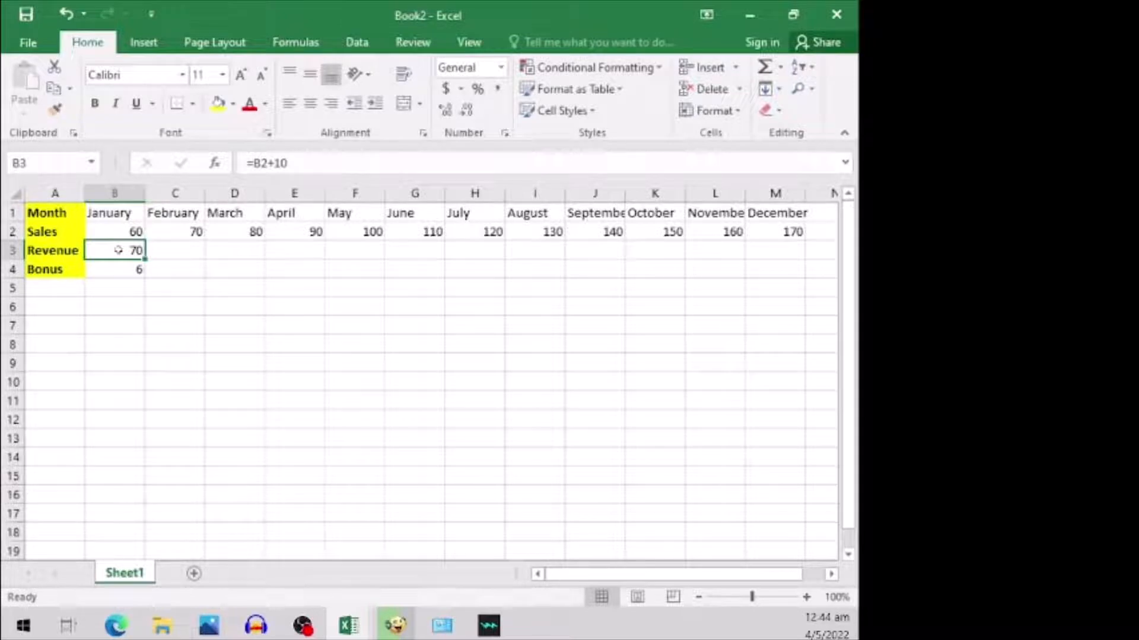
right_click(118, 250)
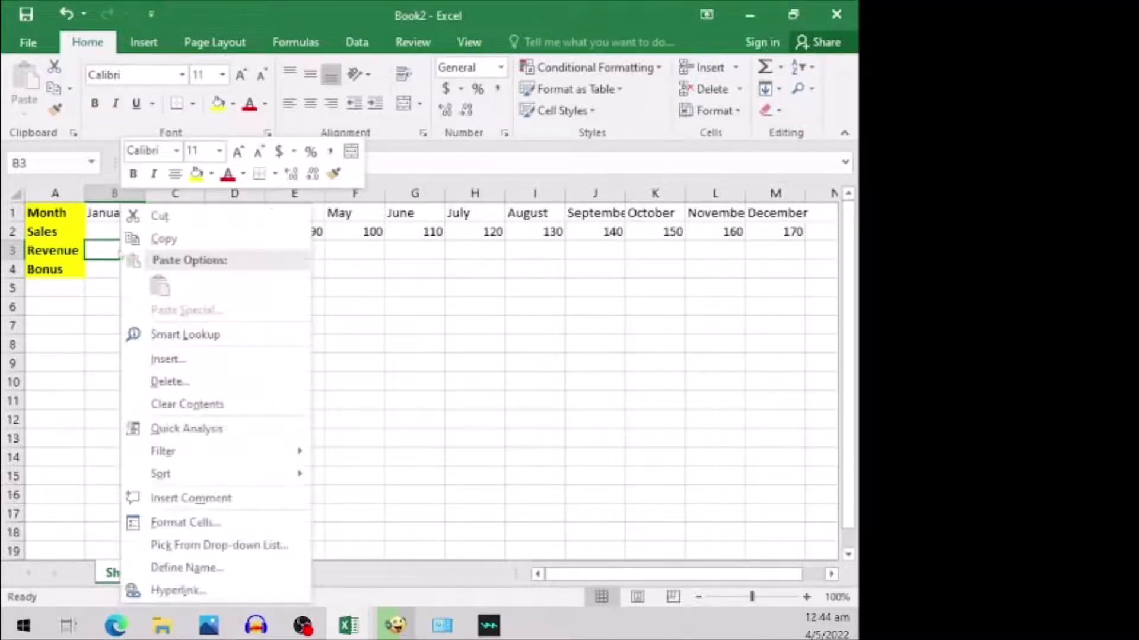
left_click(159, 239)
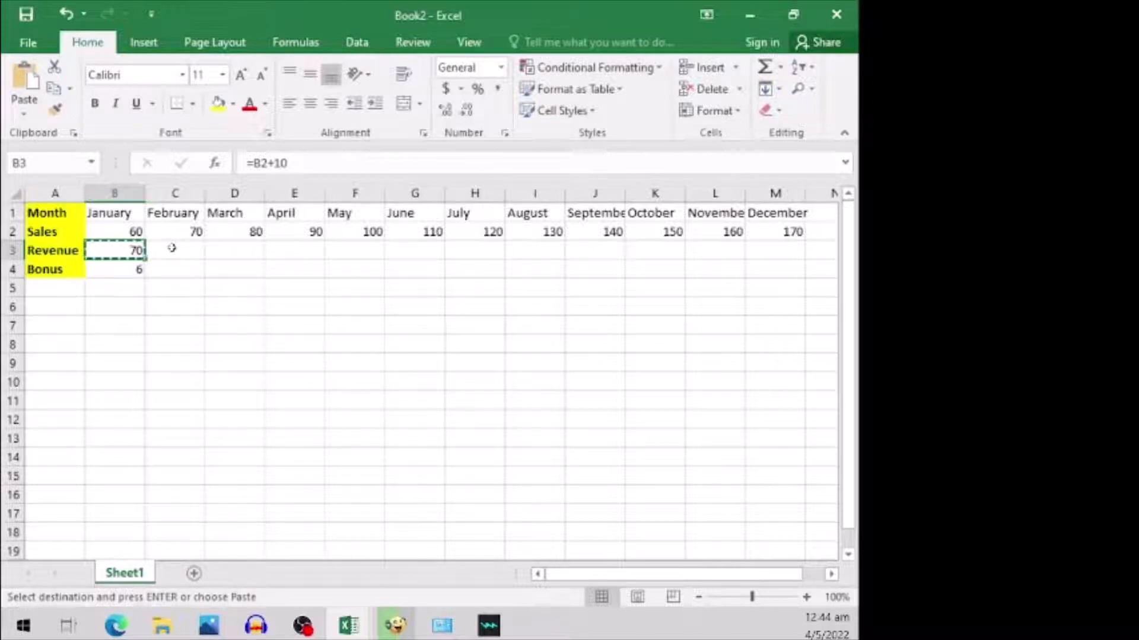
left_click(172, 248)
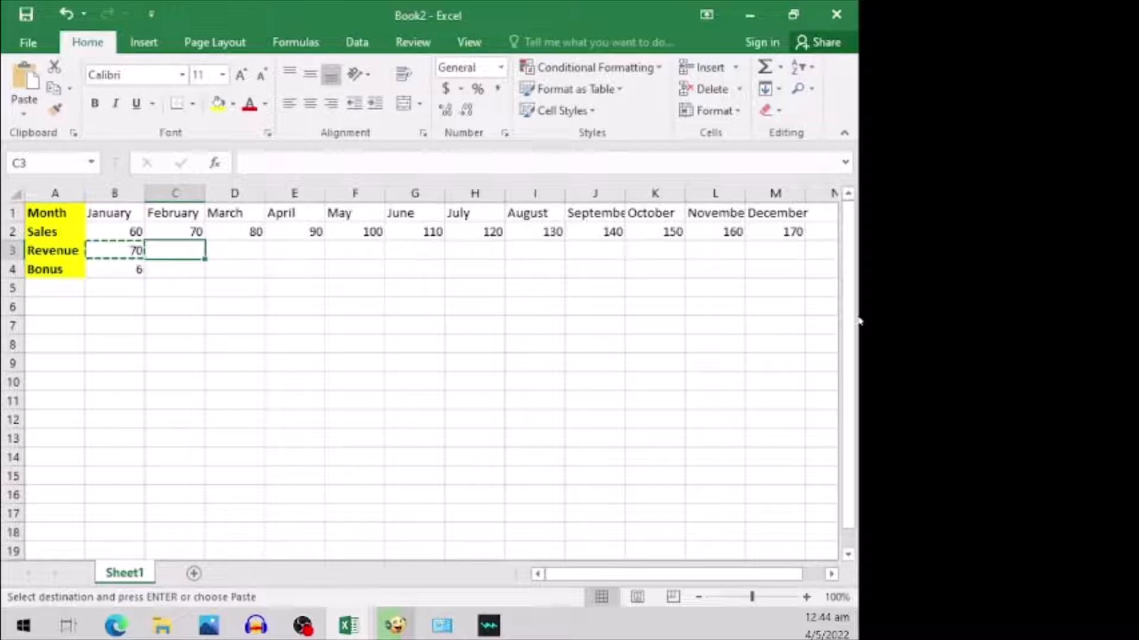
left_click(792, 254, "shift")
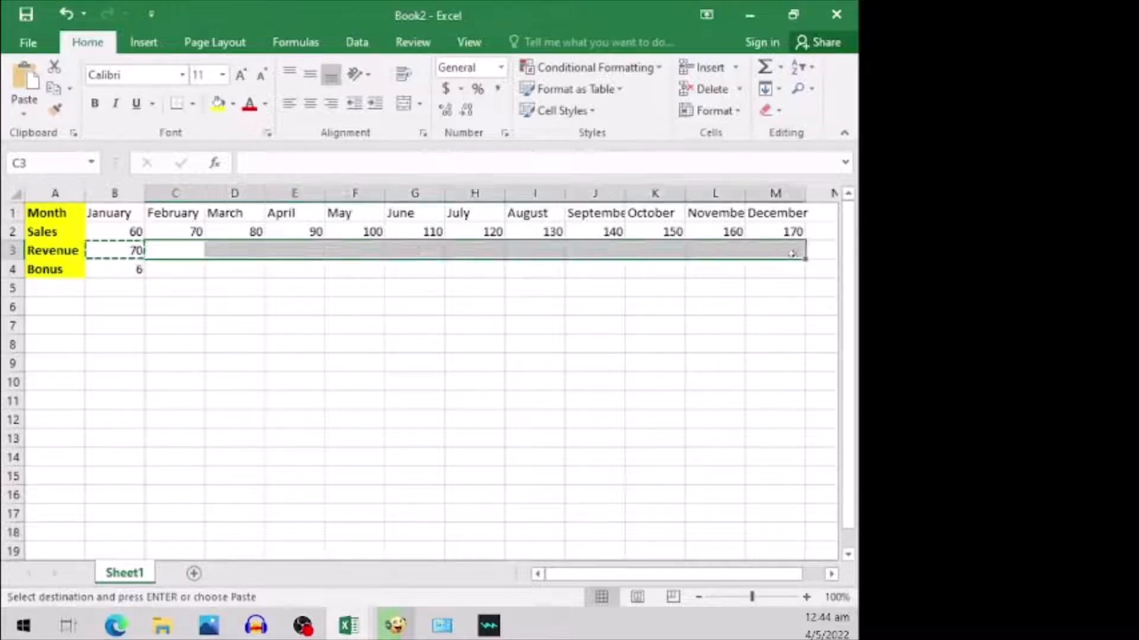
key("ctrl+v")
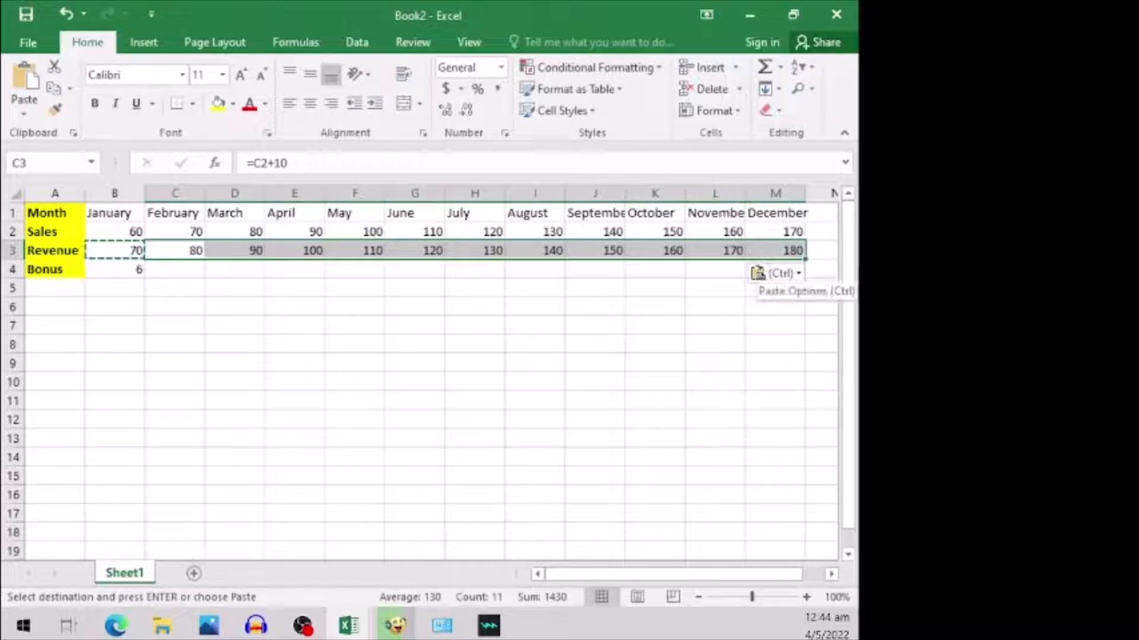
- Copy the January bonus formula from B4 into cells C4:M4, February through December
left_click(115, 267)
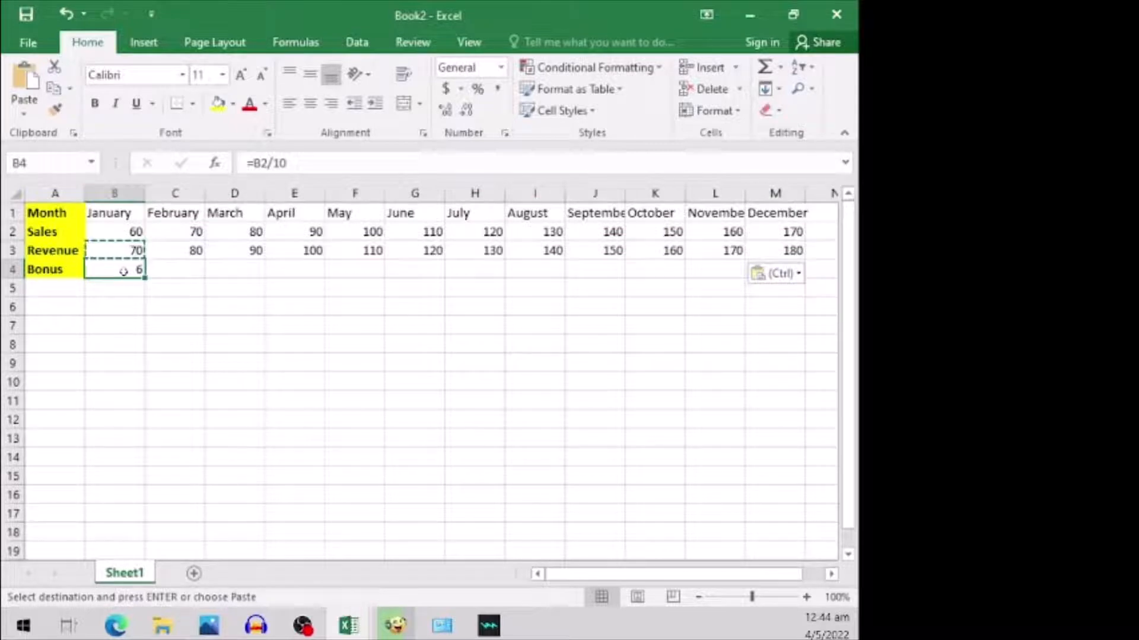
key("ctrl+c")
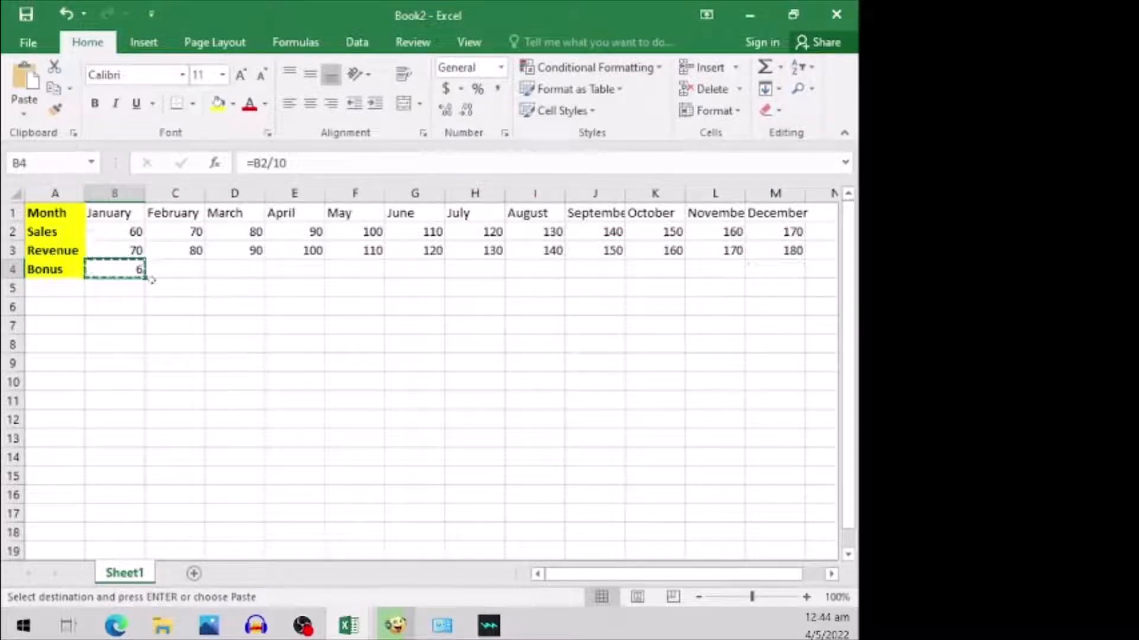
left_click(179, 273)
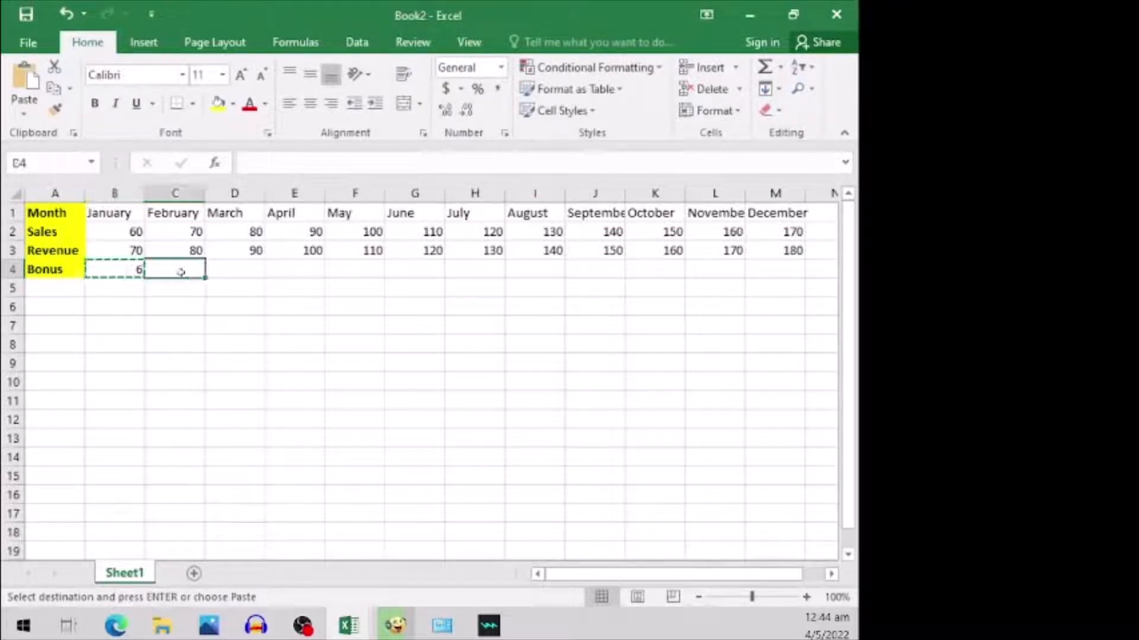
left_click(783, 271, "shift")
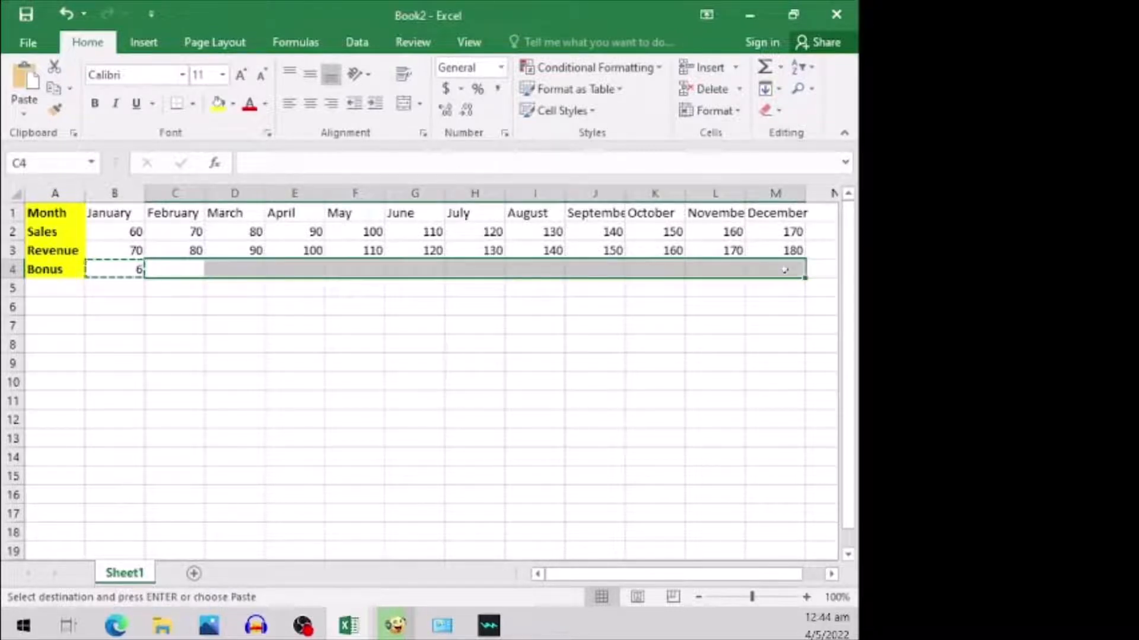
key("ctrl+v")
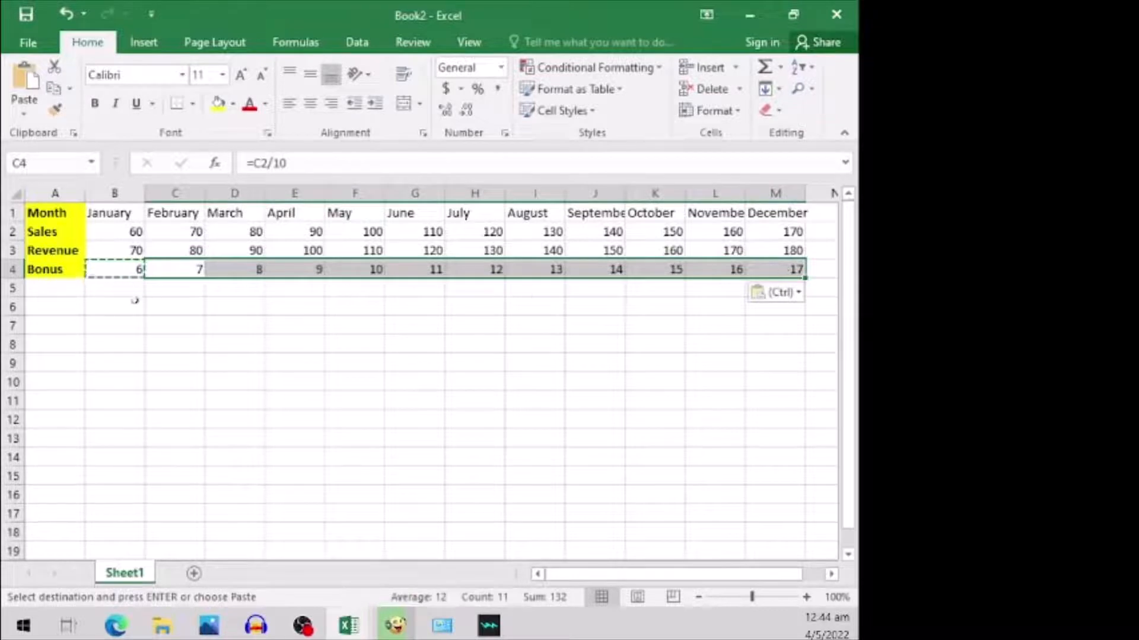
left_click(167, 305)
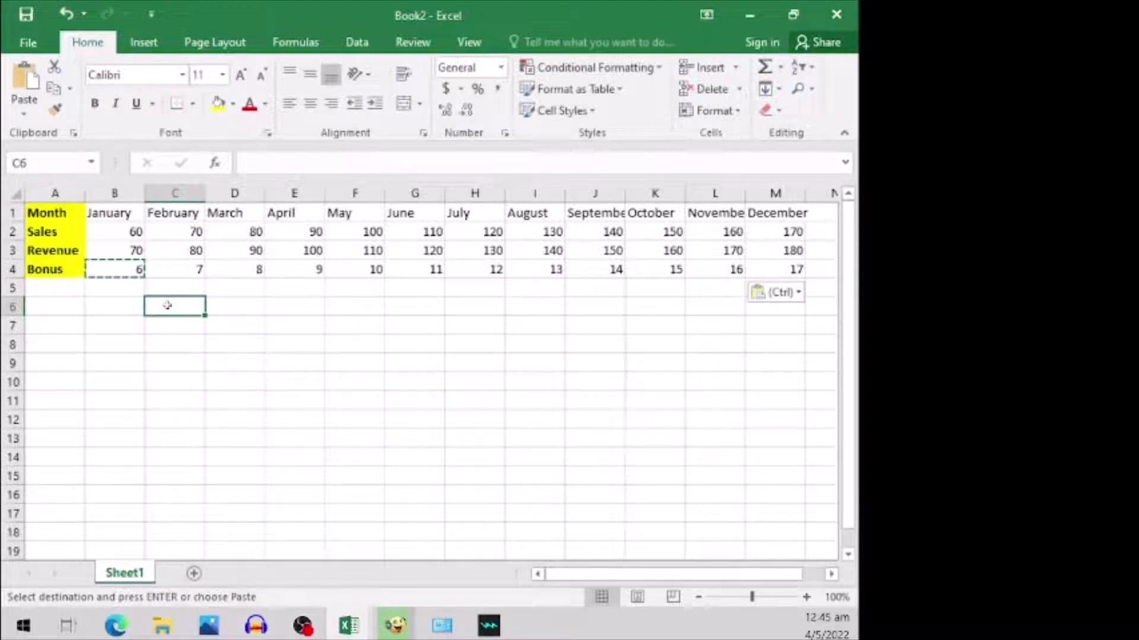
- Save the workbook as Book2.xlsx in the Documents folder
left_click(27, 45)
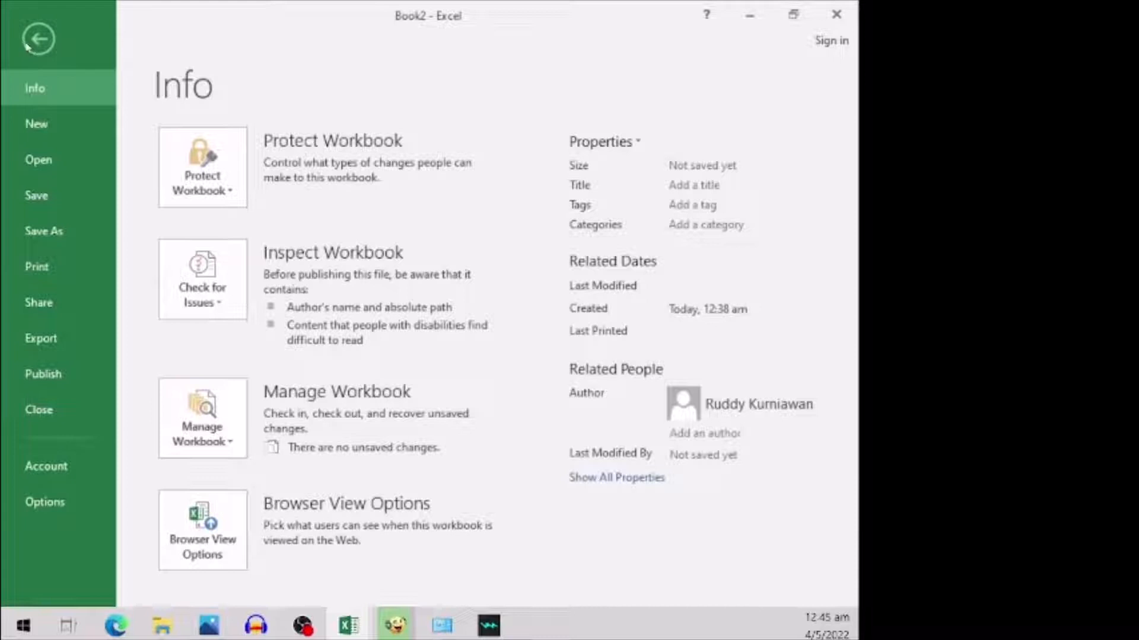
left_click(53, 197)
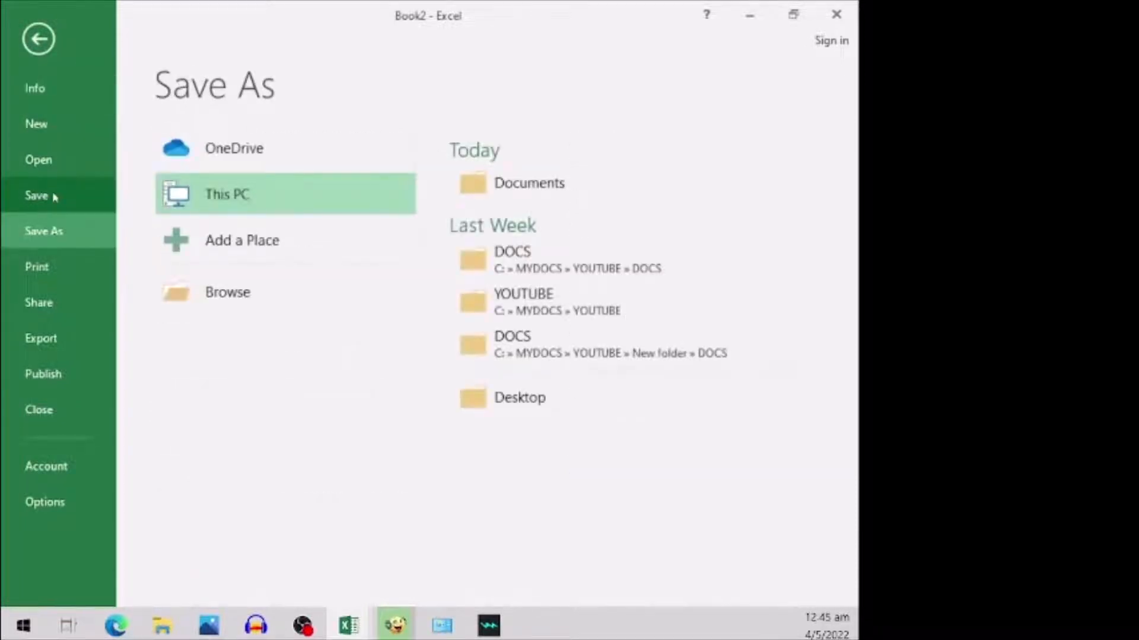
left_click(259, 293)
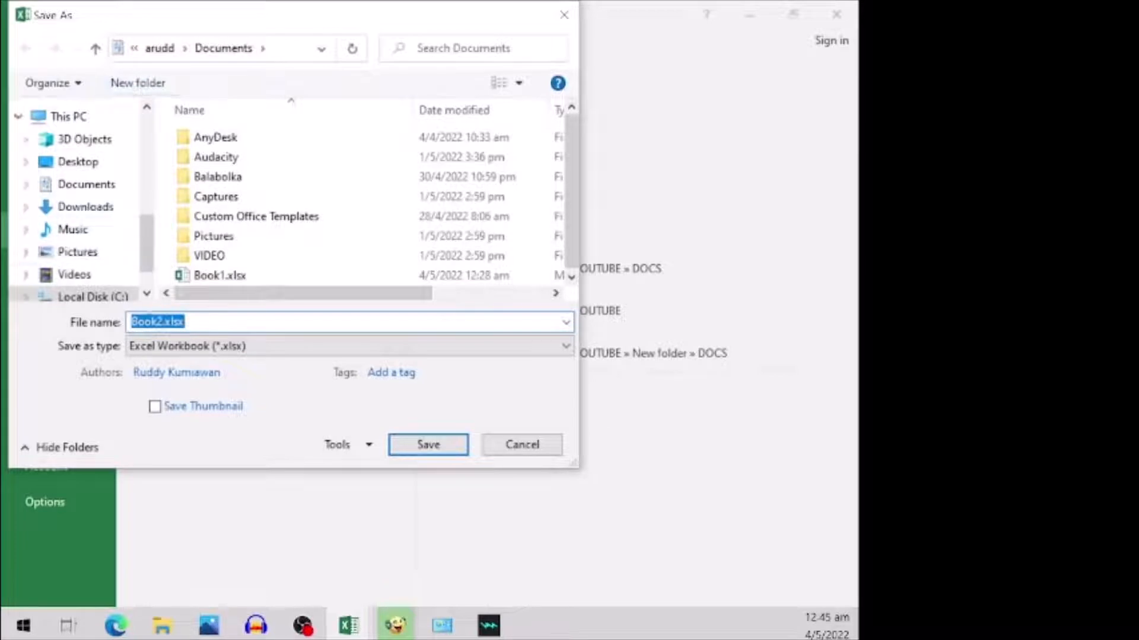
left_click(432, 450)
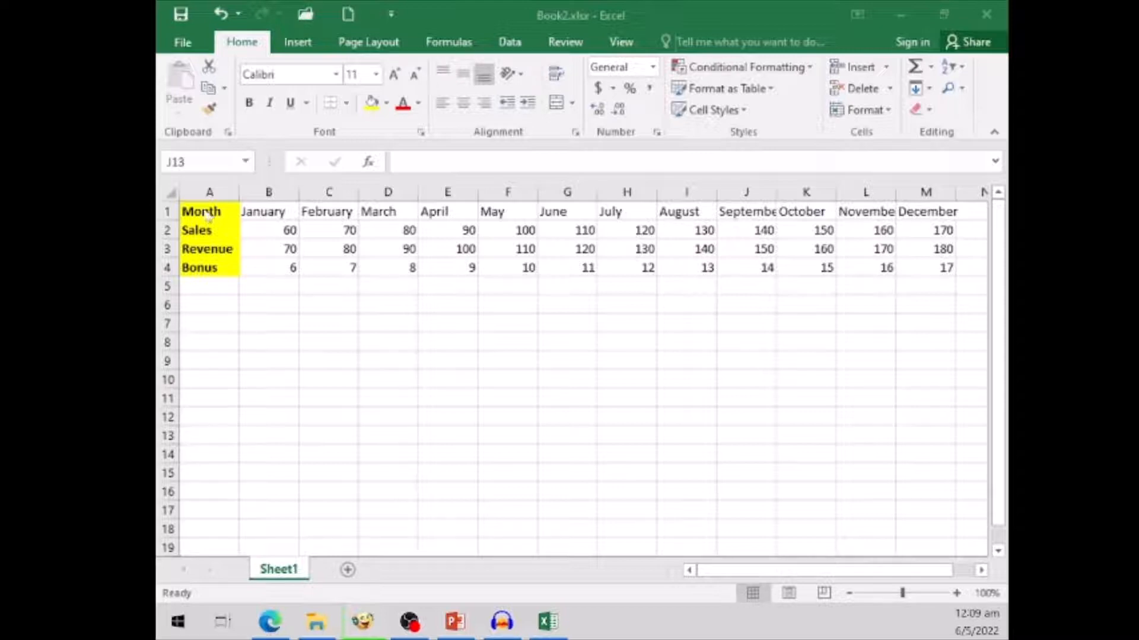
- Set the font size of the heading row A1:M1 to 14
left_click(210, 213)
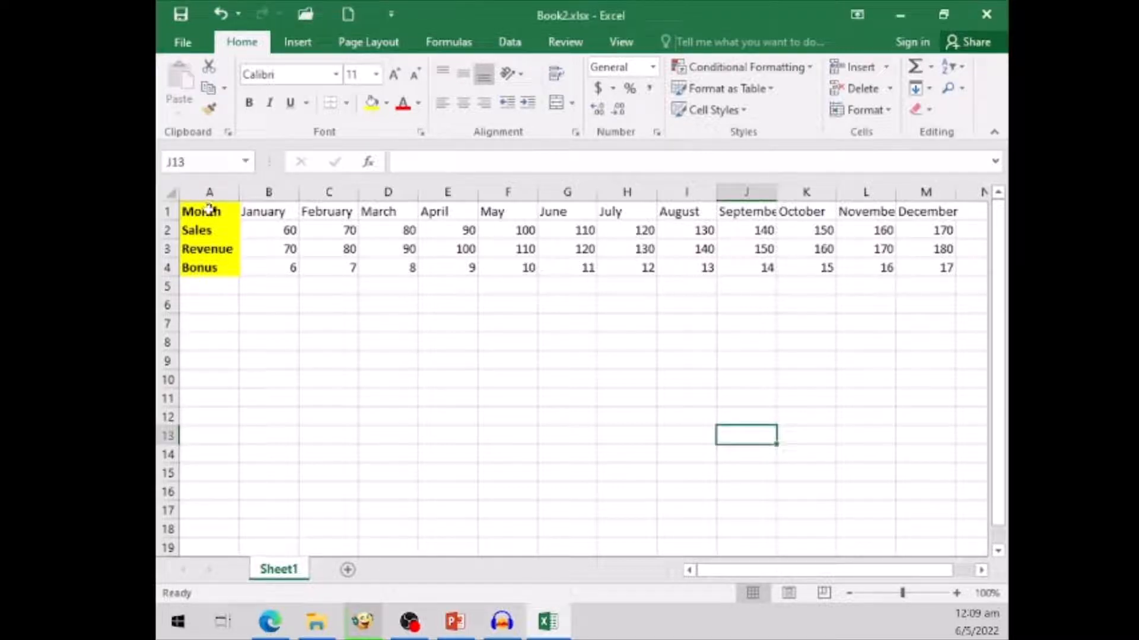
left_click(210, 211)
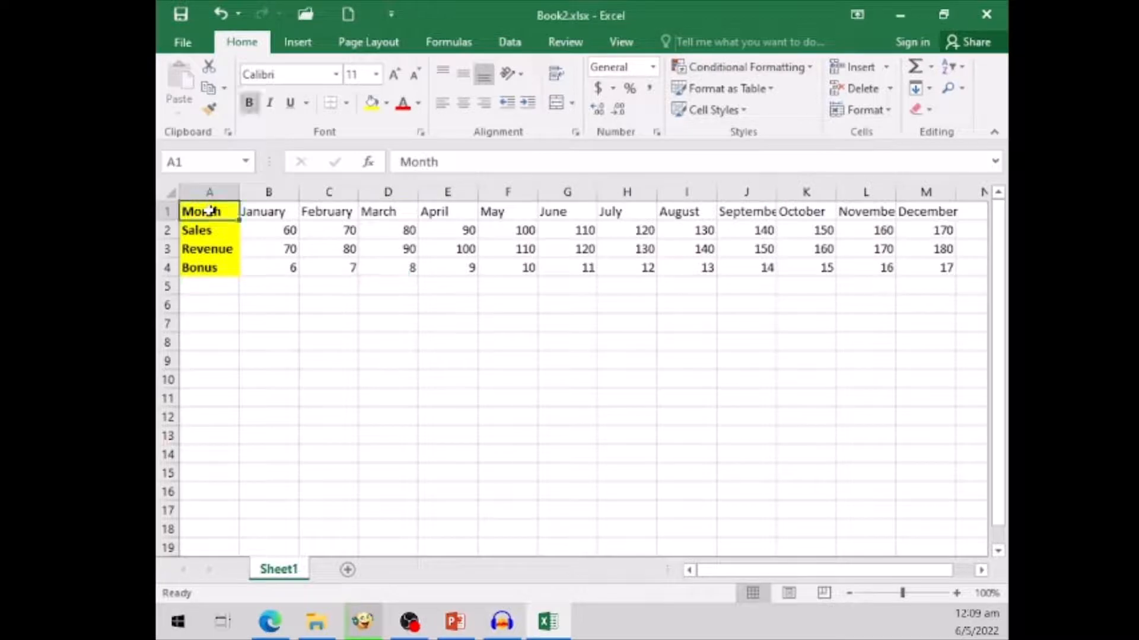
left_click(953, 211, "shift")
left_click(376, 74)
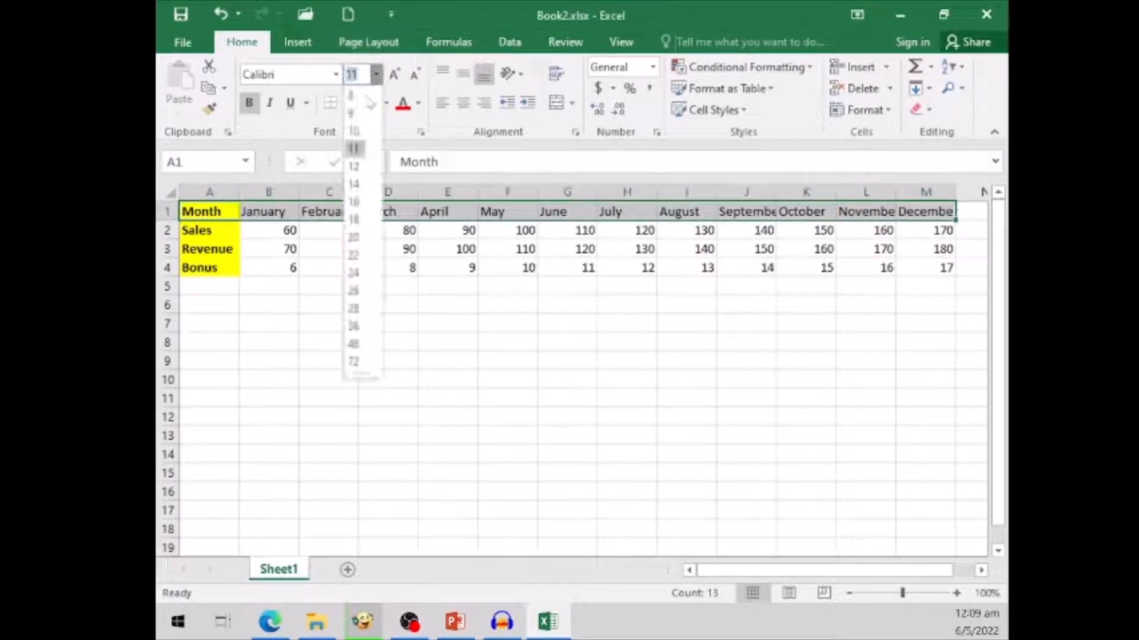
left_click(356, 185)
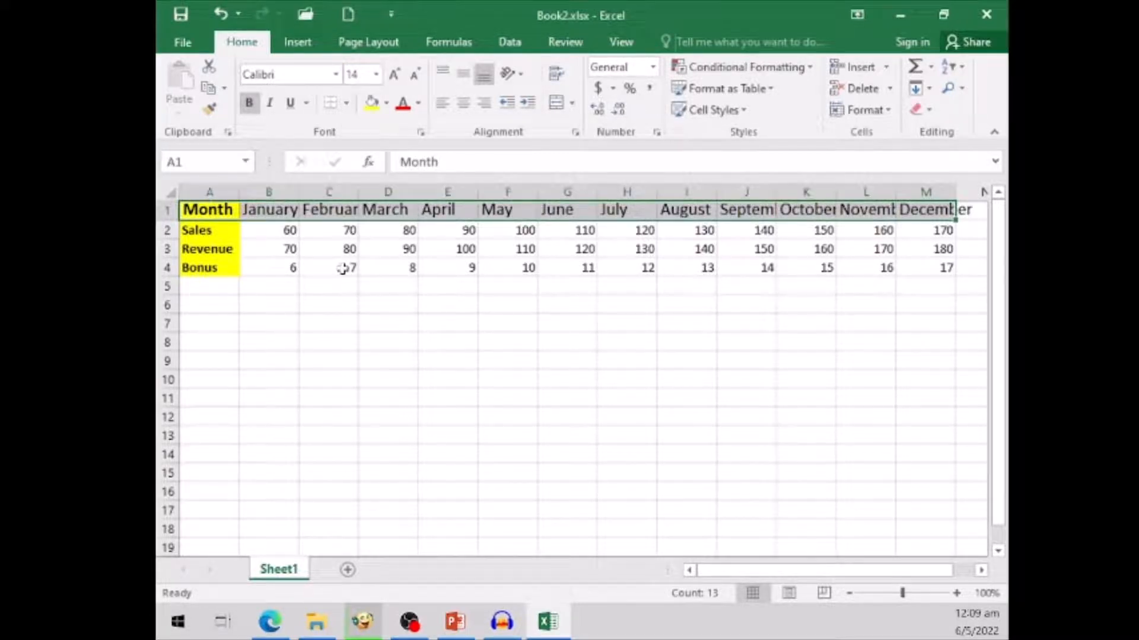
left_click(376, 74)
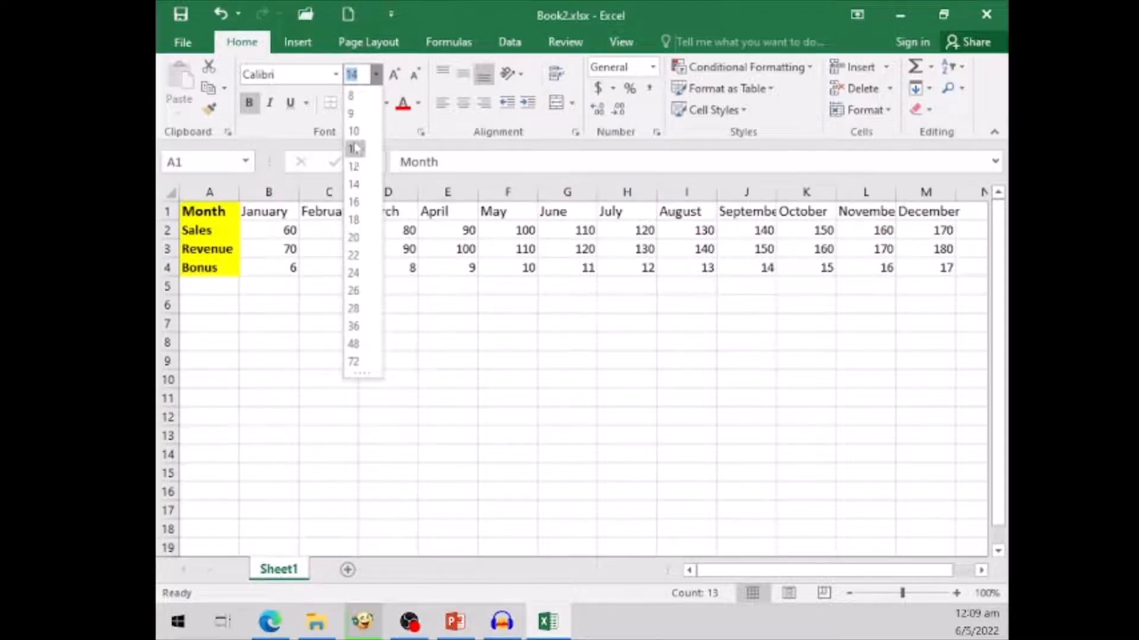
left_click(355, 185)
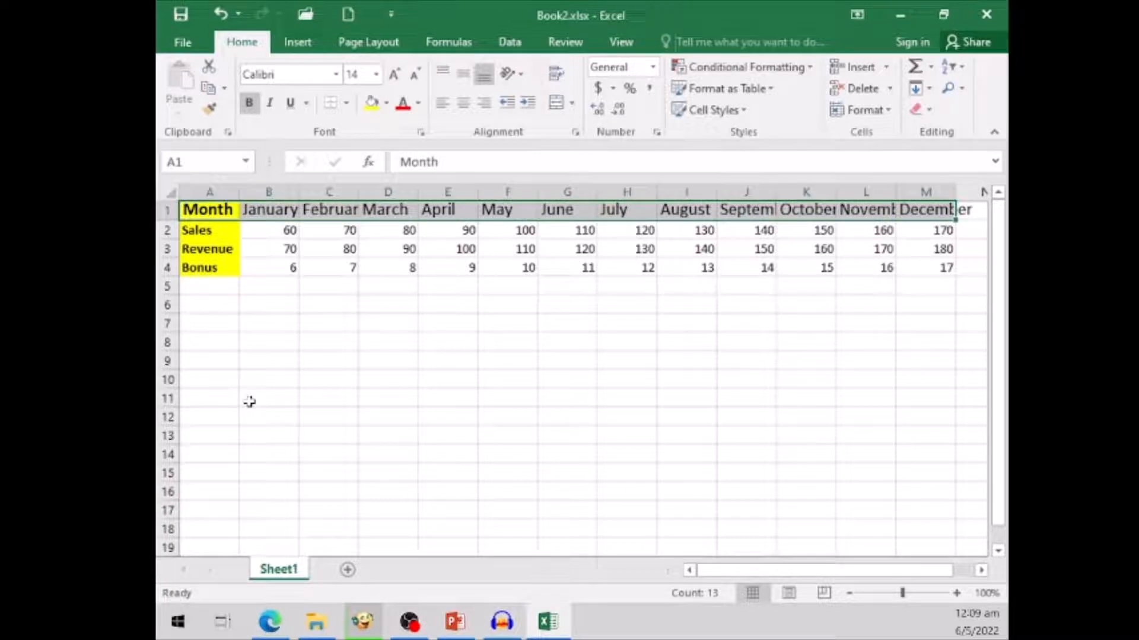
left_click(265, 325)
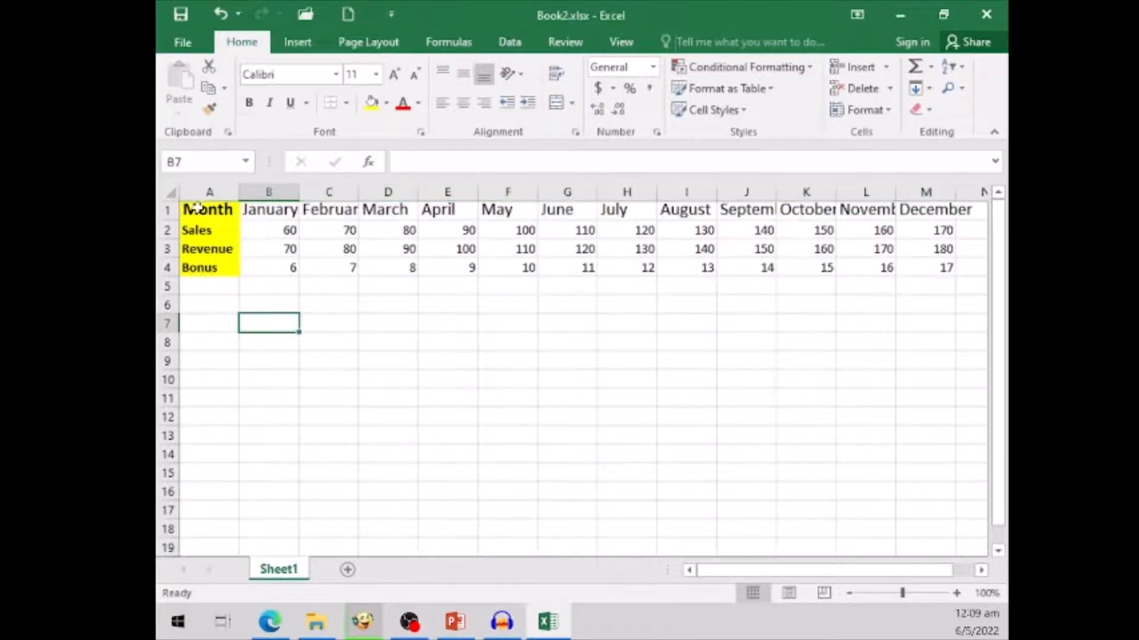
- Change the font of the heading row A1:M1 to Arial
left_click(198, 206)
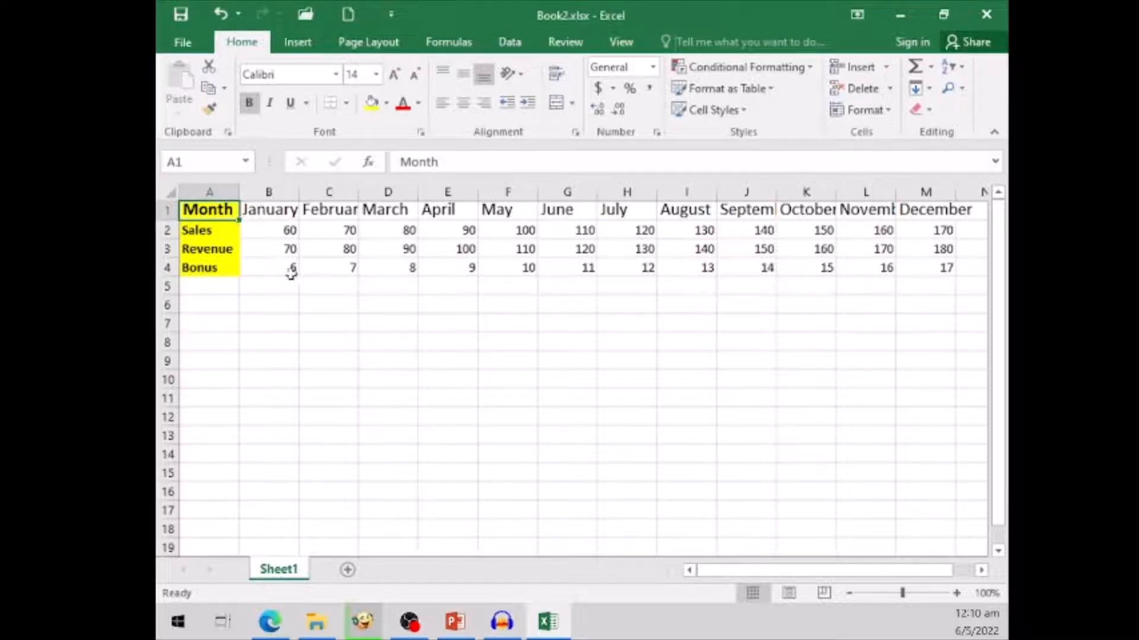
left_click(225, 270, "shift")
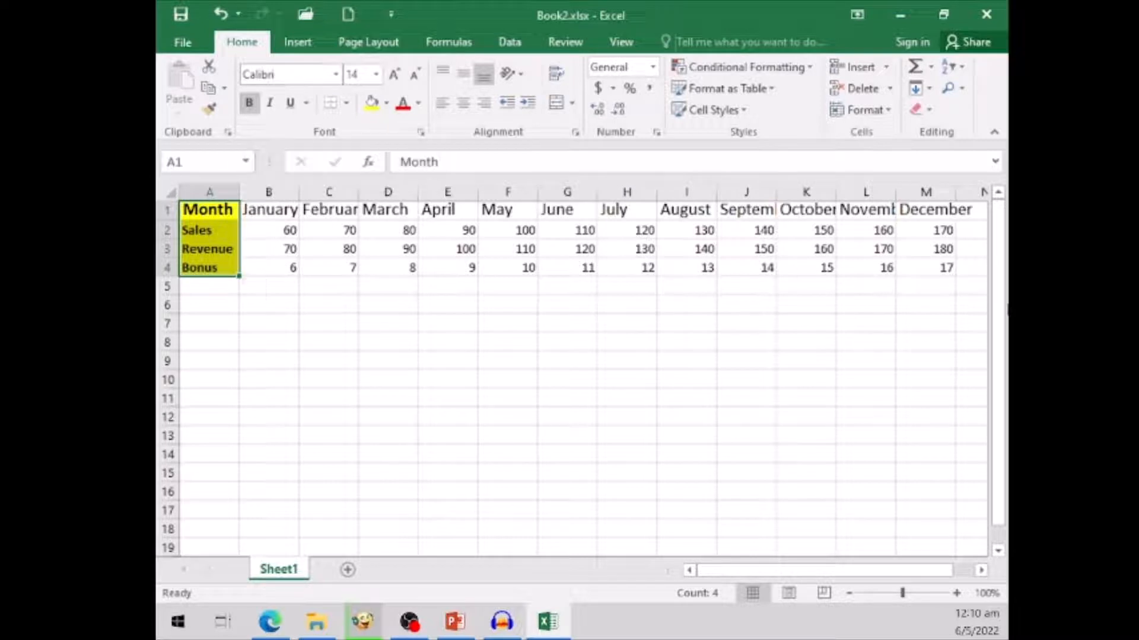
left_click(942, 208)
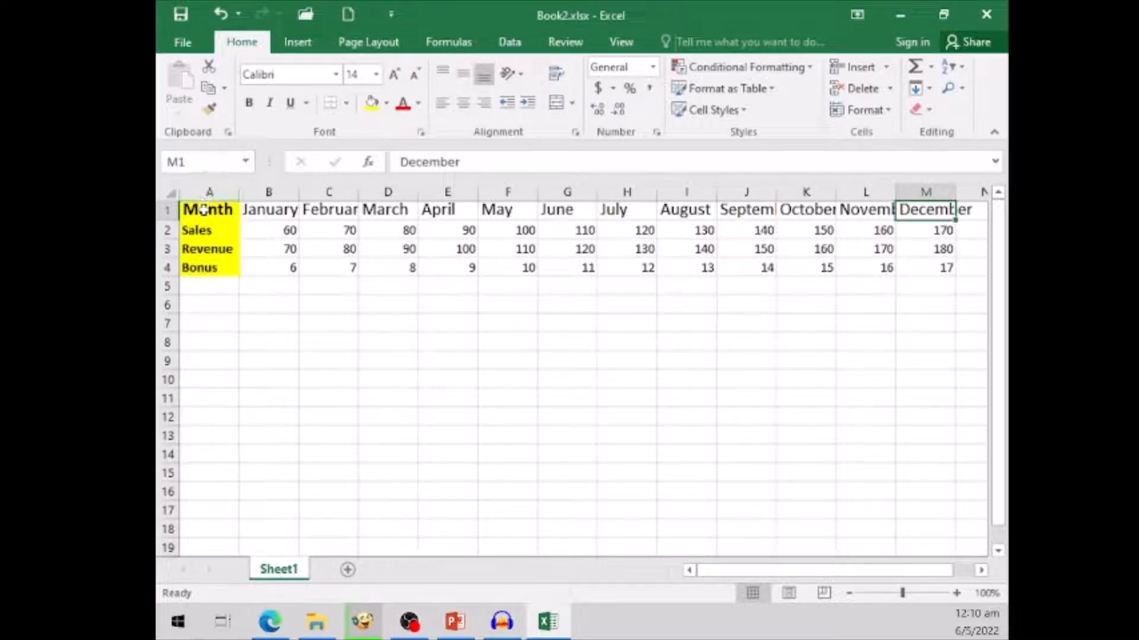
left_click(199, 209)
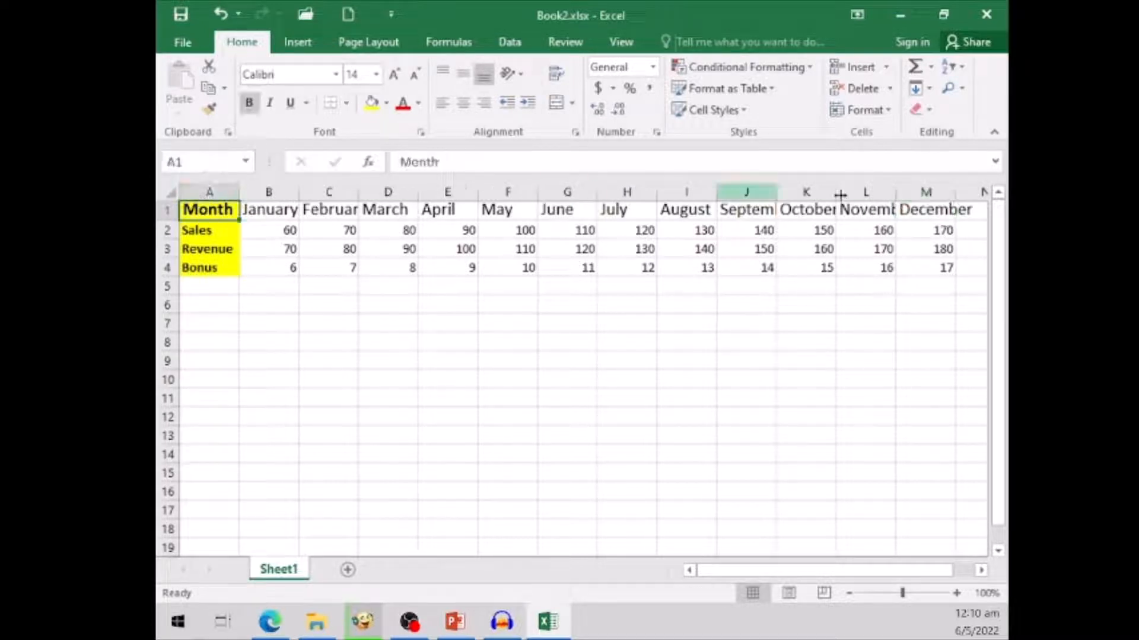
left_click(948, 212, "shift")
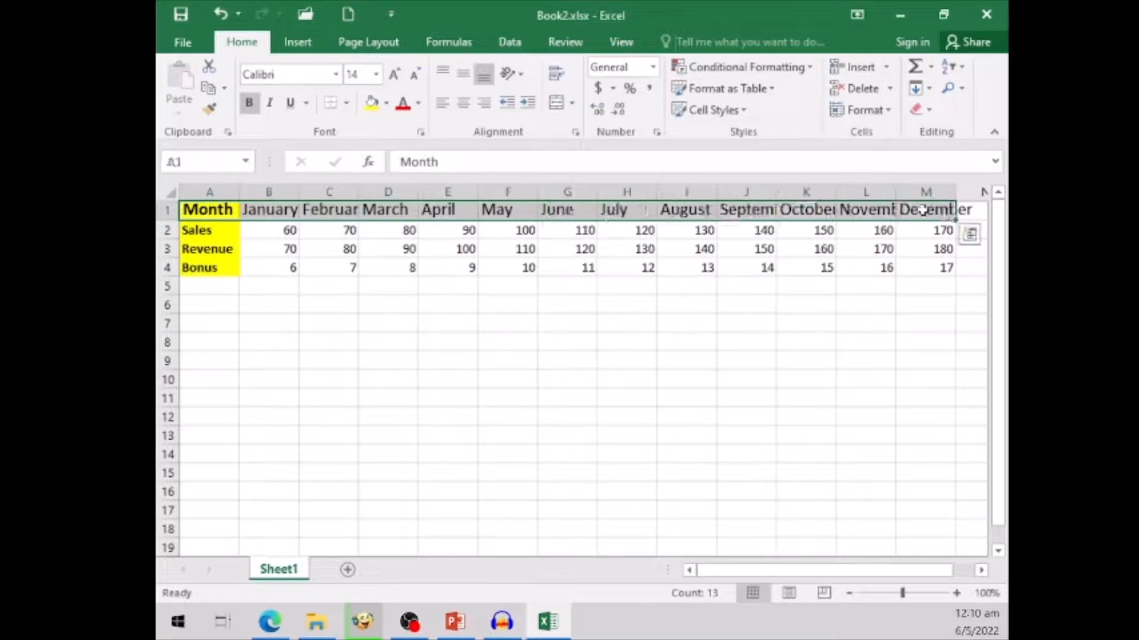
left_click(336, 74)
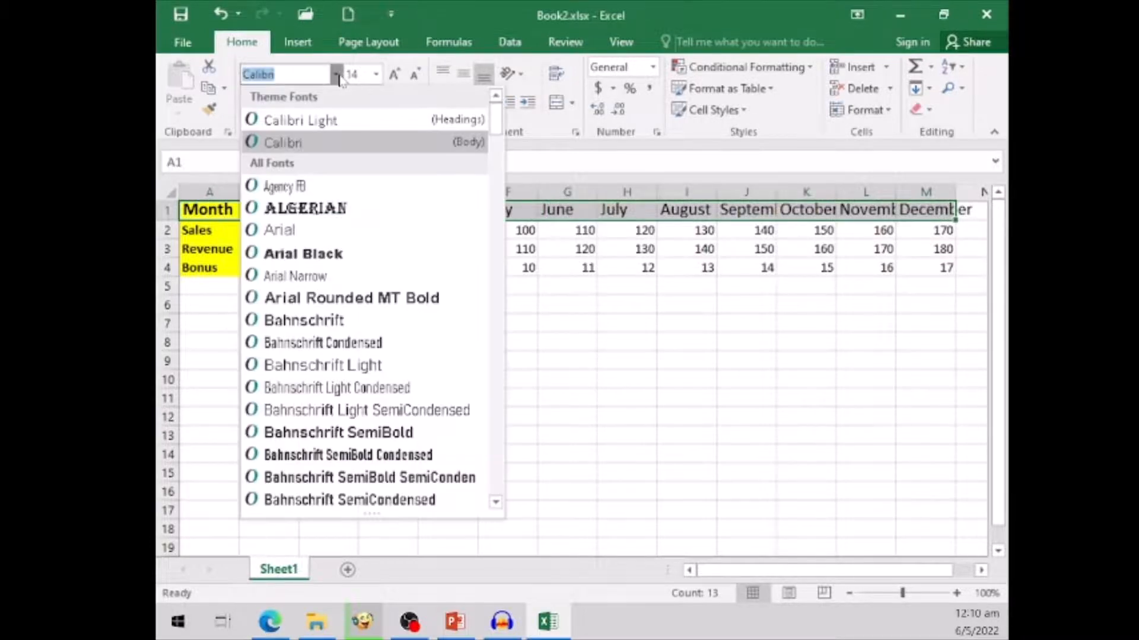
left_click(291, 232)
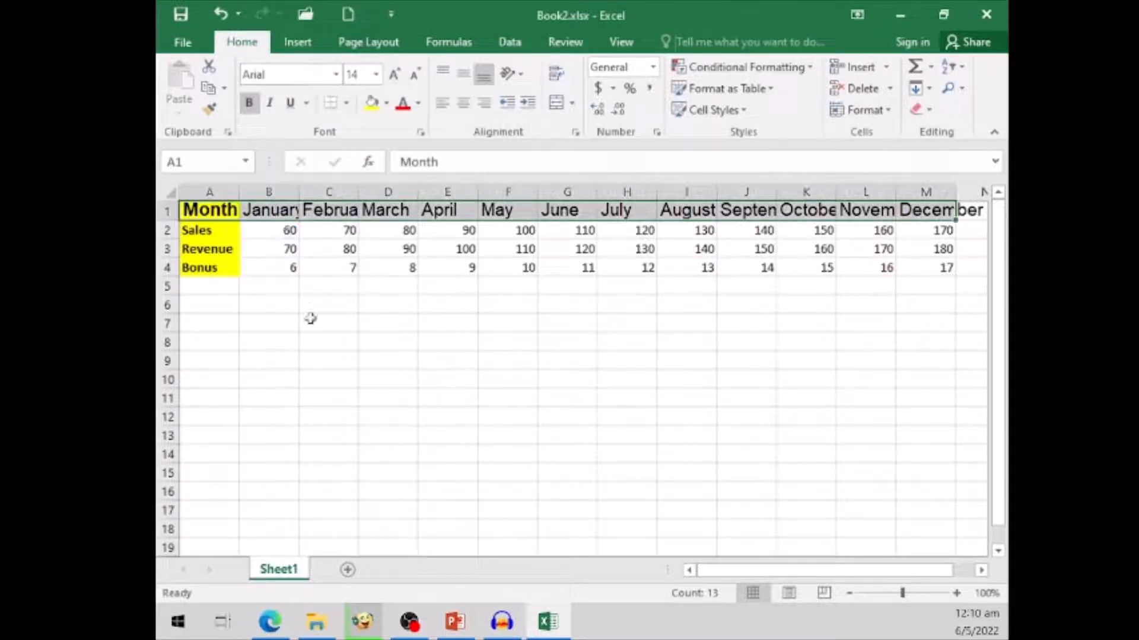
left_click(310, 338)
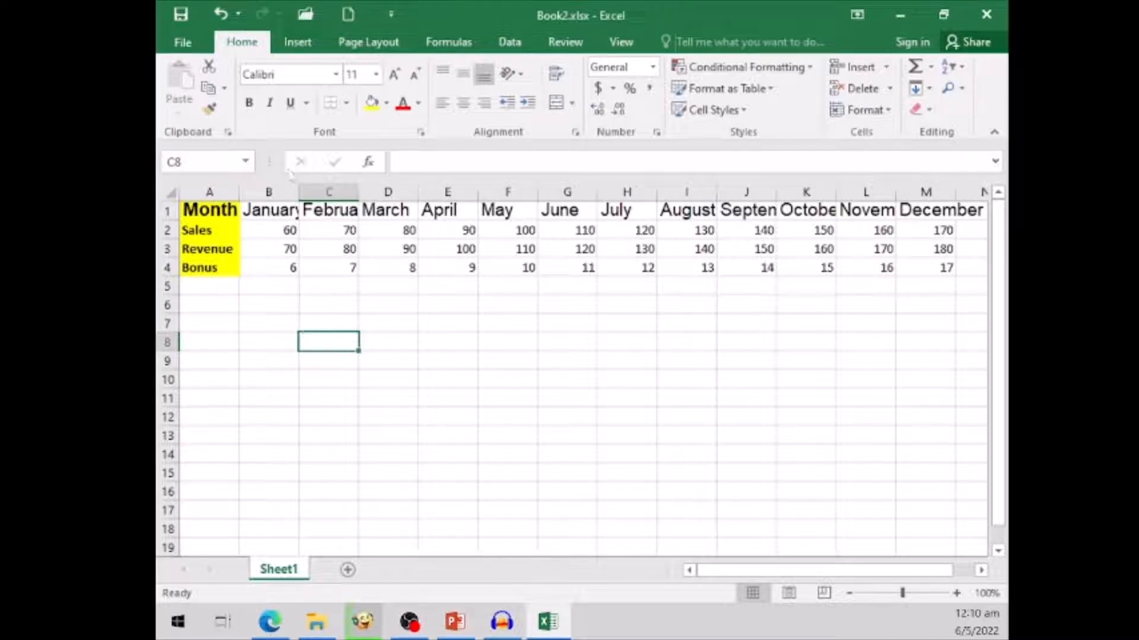
- Colour the text of the heading row A1:M1 dark green
left_click(211, 210)
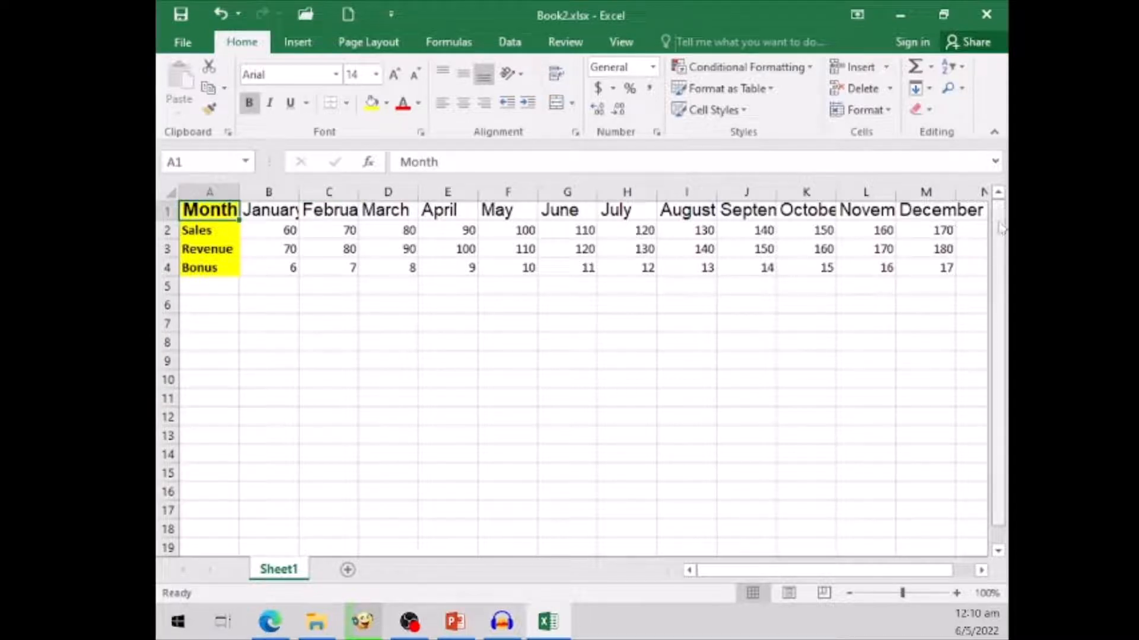
left_click(930, 214, "shift")
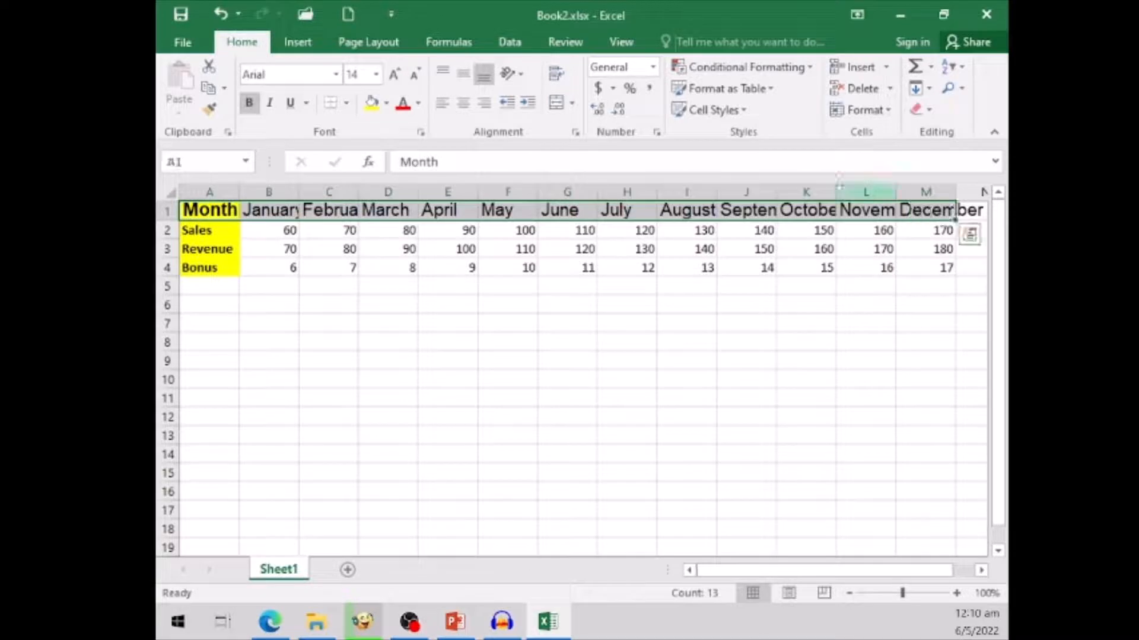
left_click(418, 104)
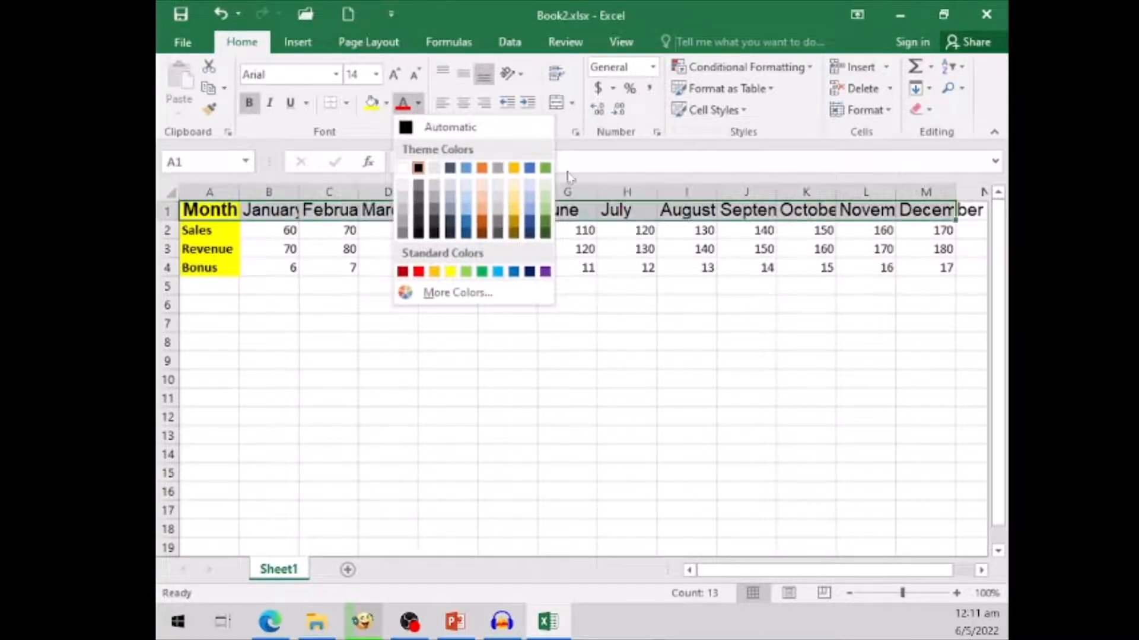
left_click(545, 229)
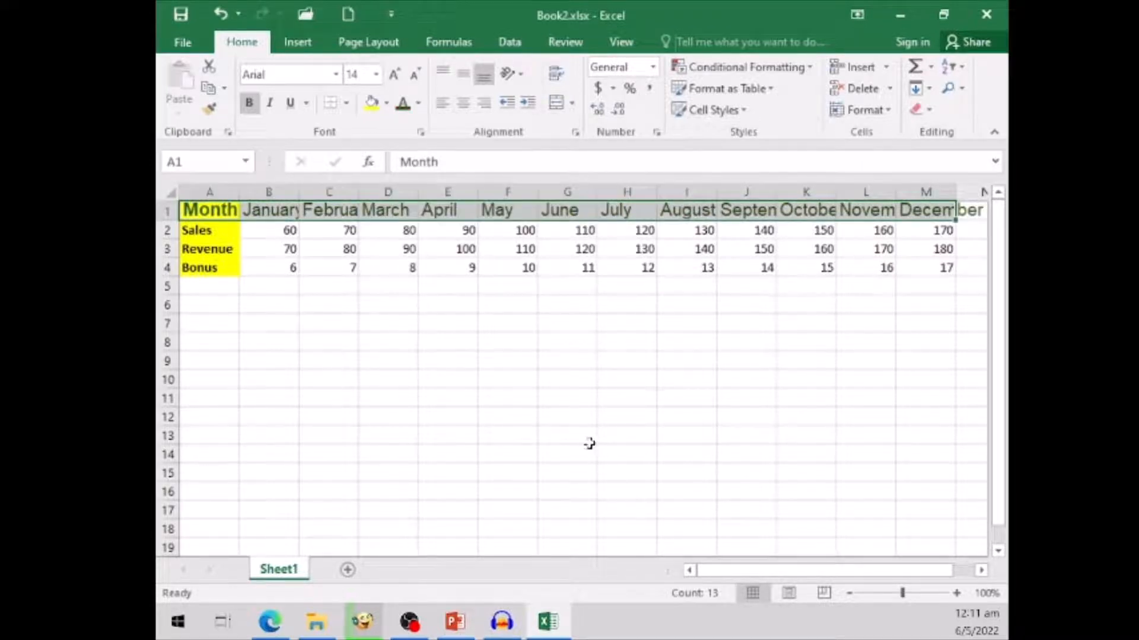
left_click(432, 377)
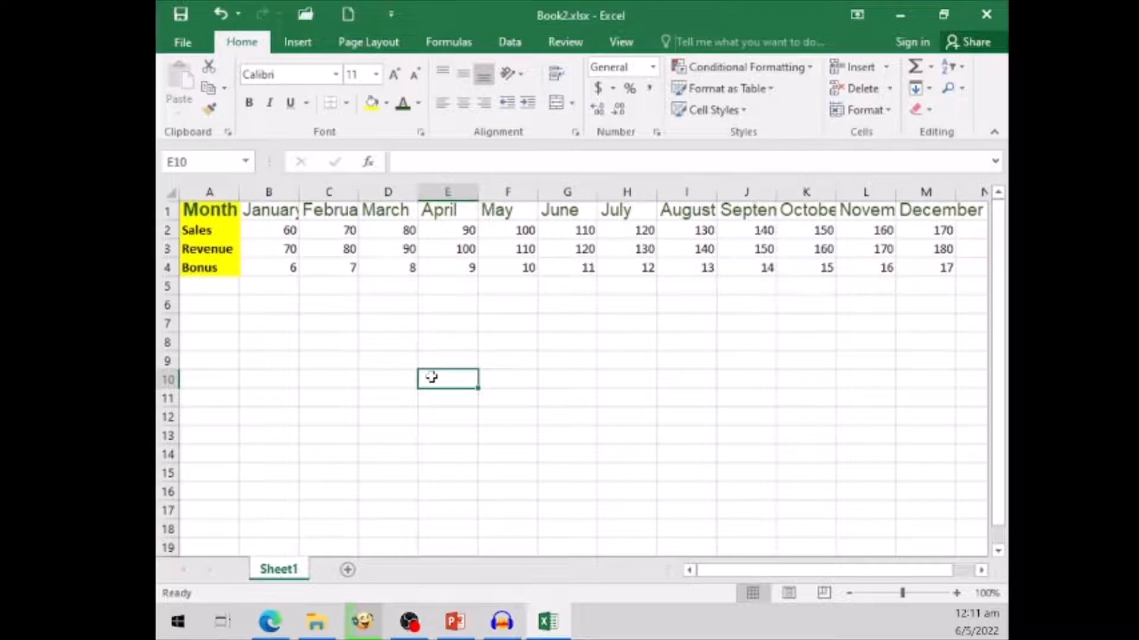
- Try italic and underline on the heading row A1:M1, remove both again, and make the headings bold
left_click(199, 210)
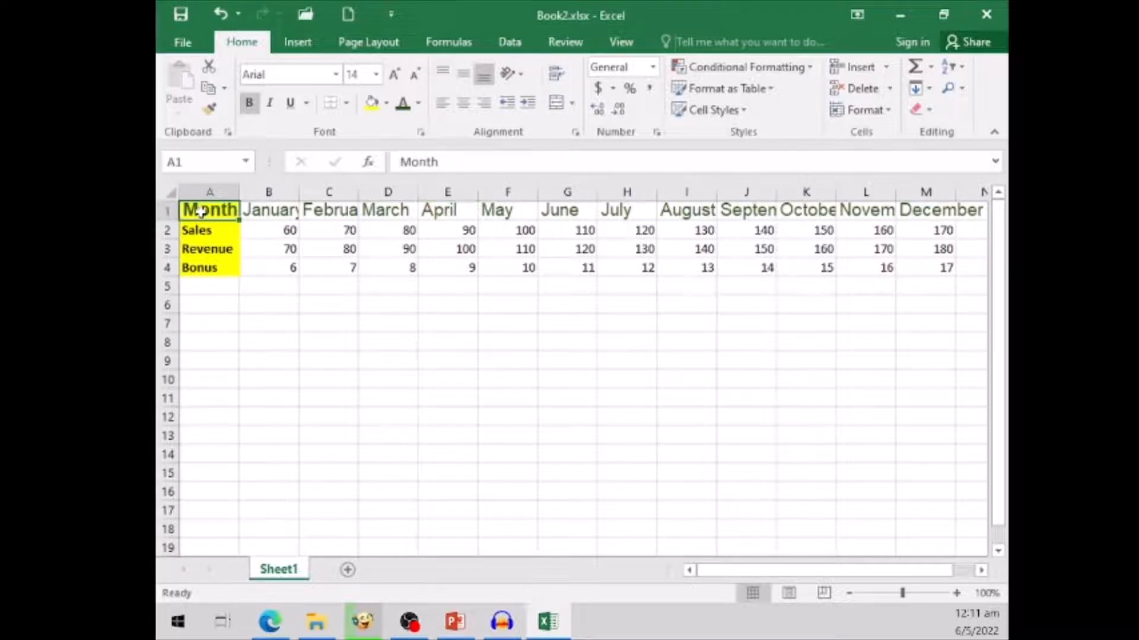
left_click(947, 211, "shift")
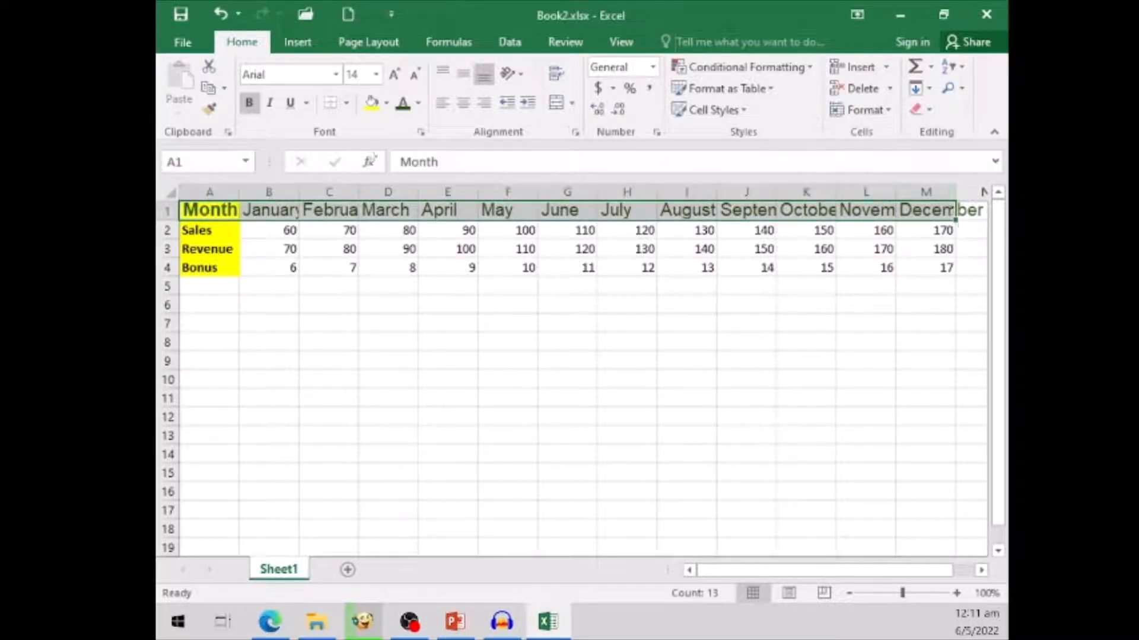
left_click(250, 104)
left_click(270, 104)
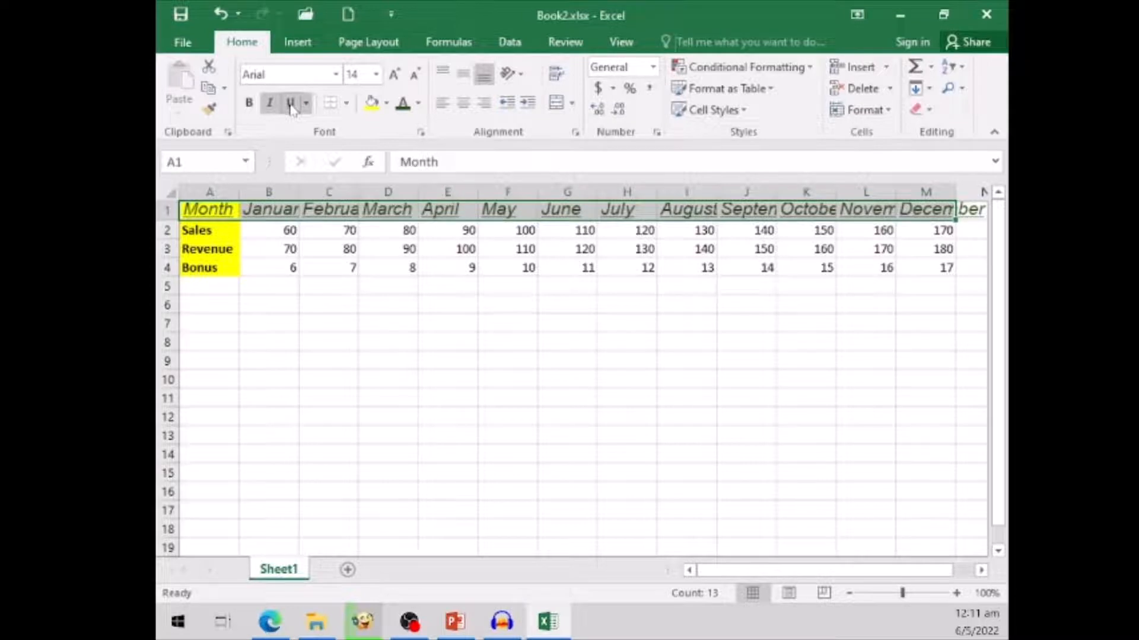
left_click(291, 105)
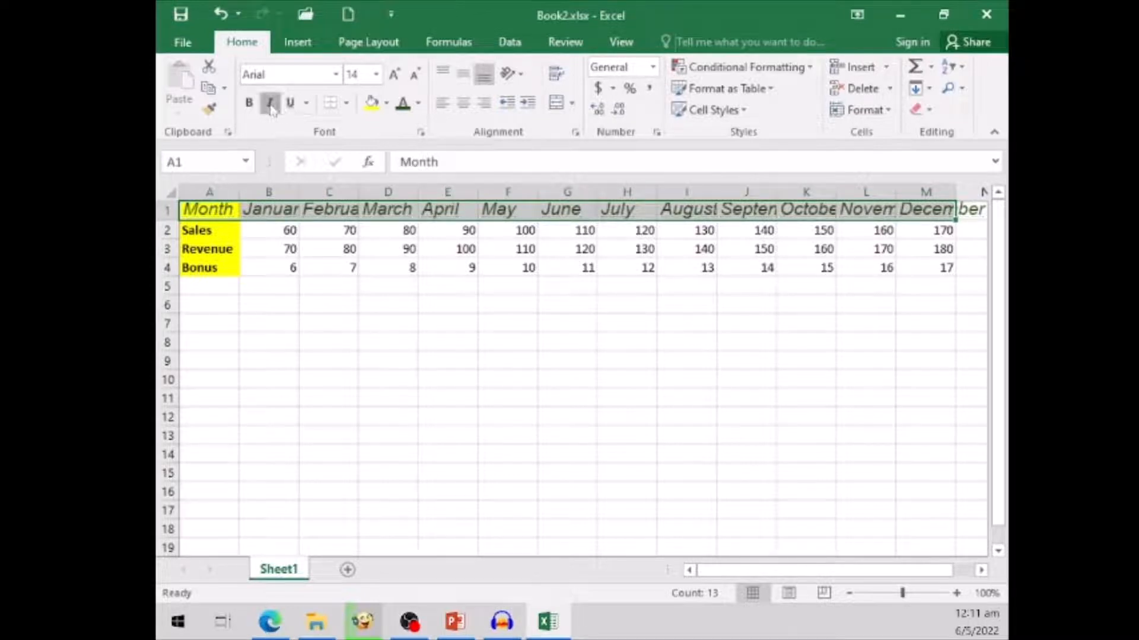
left_click(271, 104)
left_click(249, 104)
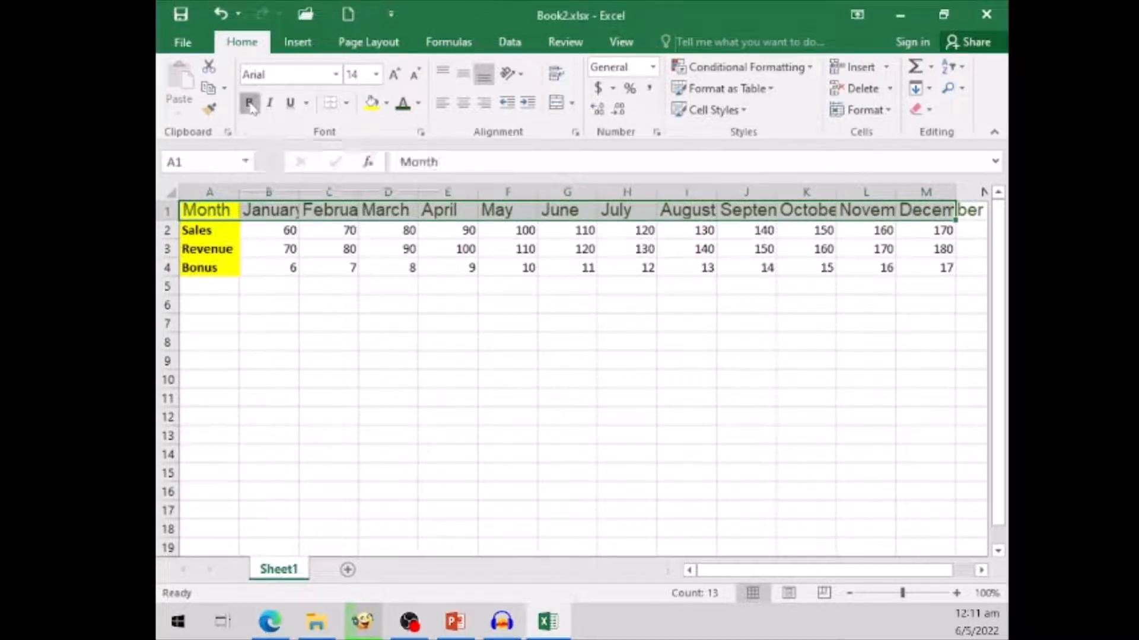
left_click(291, 345)
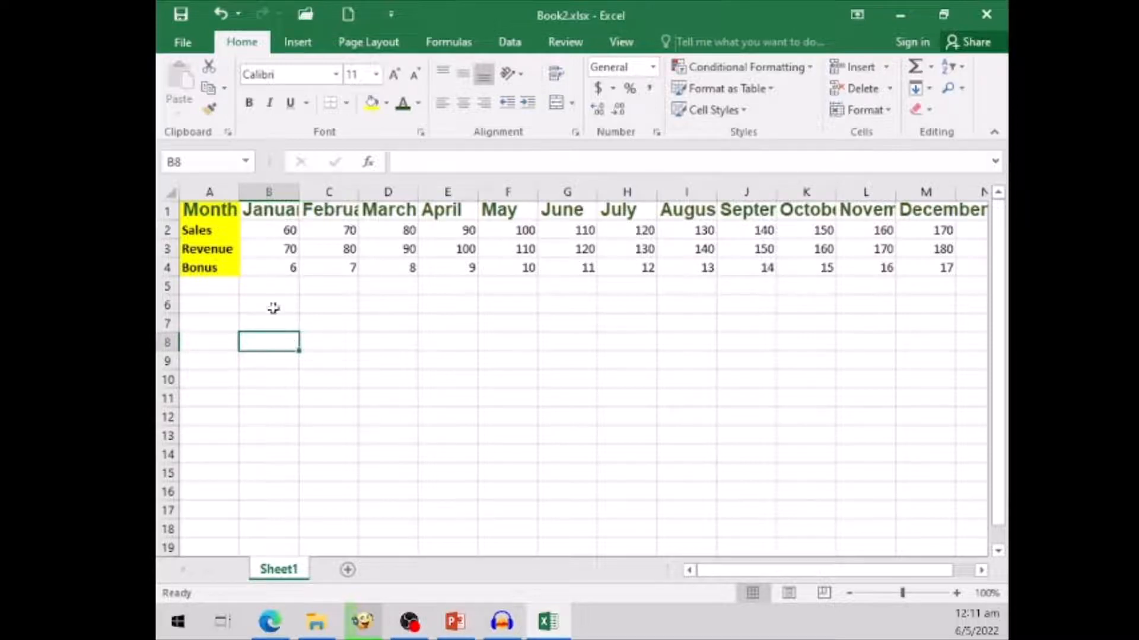
key("Up")
key("Up")
key("Up")
key("Up")
key("Up")
key("Up")
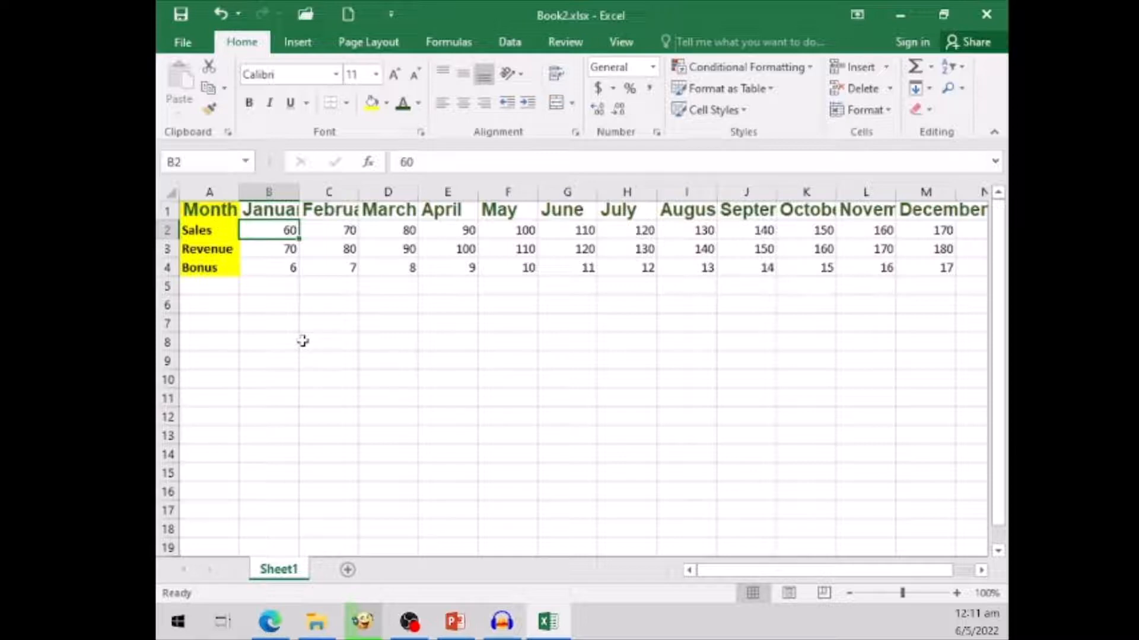
- Fill the heading row A1:M1 with the darkest grey shade of the white theme colour
left_click(212, 211)
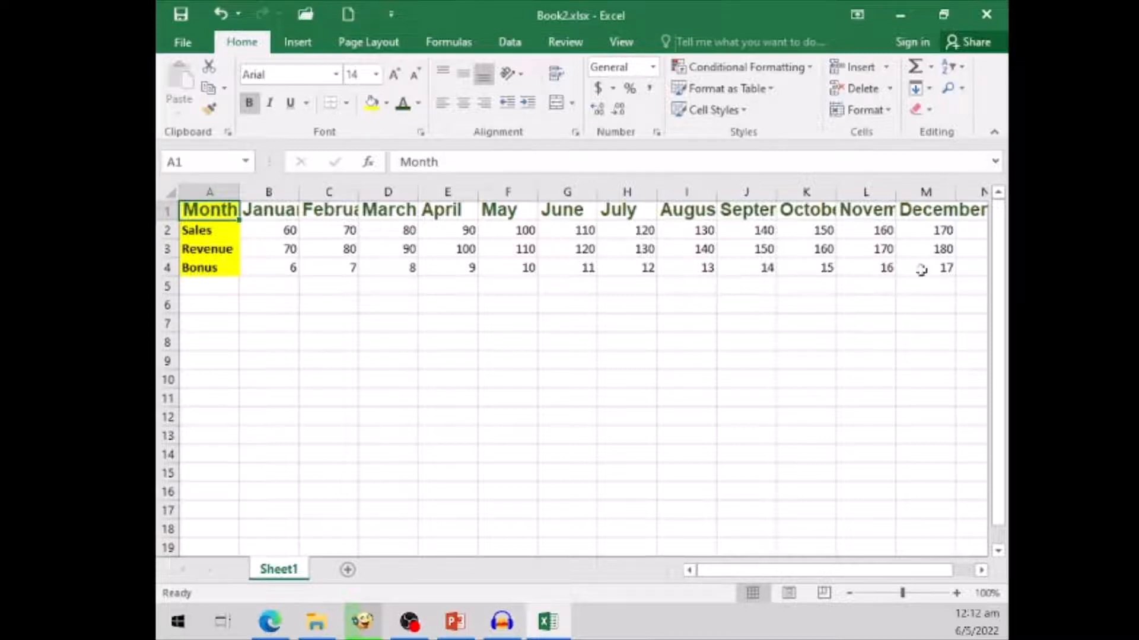
left_click(943, 211, "shift")
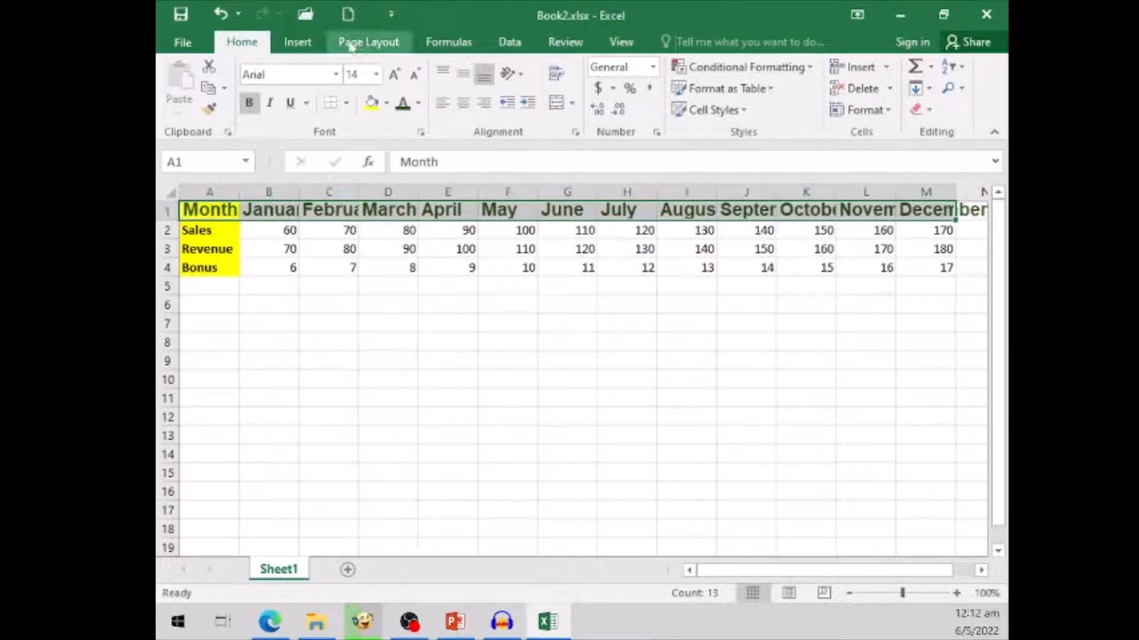
left_click(387, 103)
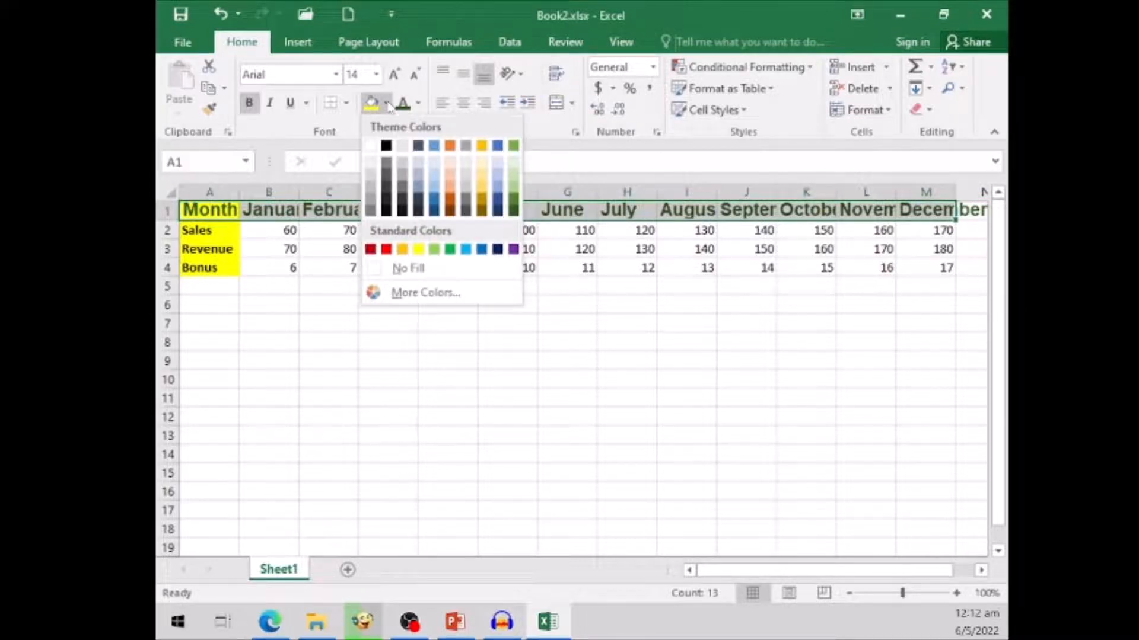
left_click(370, 210)
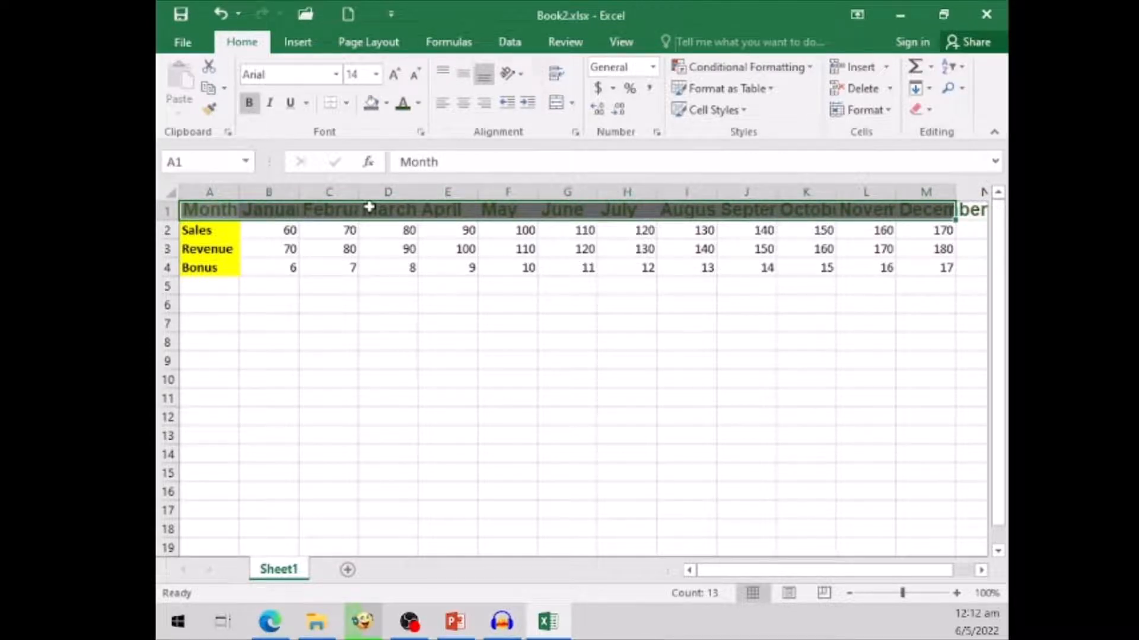
- Change the text colour of the heading row A1:M1 to white
left_click(418, 104)
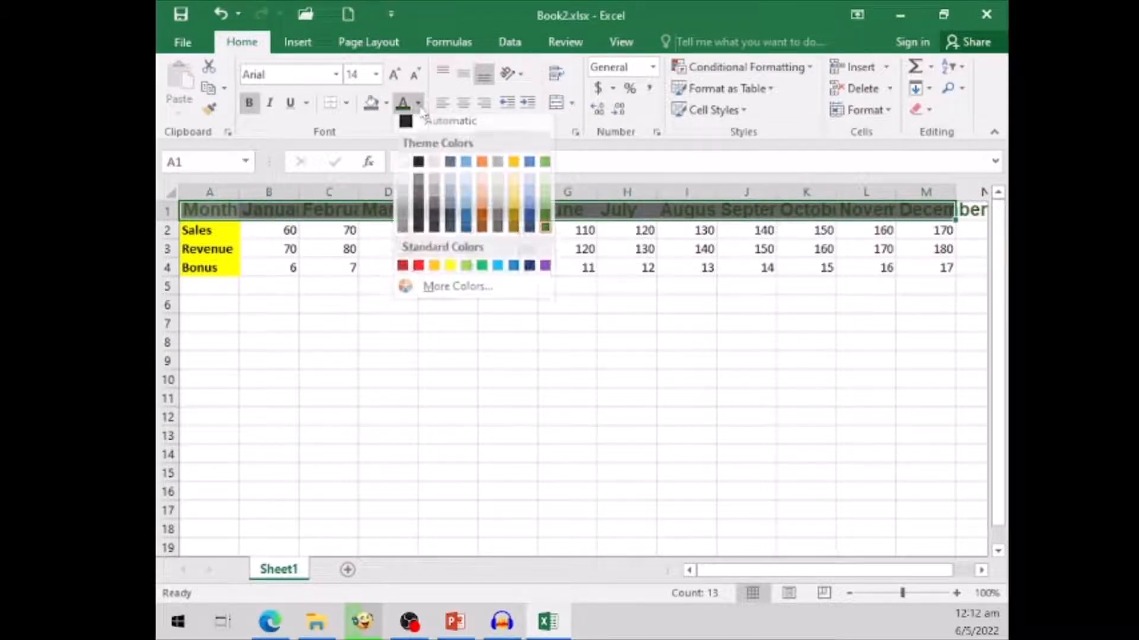
left_click(403, 169)
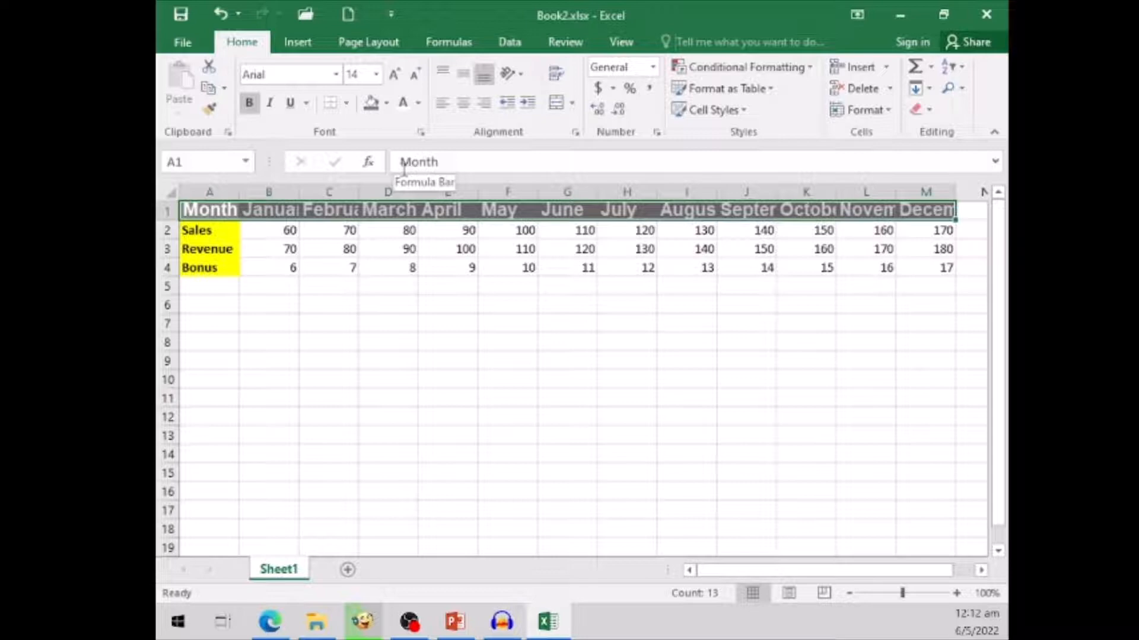
left_click(342, 354)
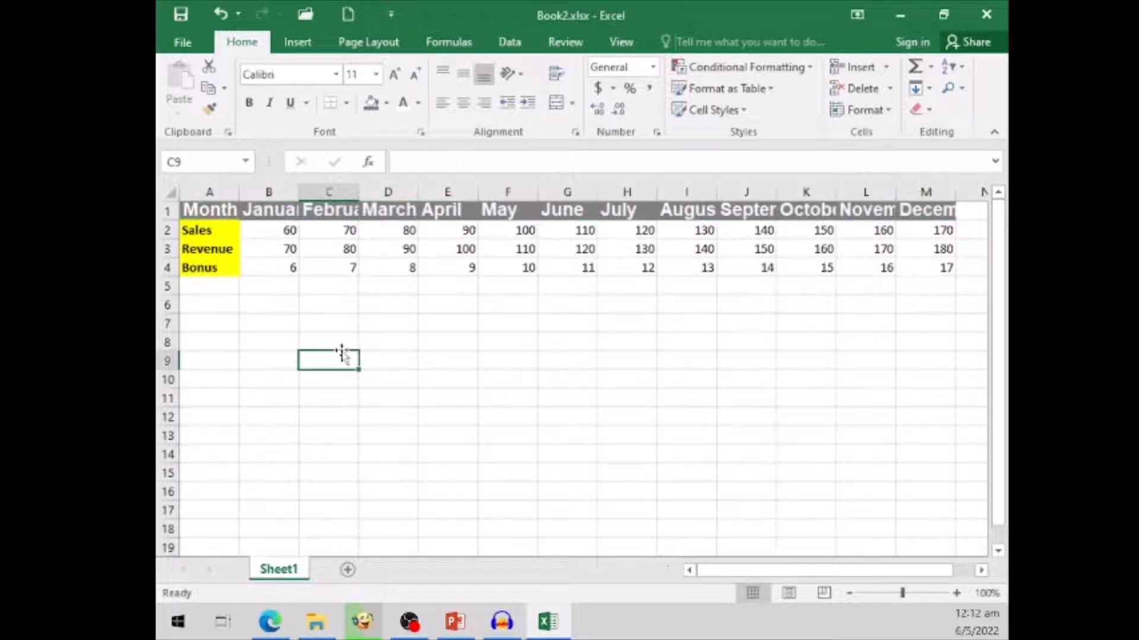
- Apply All Borders to the whole table A1:M4
left_click(211, 207)
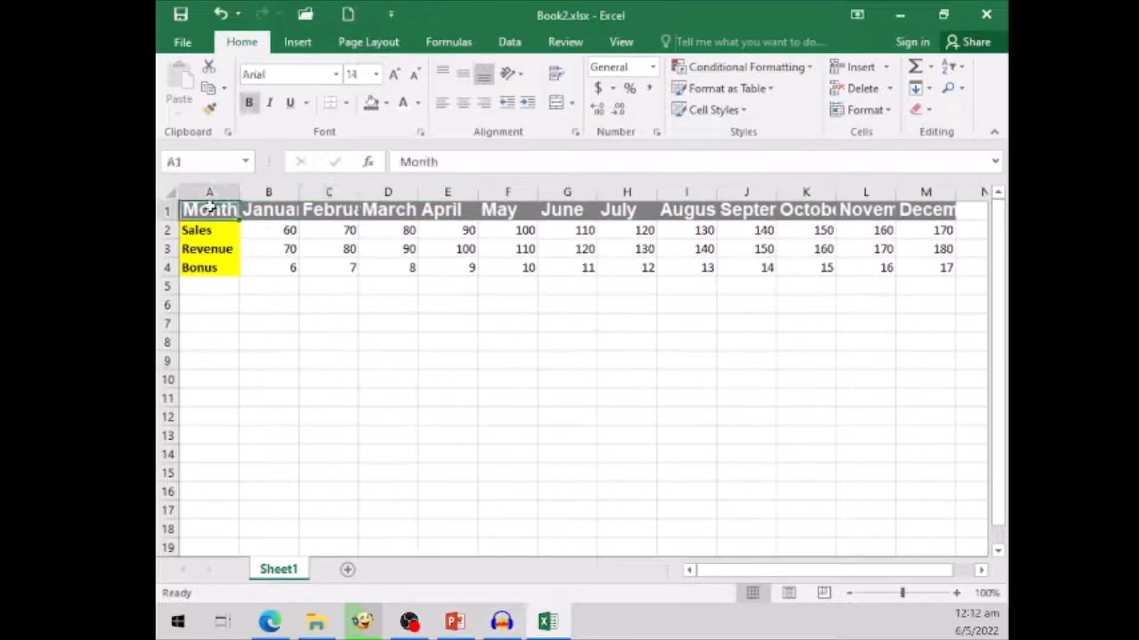
left_click(945, 268, "shift")
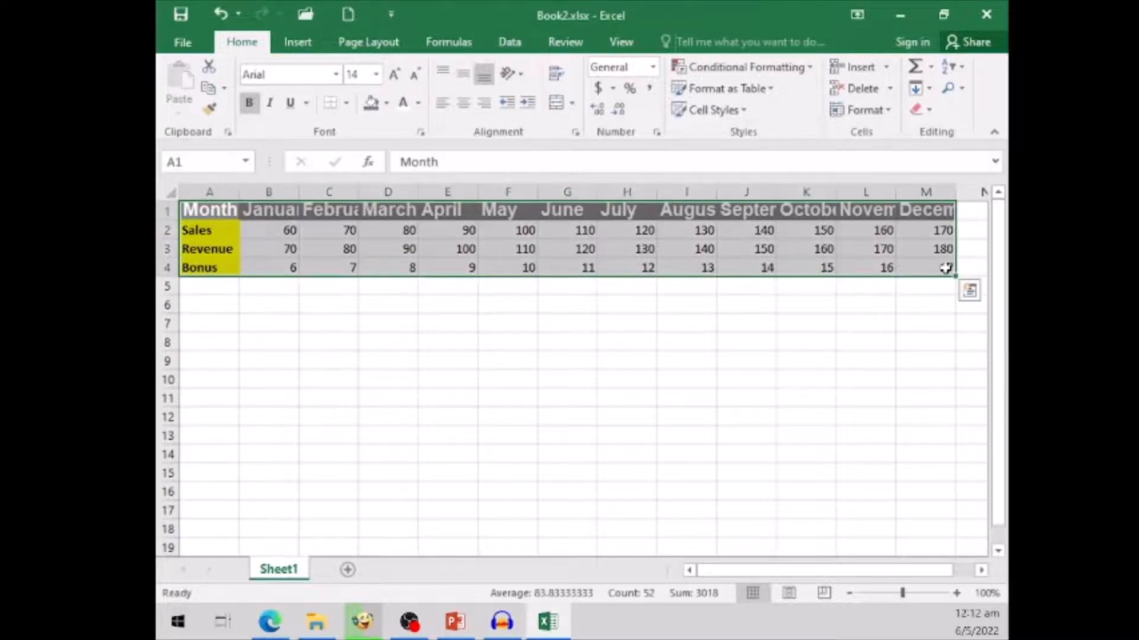
left_click(347, 105)
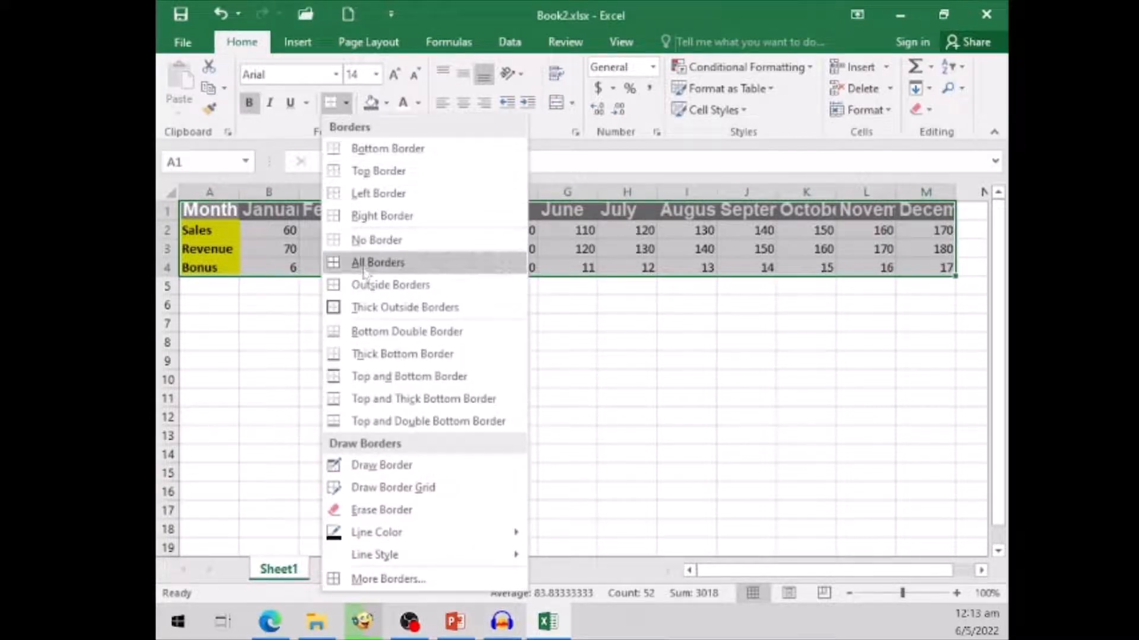
left_click(458, 263)
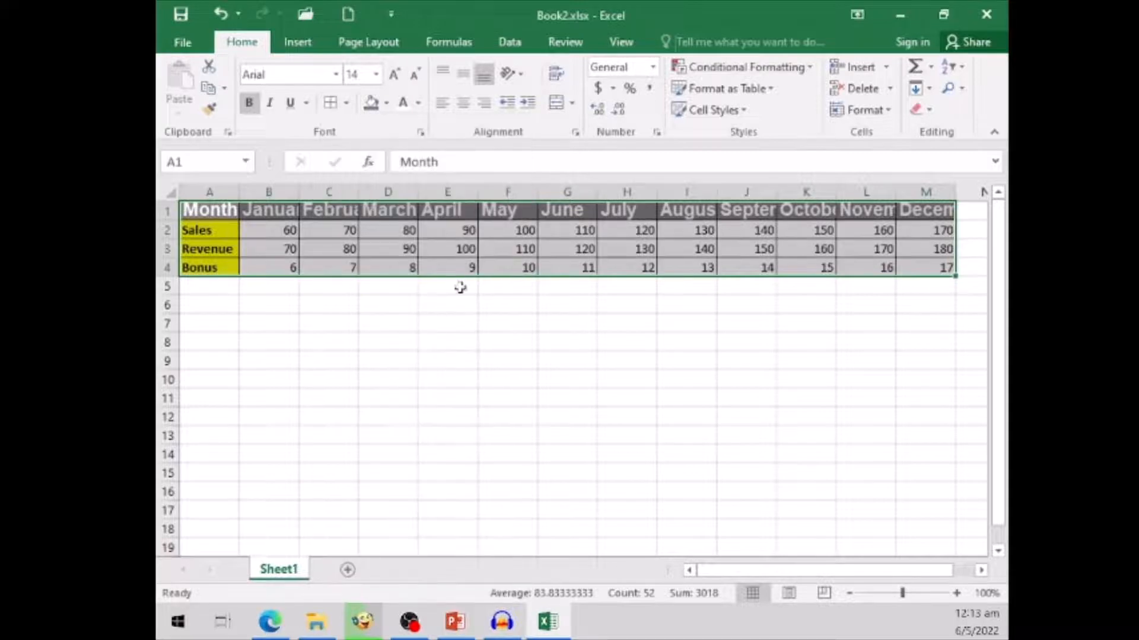
left_click(472, 347)
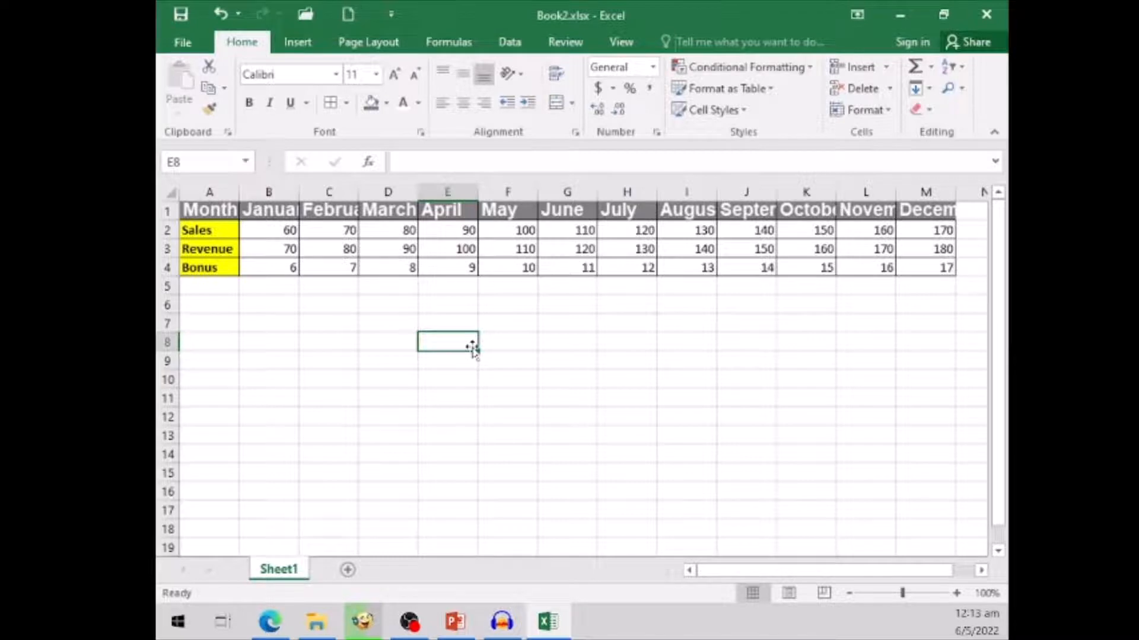
- Apply the Title cell style to the Month heading and to the entire heading row A1:M1
left_click(201, 211)
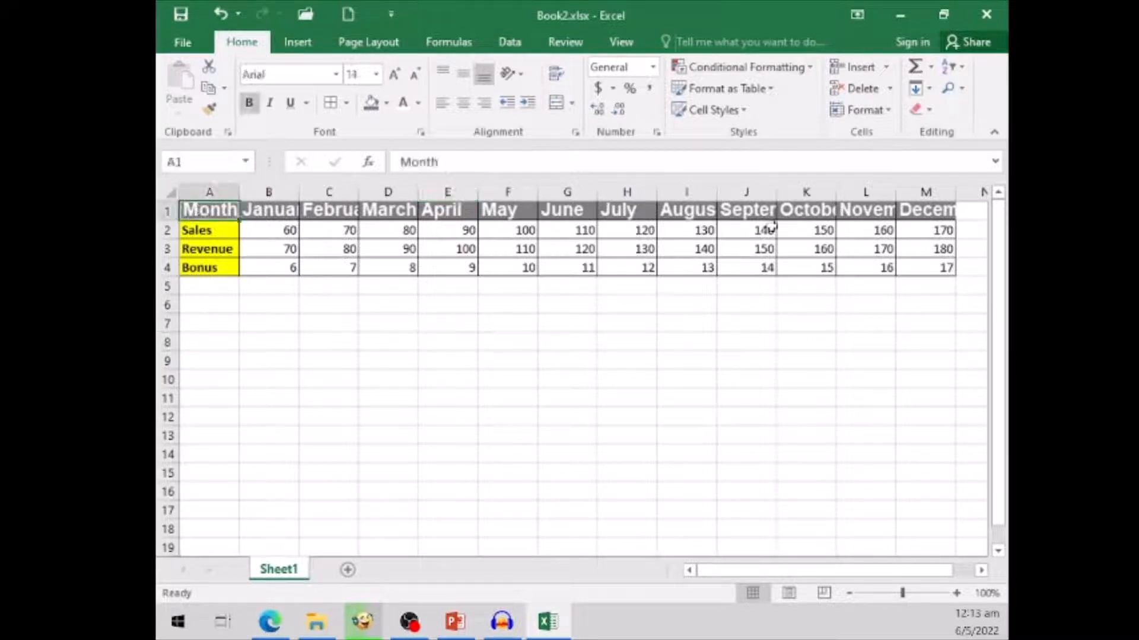
left_click(746, 115)
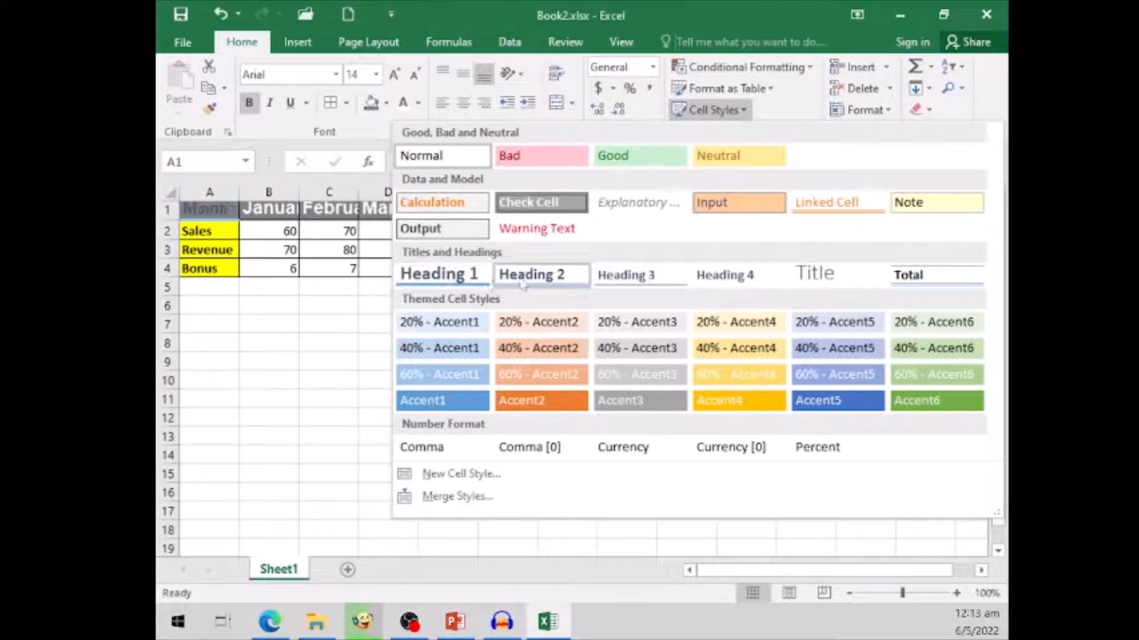
left_click(852, 277)
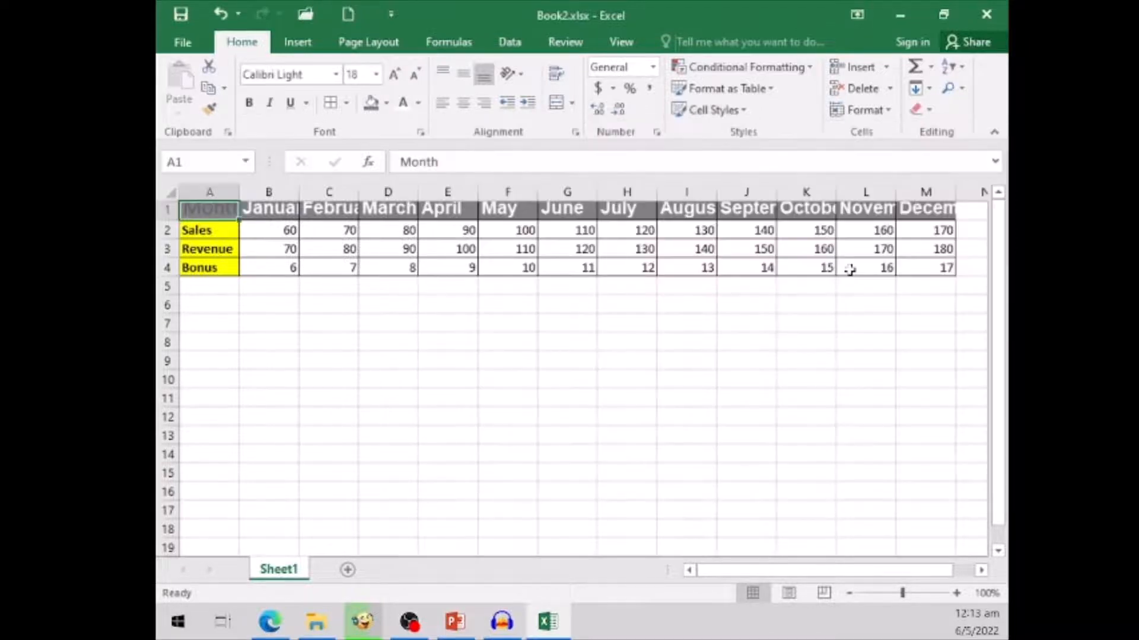
left_click(937, 207, "shift")
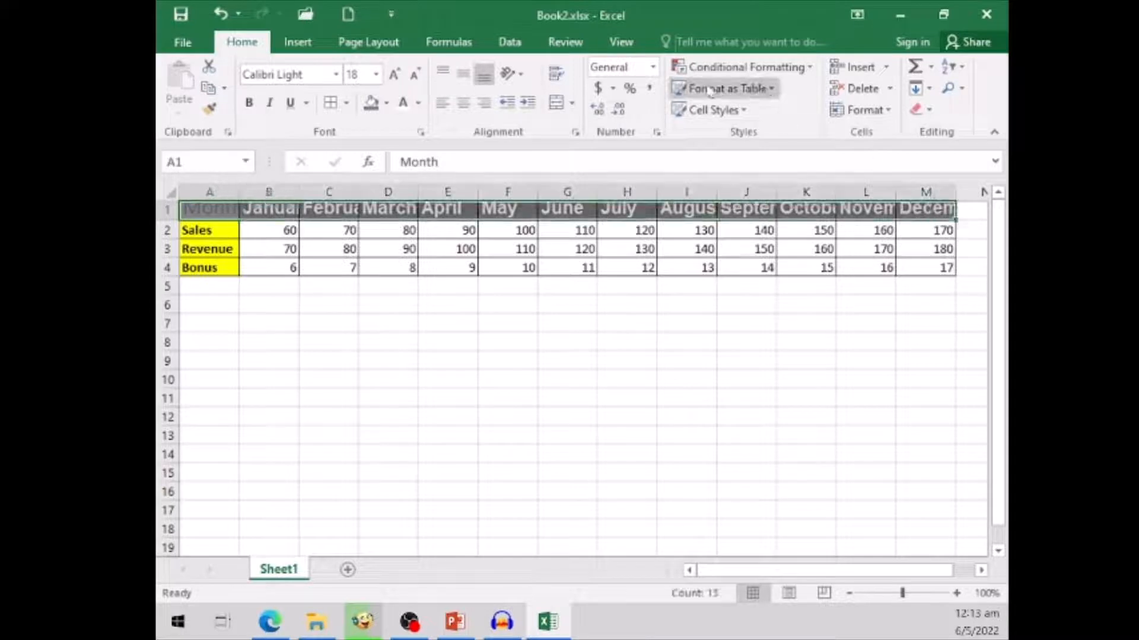
left_click(712, 110)
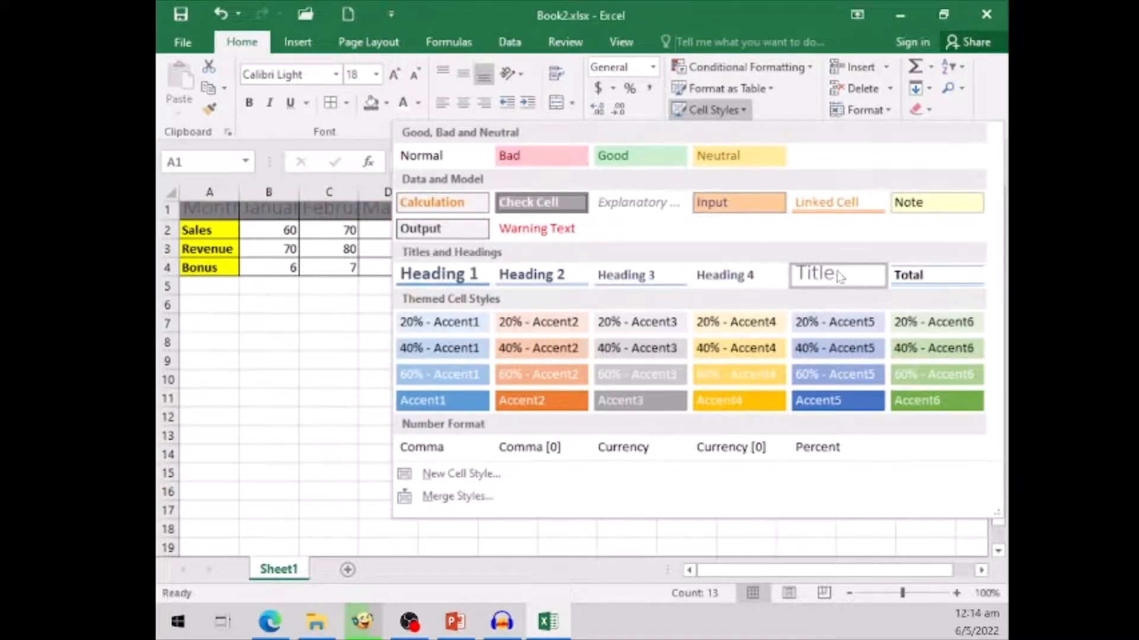
left_click(836, 277)
left_click(637, 352)
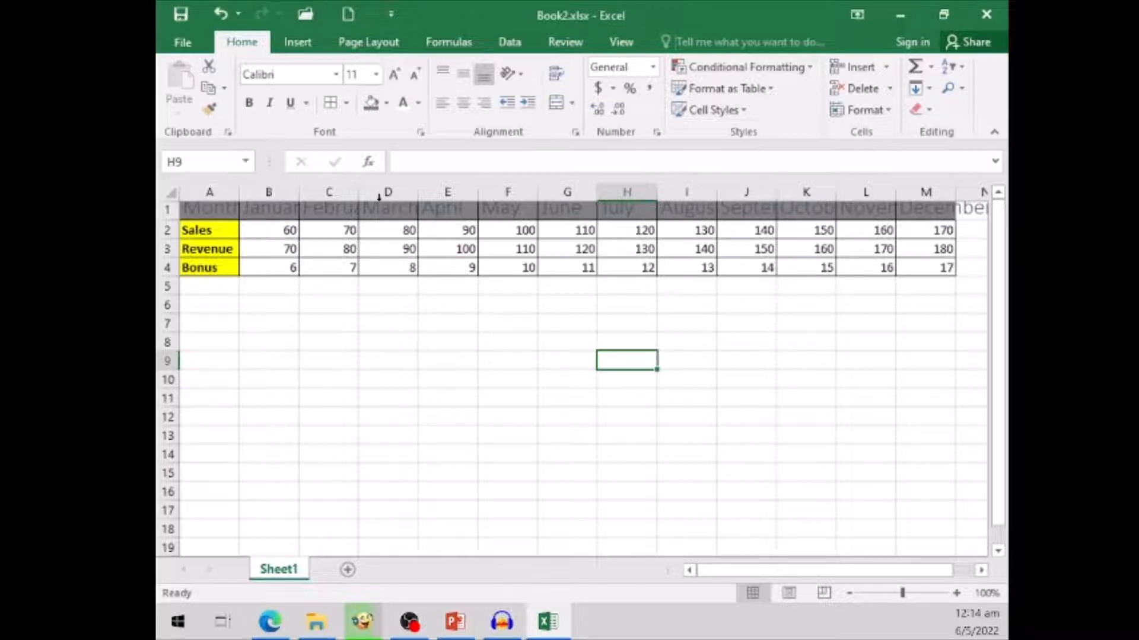
- Centre the text of the heading row A1:M1 horizontally
left_click(209, 211)
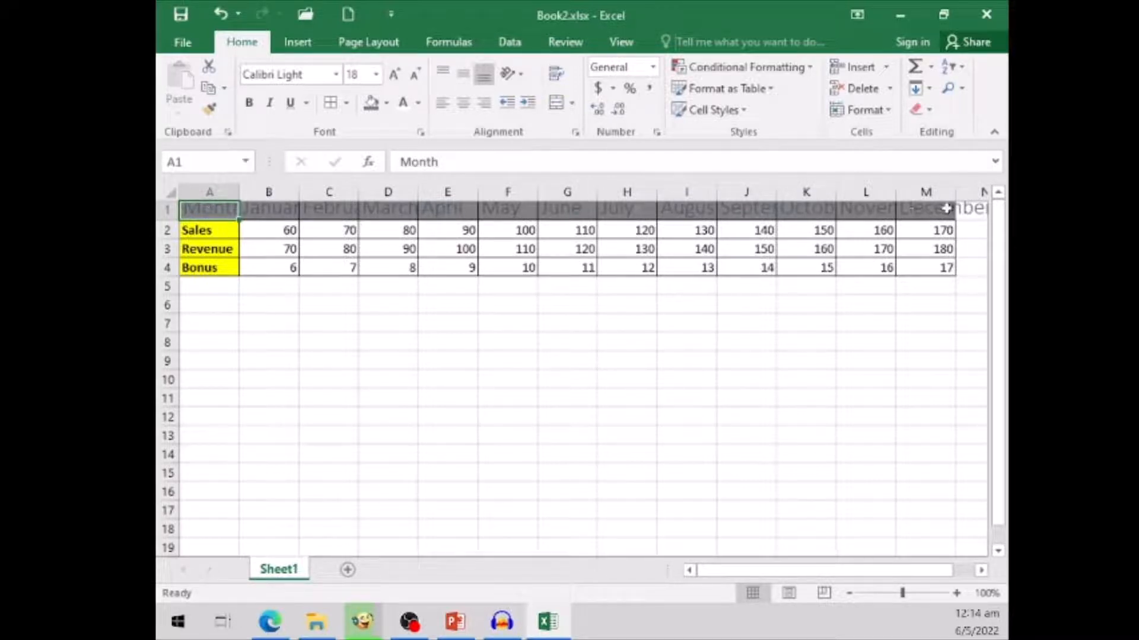
left_click(946, 208, "shift")
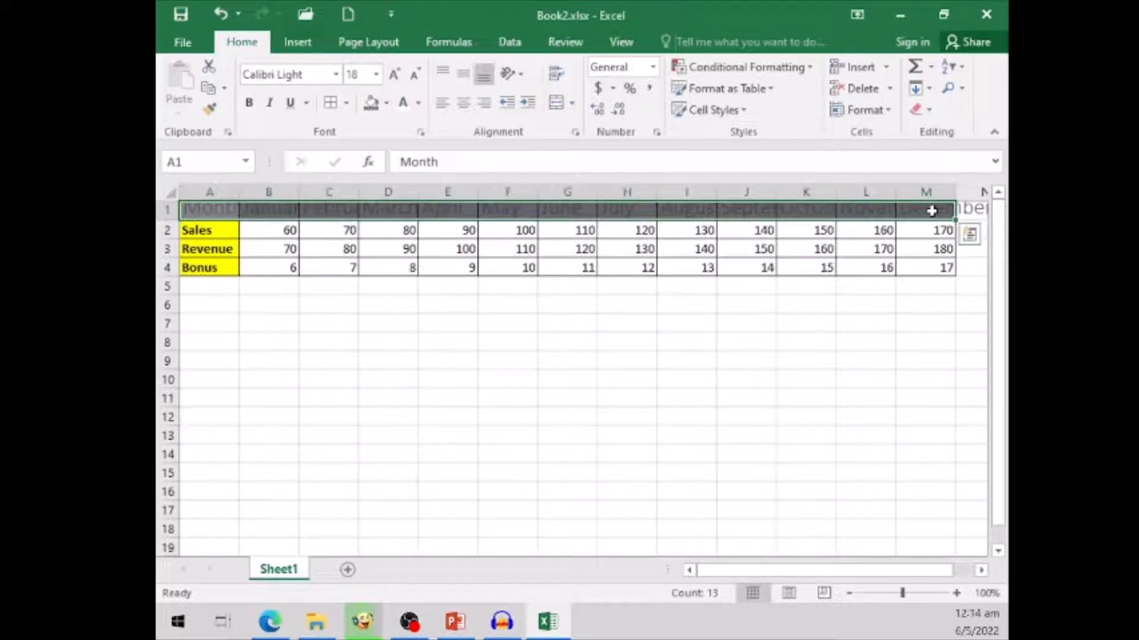
left_click(466, 105)
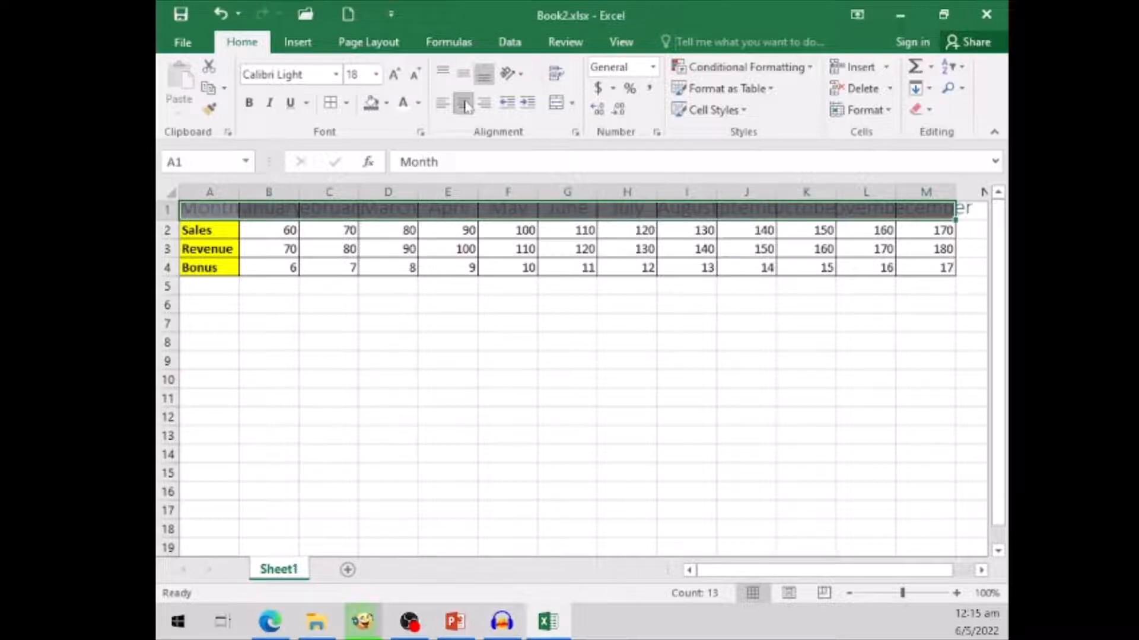
- Set the vertical text alignment of the heading row A1:M1 to Center in the cell alignment settings
left_click(576, 134)
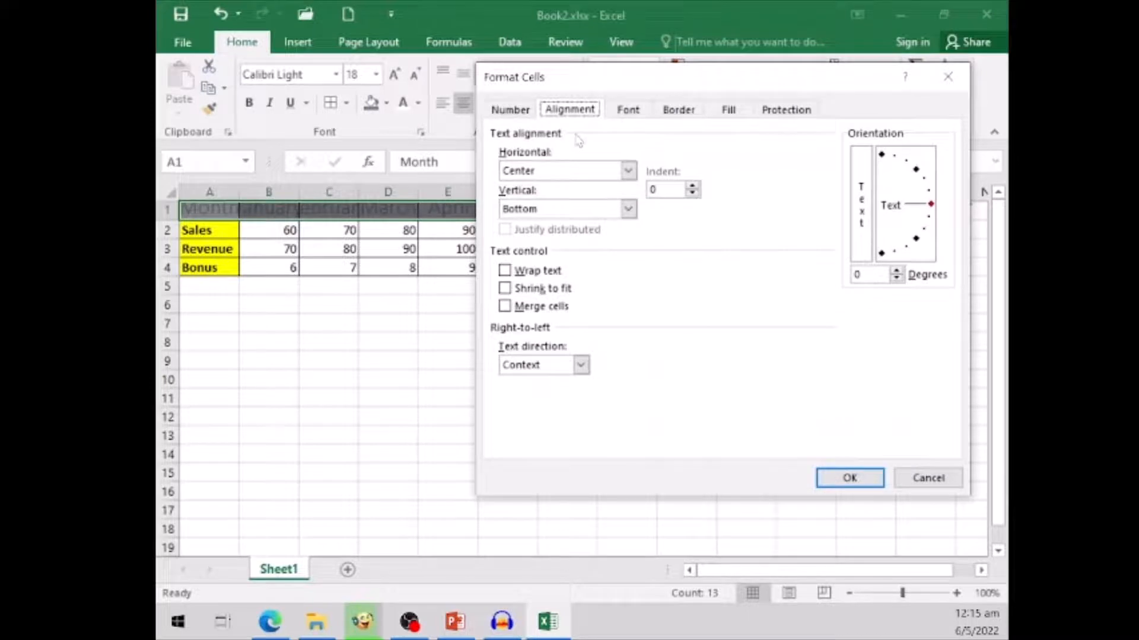
left_click(629, 210)
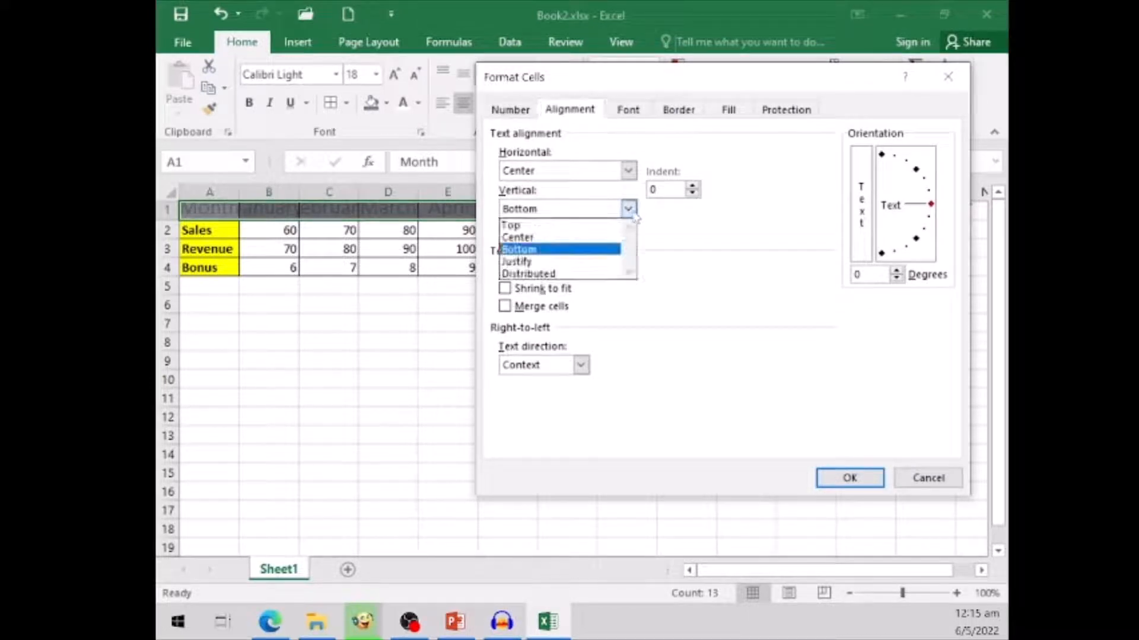
left_click(628, 171)
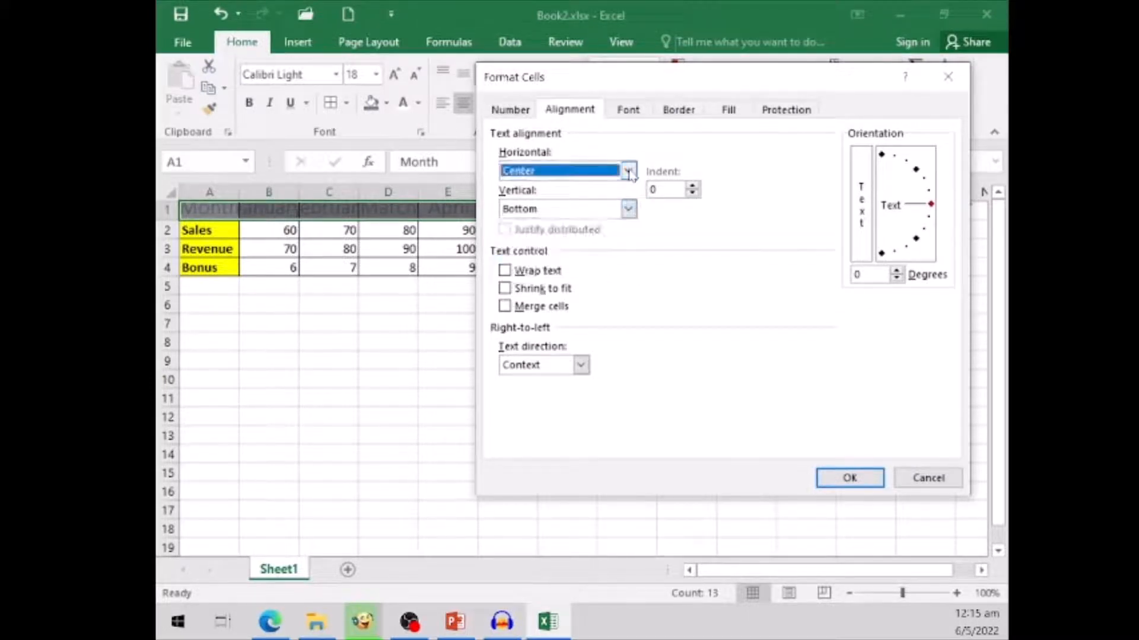
left_click(628, 172)
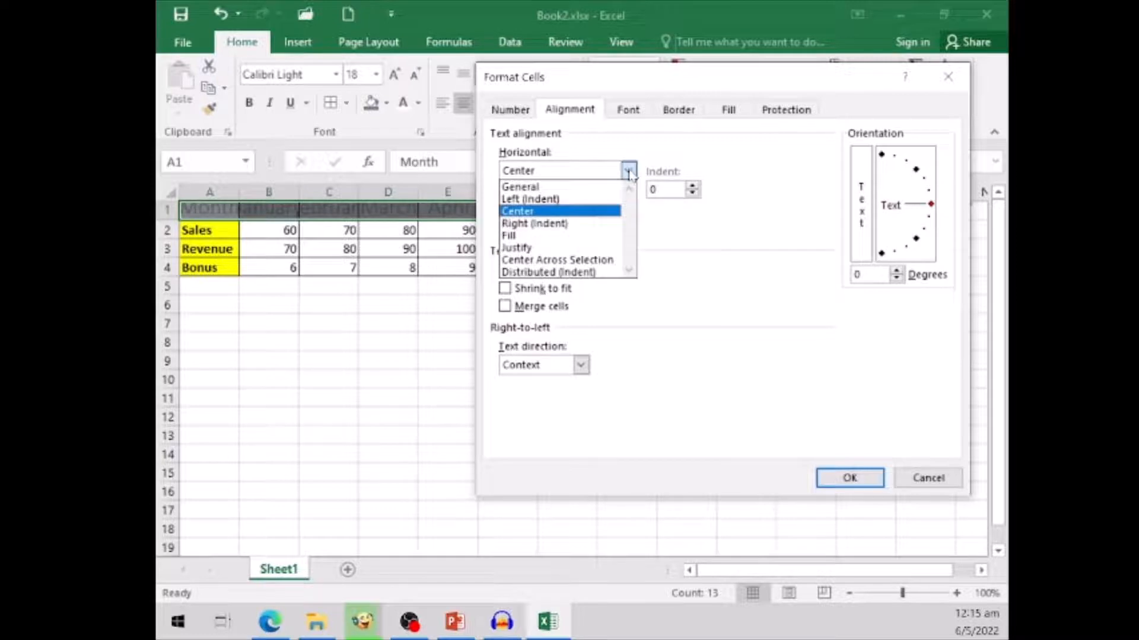
left_click(710, 269)
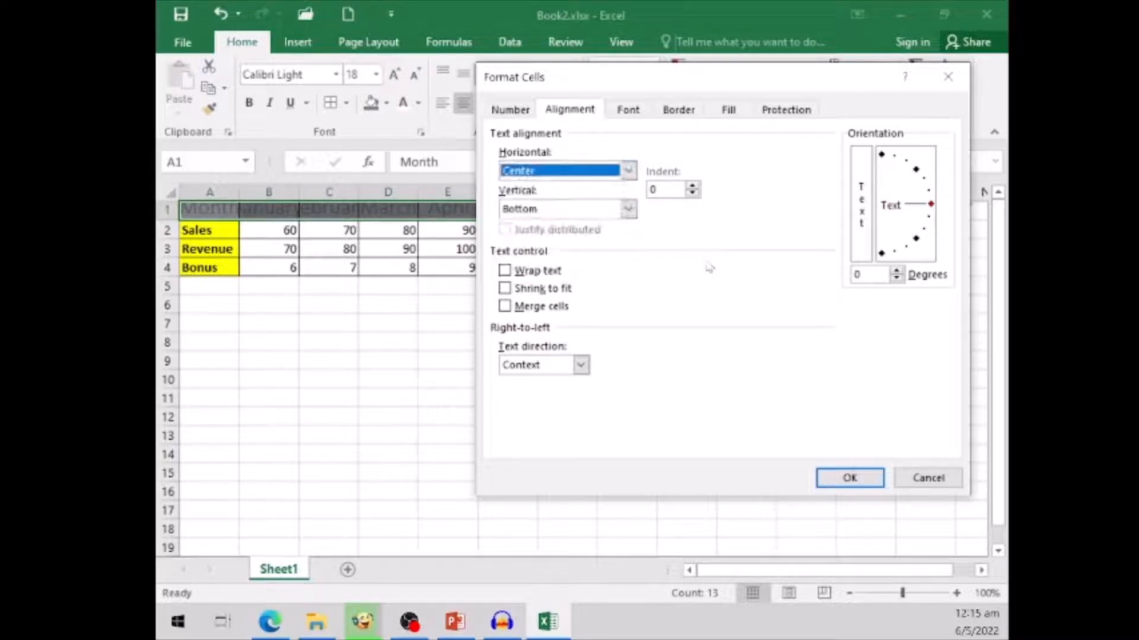
left_click(627, 209)
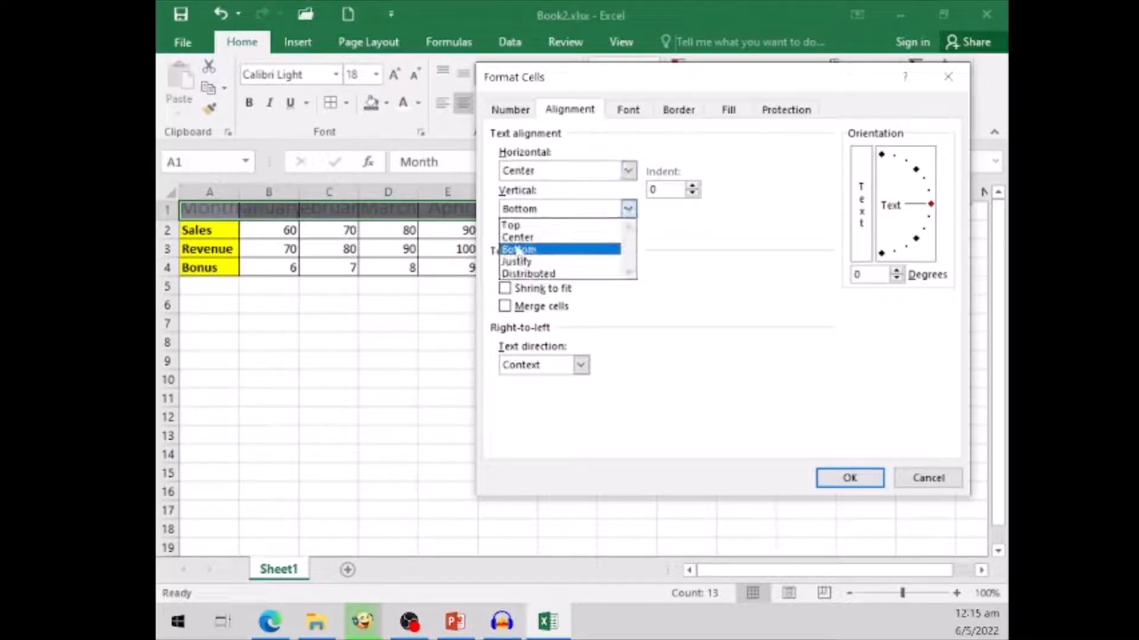
left_click(542, 239)
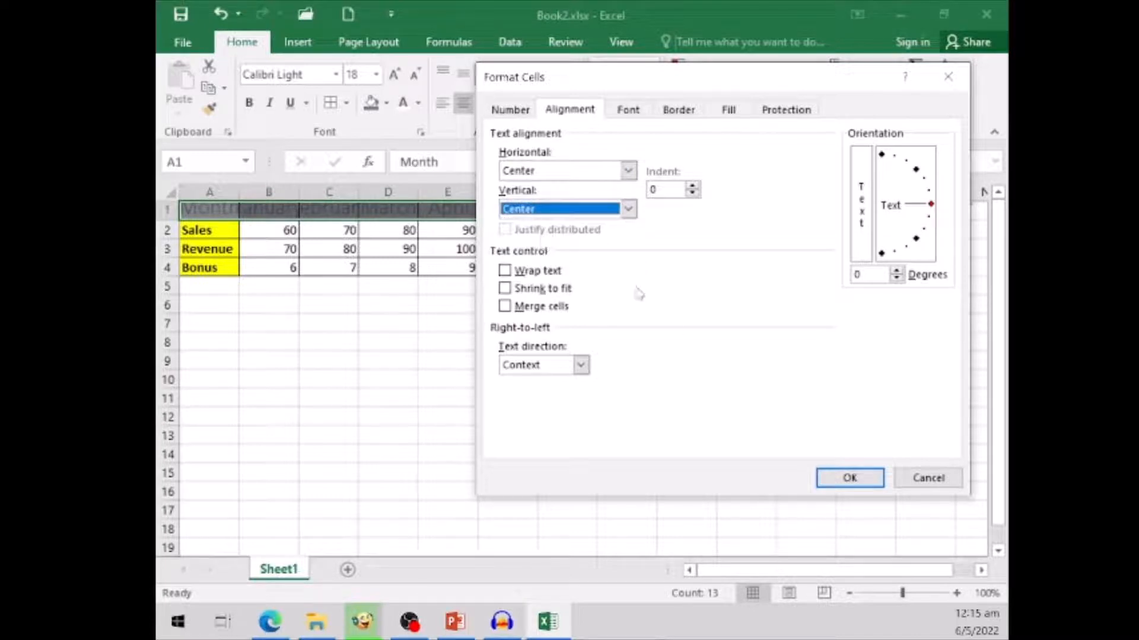
left_click(832, 484)
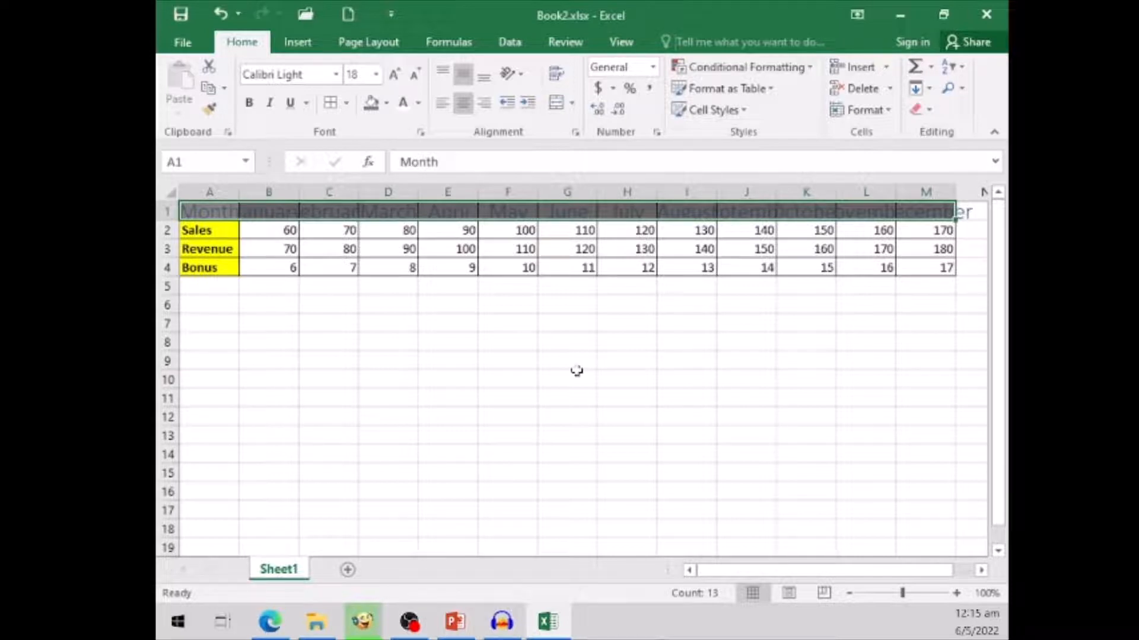
left_click(895, 116)
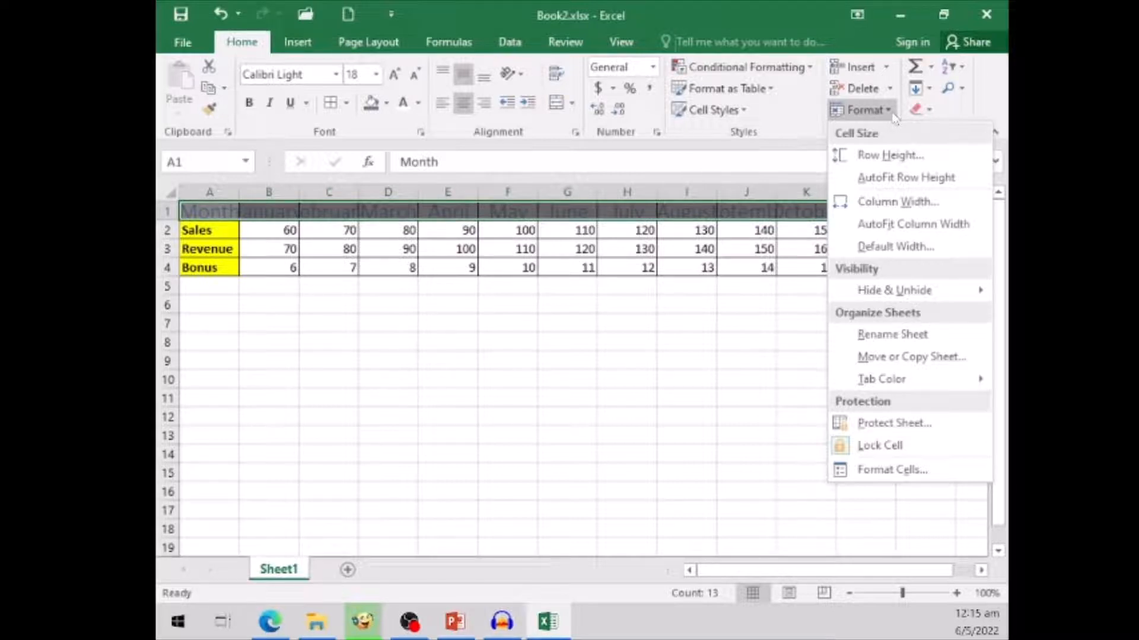
key("Escape")
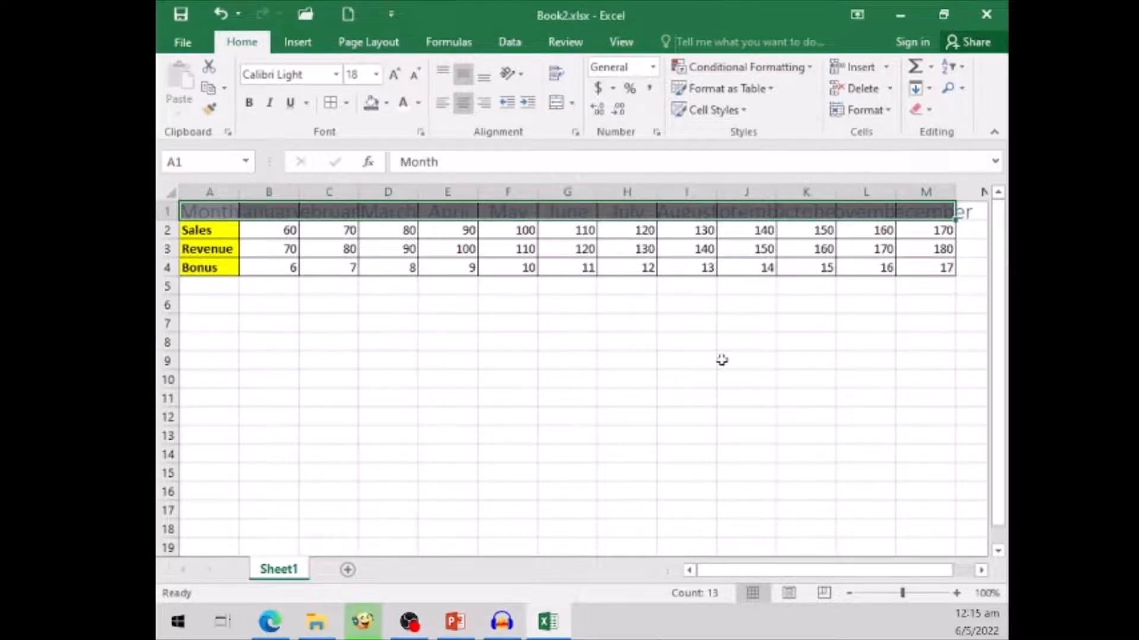
left_click(335, 382)
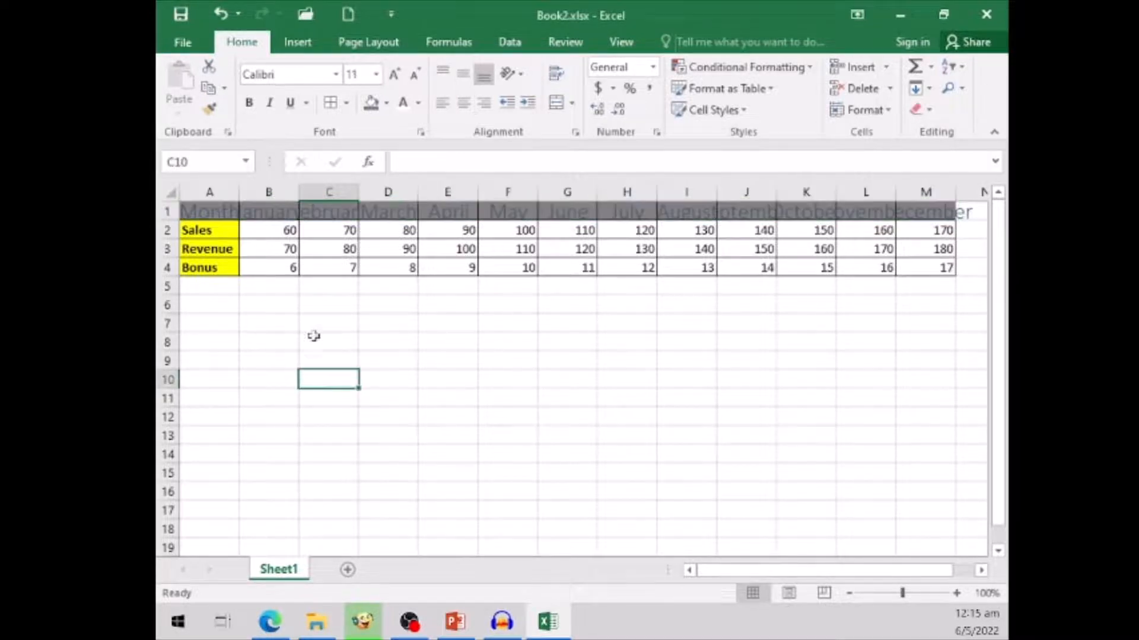
left_click(215, 214)
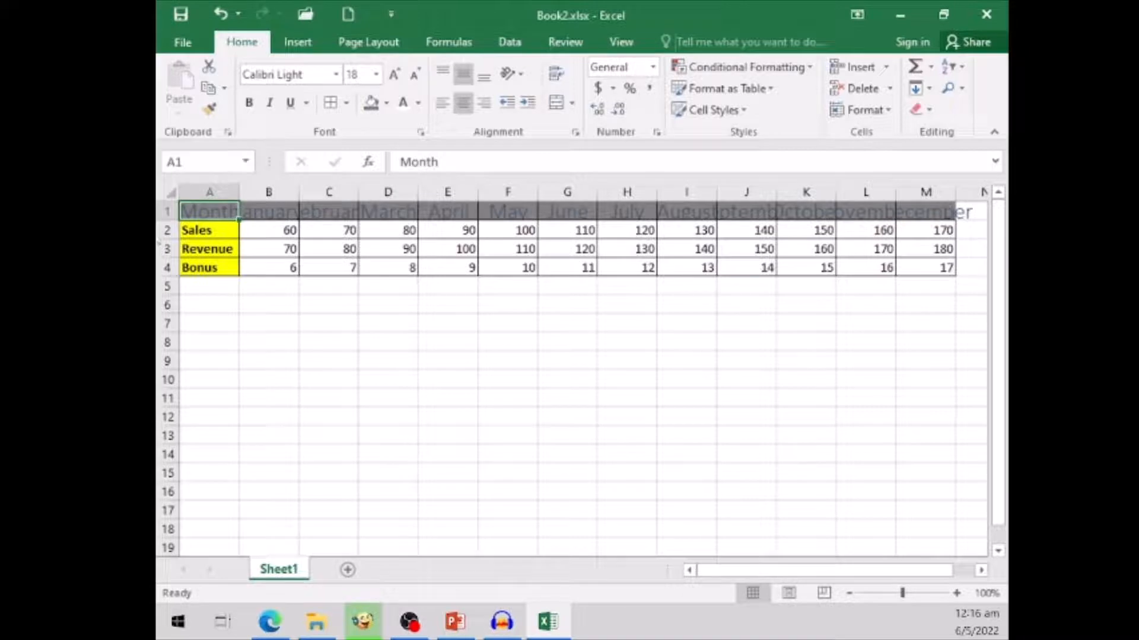
- Copy the formatting of the Sales label in A2 onto the Month heading in A1, and save the workbook
left_click(222, 234)
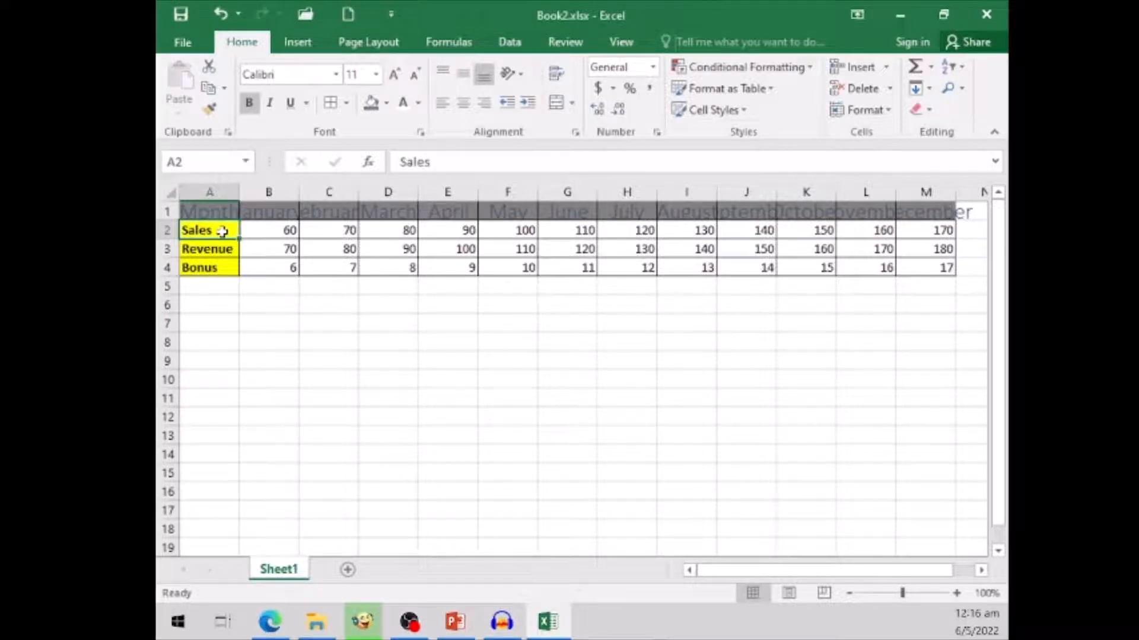
left_click(210, 110)
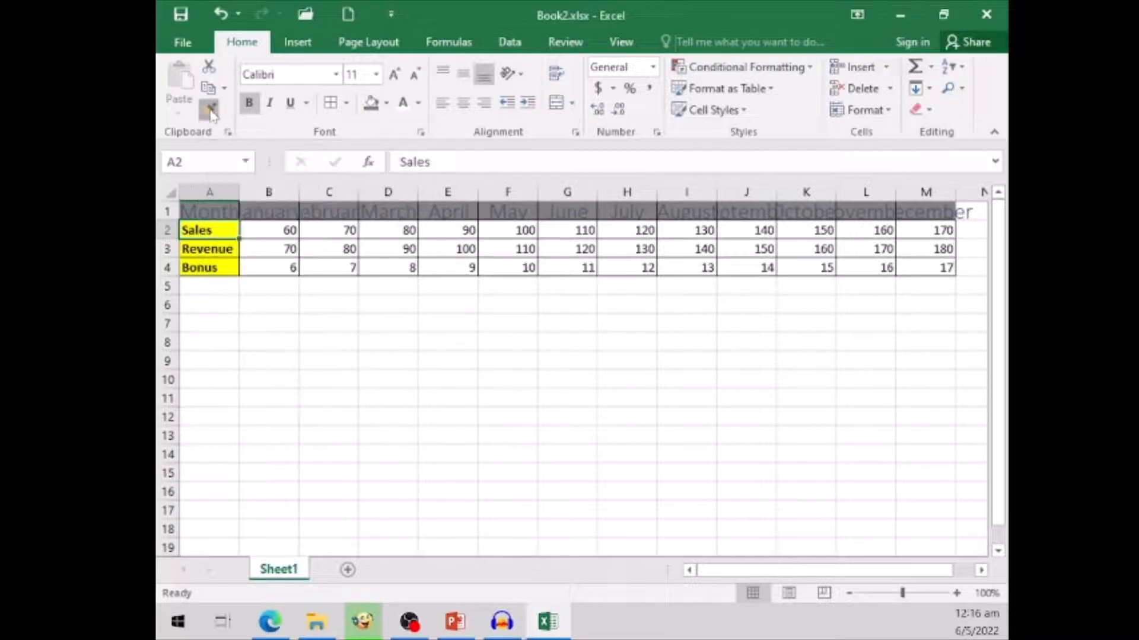
left_click(215, 209)
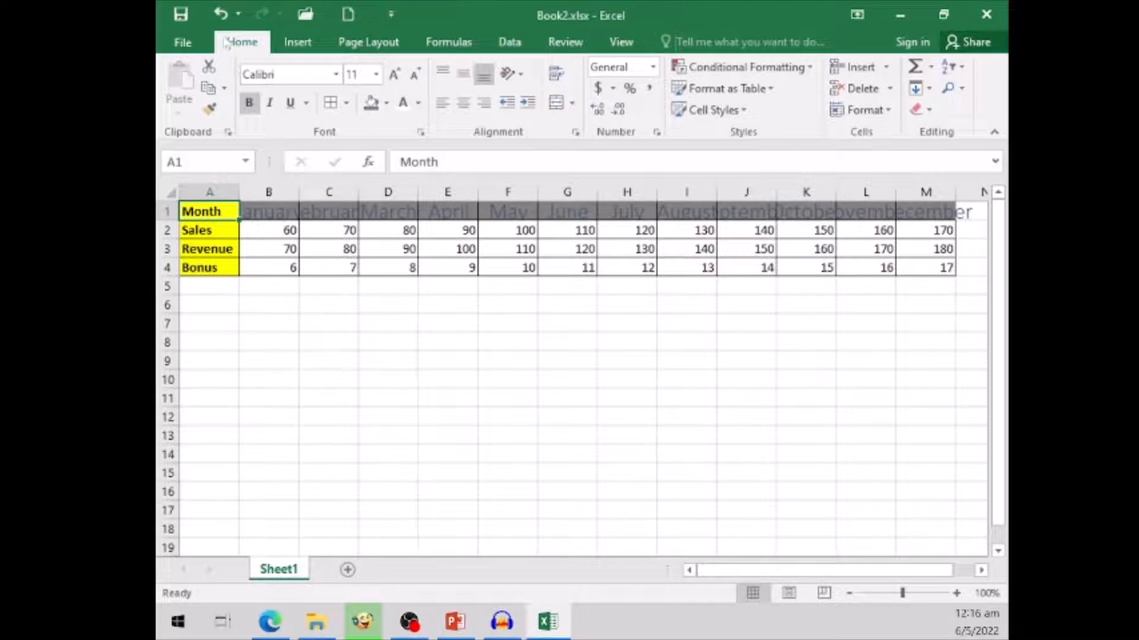
left_click(183, 22)
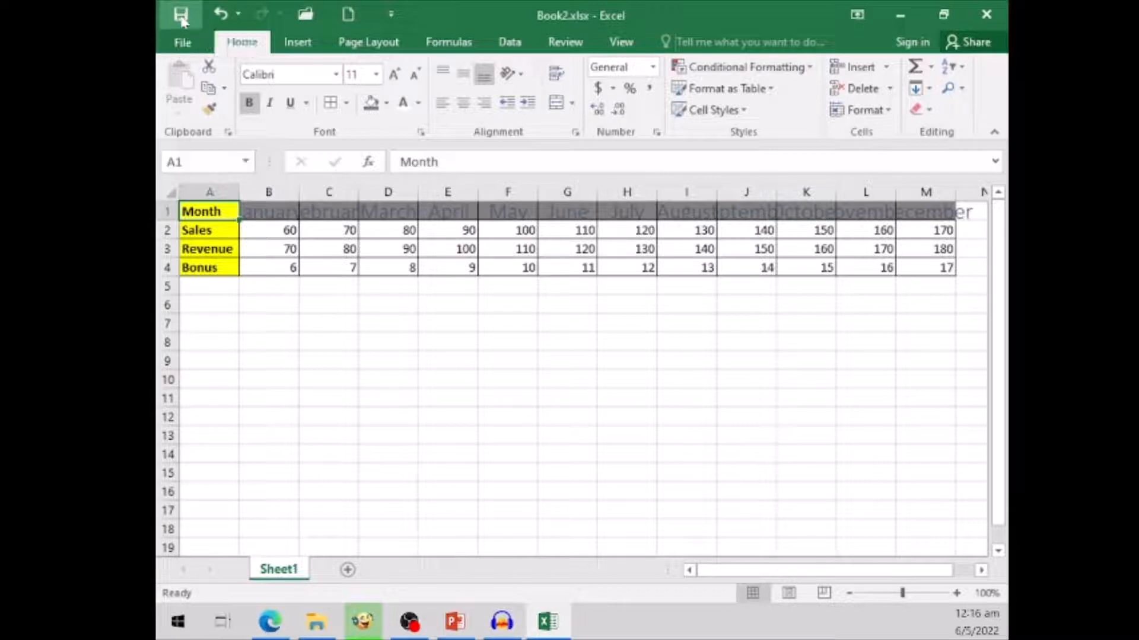
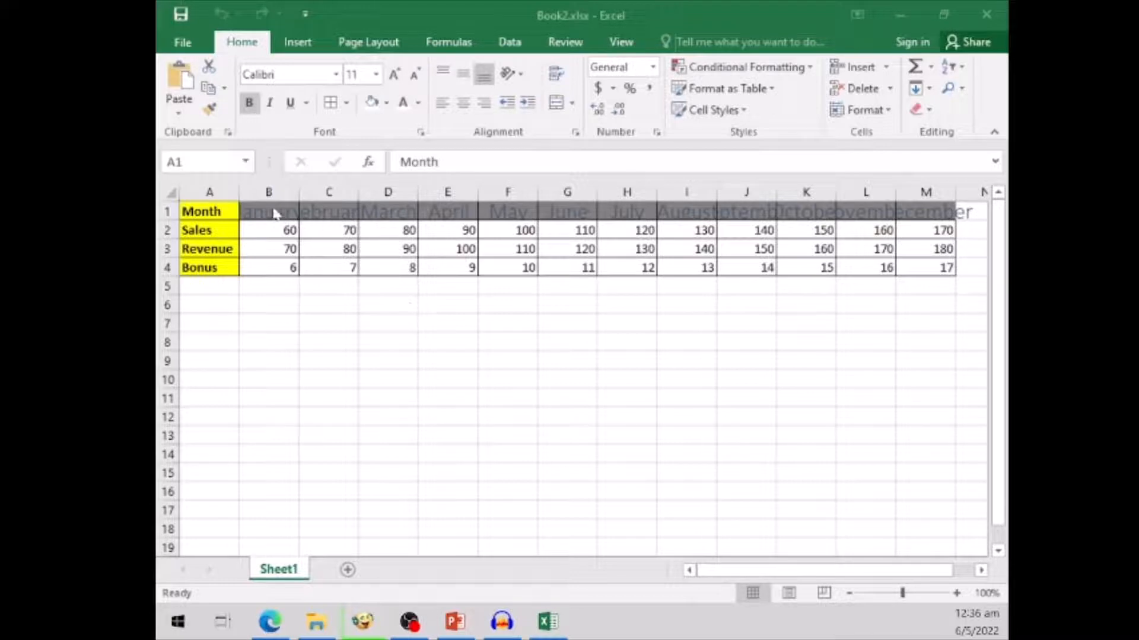
- Widen column B until the January heading fits inside its cell
left_click(353, 211)
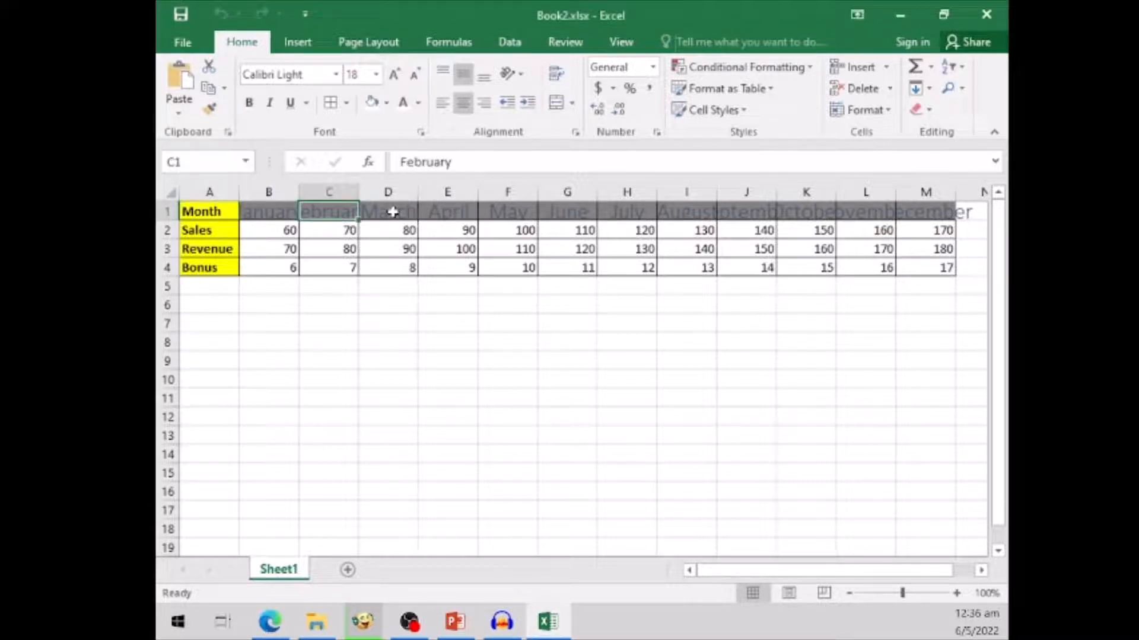
left_click(393, 212)
left_click(456, 212)
left_click(268, 212)
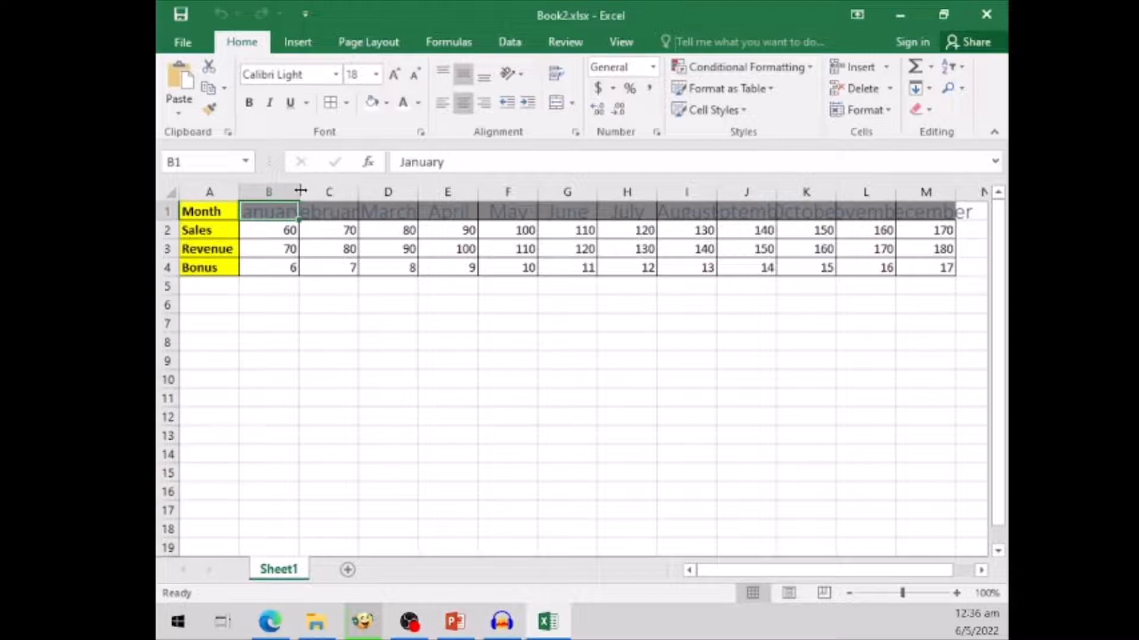
left_click_drag(301, 190, 328, 189)
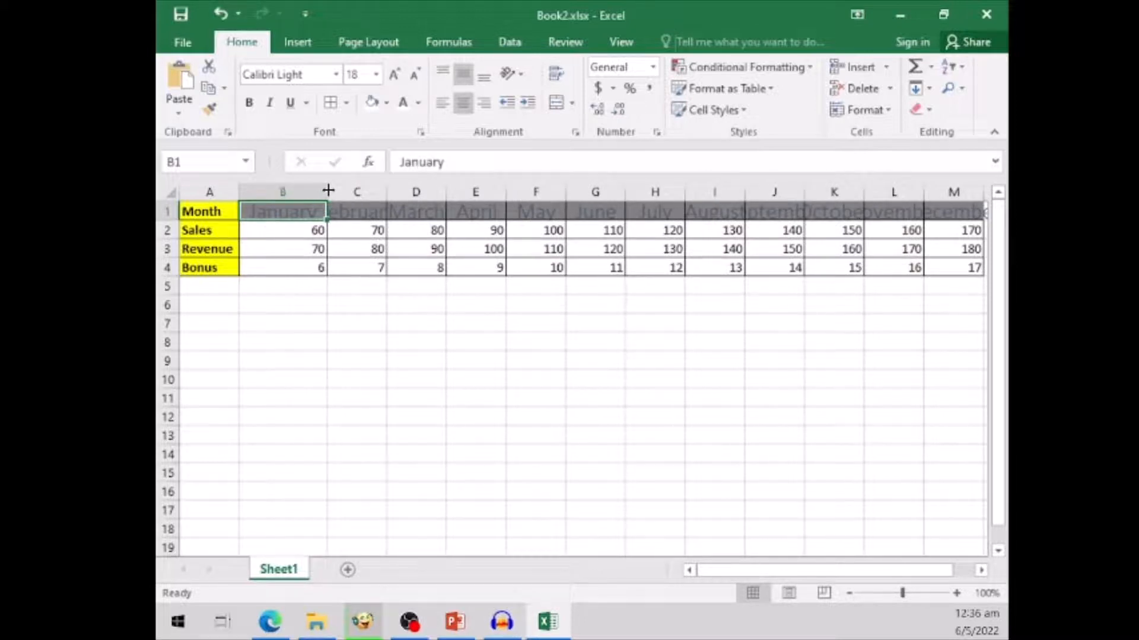
left_click(354, 322)
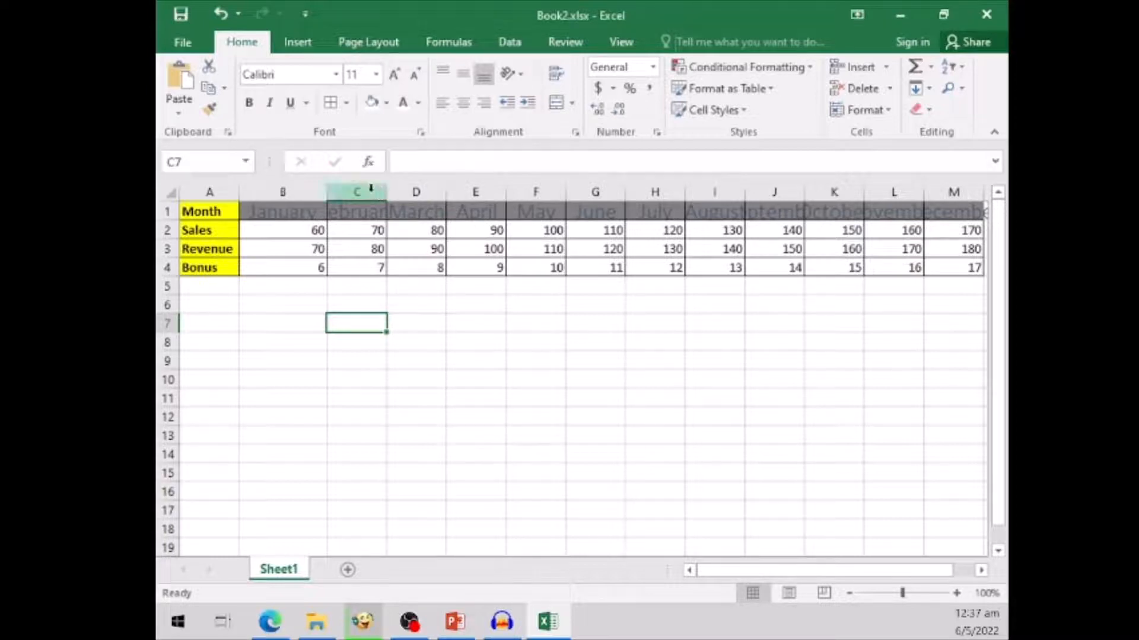
- AutoFit the widths of columns C to E to their contents
left_click(371, 189)
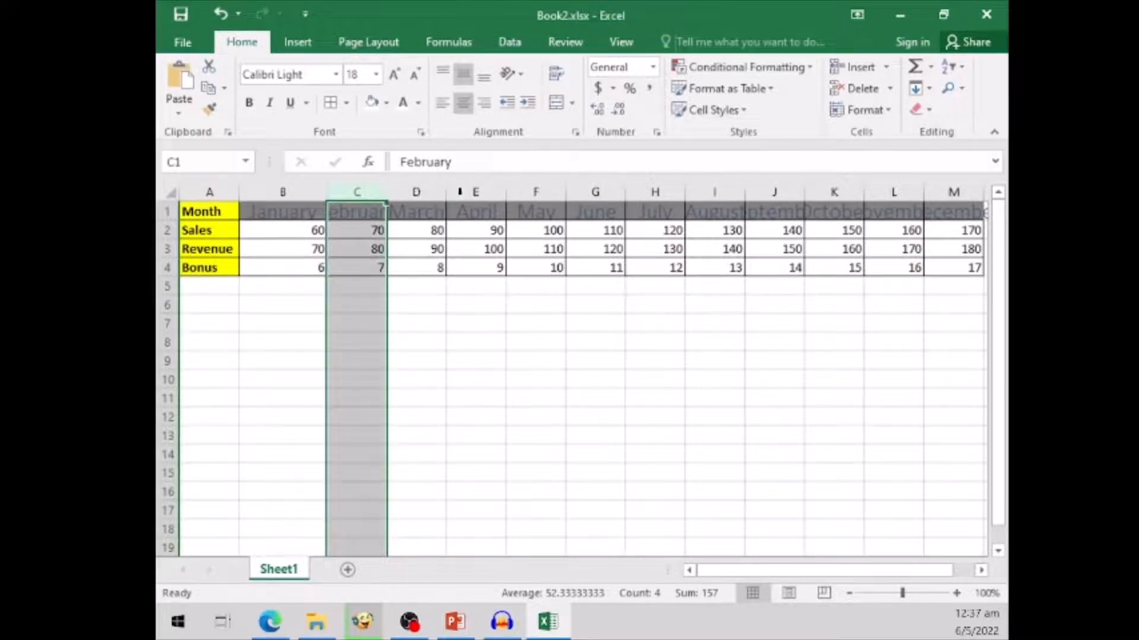
left_click(483, 191, "shift")
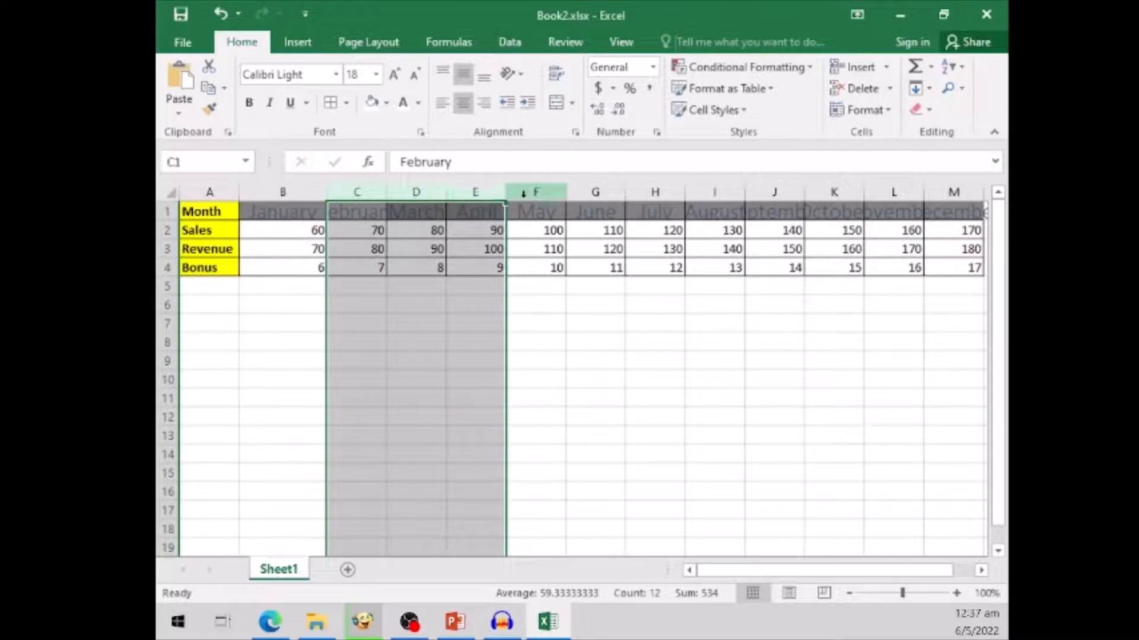
double_click(506, 190)
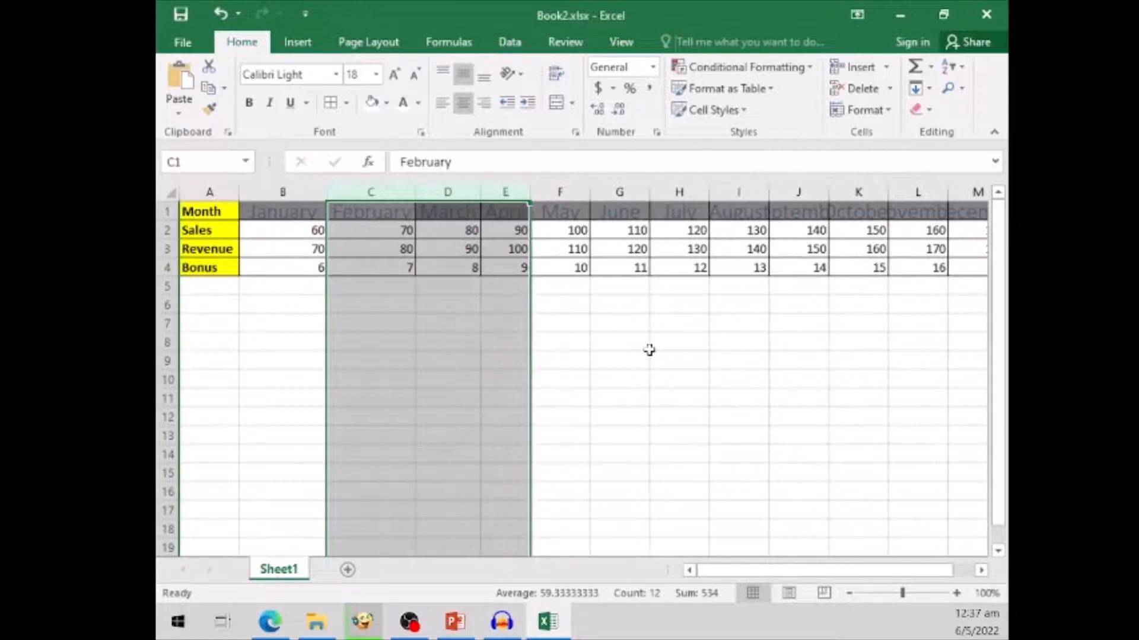
left_click(613, 344)
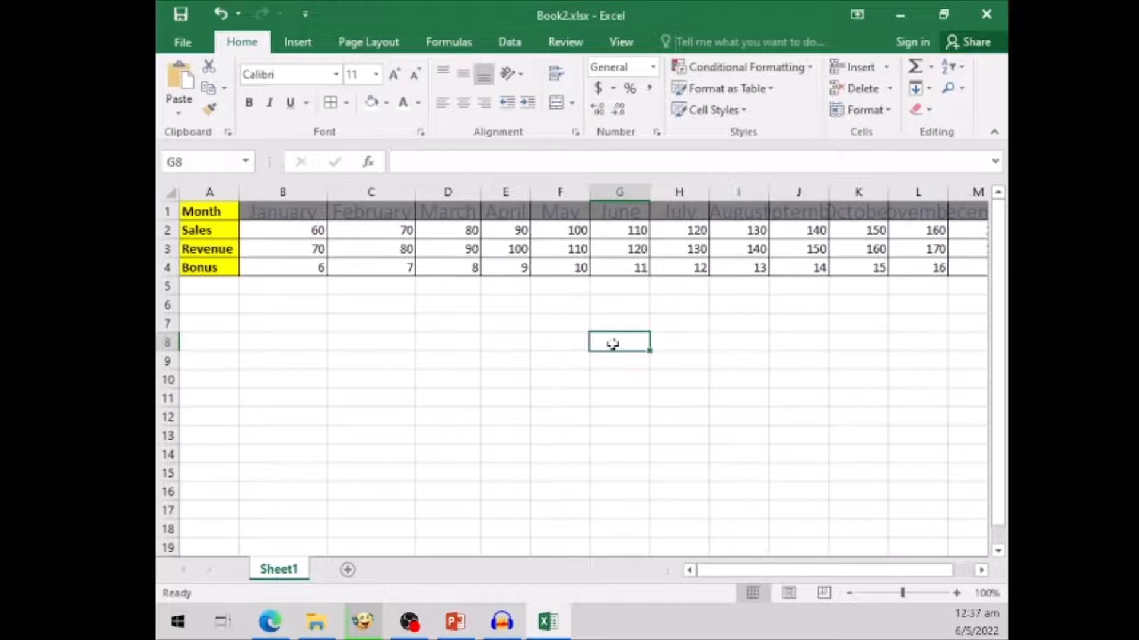
- AutoFit the column width of all month columns, B through M
left_click(296, 190)
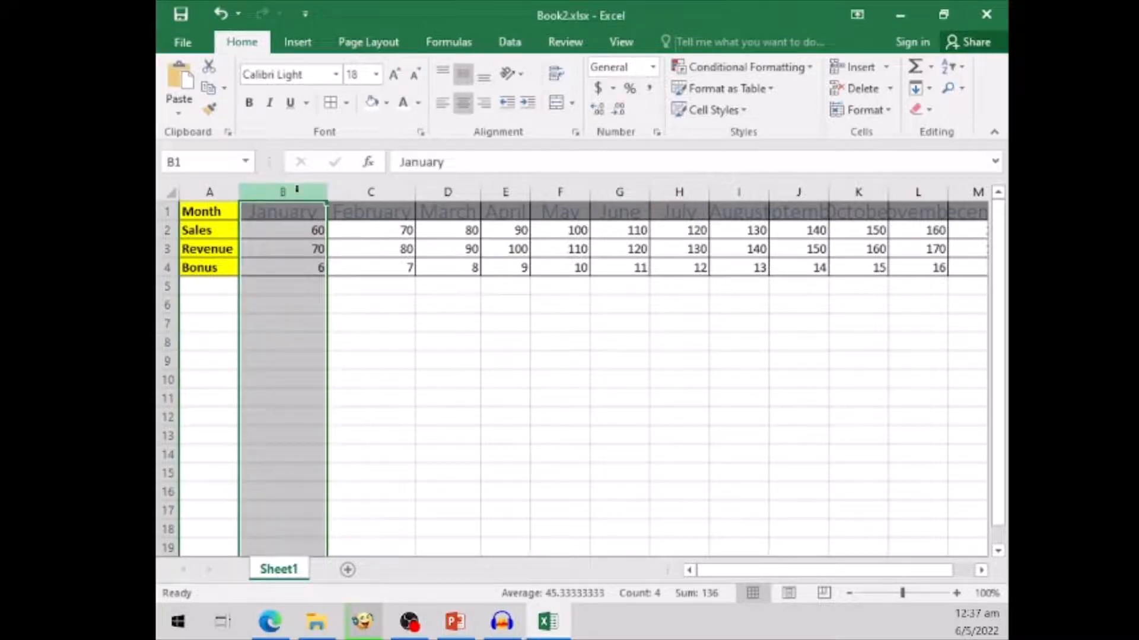
left_click(981, 570)
left_click(982, 571)
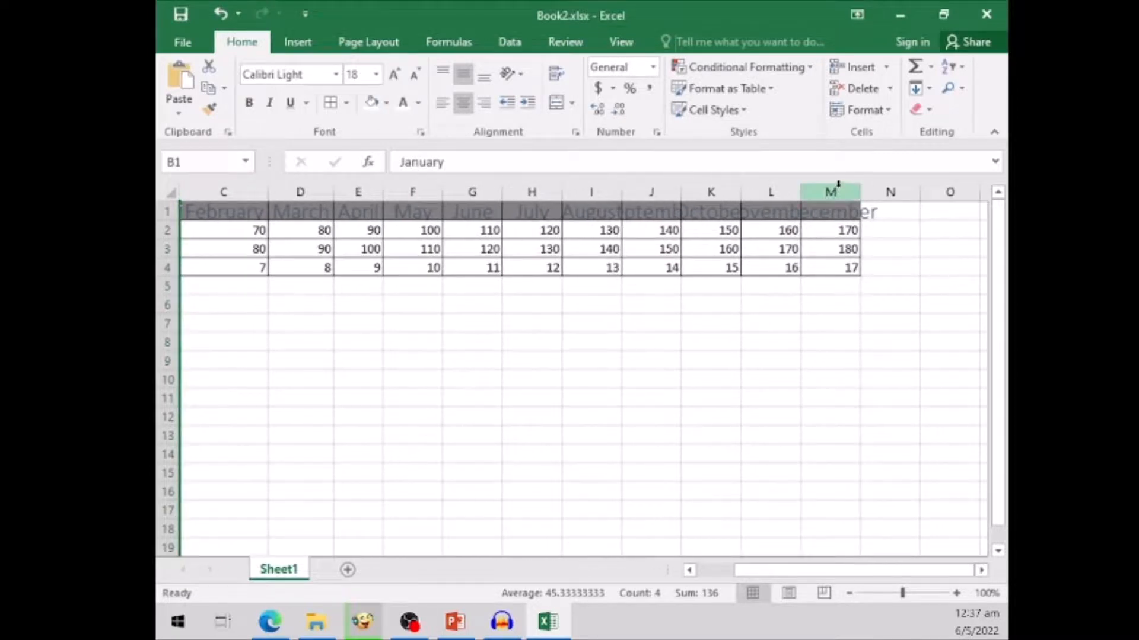
left_click(838, 188, "shift")
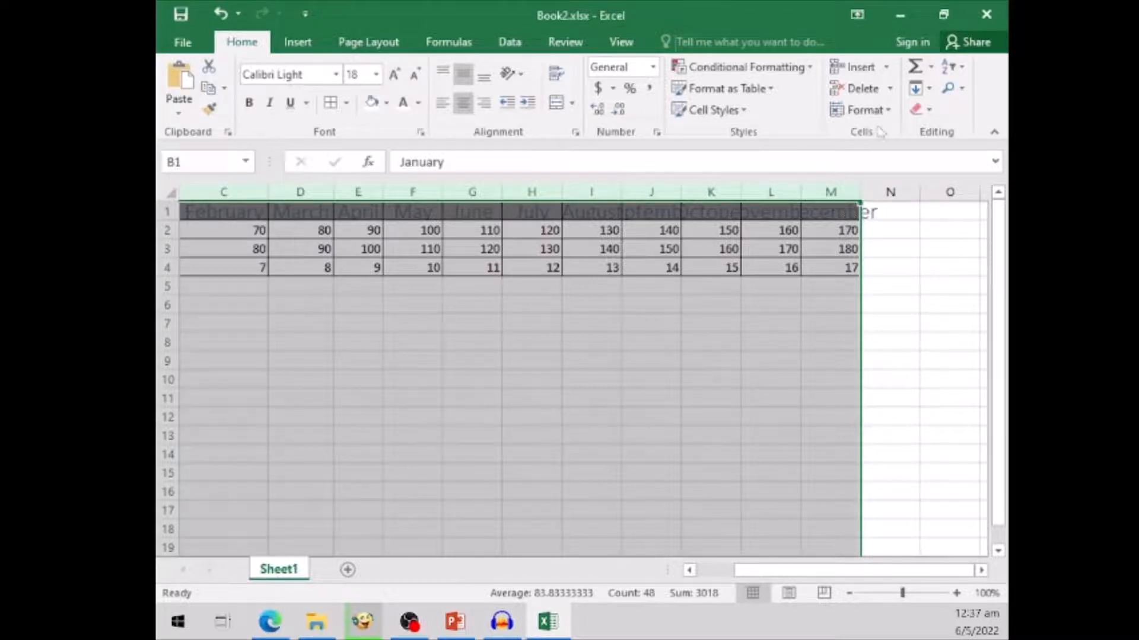
left_click(888, 112)
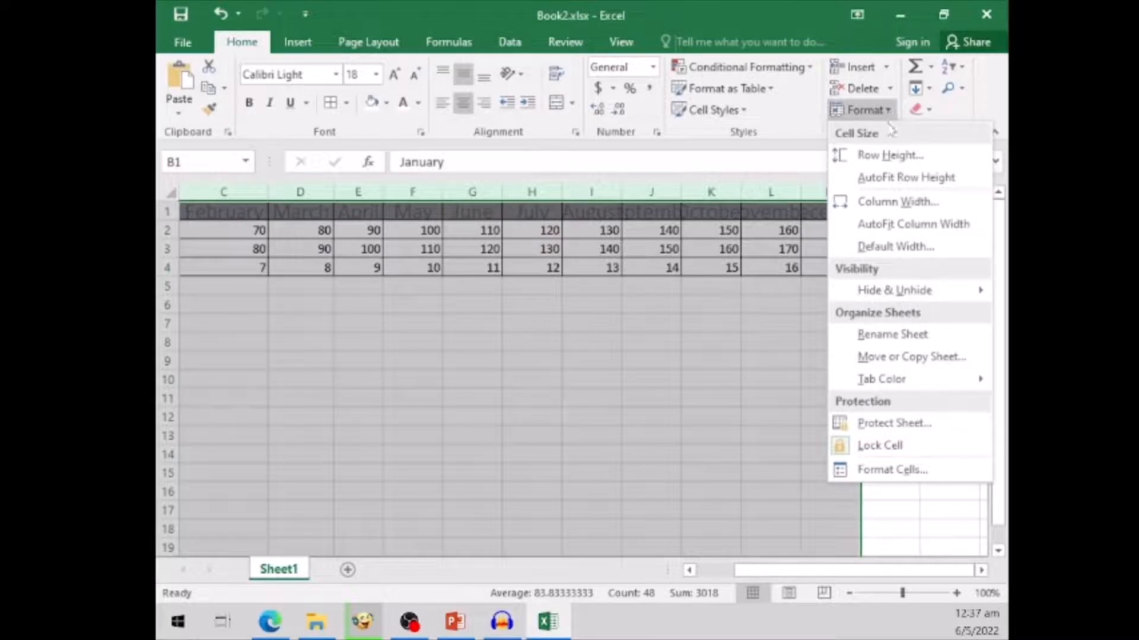
left_click(914, 224)
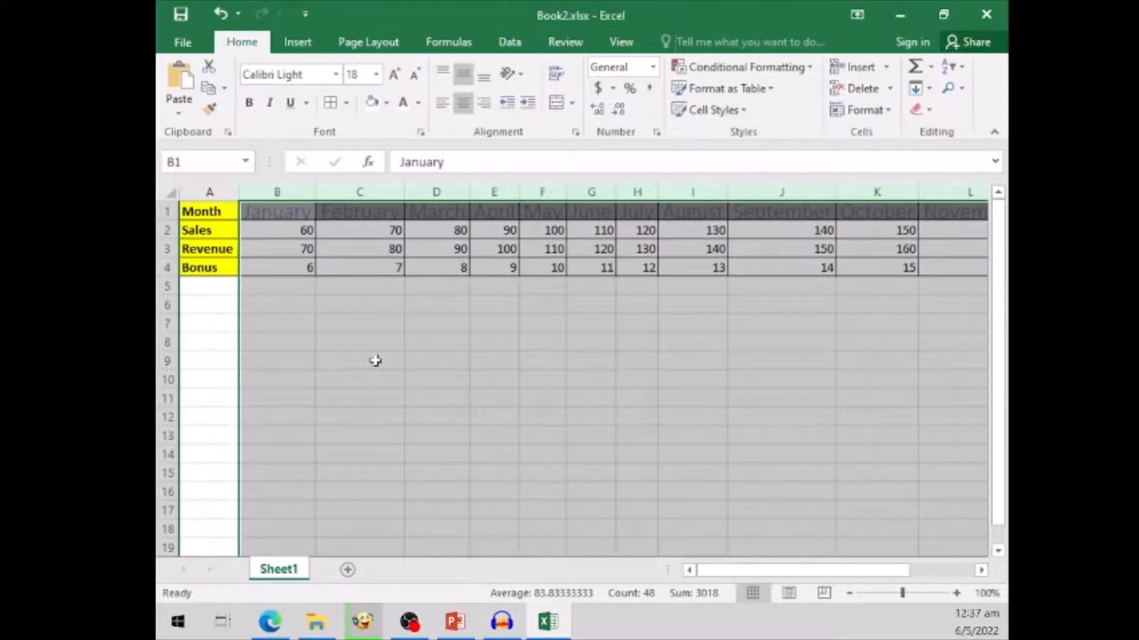
left_click(361, 340)
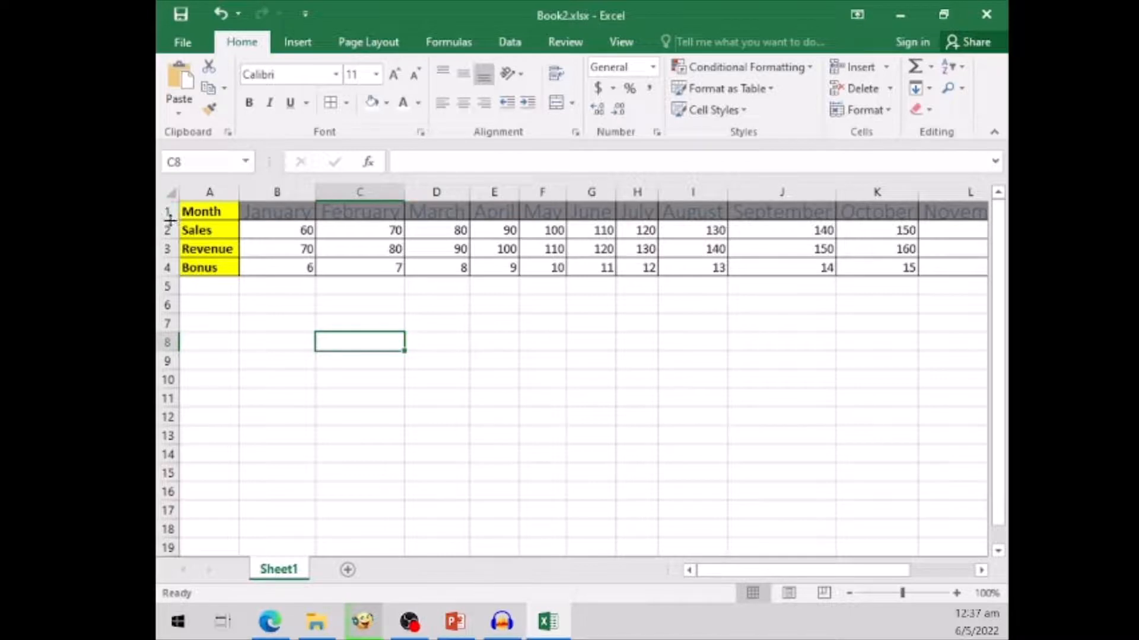
- Increase the height of heading row 1 to about double, and widen all columns of the sheet to one equal width
left_click_drag(170, 220, 170, 239)
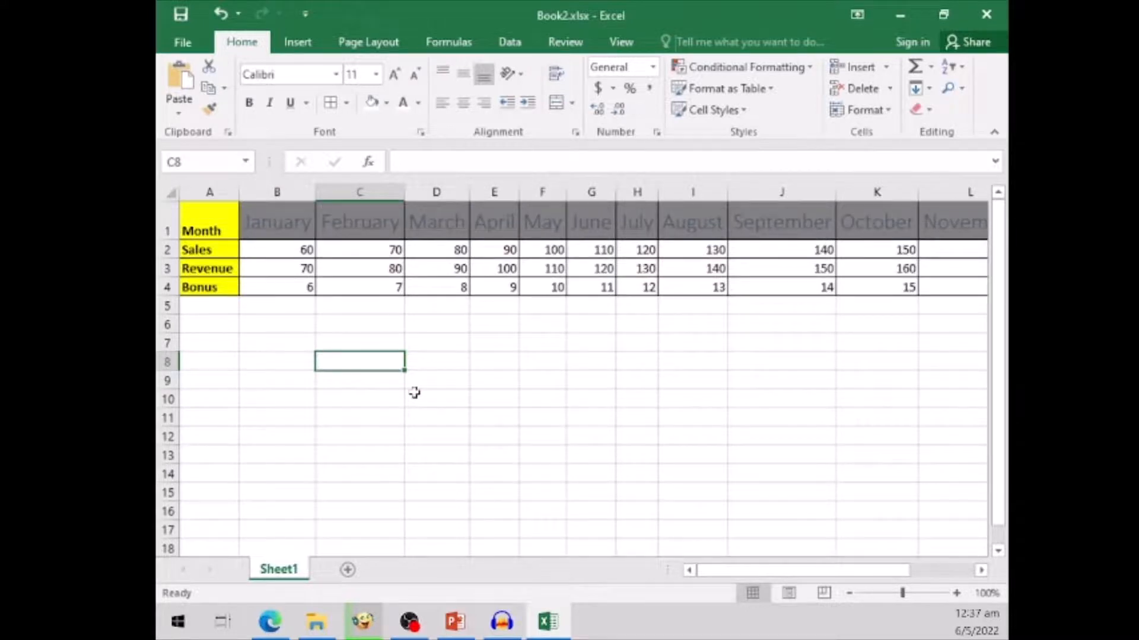
left_click(356, 326)
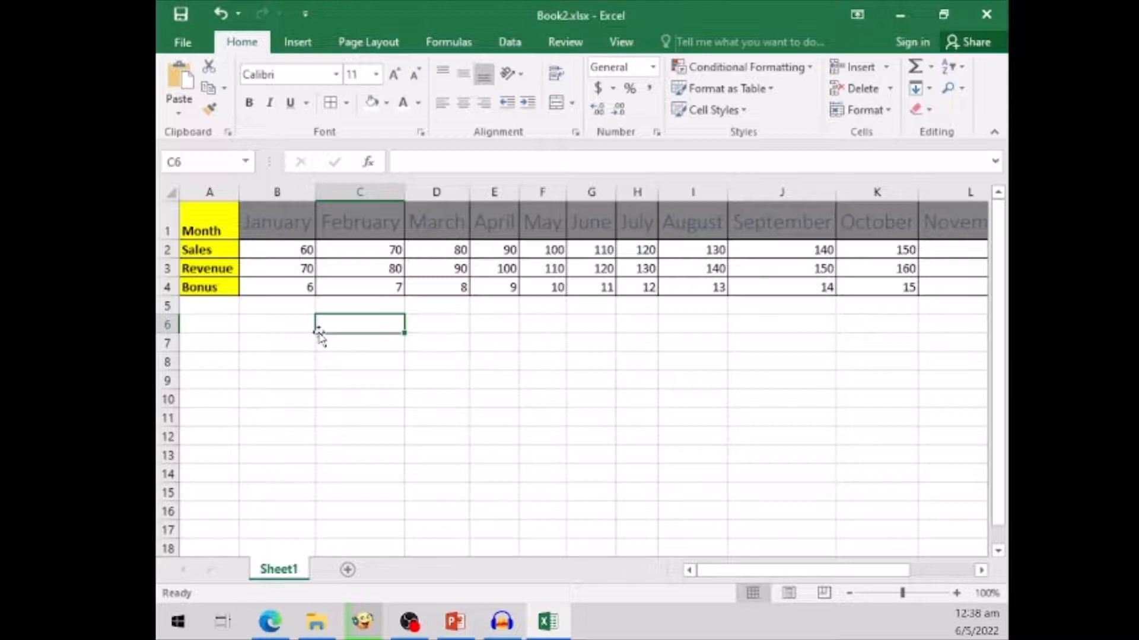
left_click(170, 193)
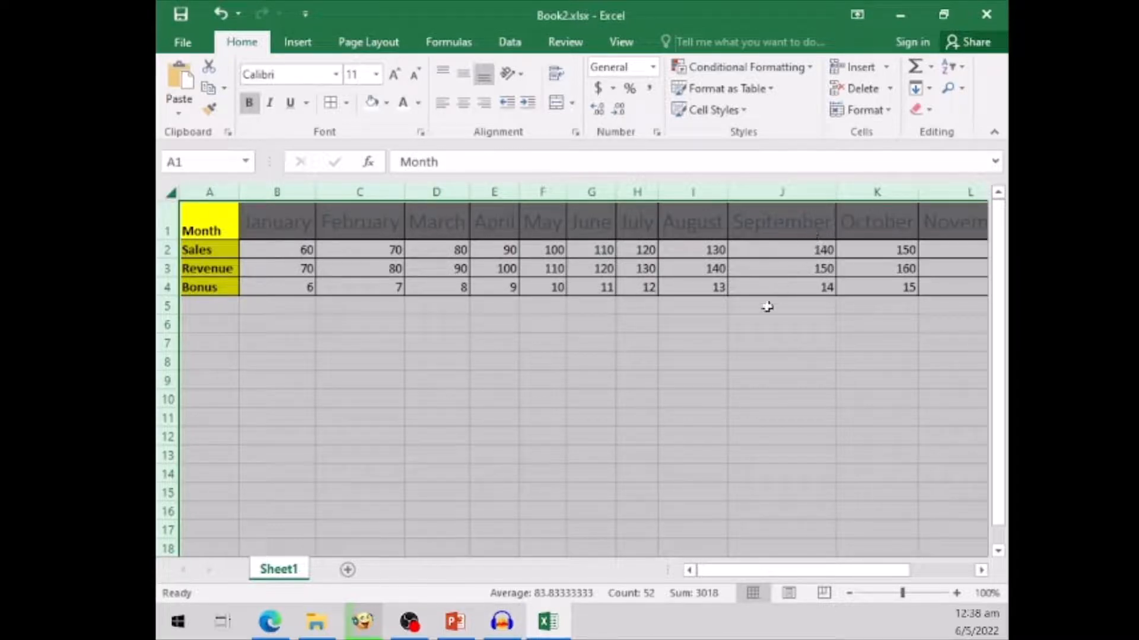
left_click_drag(838, 185, 843, 181)
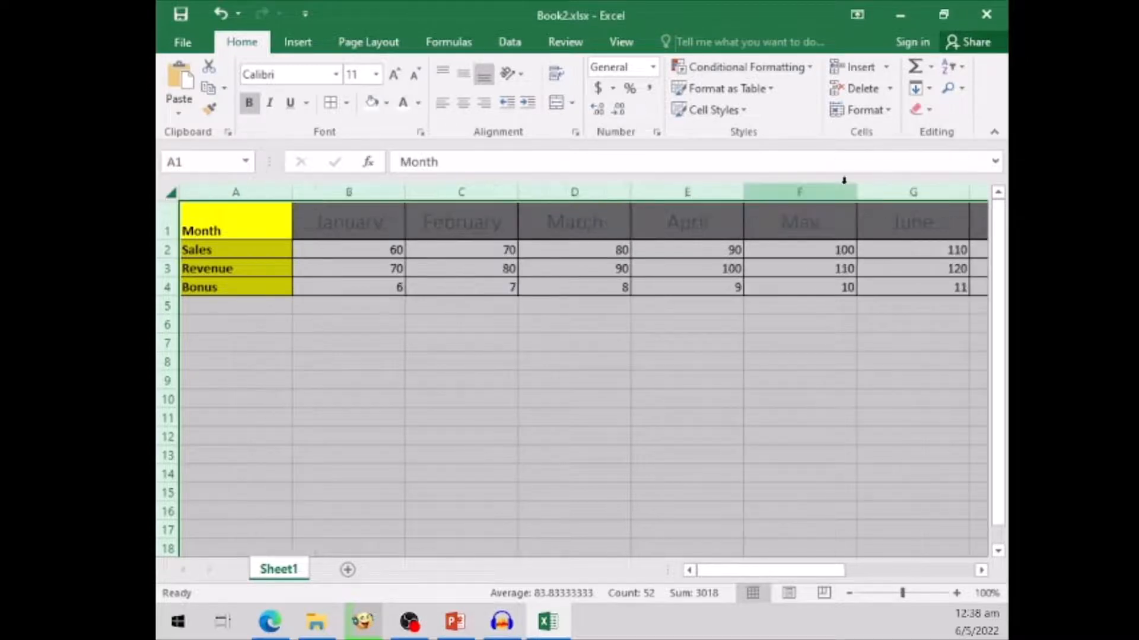
left_click(393, 320)
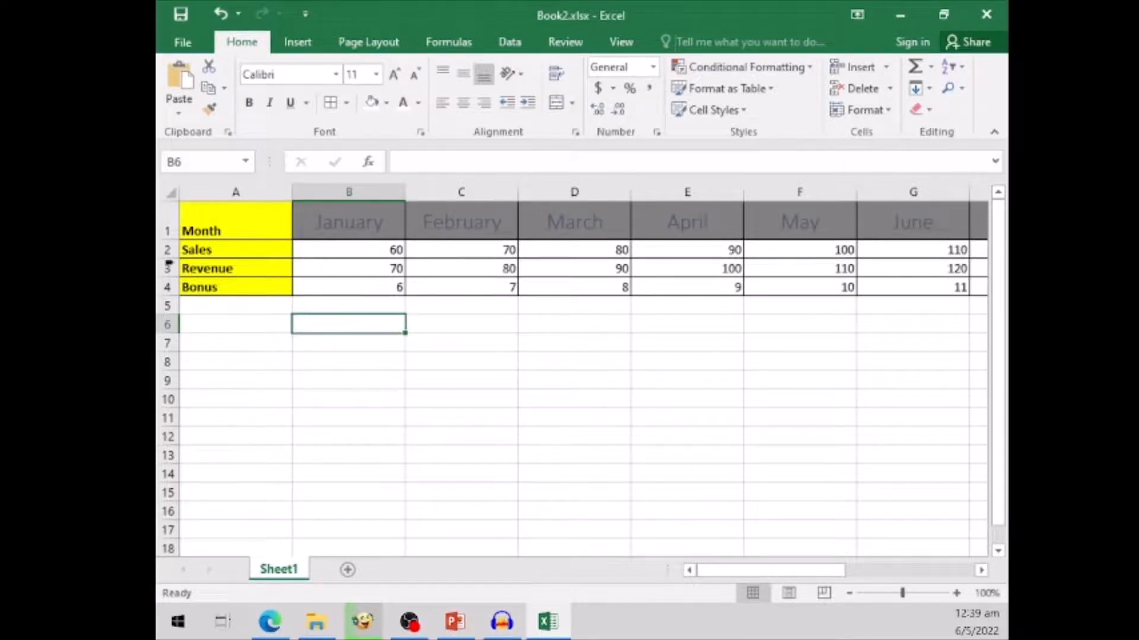
- Insert a blank row above the month heading row
left_click(164, 217)
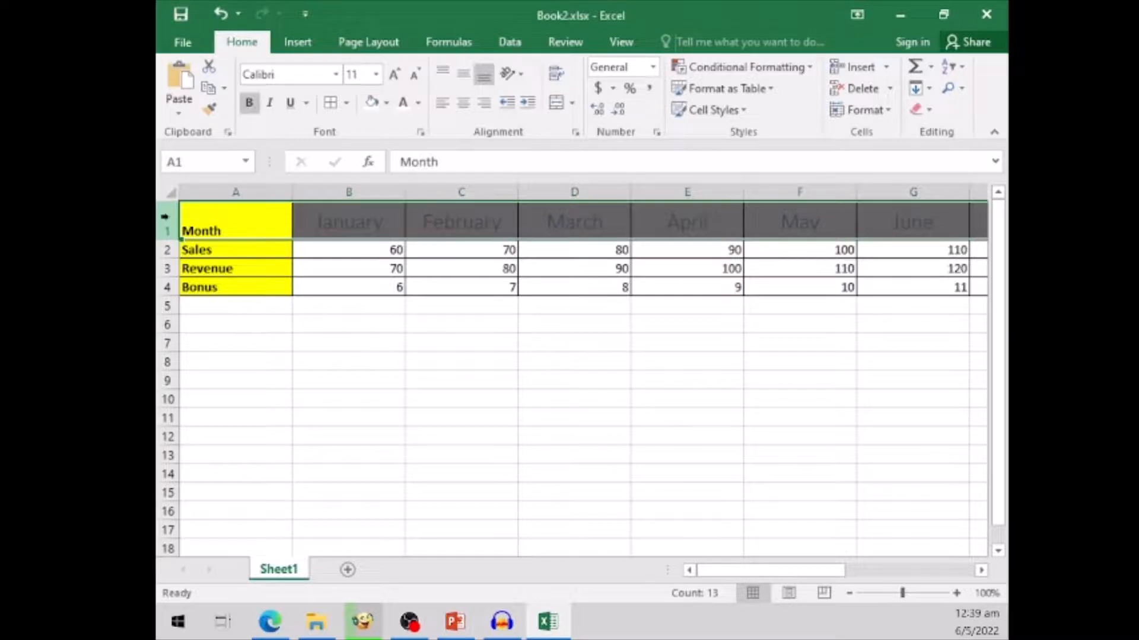
left_click(862, 70)
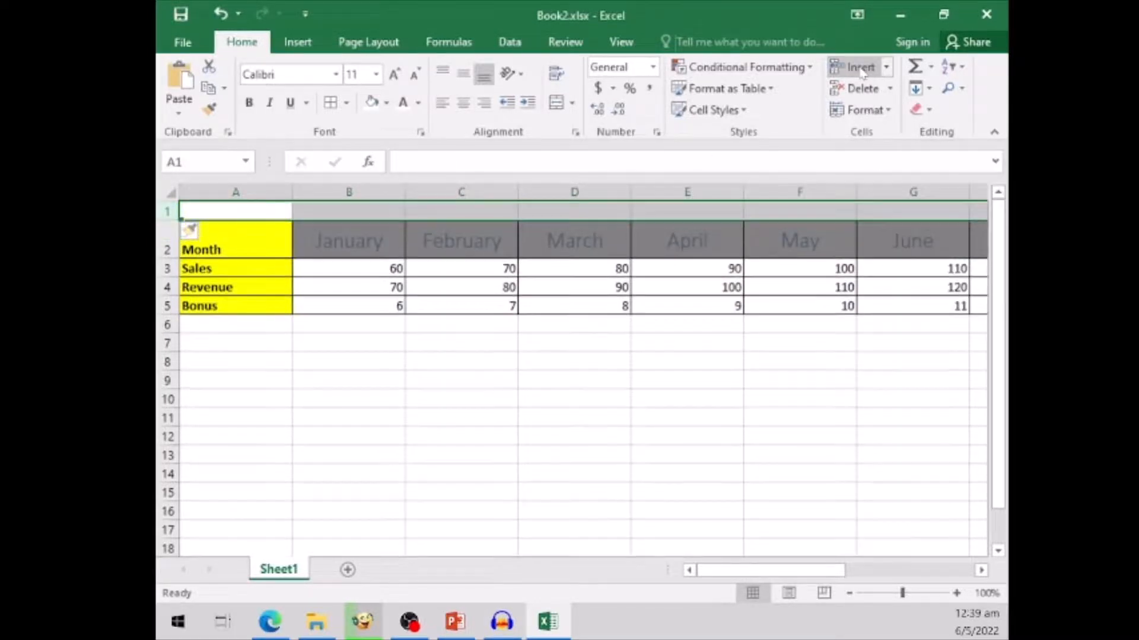
left_click(296, 416)
- Enter the title PERSONAL SALES FORECAST in cell A1
left_click(260, 208)
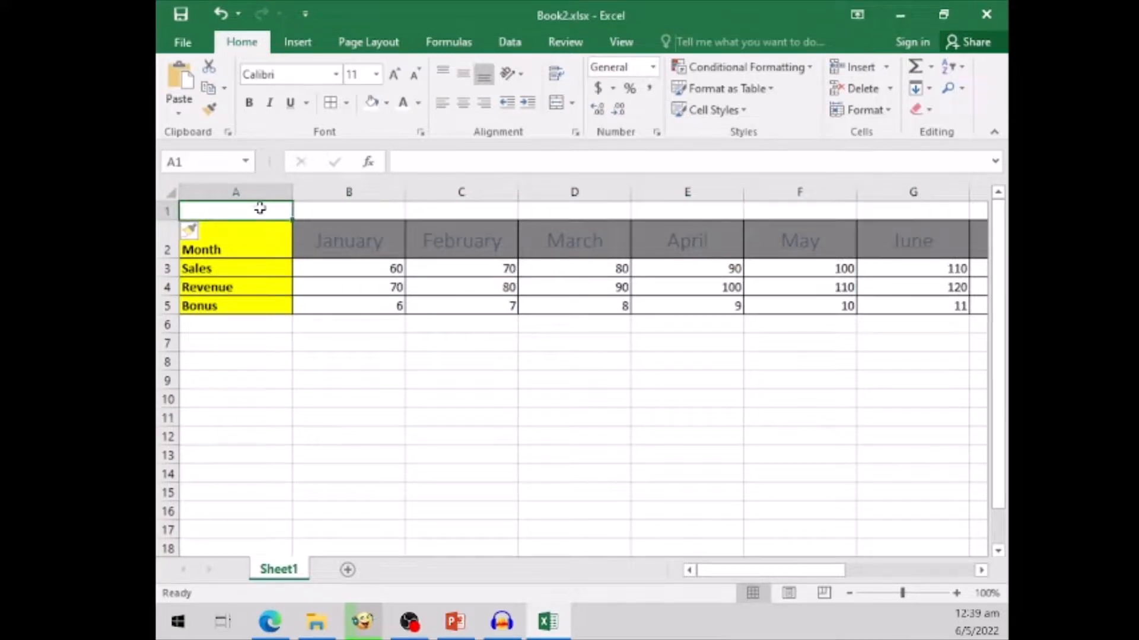
type("PERSONAL SALES FORECAST")
left_click(444, 407)
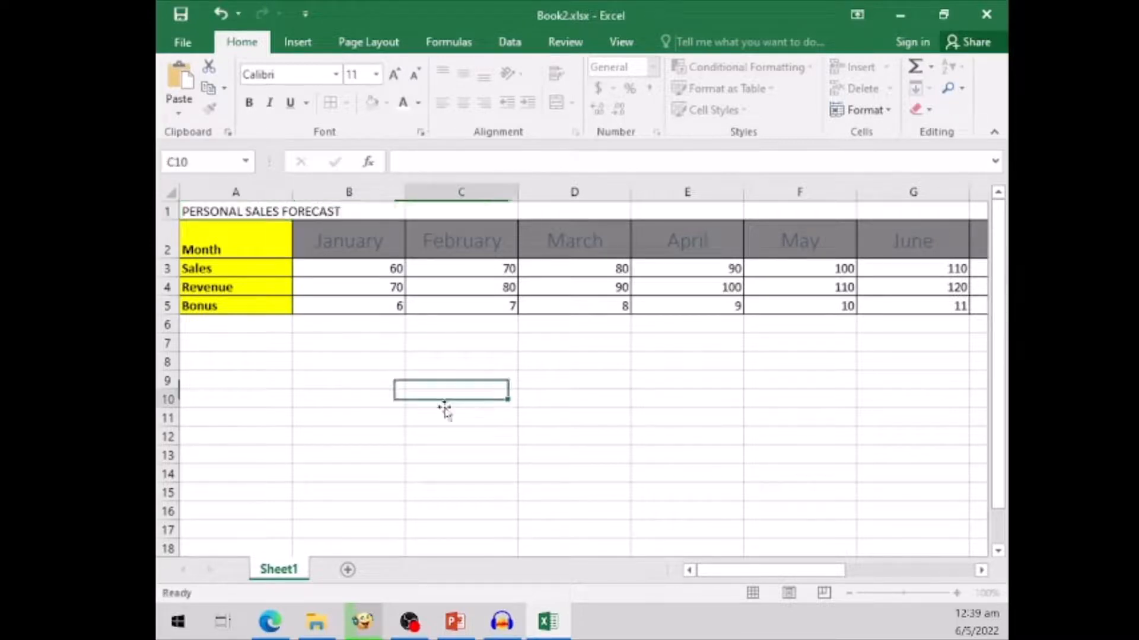
- Set the title in A1 to font size 18 and make it bold
left_click(235, 212)
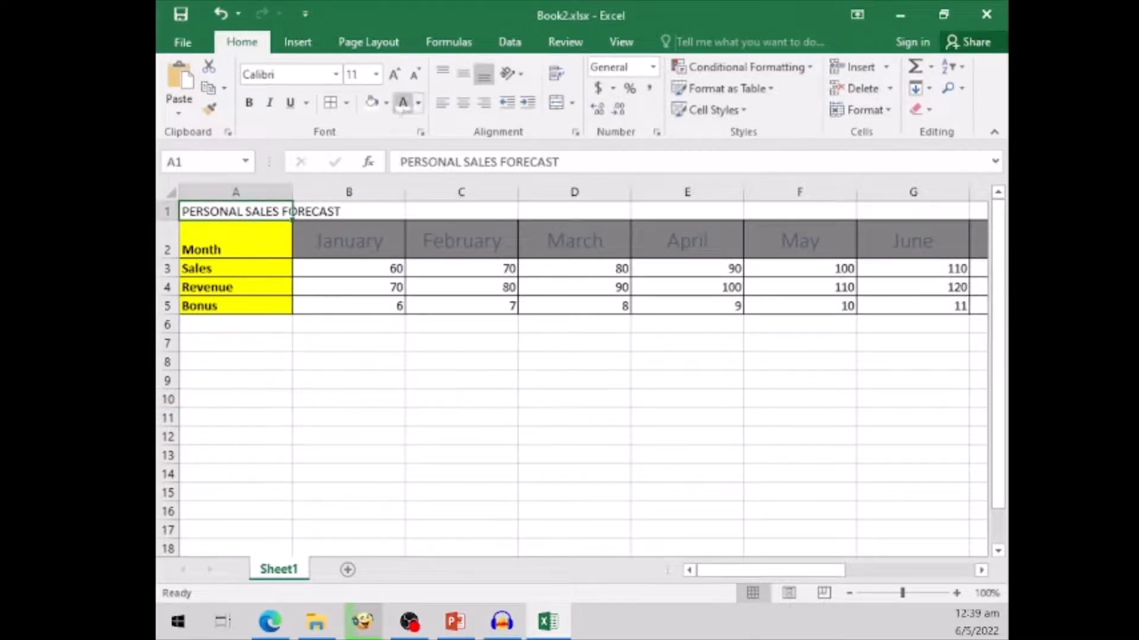
left_click(376, 74)
left_click(360, 221)
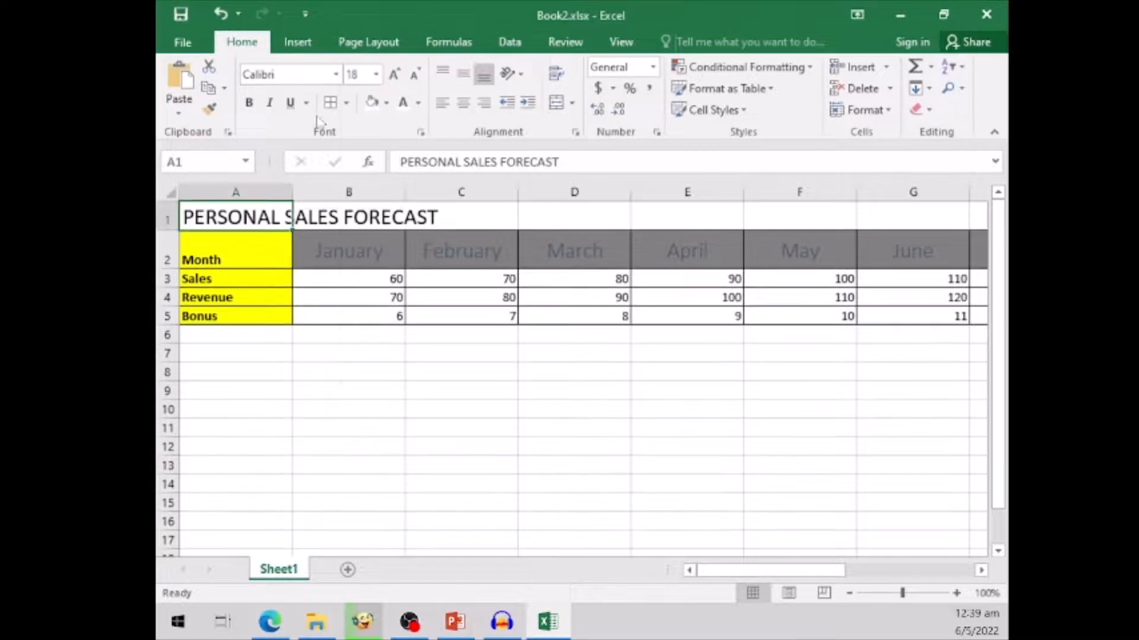
left_click(248, 103)
left_click(357, 461)
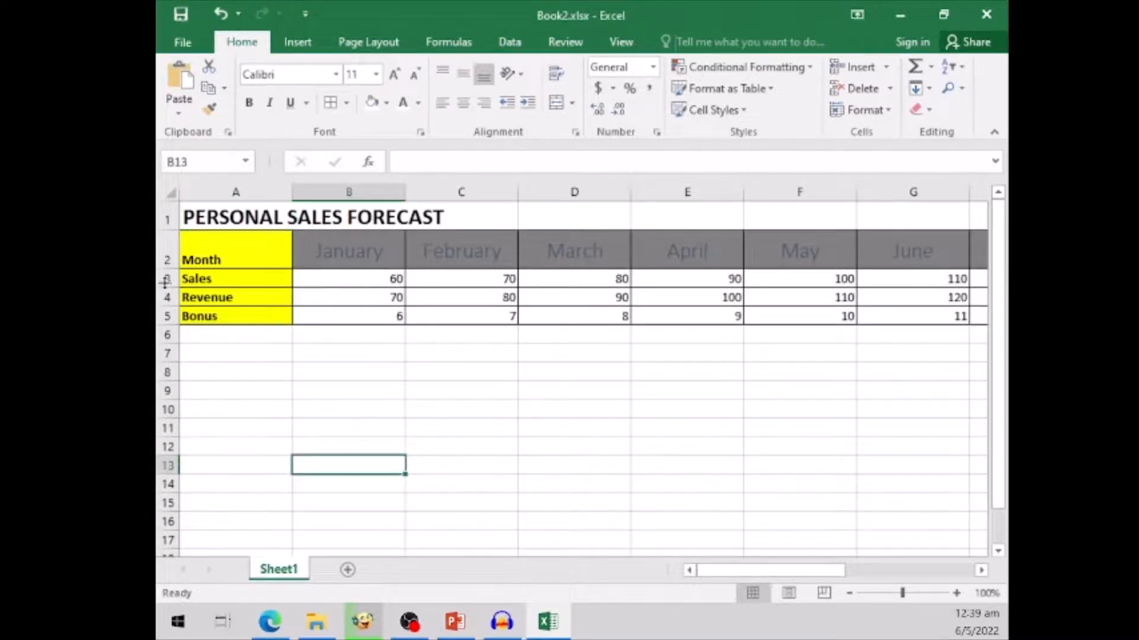
- Insert a blank row between the Revenue and Bonus rows
left_click(168, 316)
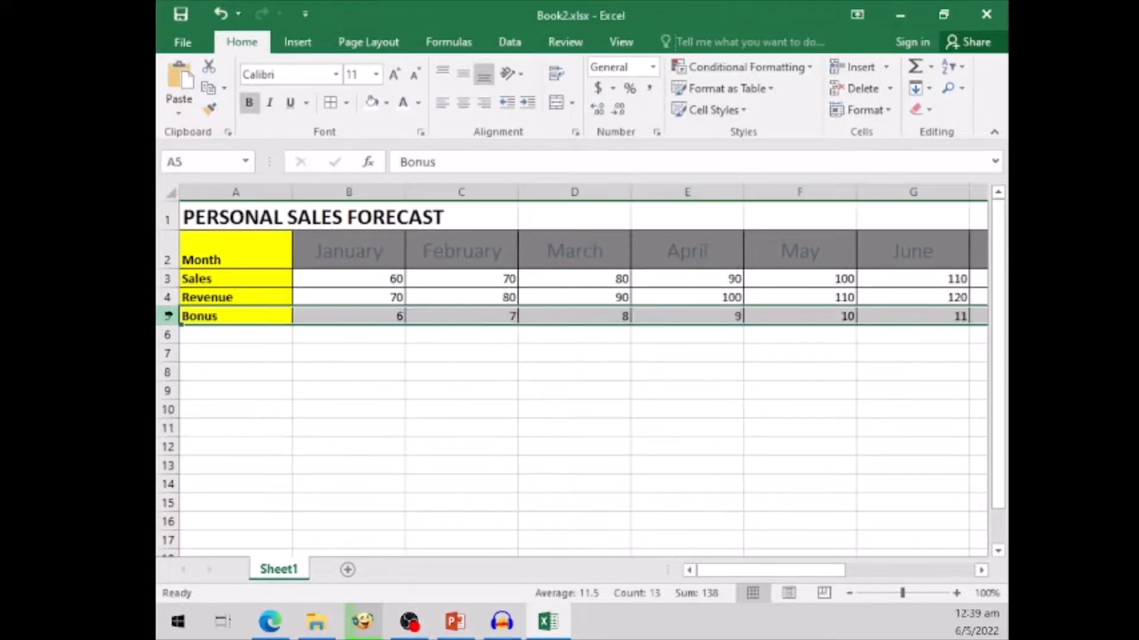
right_click(167, 316)
left_click(236, 446)
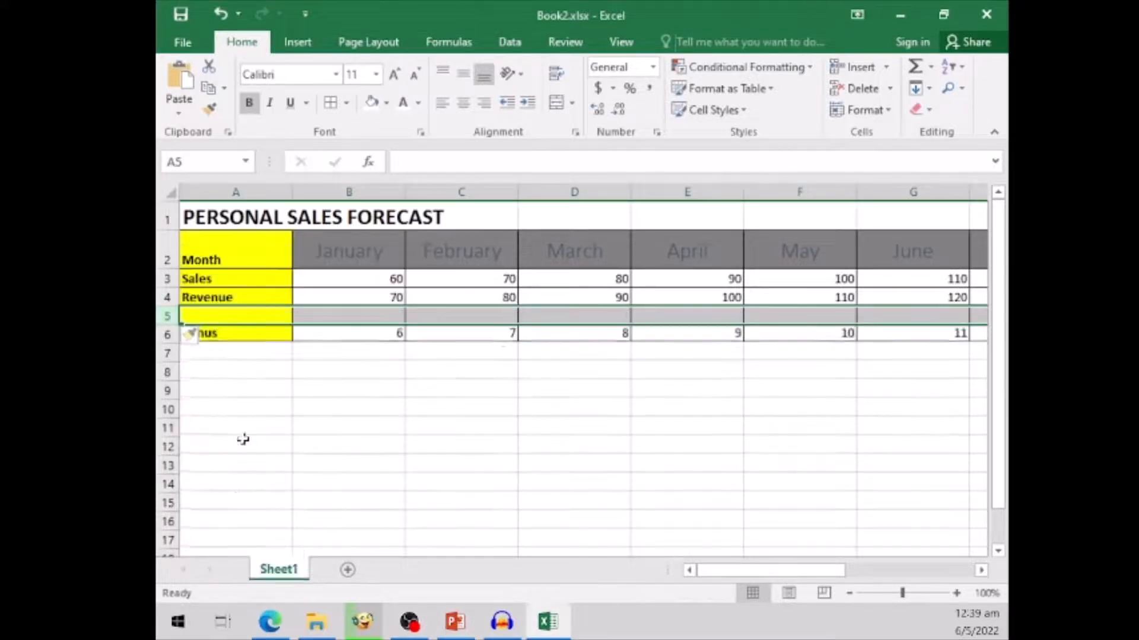
left_click(368, 404)
- Check the formatting options for the inserted row, keep Format Same As Above, and enter the label Fixed Income in A5
left_click(262, 313)
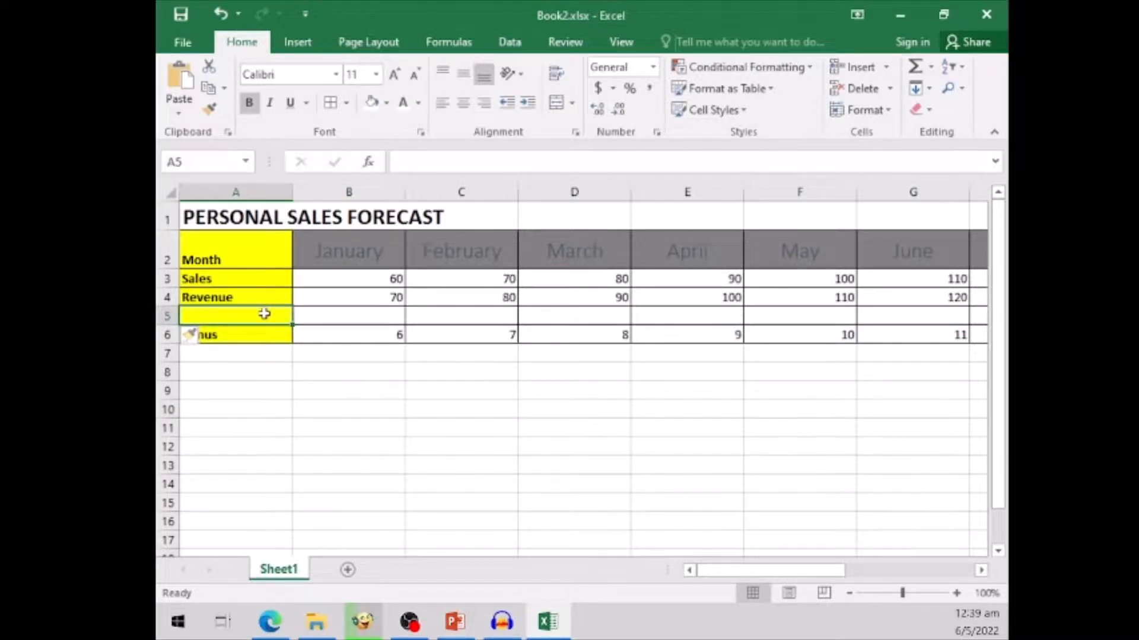
left_click(206, 336)
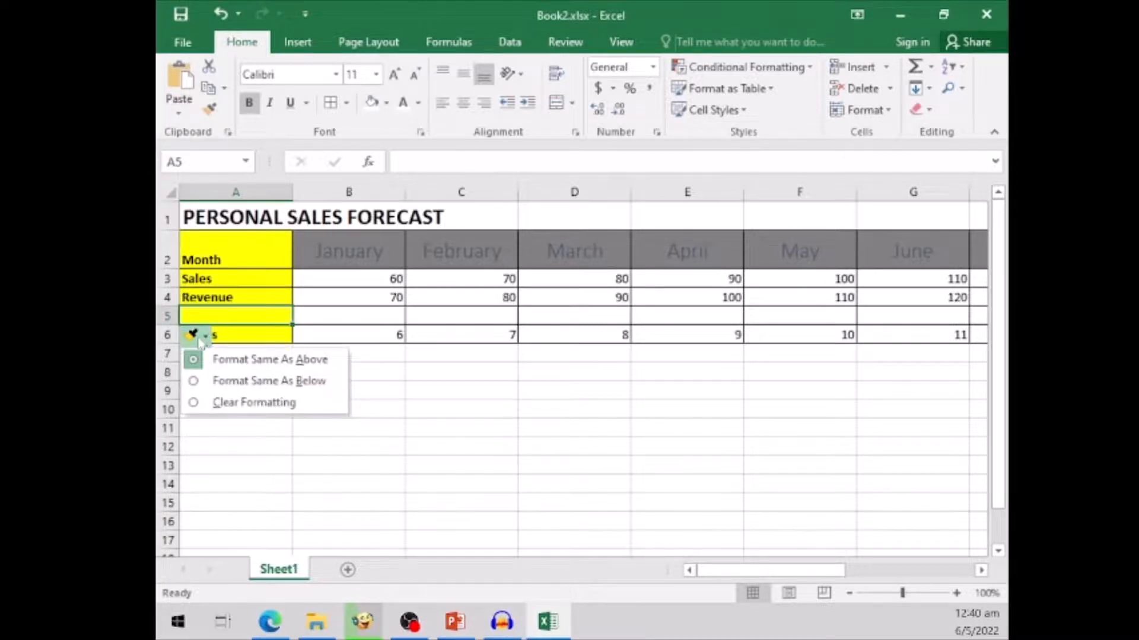
left_click(230, 315)
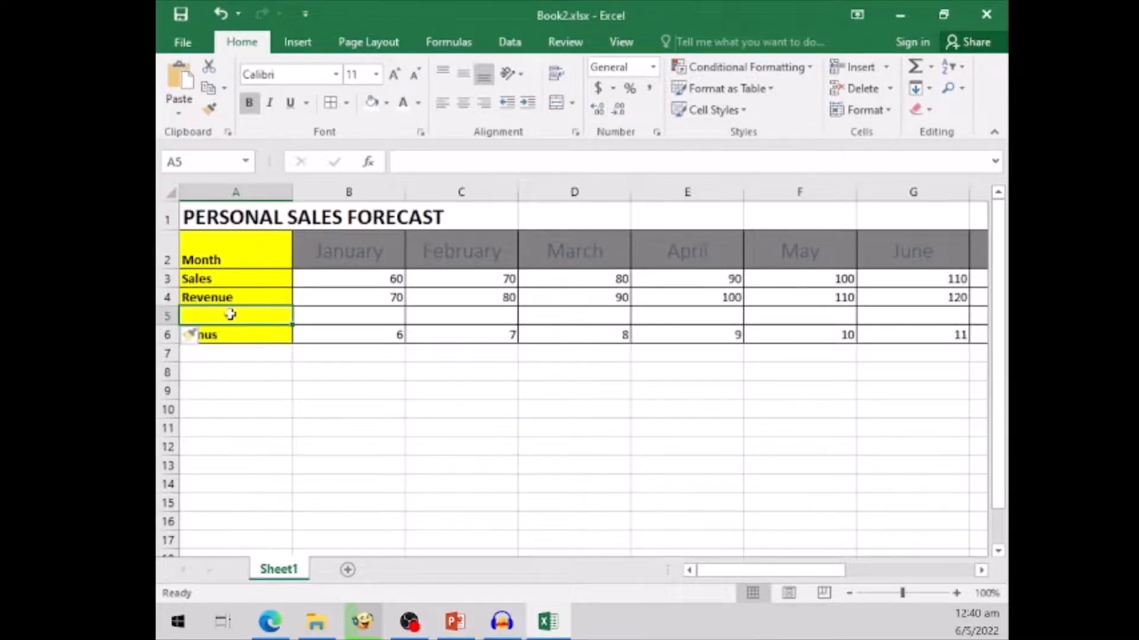
type("Fixed Income")
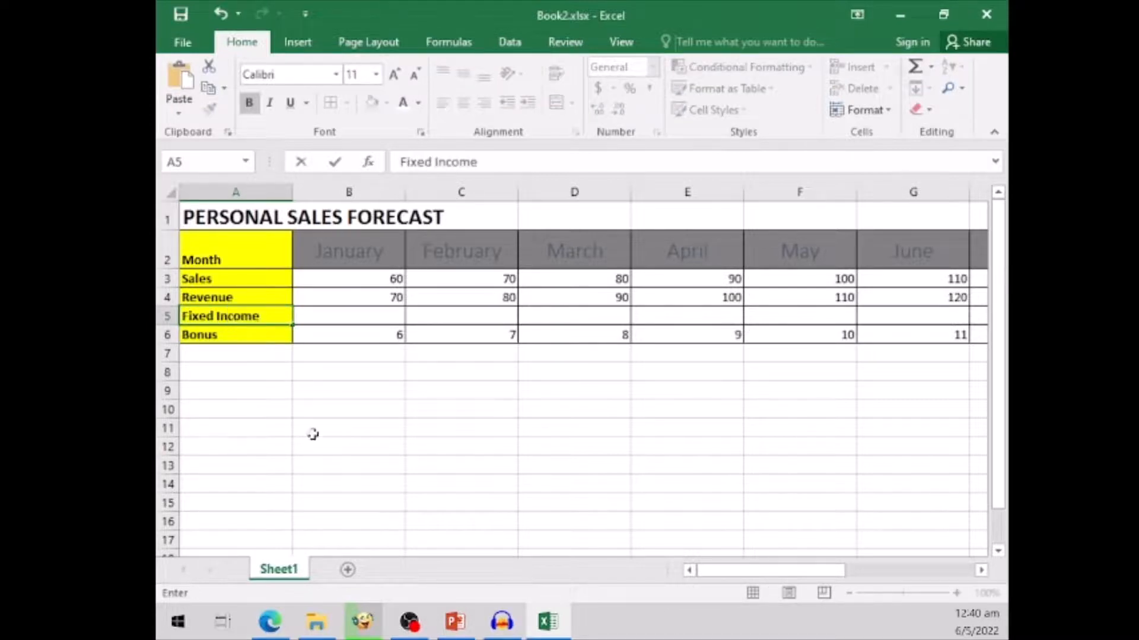
left_click(314, 435)
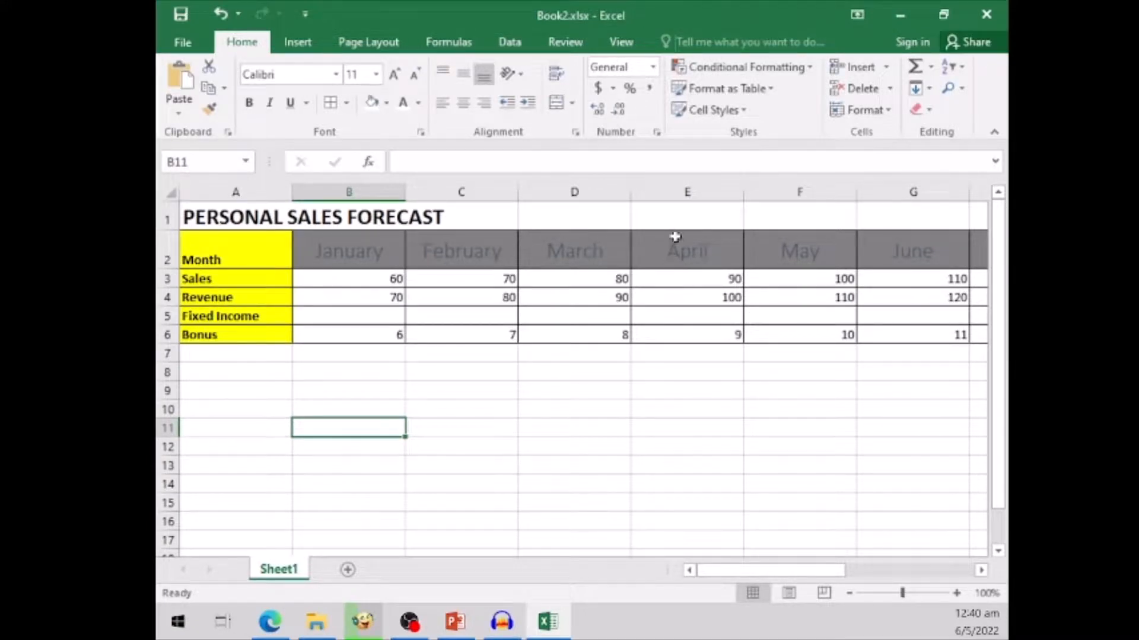
- Insert a blank column between the March and April columns
left_click(665, 189)
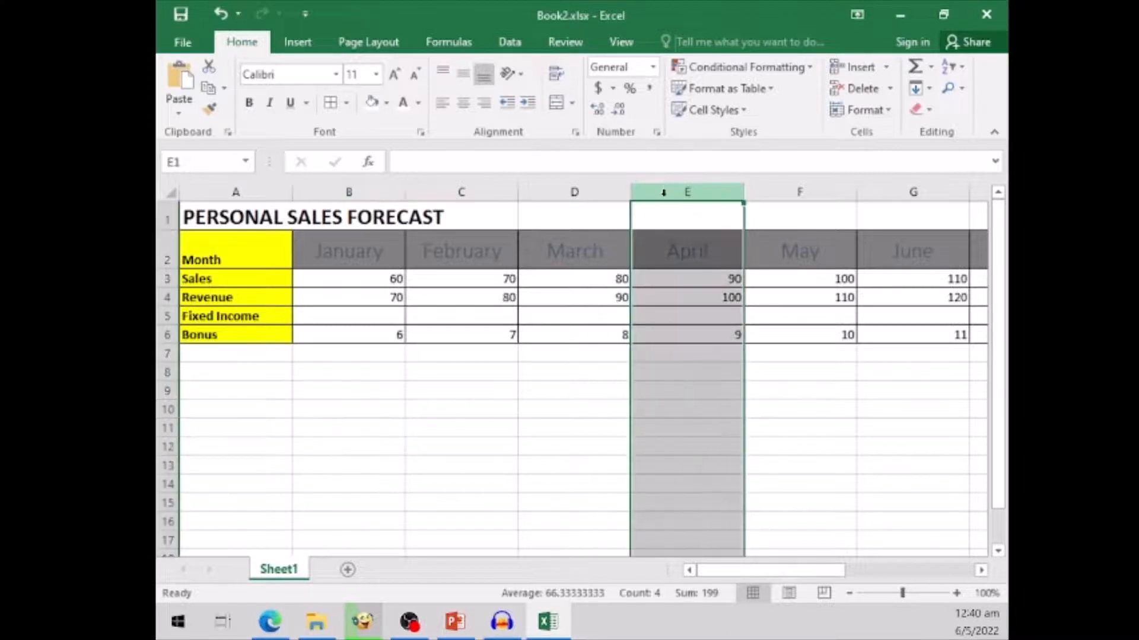
left_click(981, 570)
left_click(981, 571)
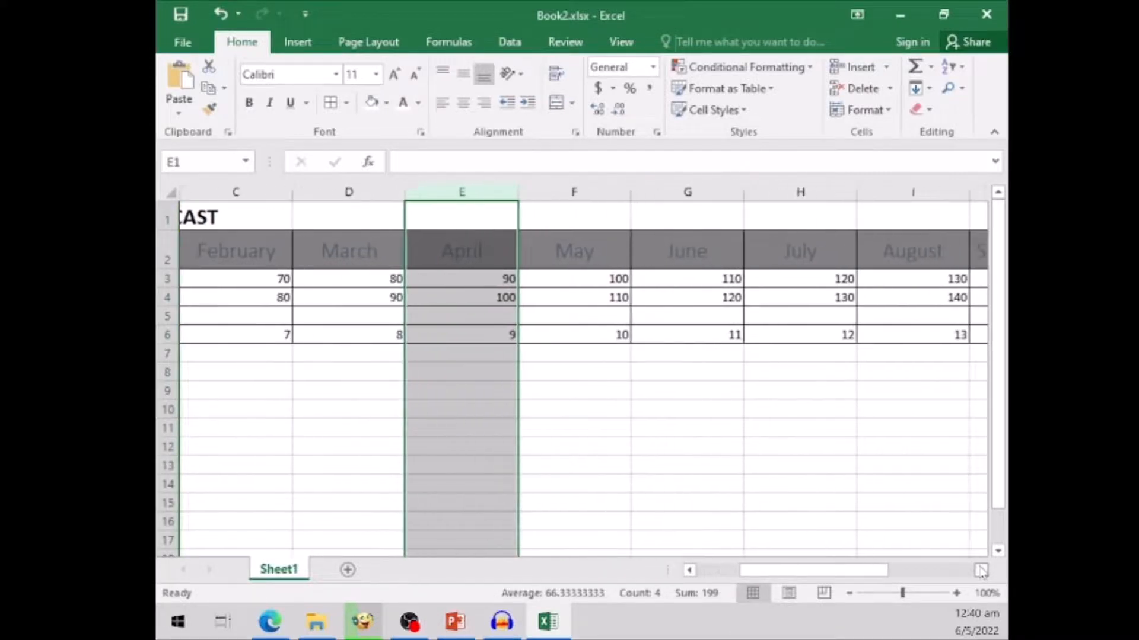
left_click(981, 570)
left_click(981, 571)
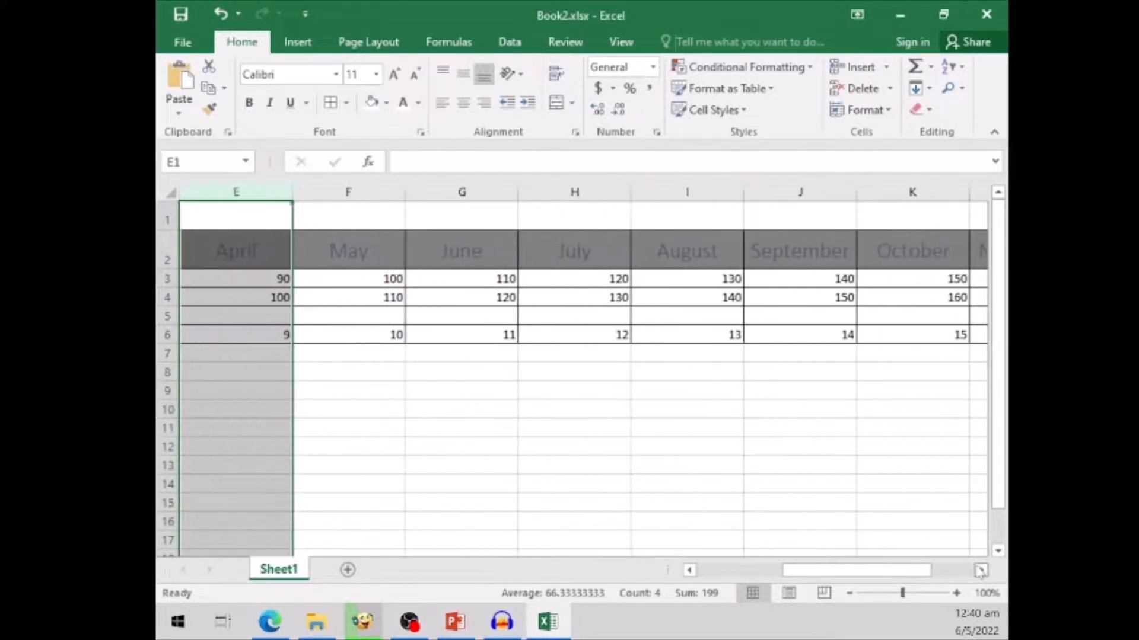
left_click(689, 570)
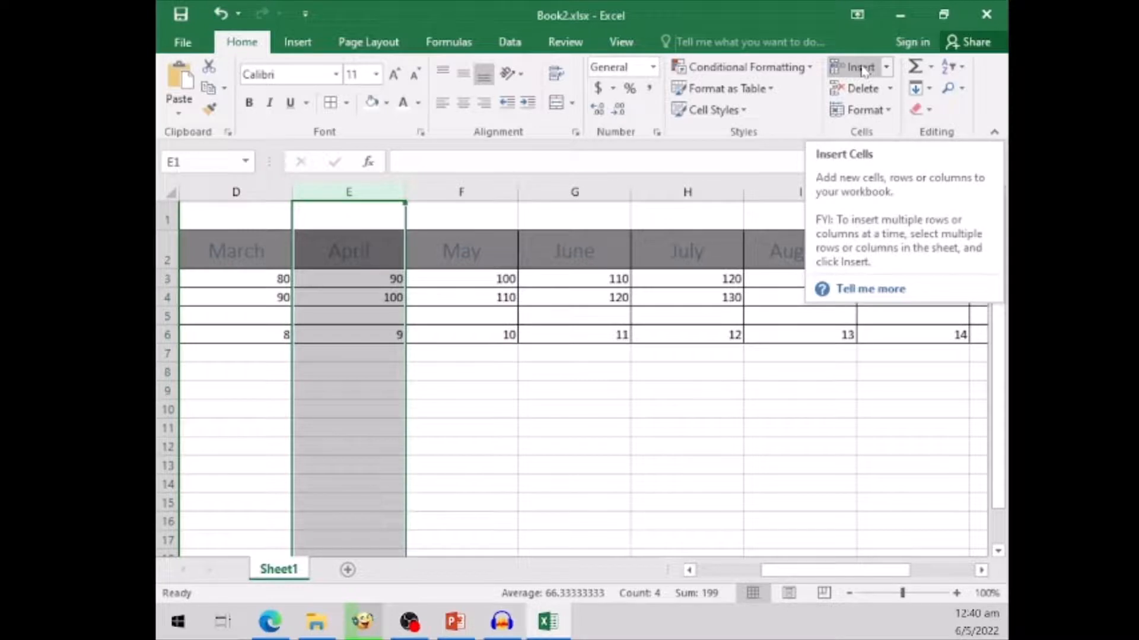
left_click(863, 69)
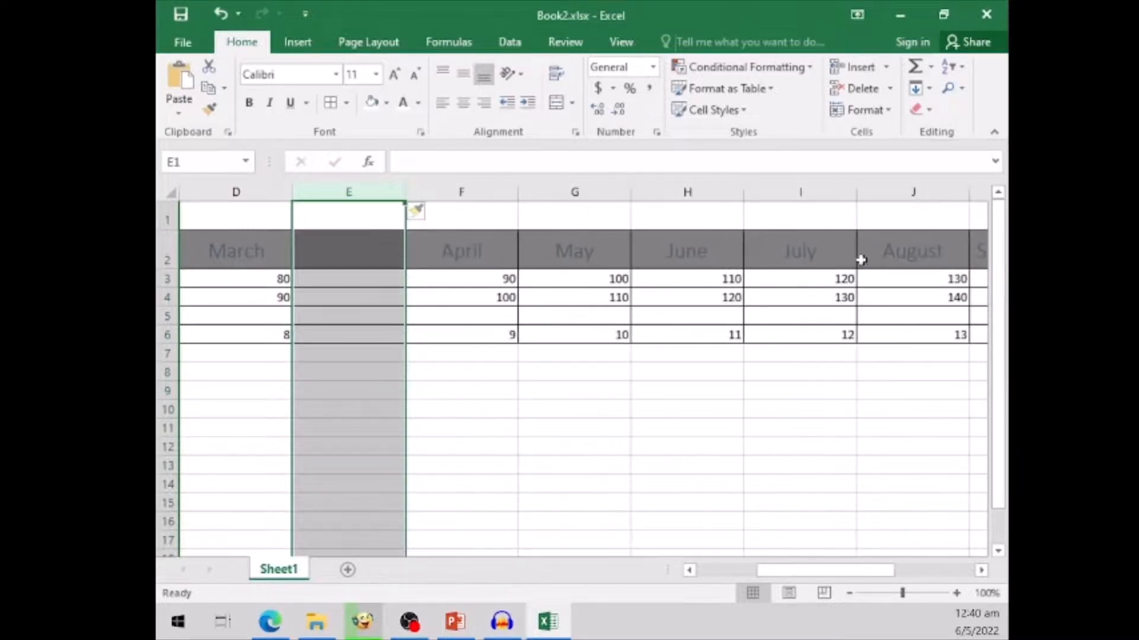
- Enter the header QUARTER 1 SALES in cell E2 of the blank column after March
left_click(351, 263)
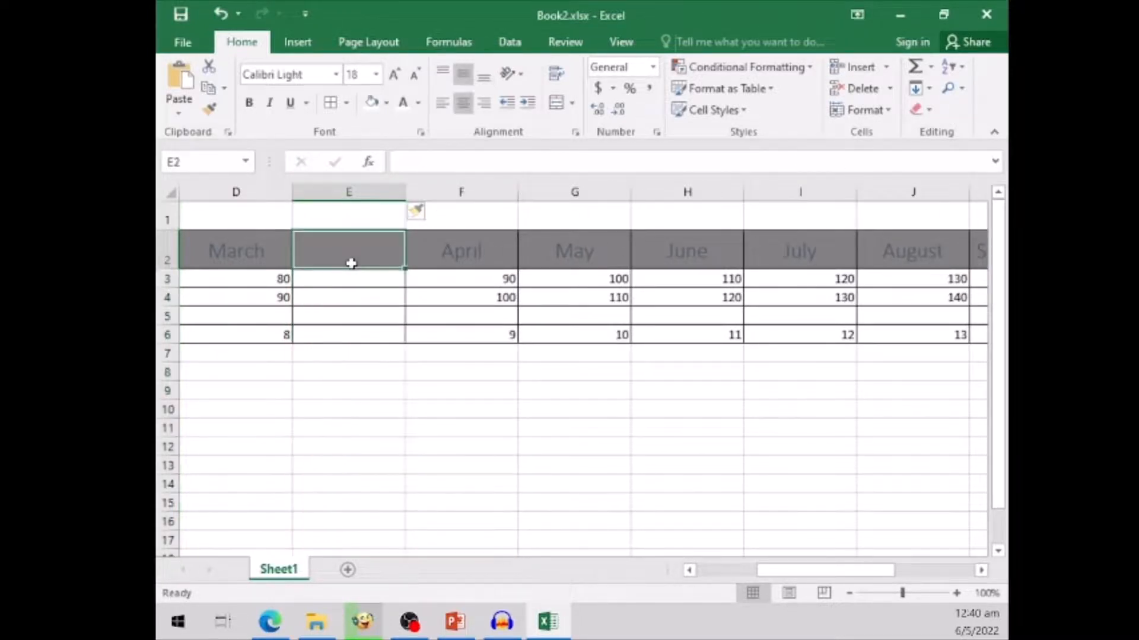
type("q")
key("BackSpace")
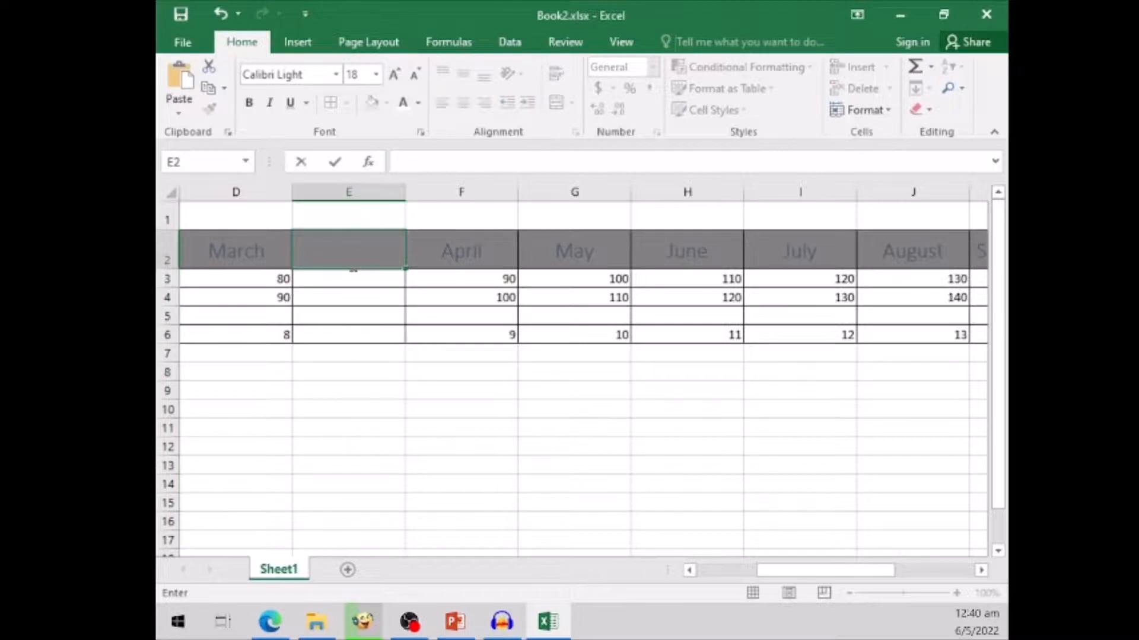
type("QUARTER 1 SALES")
left_click(622, 430)
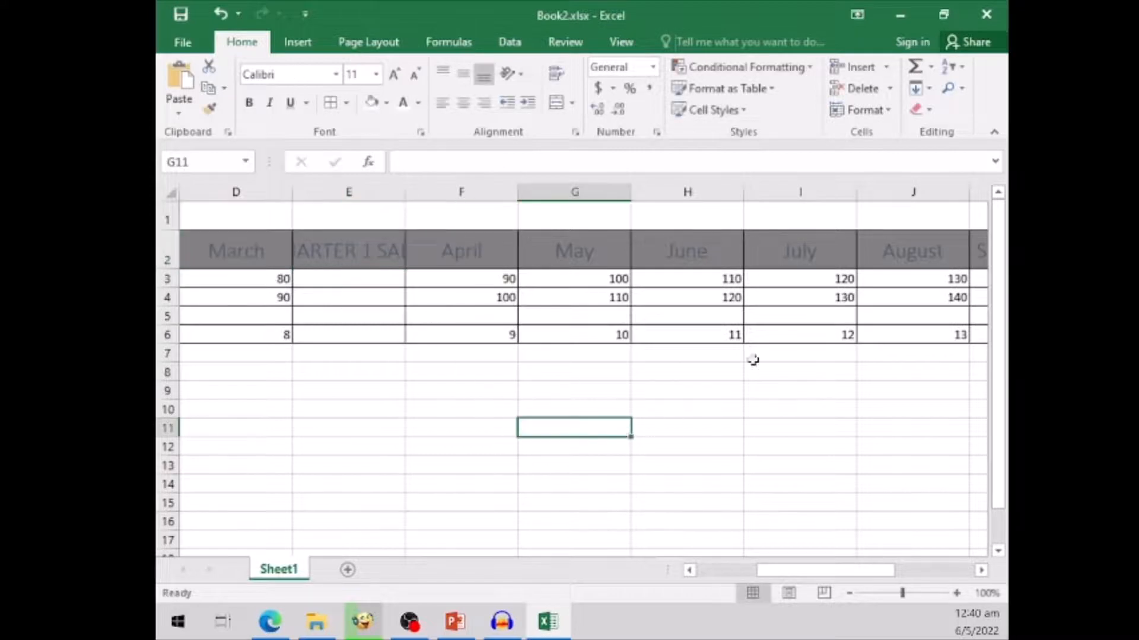
- Insert a column between June and July and enter the header QUARTER 2 SALES in I2
left_click(783, 192)
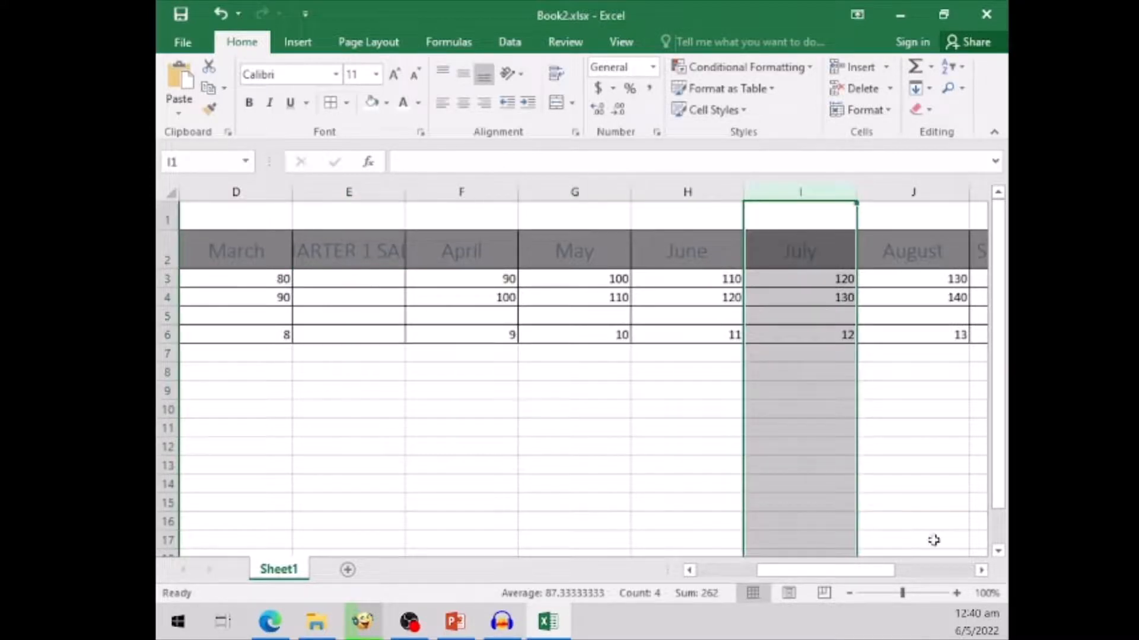
left_click(981, 570)
left_click(982, 570)
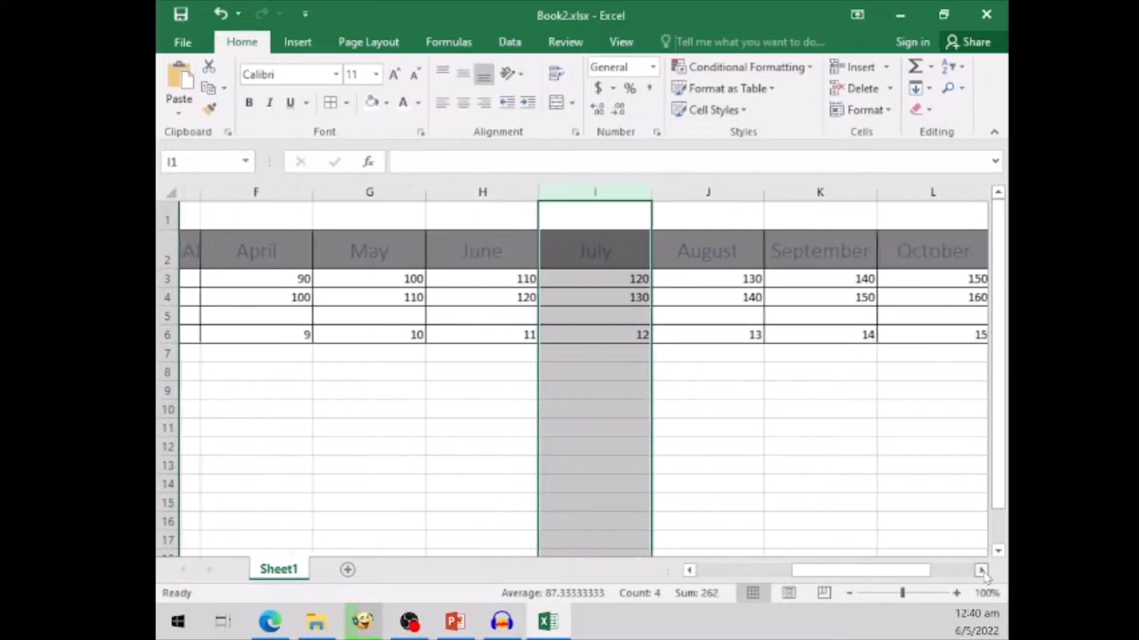
left_click(860, 67)
left_click(569, 247)
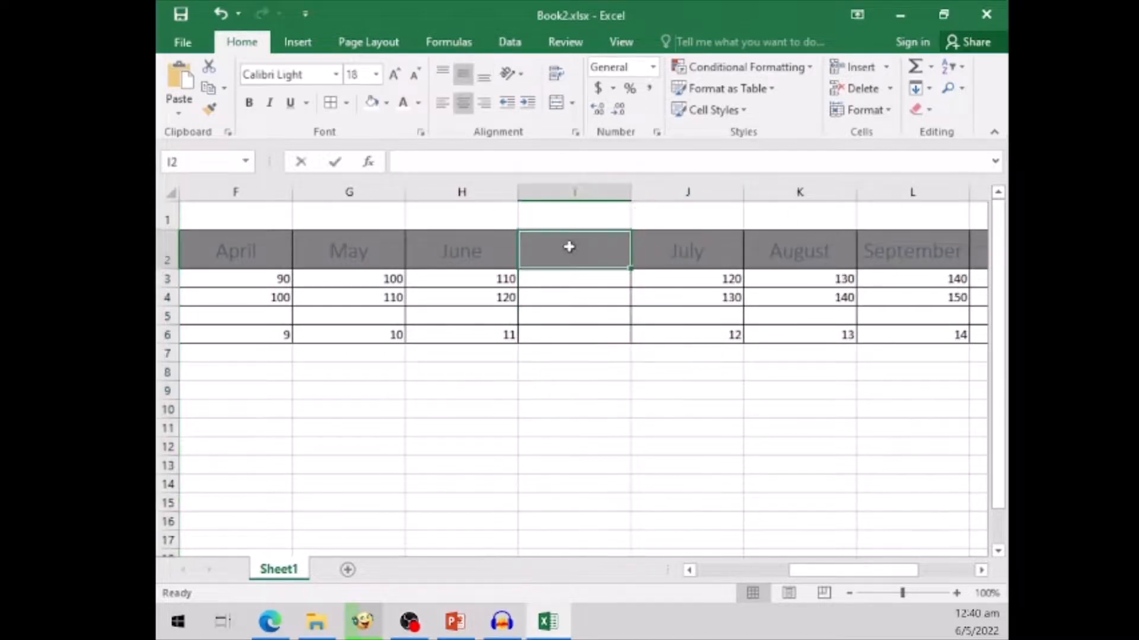
type("QUARTER 2 SALES")
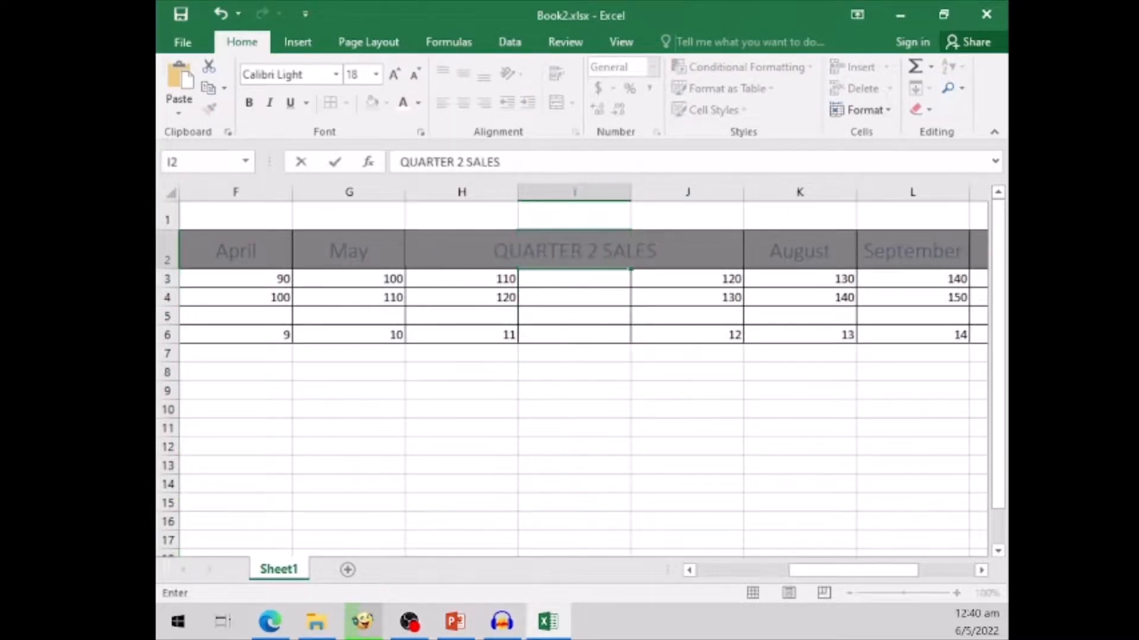
- Insert a column between September and October and enter the header QUARTER 3 SALES in M2
left_click(981, 571)
left_click(981, 571)
left_click(982, 570)
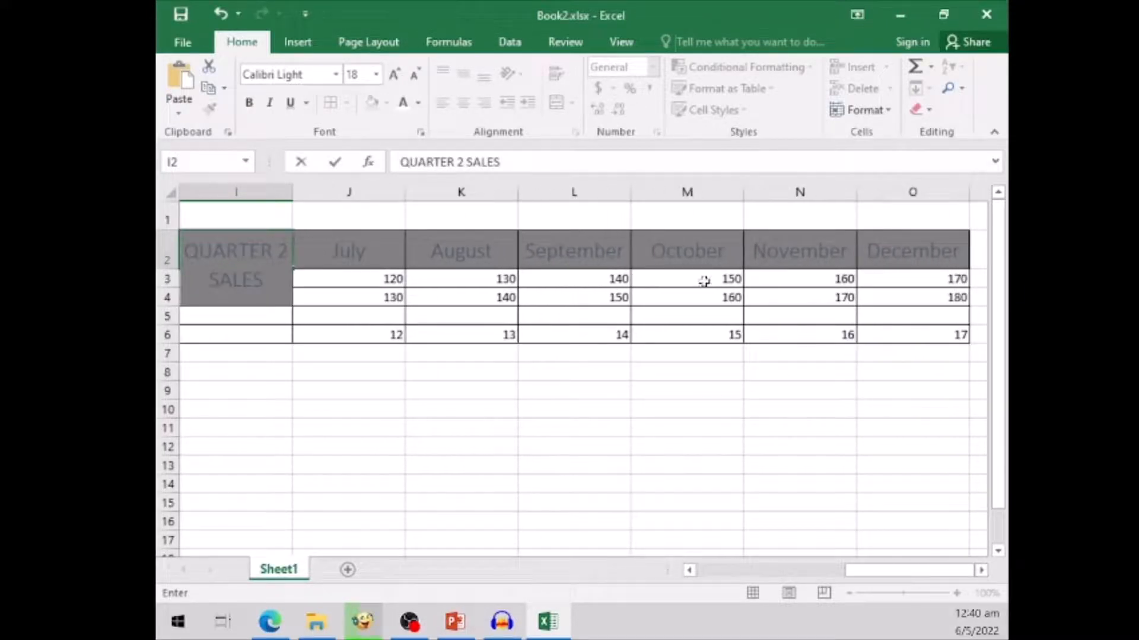
left_click(667, 191)
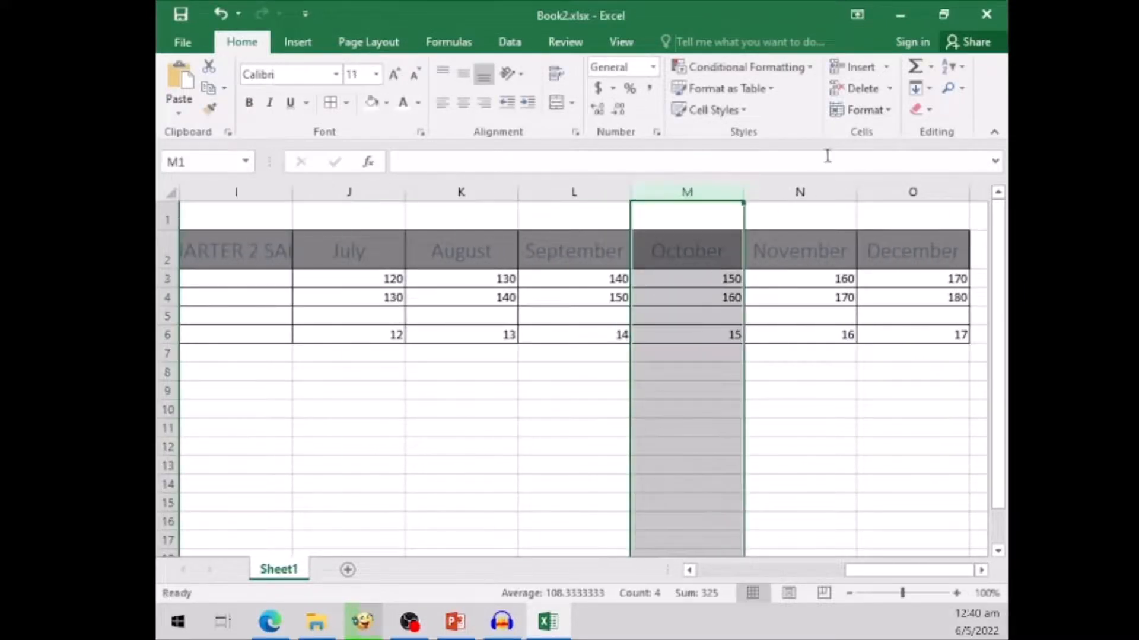
left_click(857, 66)
left_click(686, 250)
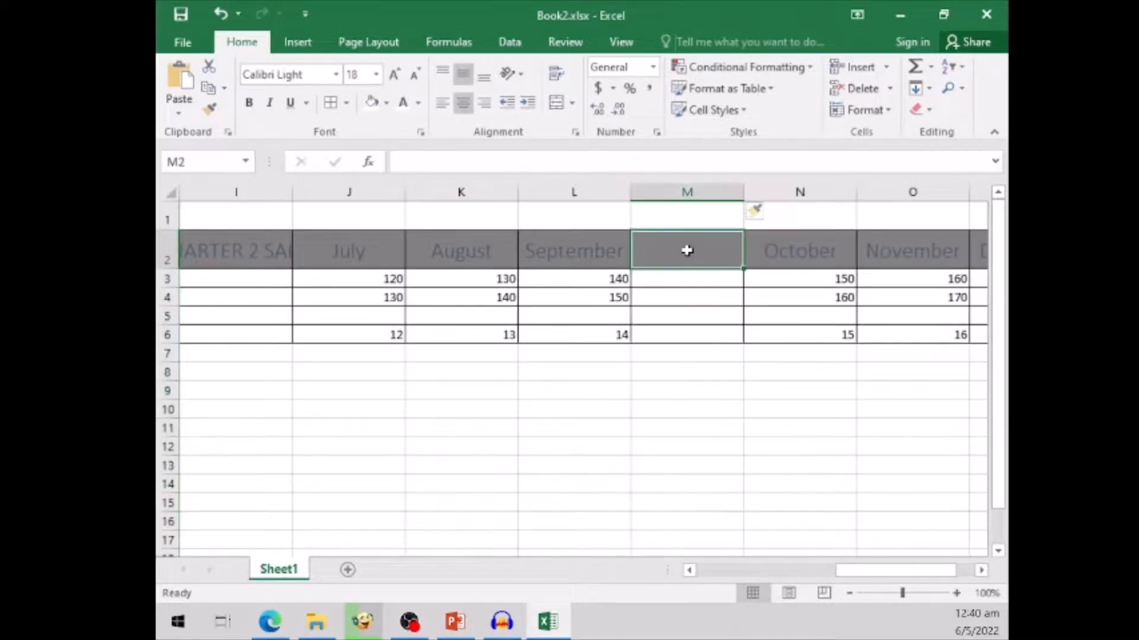
type("QUARTER")
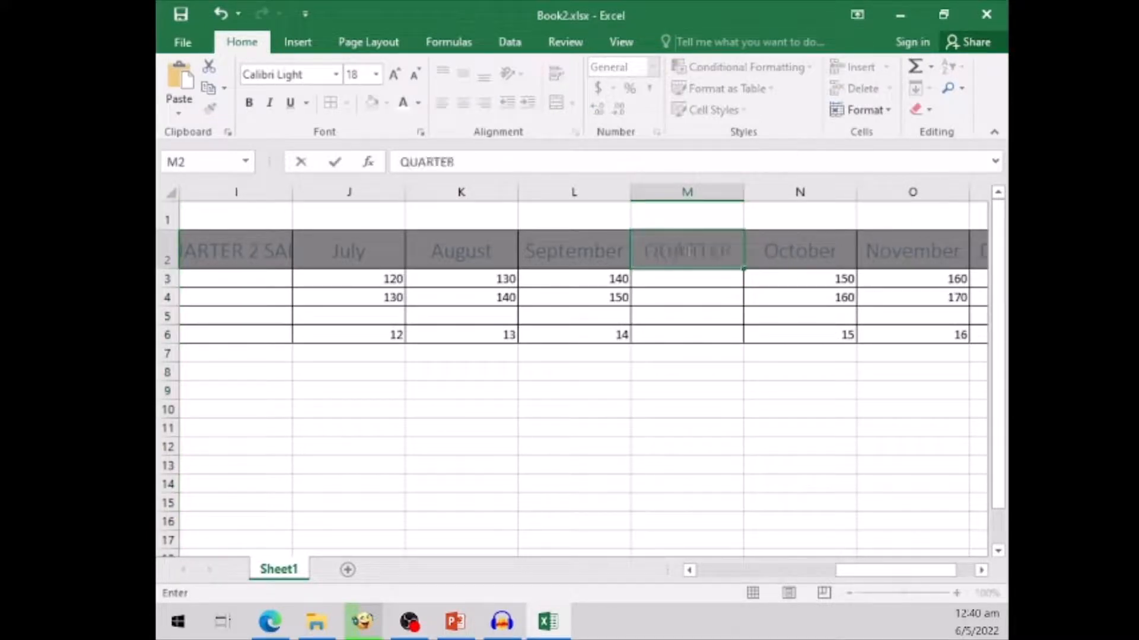
type(" 3 SALES")
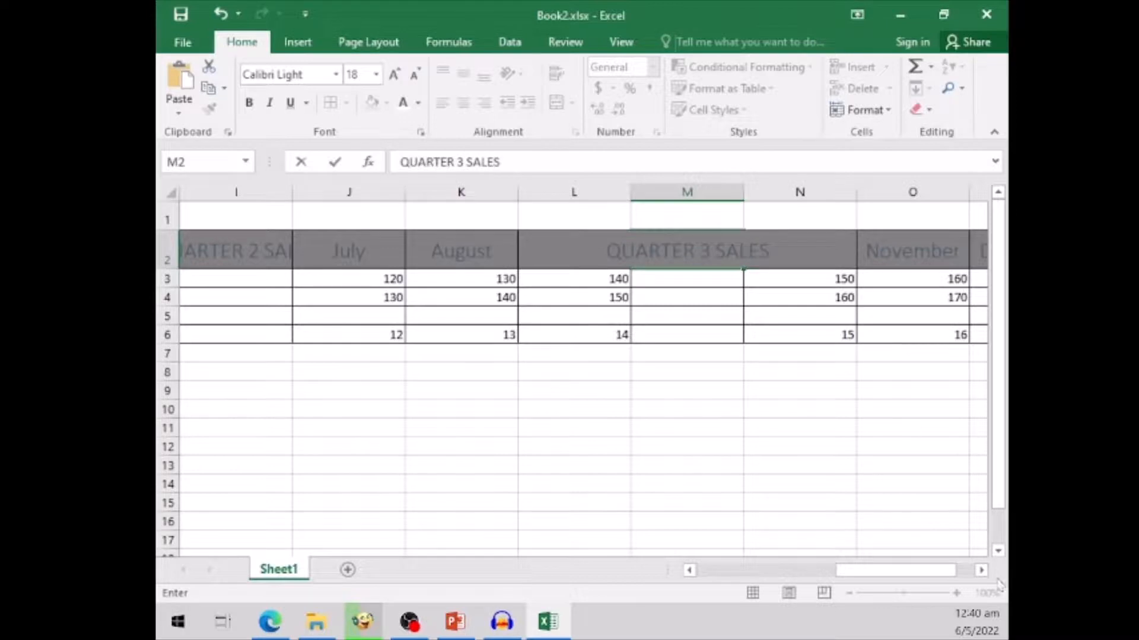
- Enter the header QUARTER 4 SALES in Q2, just after December, and select the range Q2:Q6
left_click(980, 571)
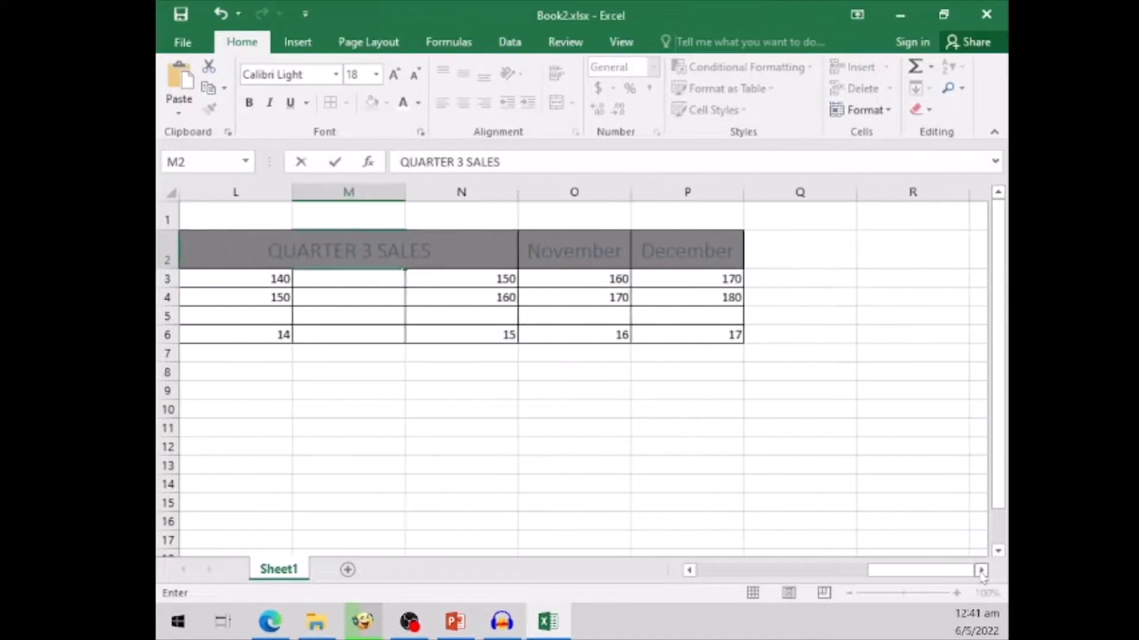
left_click(774, 253)
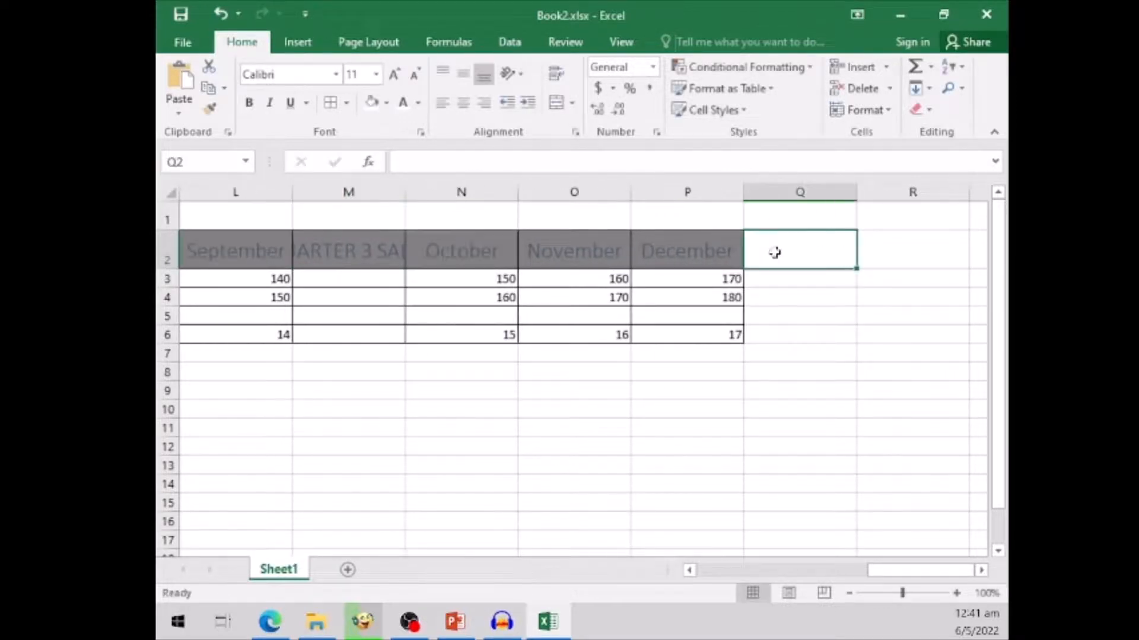
type("QUARTER ")
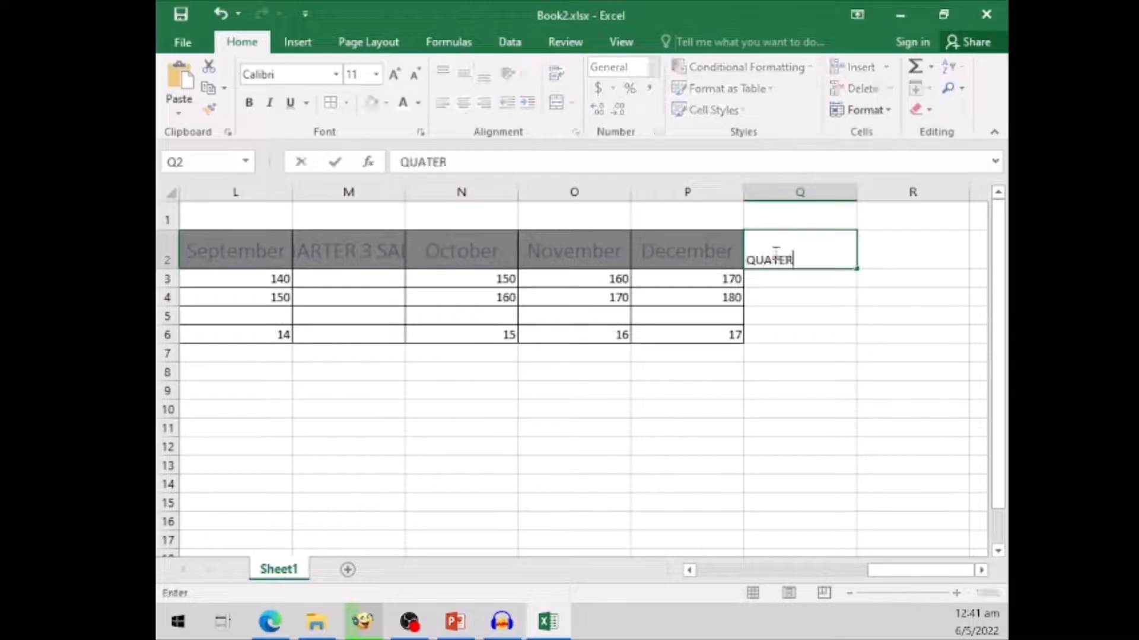
type("4 SALES")
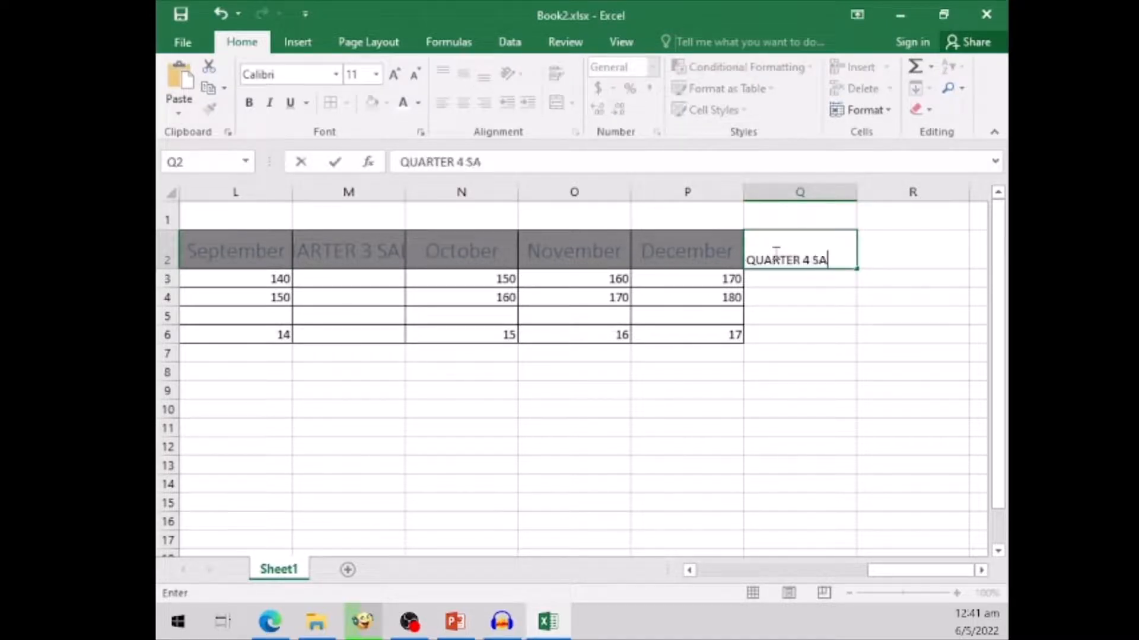
left_click(780, 448)
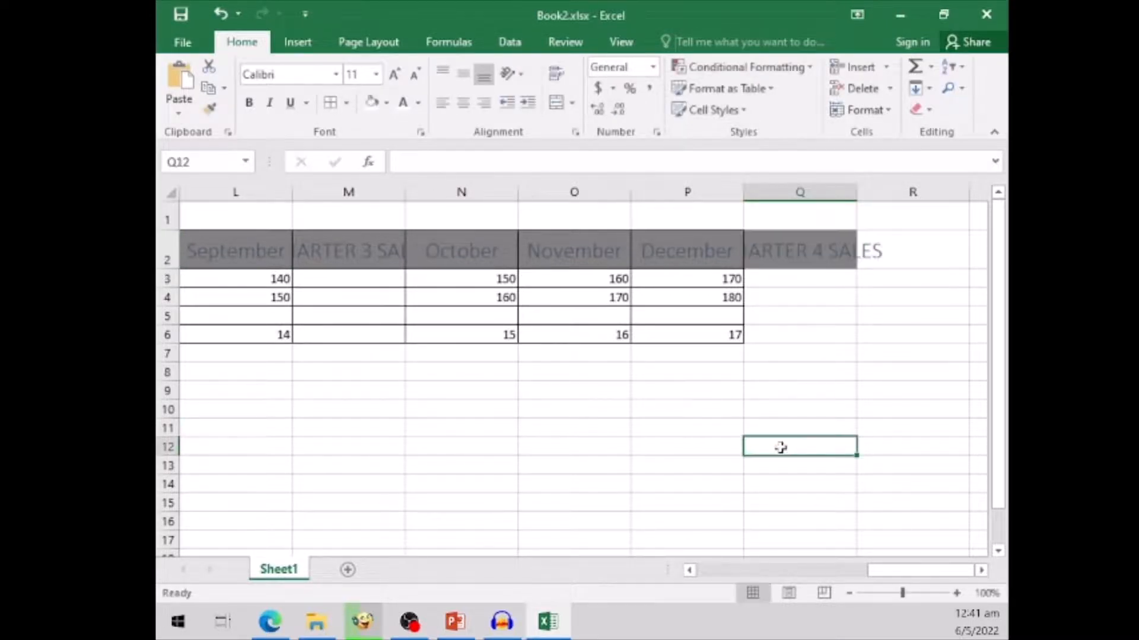
left_click(822, 241)
left_click(800, 333, "shift")
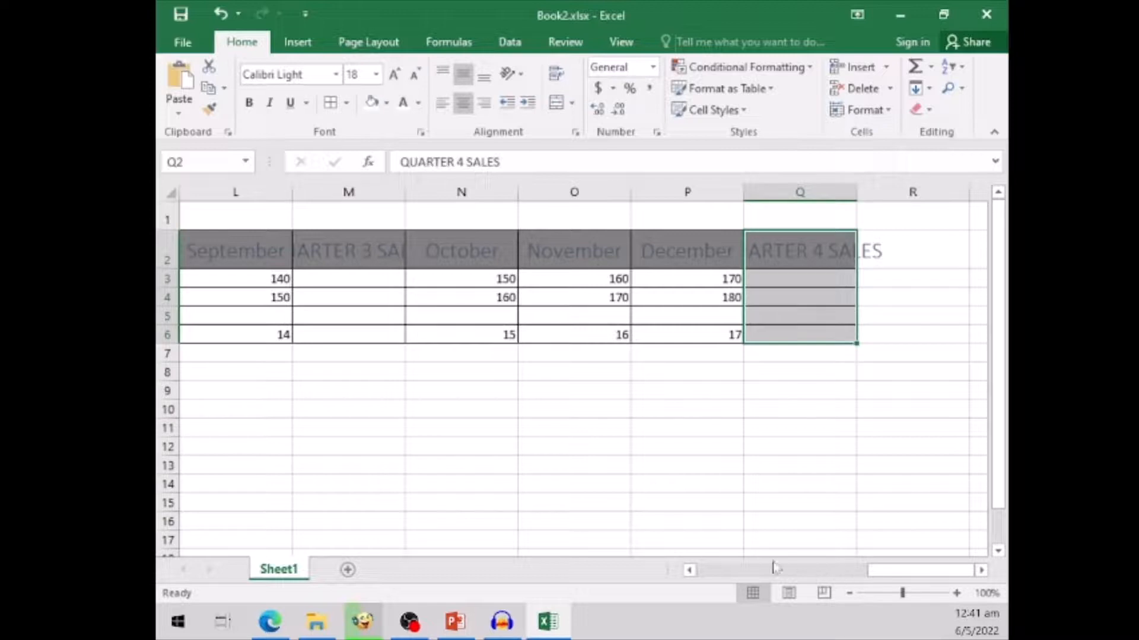
- Try inserting a single cell at D2, where March is, and undo the insertion
scroll(721, 572, "left", 1)
left_click(721, 572)
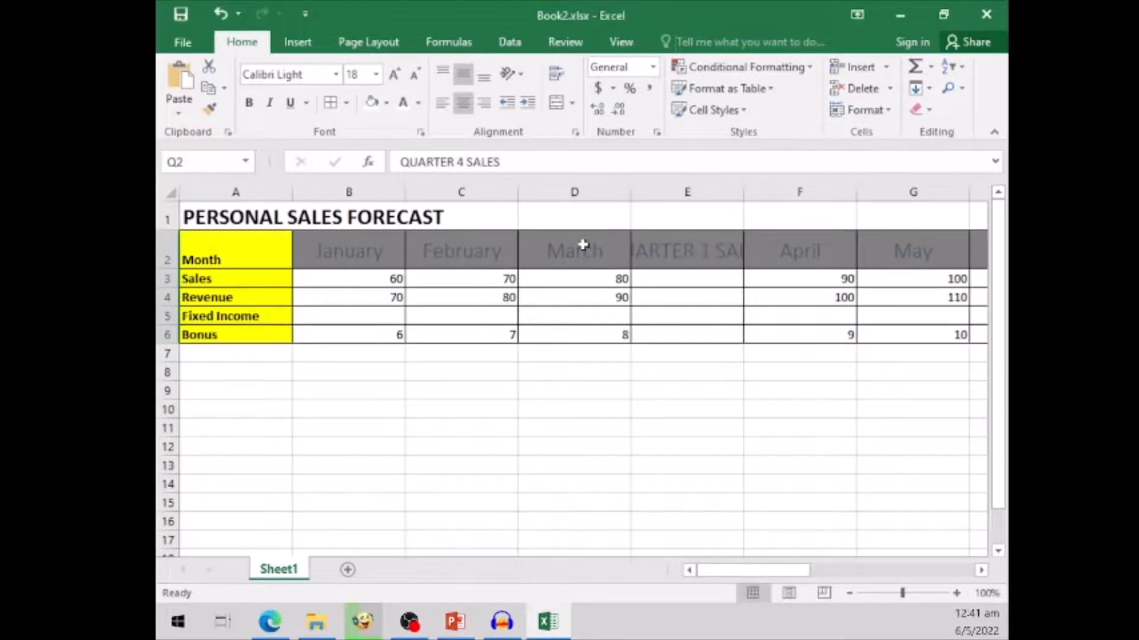
left_click(604, 254)
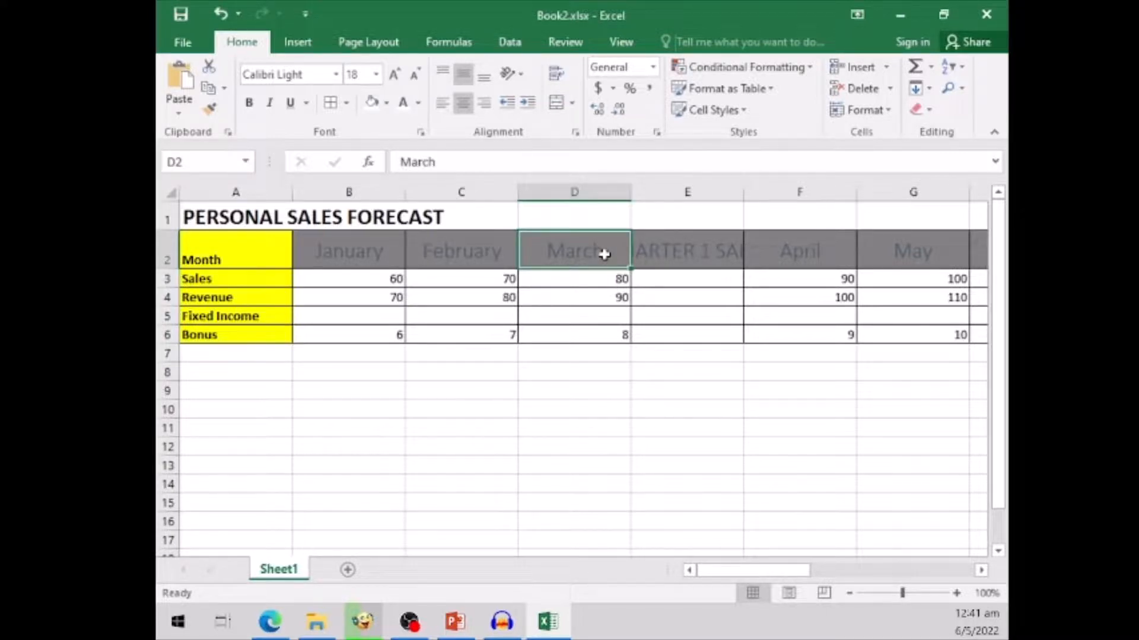
left_click(858, 67)
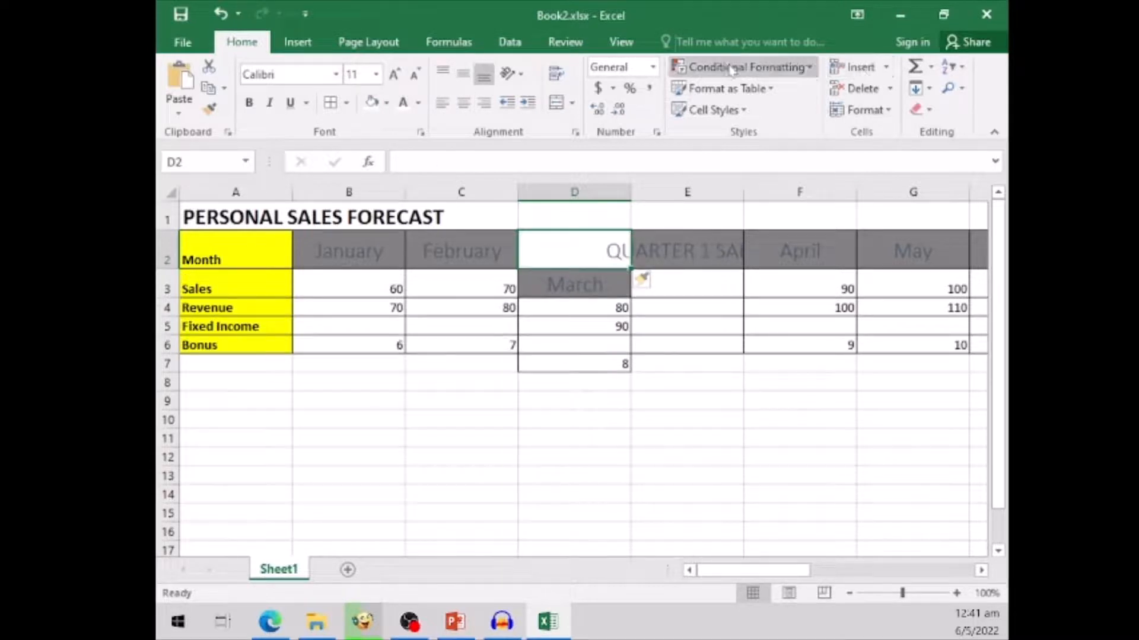
left_click(222, 20)
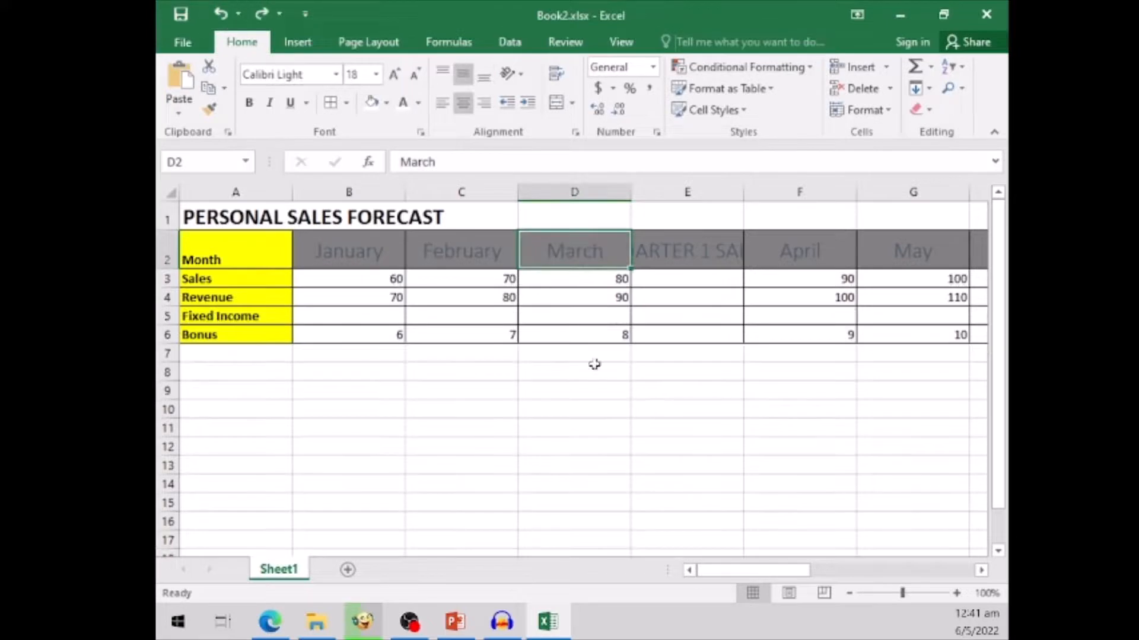
- Delete the entire Revenue row from the table
left_click(643, 445)
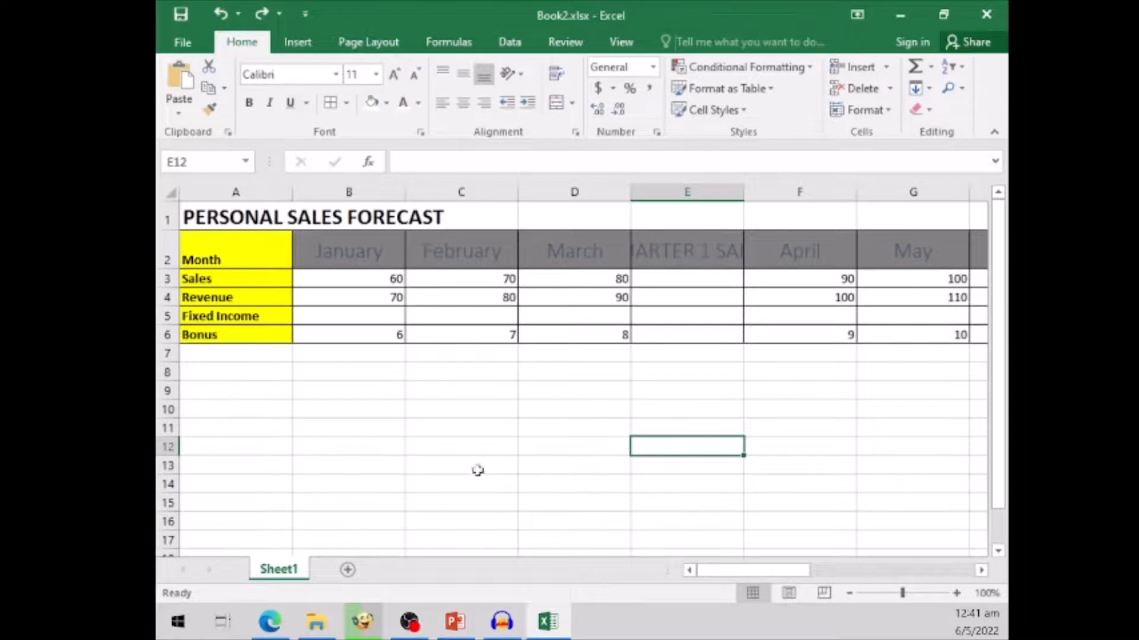
left_click(166, 297)
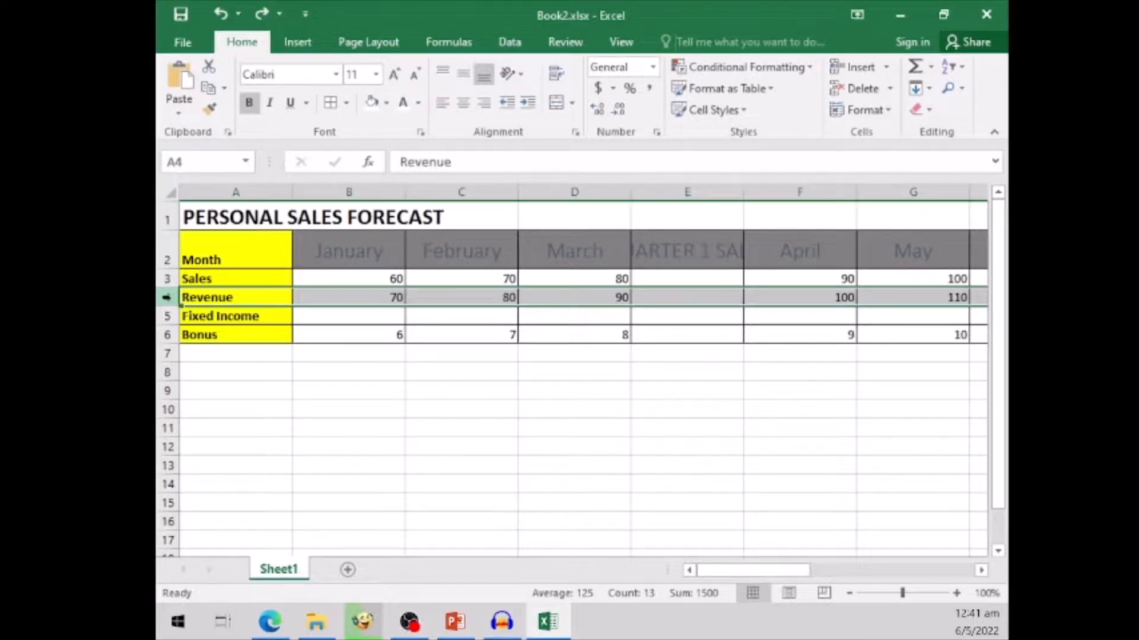
left_click(863, 89)
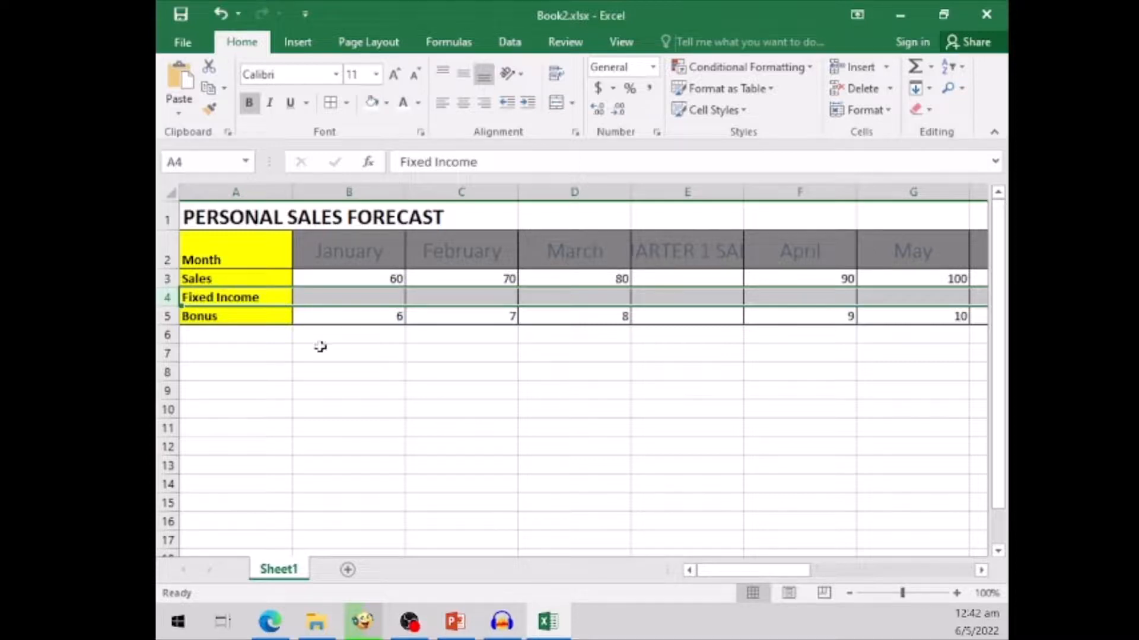
- Check which row commands are available for the Fixed Income row without applying any
right_click(168, 297)
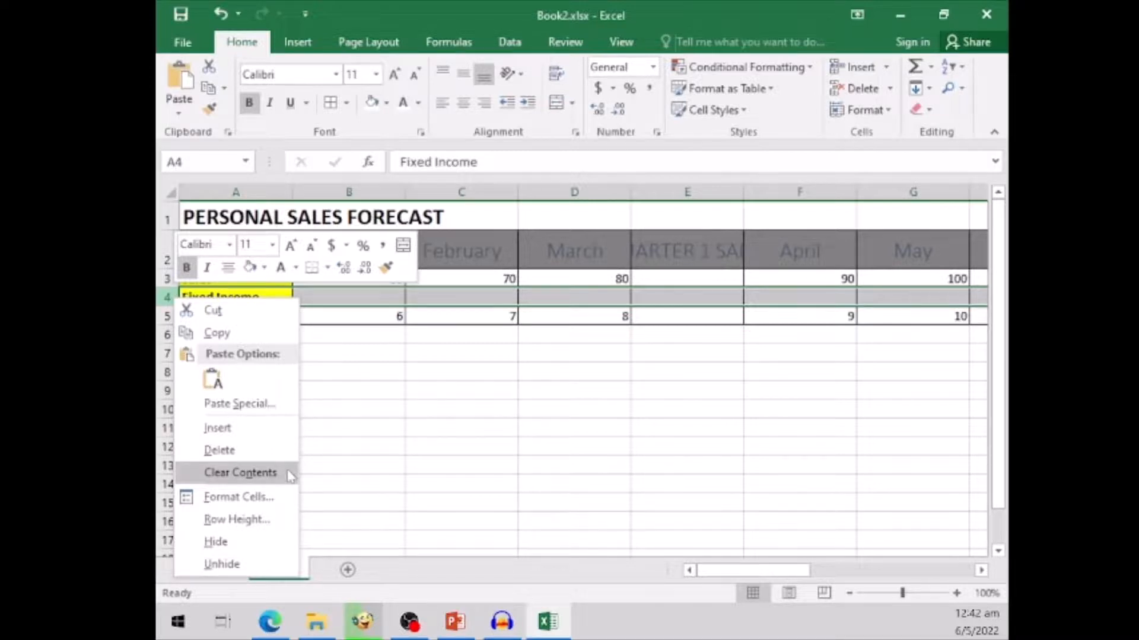
left_click(432, 368)
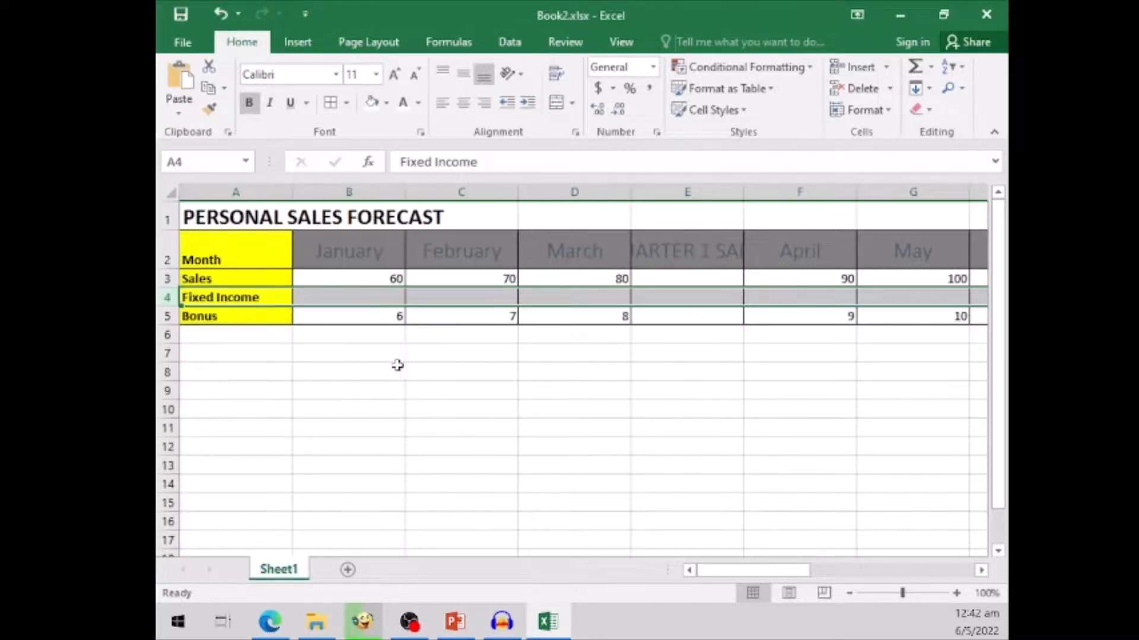
left_click(368, 354)
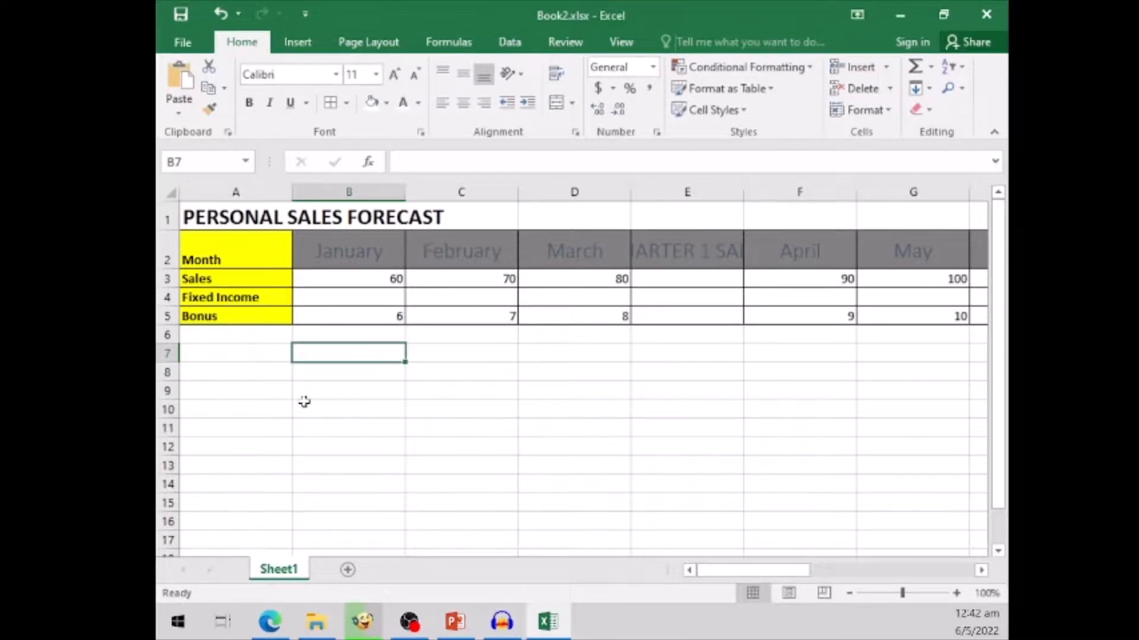
- Move the Bonus row above the Fixed Income row by cutting it and inserting the cut cells at row 4
left_click(168, 316)
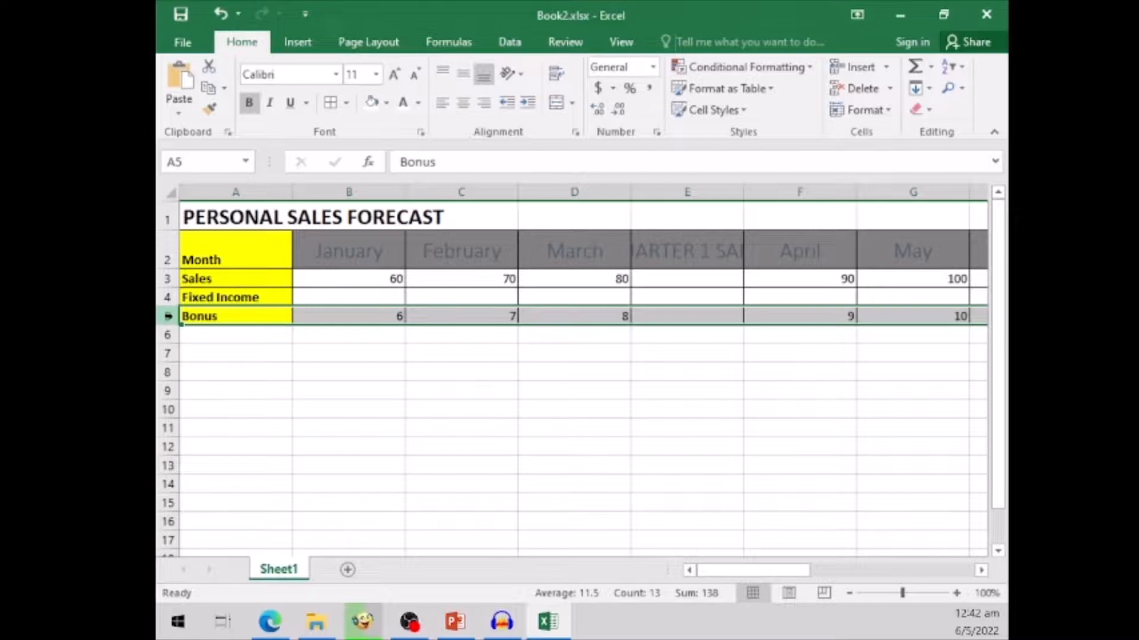
left_click(212, 69)
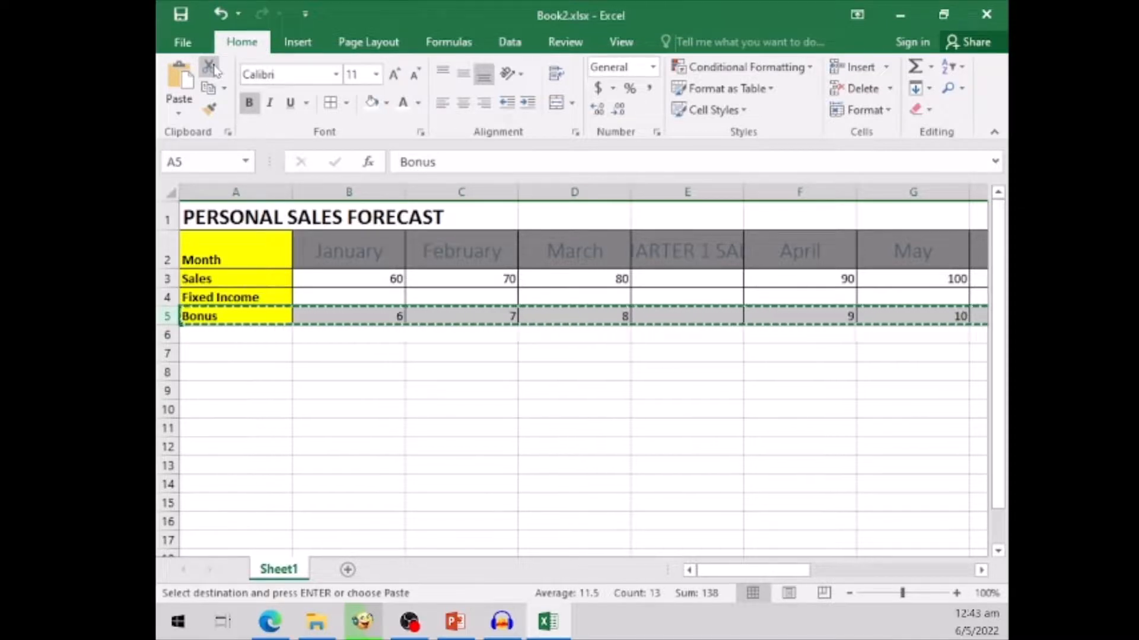
left_click(167, 296)
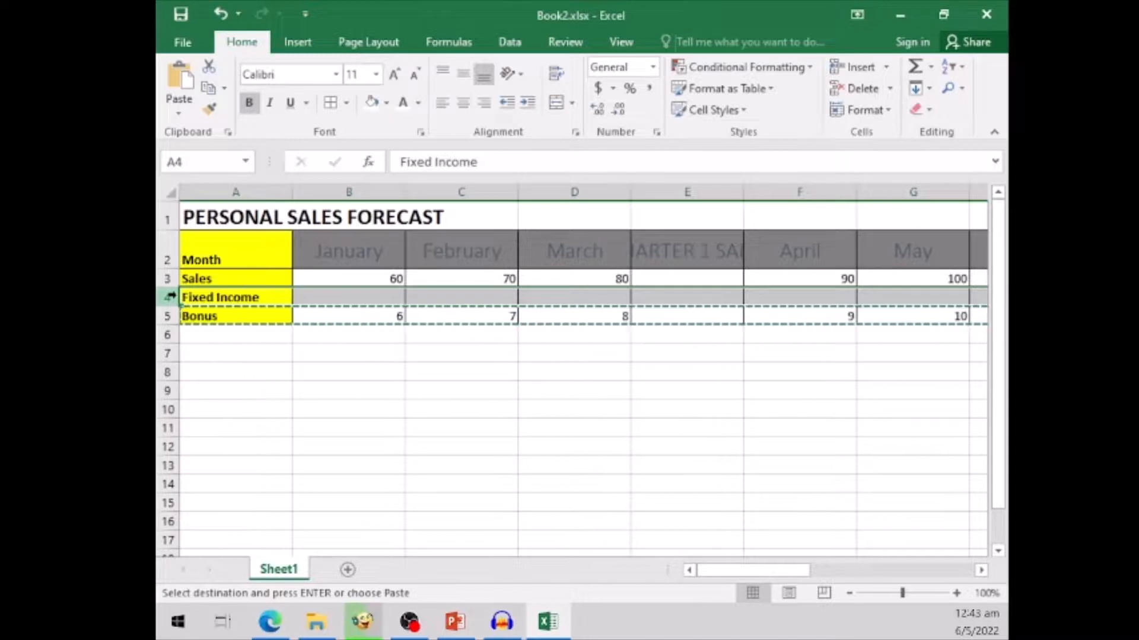
left_click(886, 68)
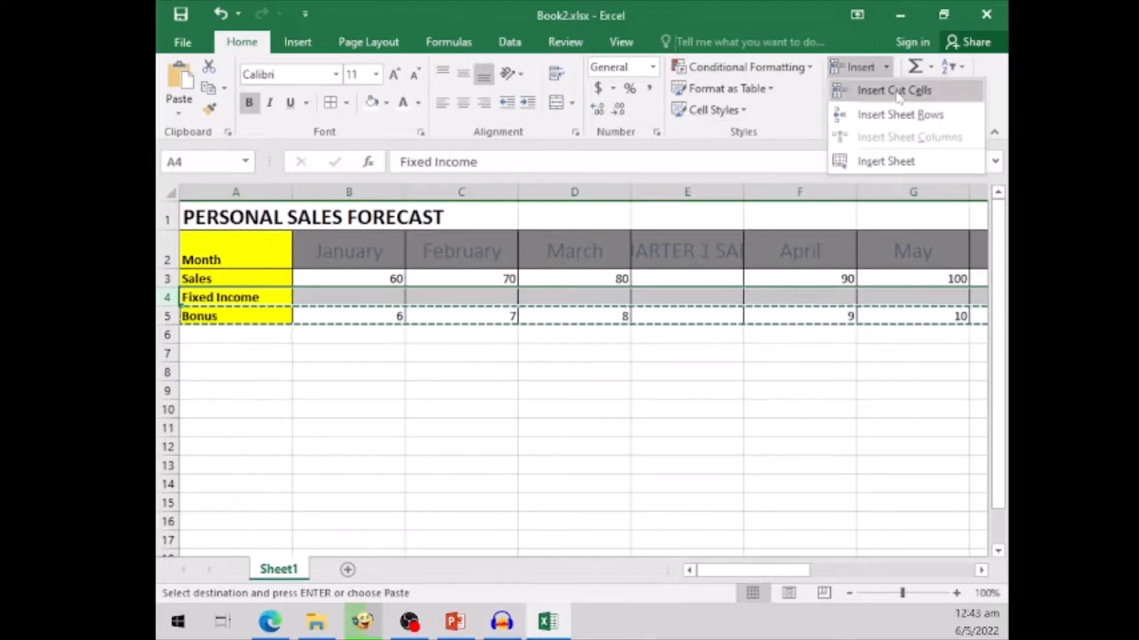
left_click(898, 92)
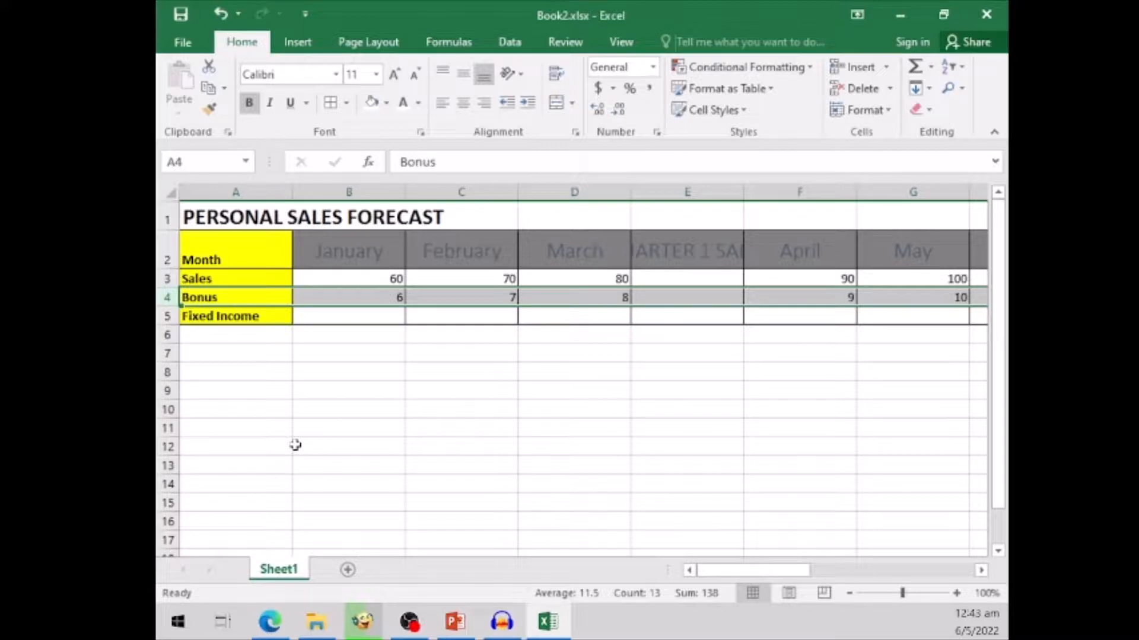
left_click(332, 357)
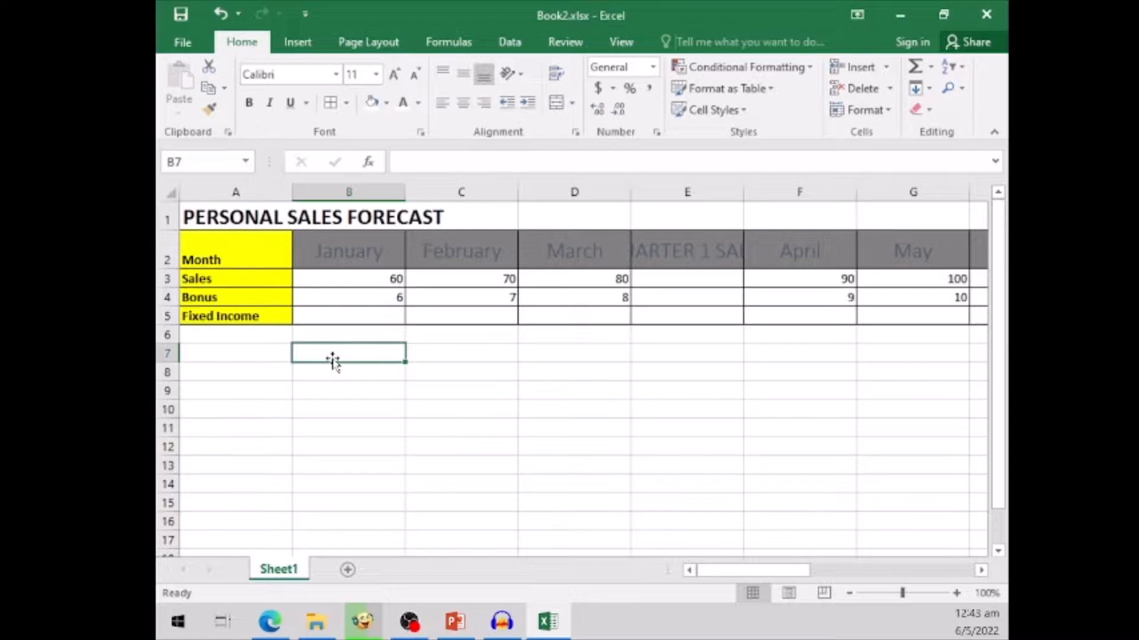
- Check which row commands are available for the Bonus row without applying any
left_click(167, 297)
right_click(168, 297)
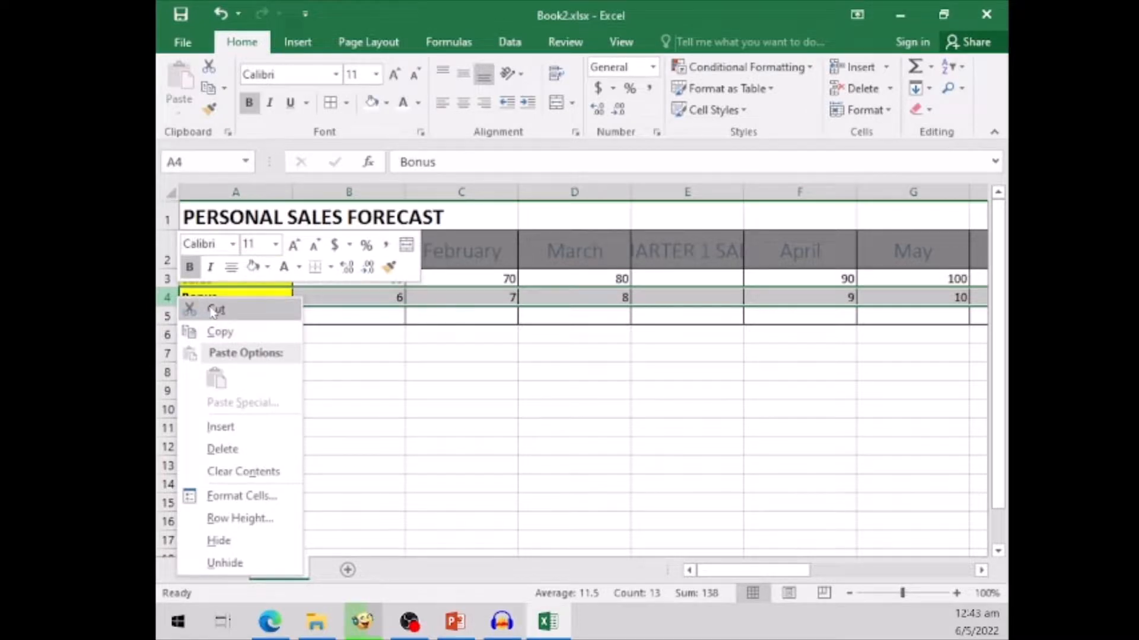
left_click(362, 353)
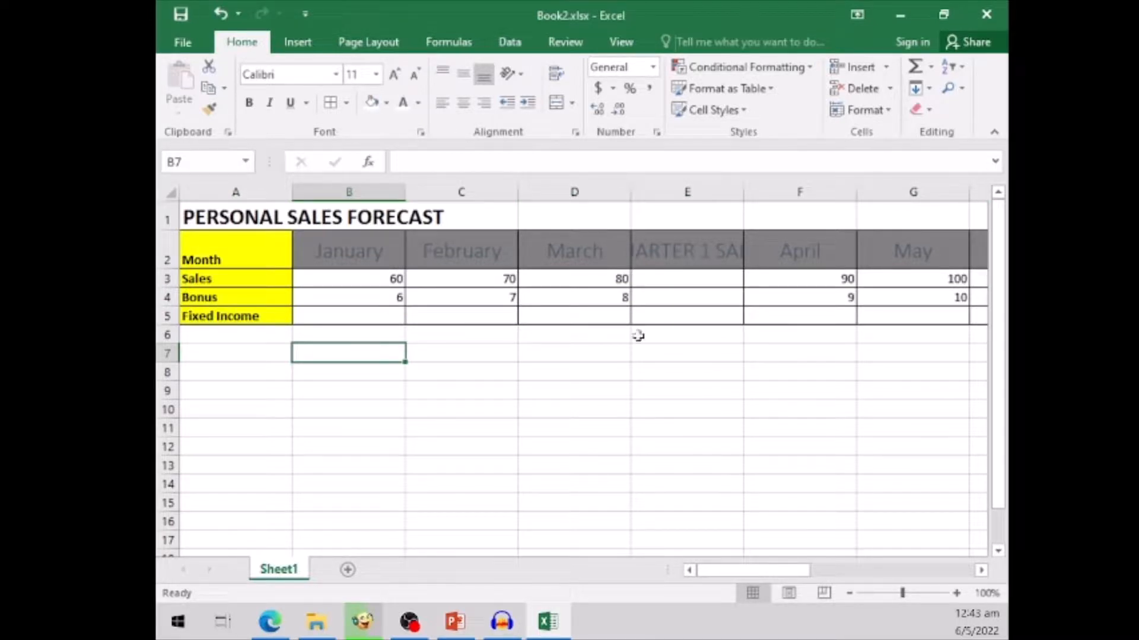
- Hide the four quarterly sales columns E, I, M and Q together
left_click(981, 570)
left_click(981, 571)
left_click(981, 570)
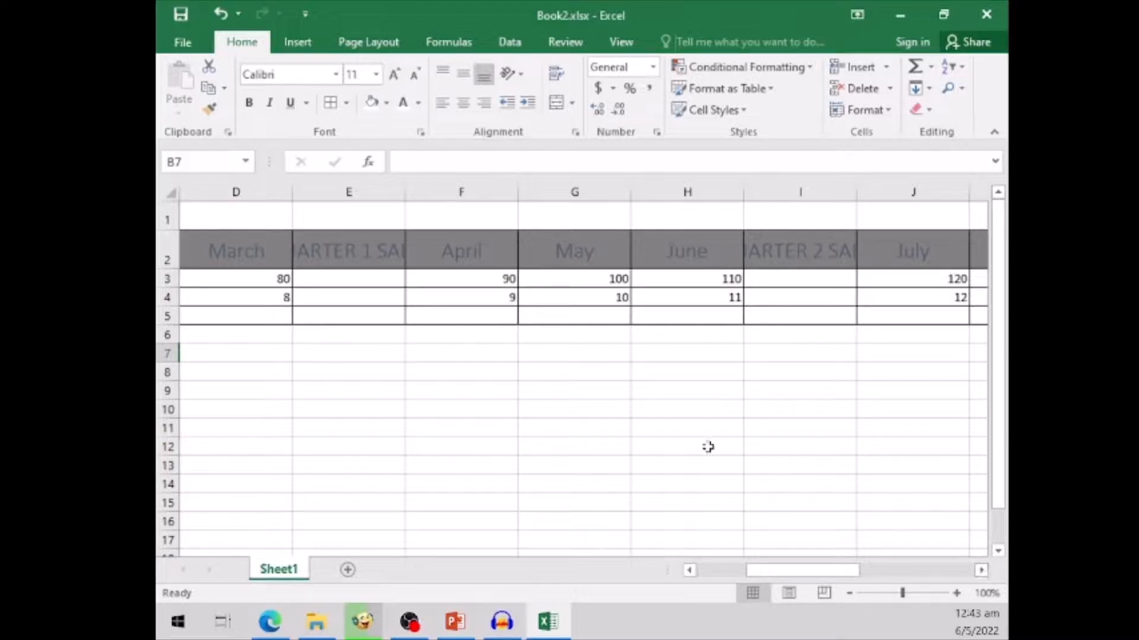
left_click(361, 190)
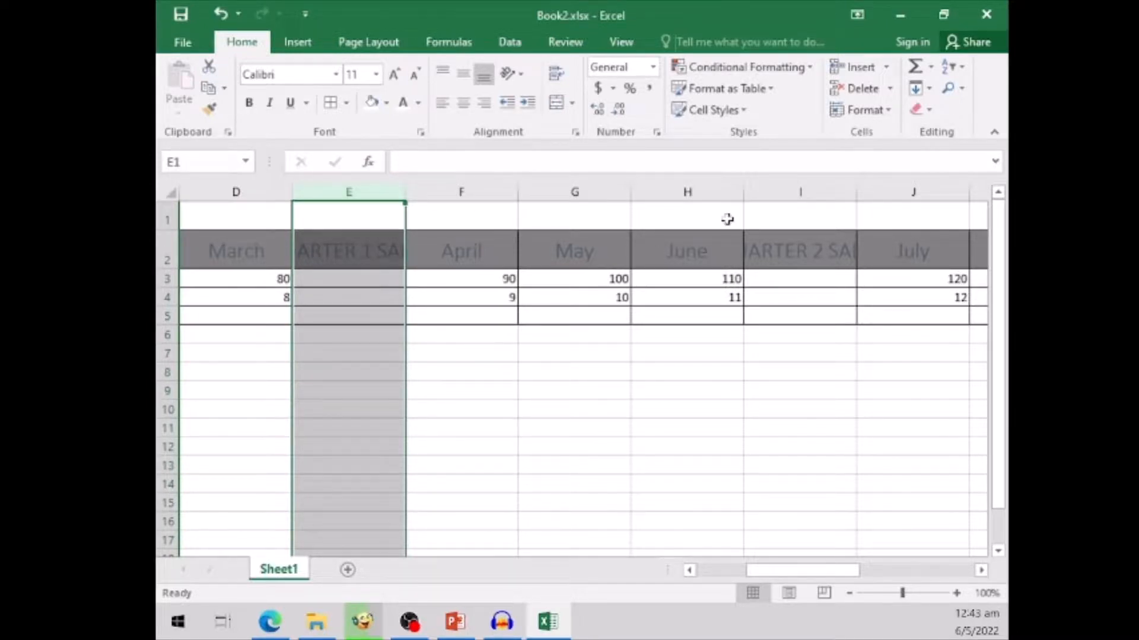
left_click(811, 191, "ctrl")
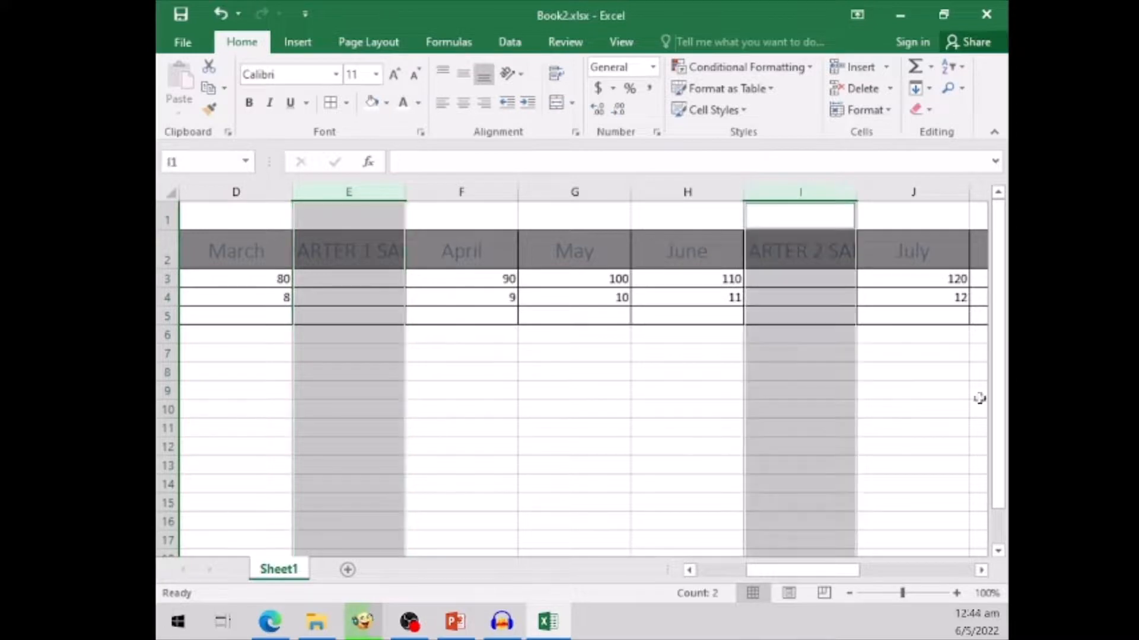
left_click(982, 570)
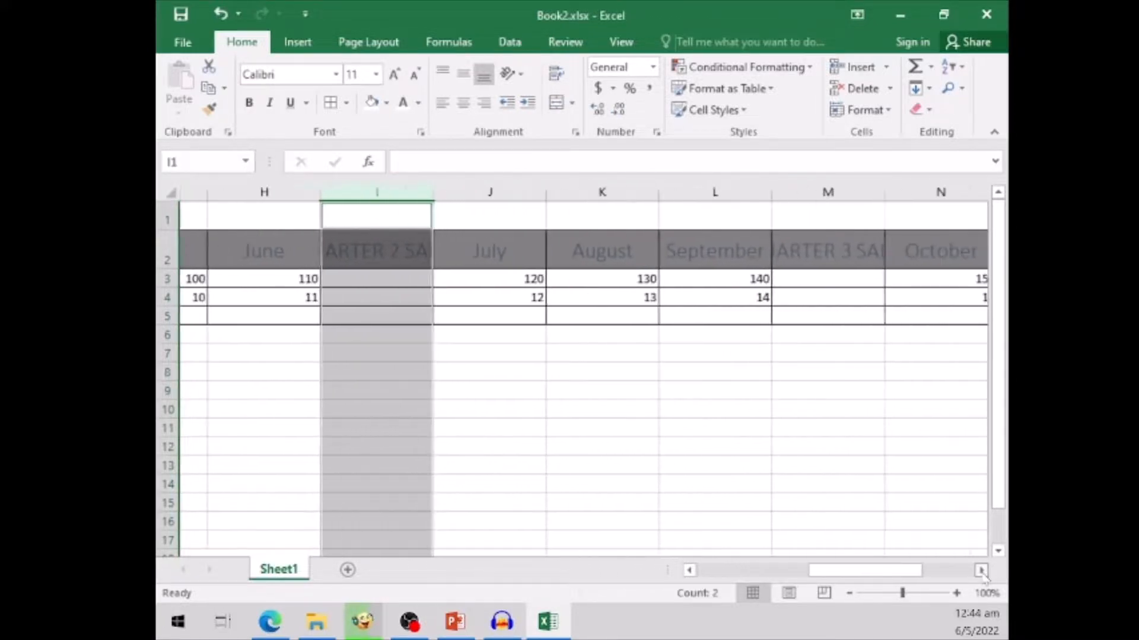
left_click(801, 191, "ctrl")
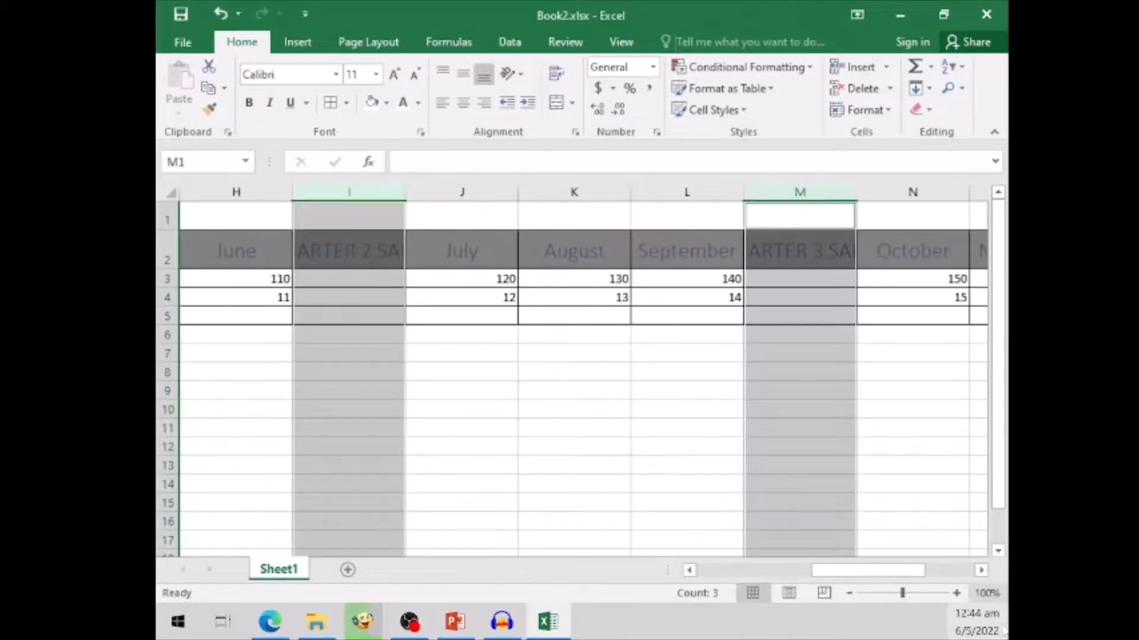
left_click(981, 570)
left_click(981, 570)
left_click(982, 570)
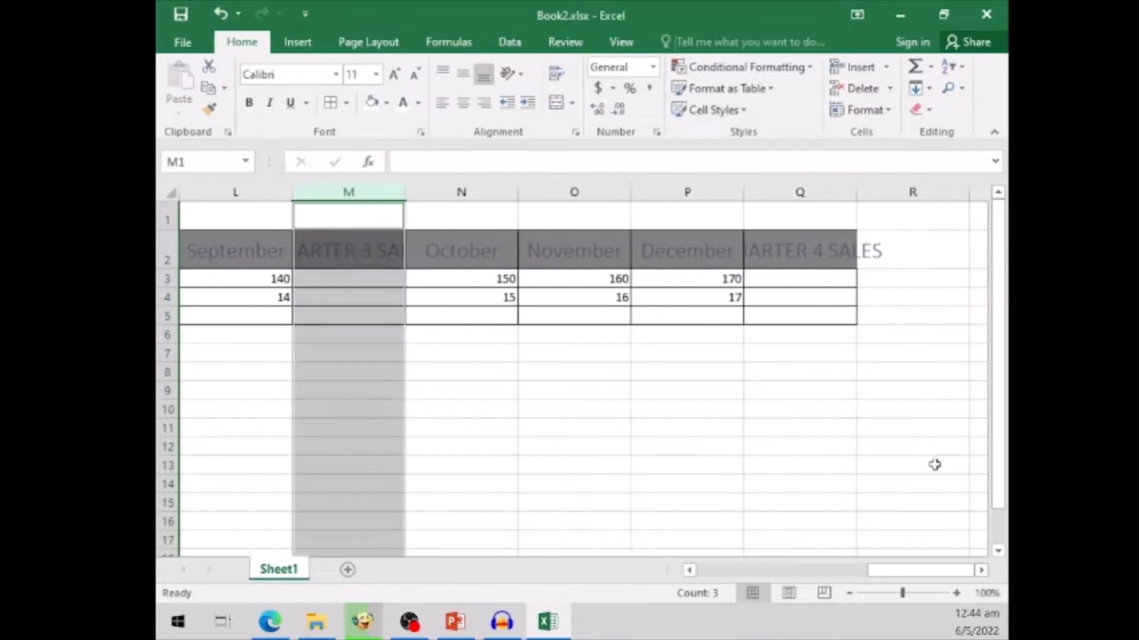
left_click(812, 191, "ctrl")
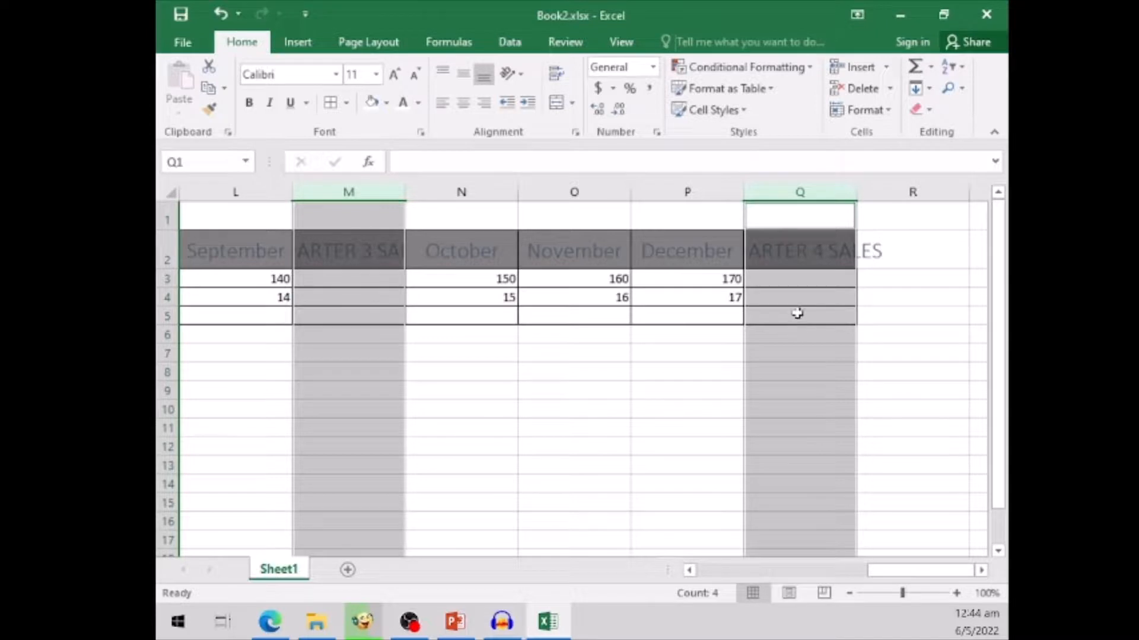
right_click(807, 192)
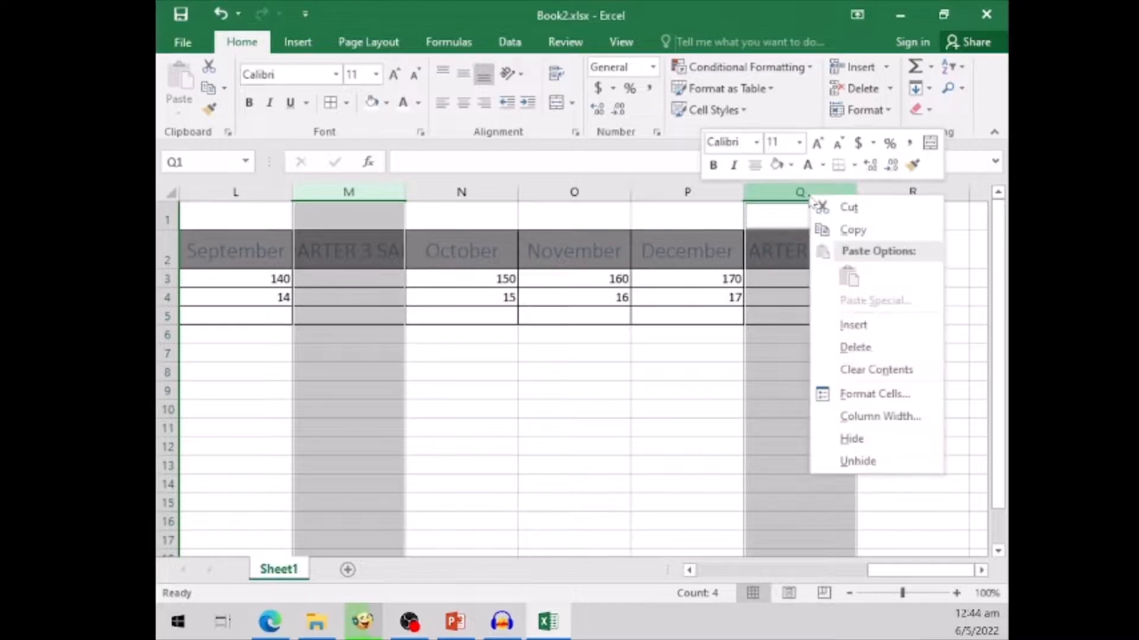
left_click(852, 440)
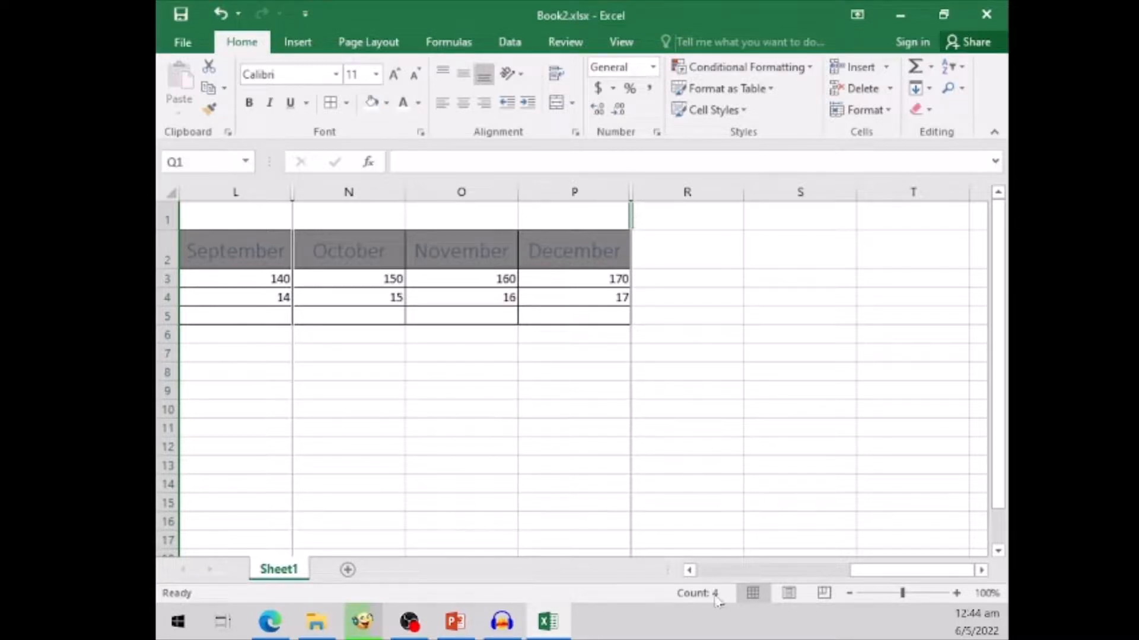
- Unhide the quarterly sales columns E, I, M and Q and clear the column selection
left_click(709, 572)
left_click(709, 571)
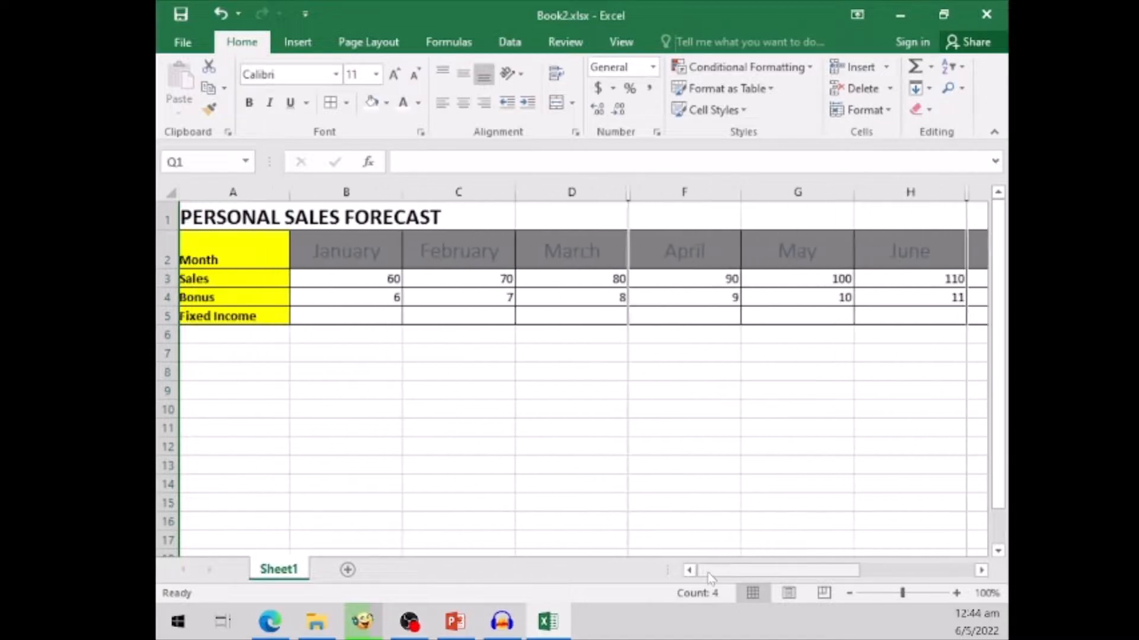
right_click(630, 190)
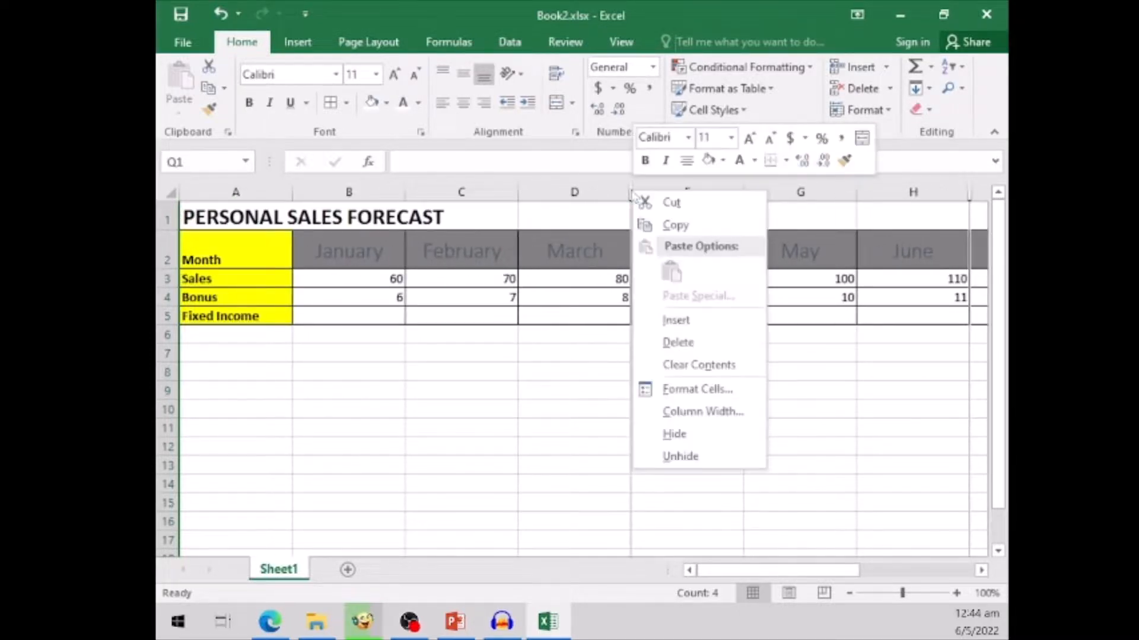
left_click(680, 457)
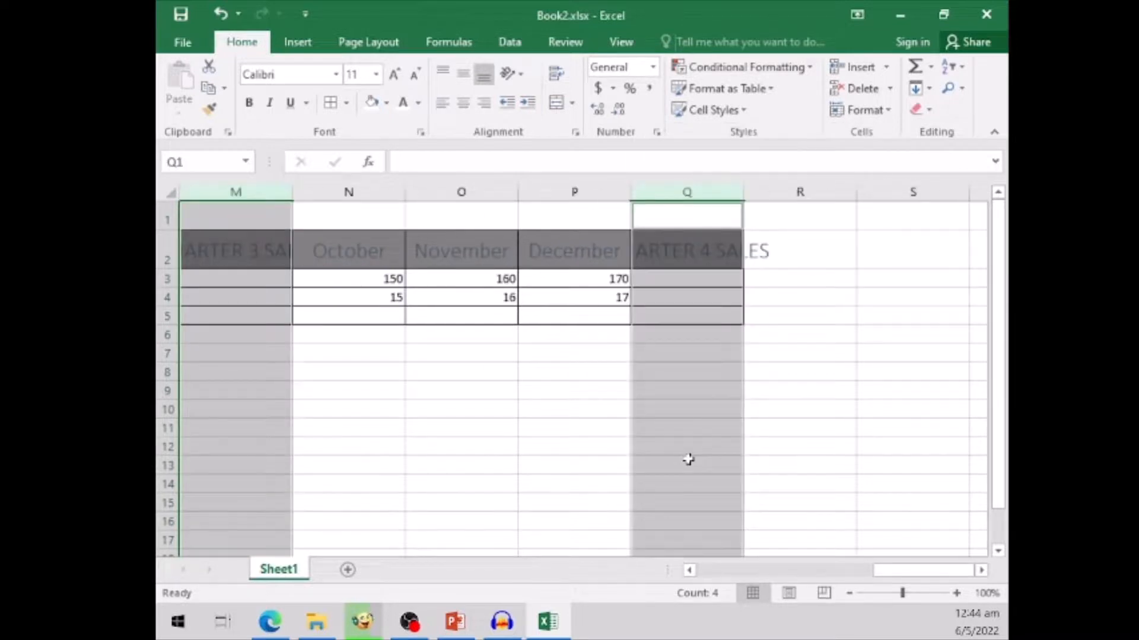
left_click(711, 571)
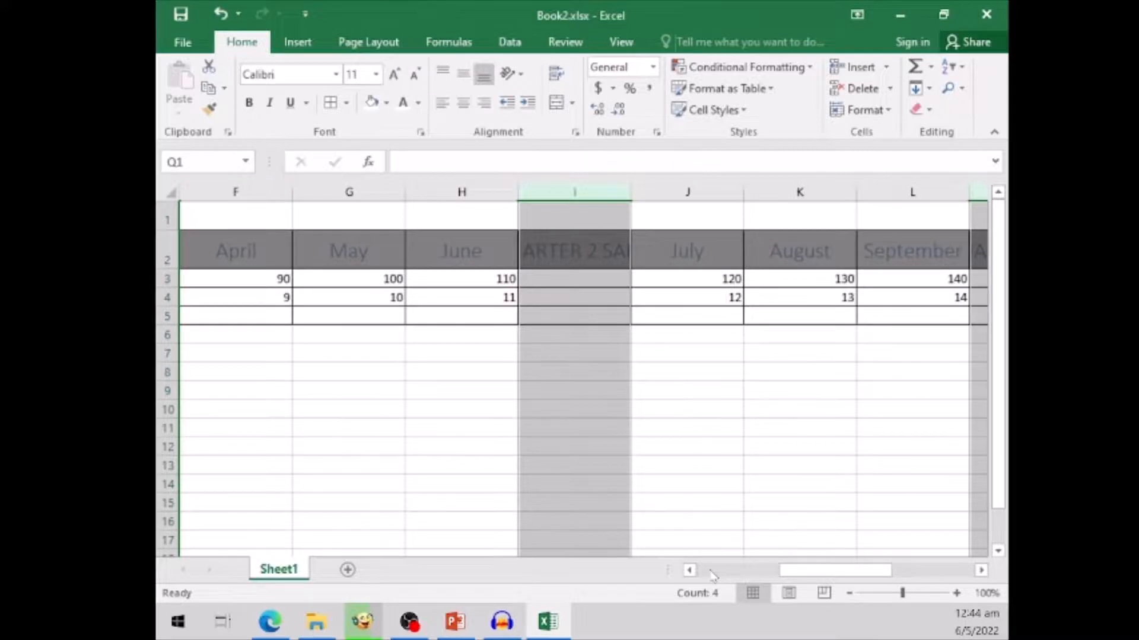
left_click(711, 571)
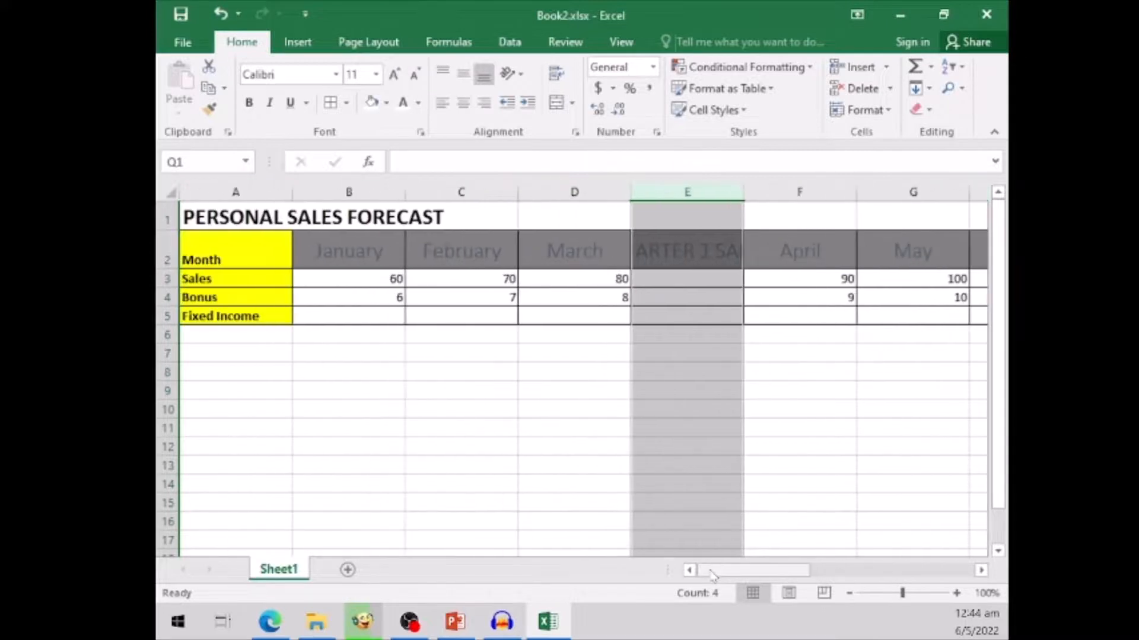
left_click(517, 394)
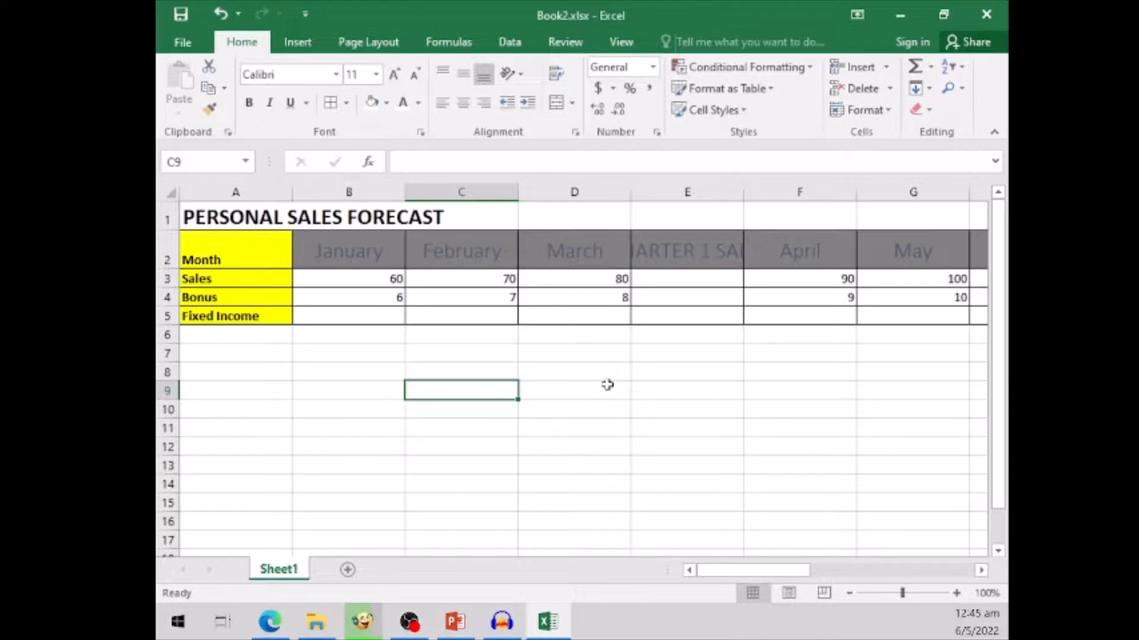
left_click(981, 570)
left_click(981, 570)
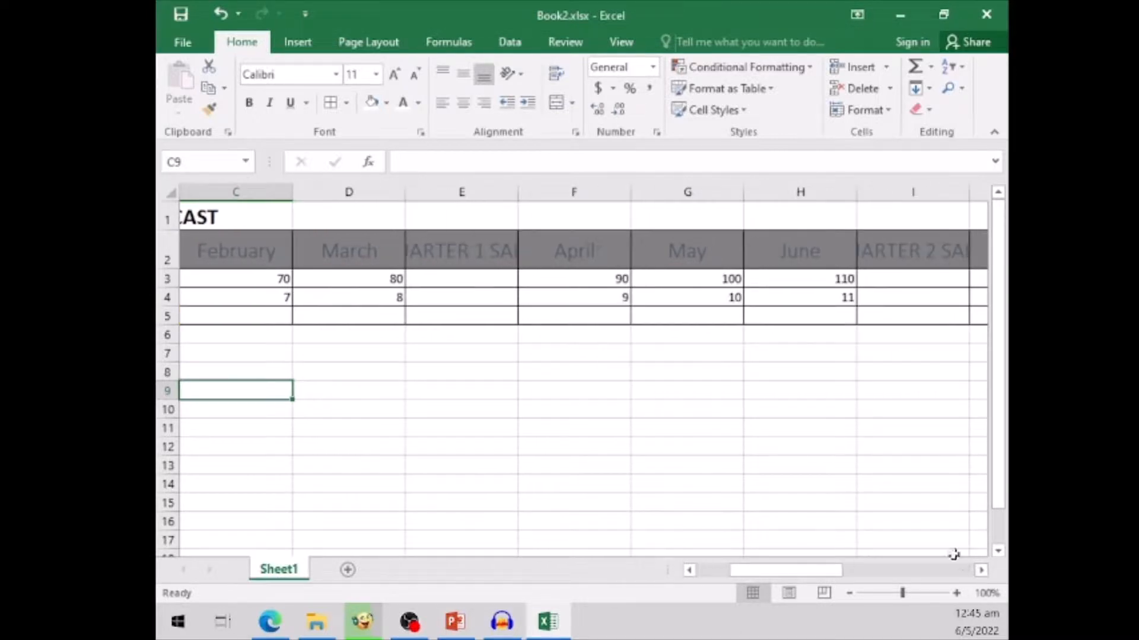
left_click(465, 245)
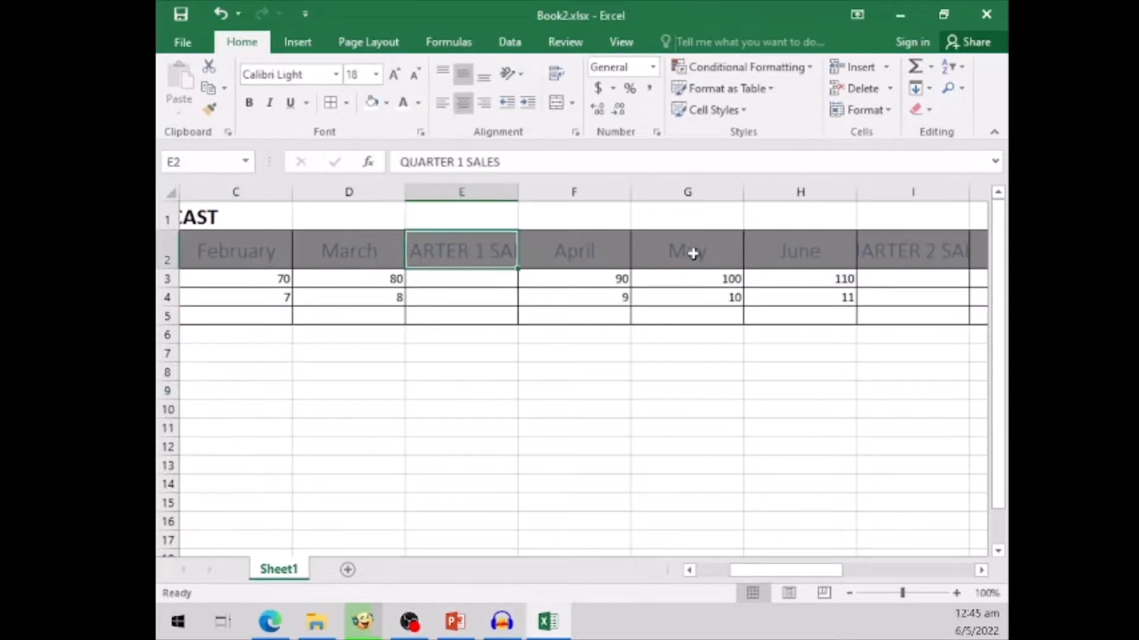
left_click(889, 246)
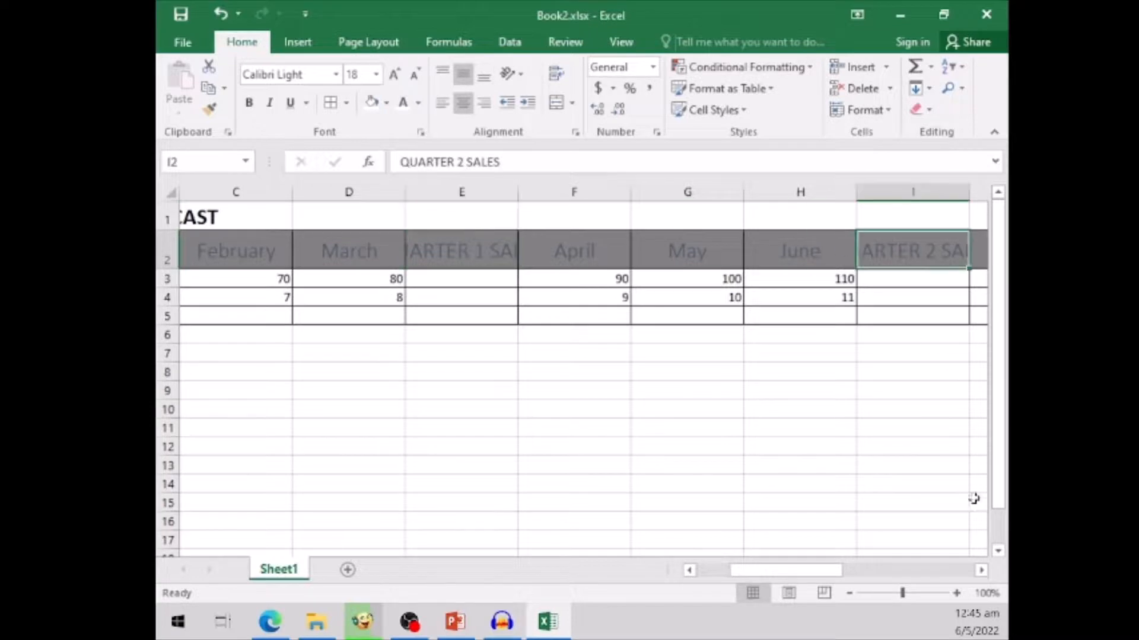
left_click(981, 570)
left_click(982, 570)
left_click(981, 570)
left_click(981, 570)
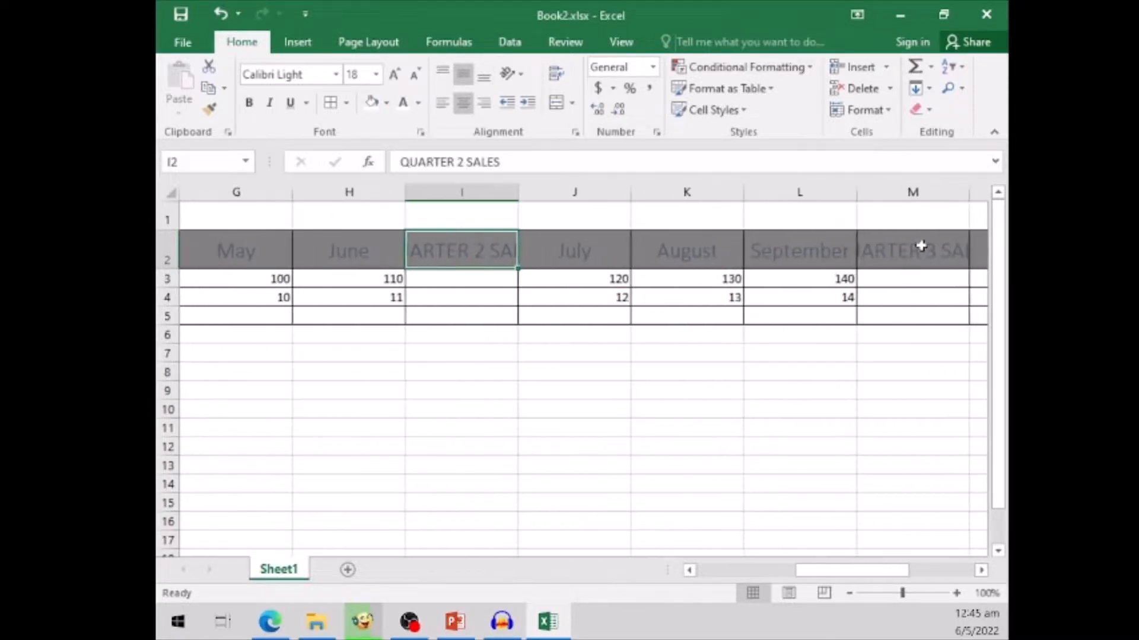
left_click(920, 244)
left_click(712, 571)
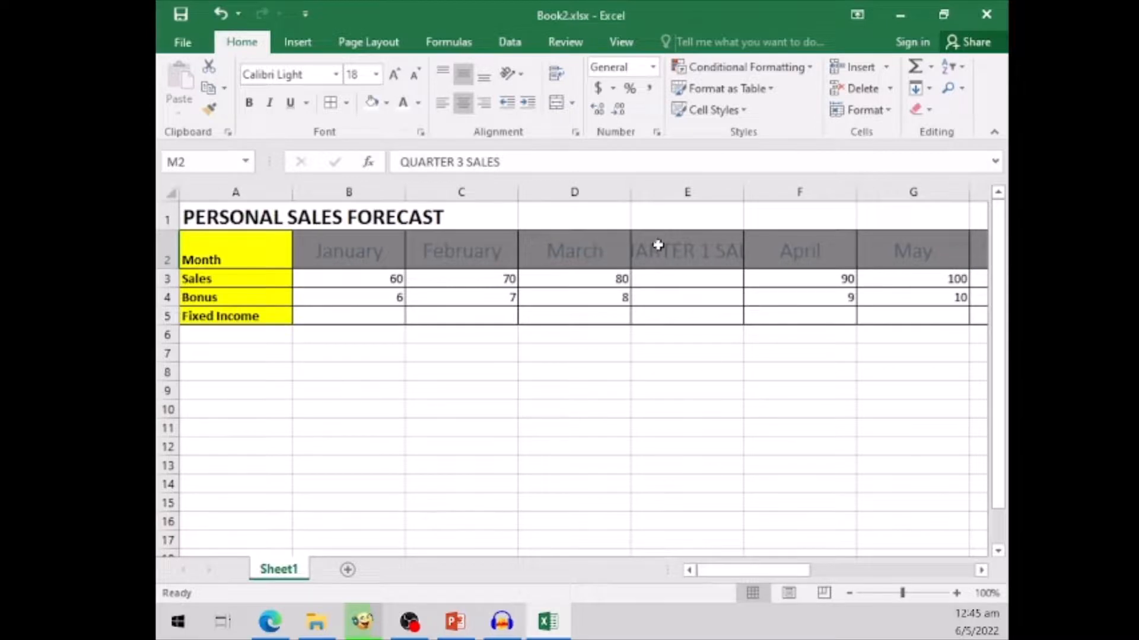
- Apply text wrapping to the four quarterly sales header cells E2, I2, M2 and Q2 together
left_click(692, 248)
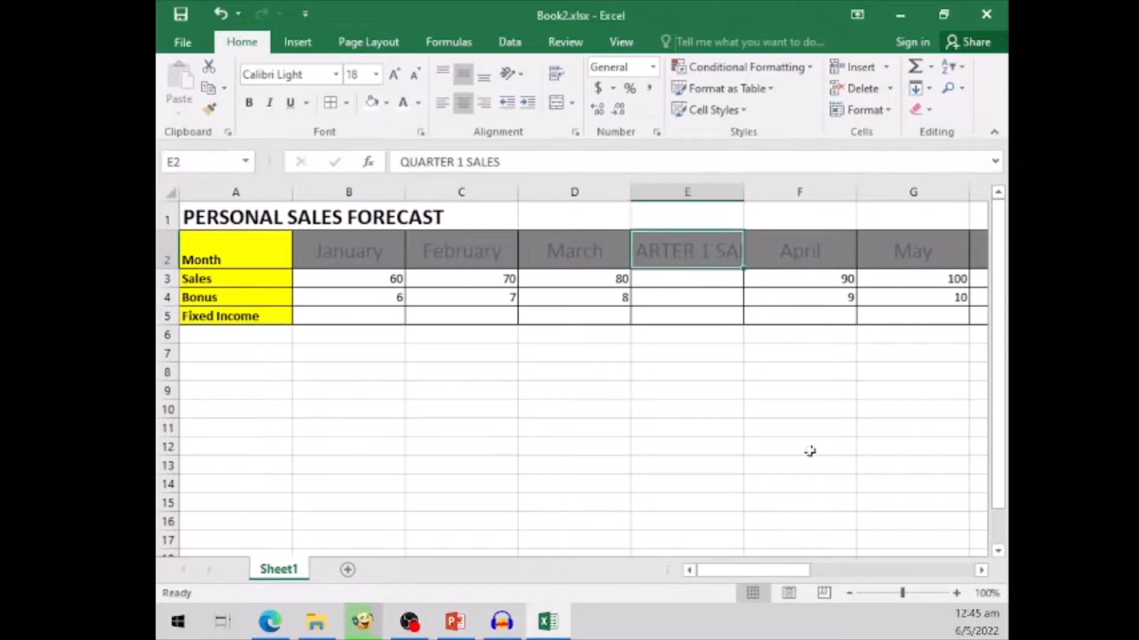
left_click(980, 570)
left_click(980, 570)
left_click(979, 570)
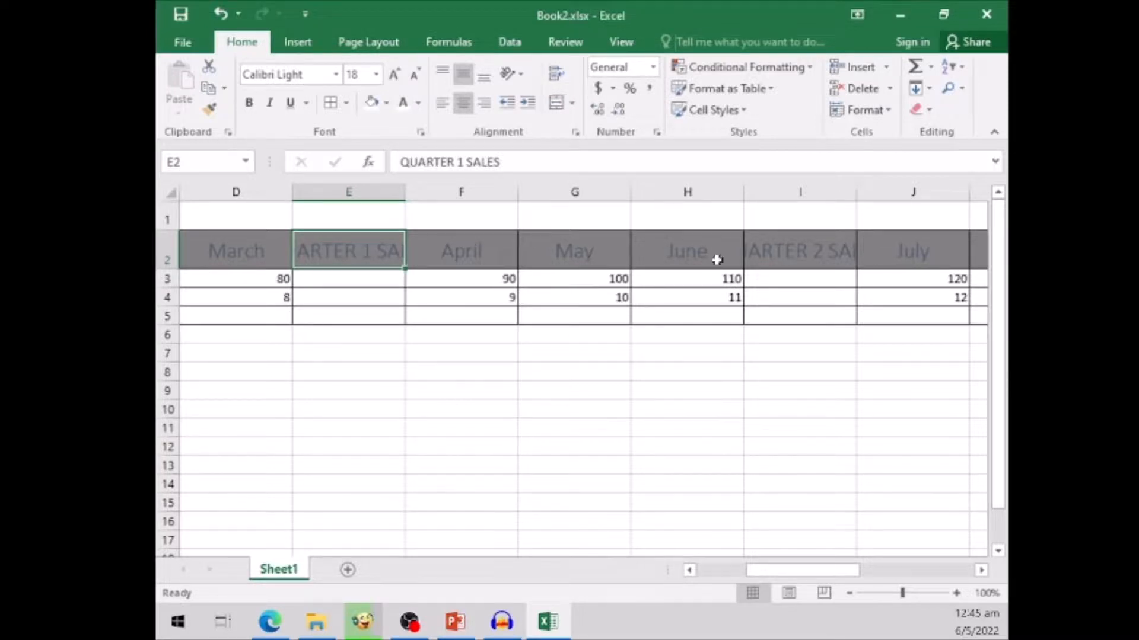
left_click(800, 249, "ctrl")
left_click(981, 570)
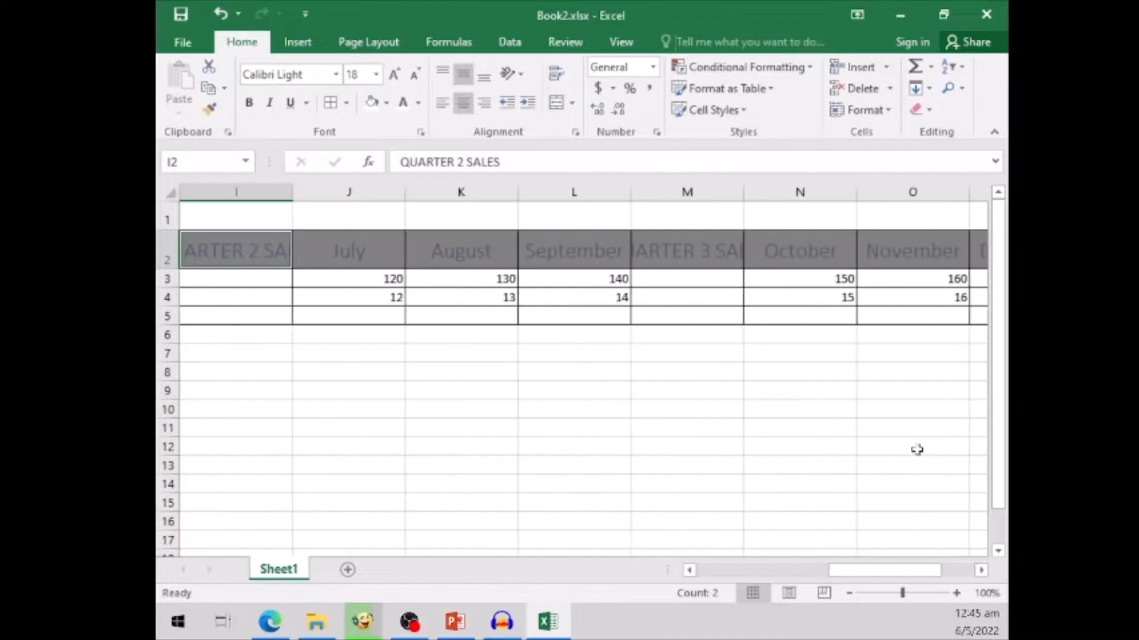
left_click(700, 251, "ctrl")
left_click(981, 570)
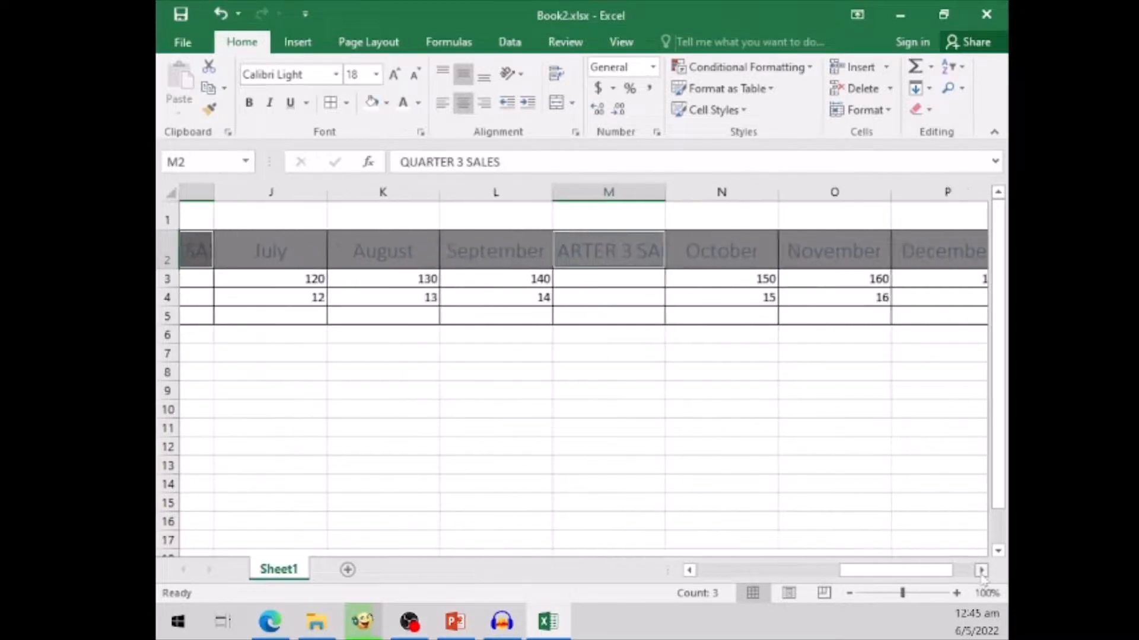
left_click(711, 256, "ctrl")
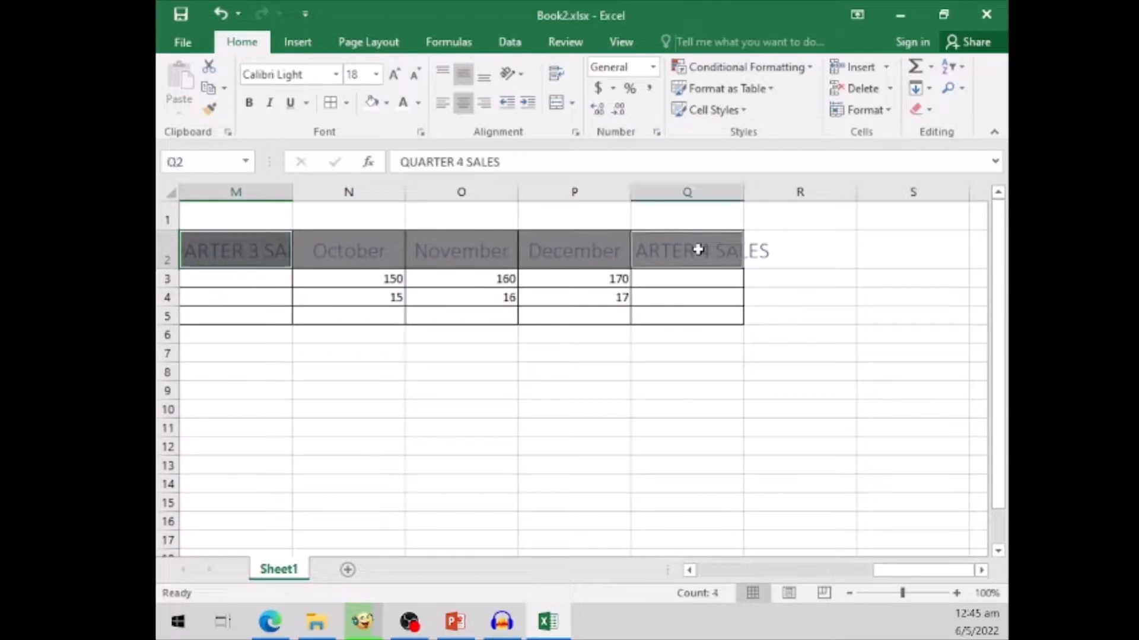
left_click(715, 574)
left_click(716, 574)
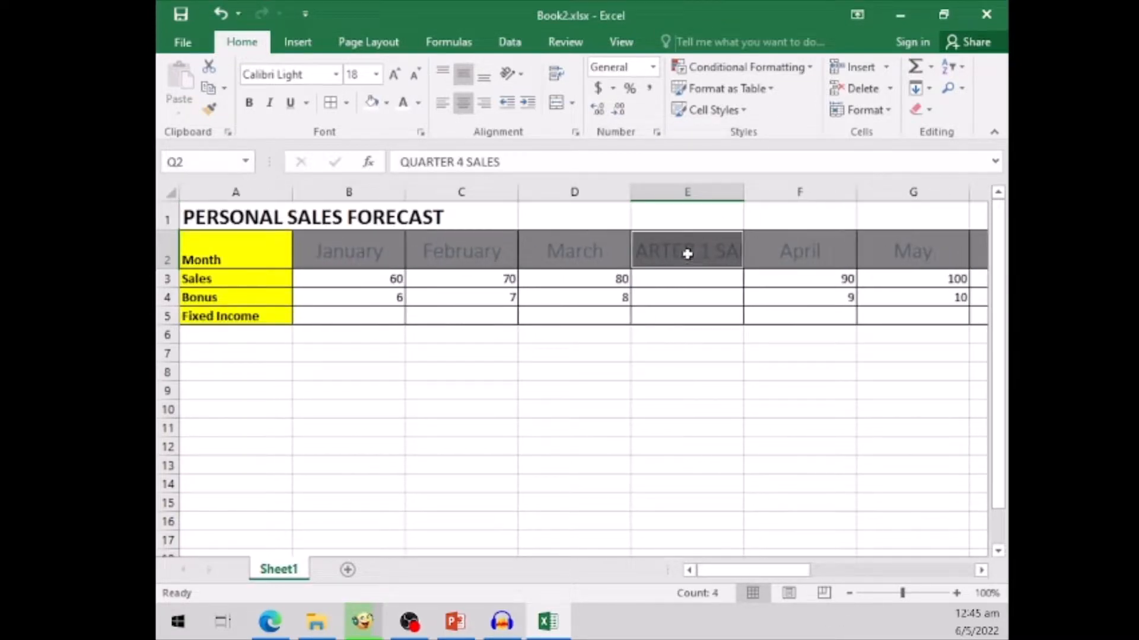
left_click(981, 570)
left_click_drag(981, 571, 981, 571)
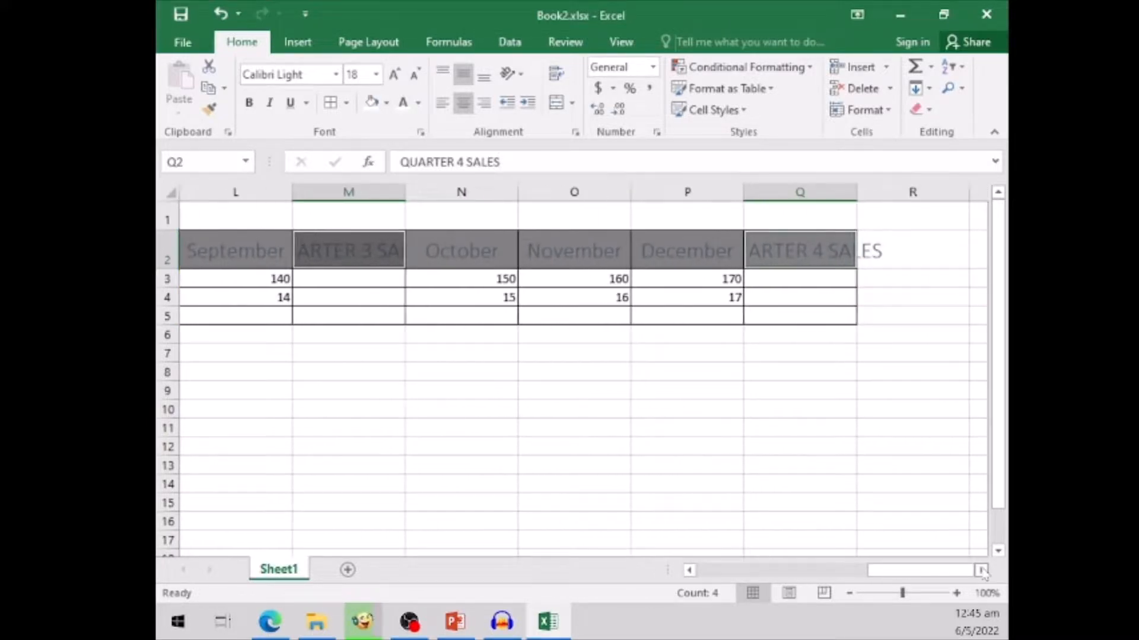
left_click(707, 571)
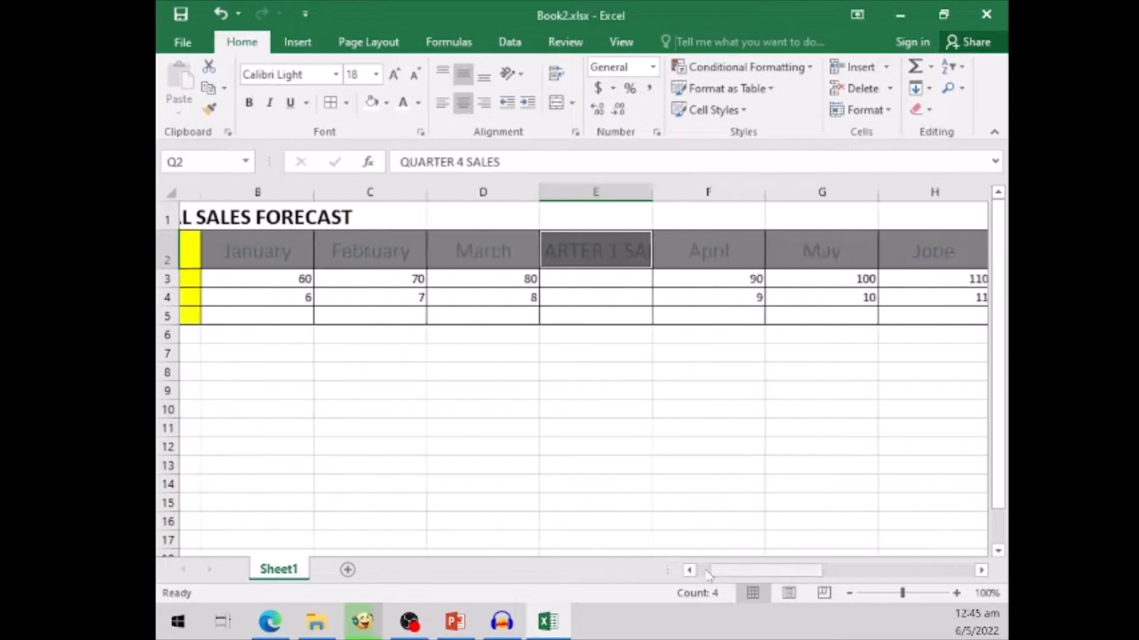
left_click(560, 76)
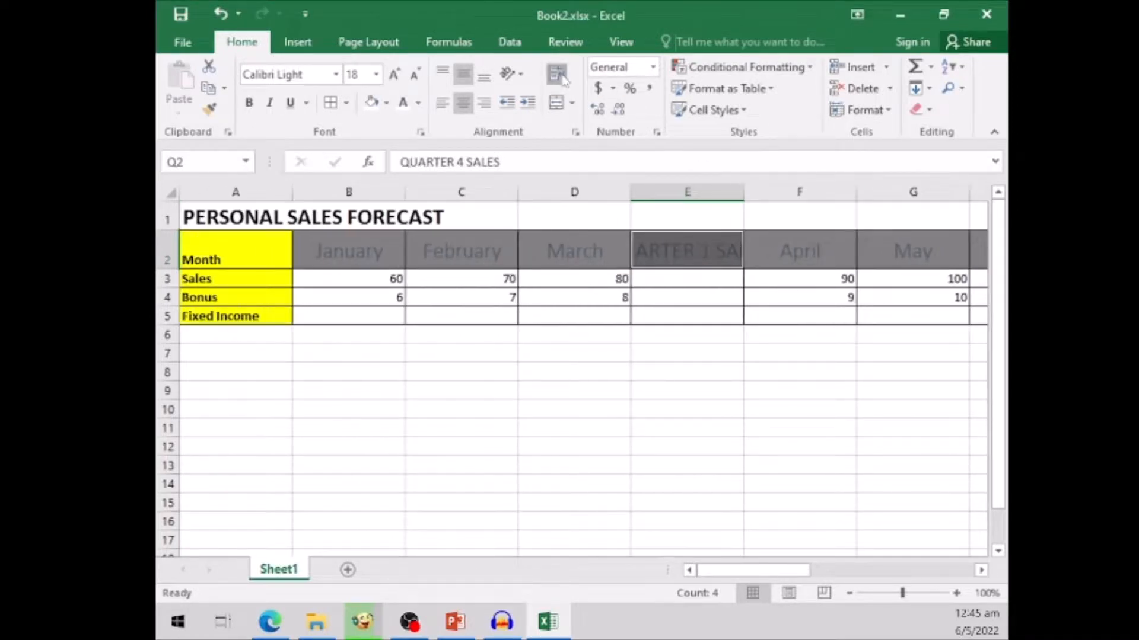
- Increase the height of header row 2 so the wrapped quarterly headings fit on two lines
left_click(582, 386)
left_click(601, 254)
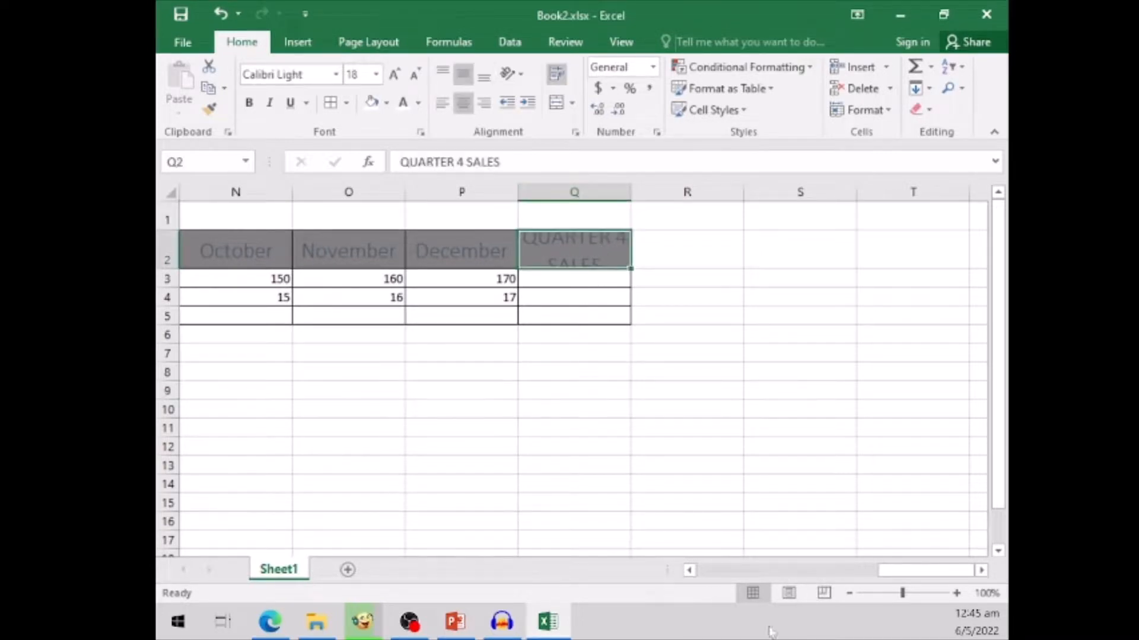
left_click(711, 572)
left_click(711, 573)
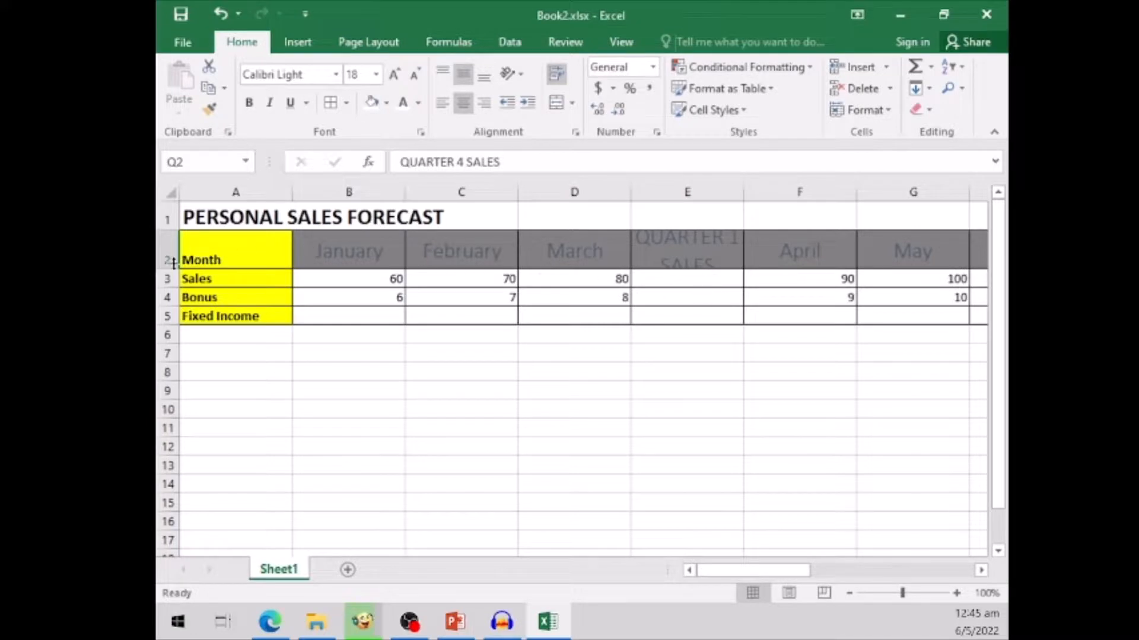
left_click_drag(166, 270, 167, 288)
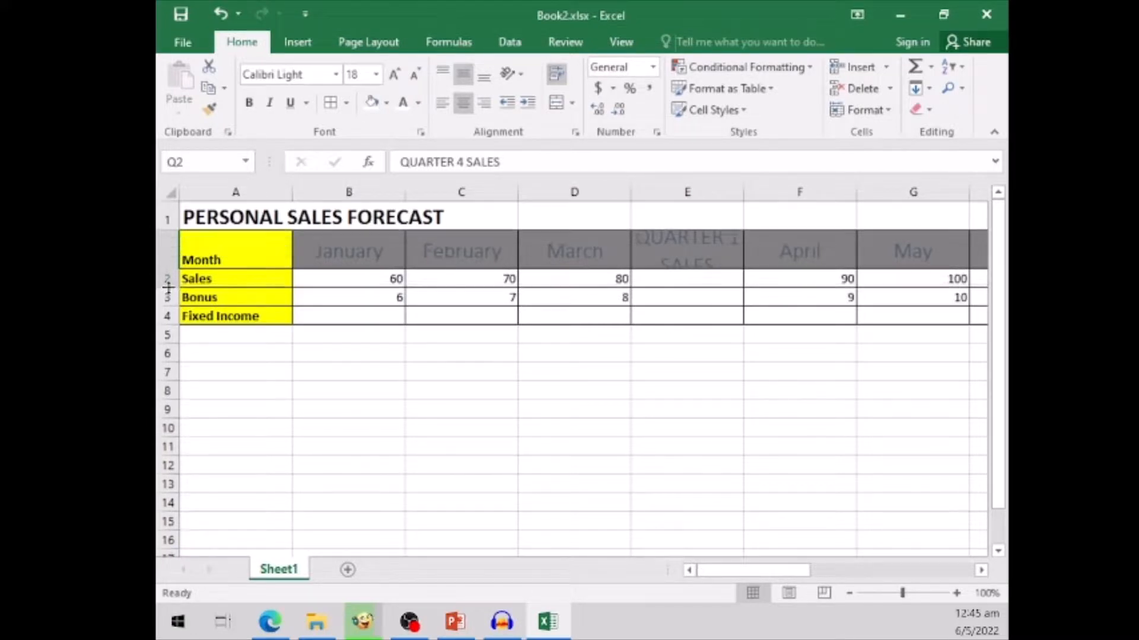
left_click(710, 434)
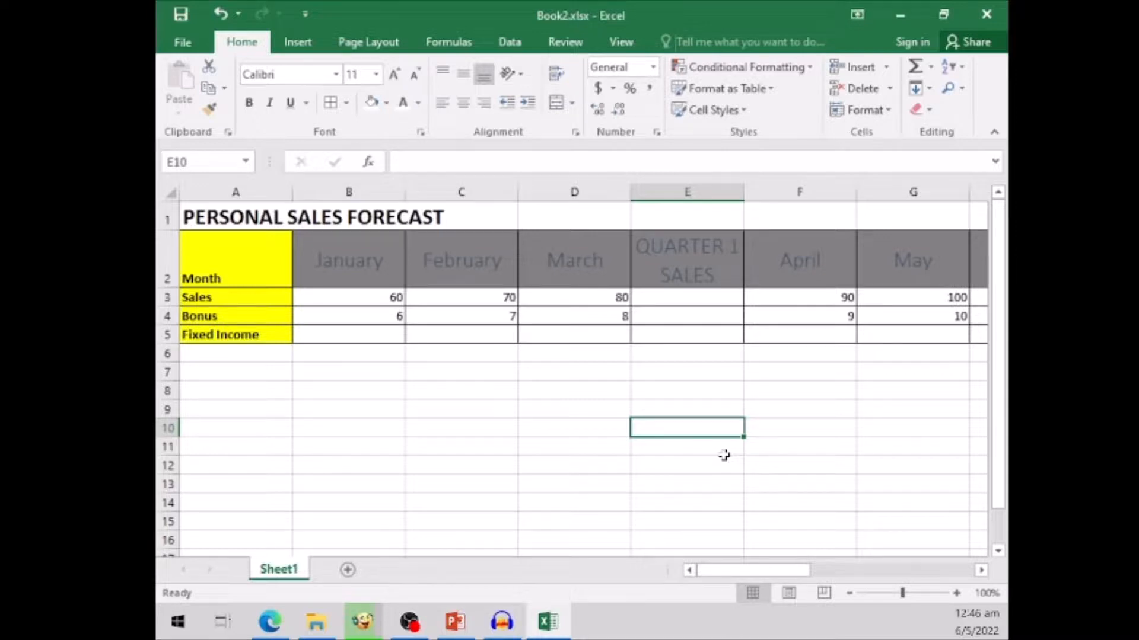
- Enter 100 as the January fixed income in B5 and fill it across the row to column Q
left_click(360, 333)
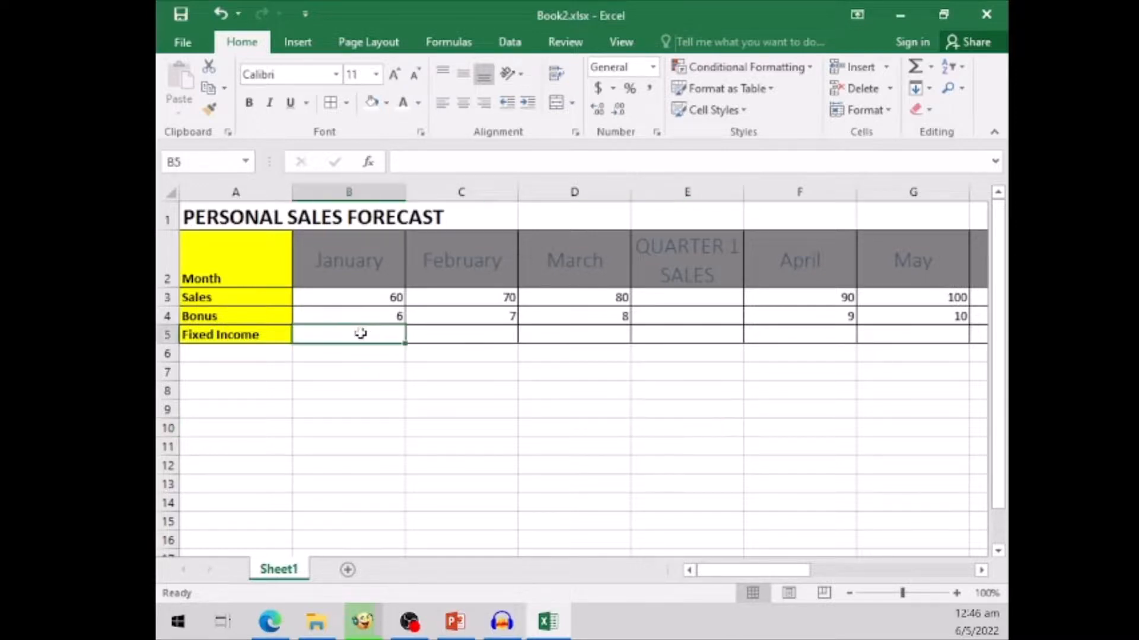
type("100")
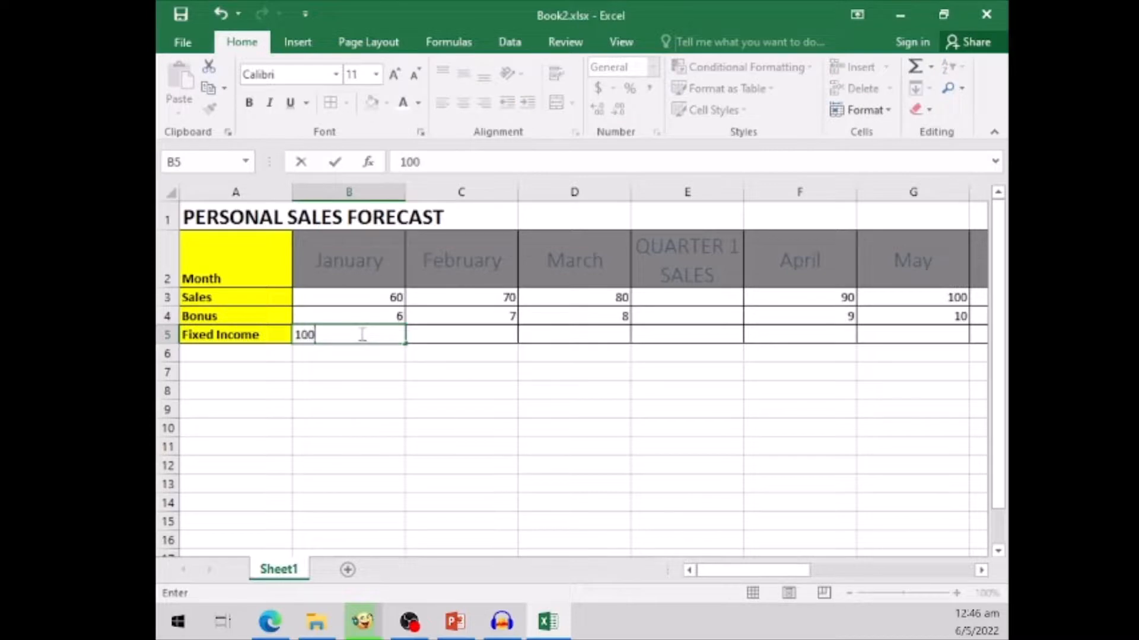
left_click_drag(407, 342, 694, 338)
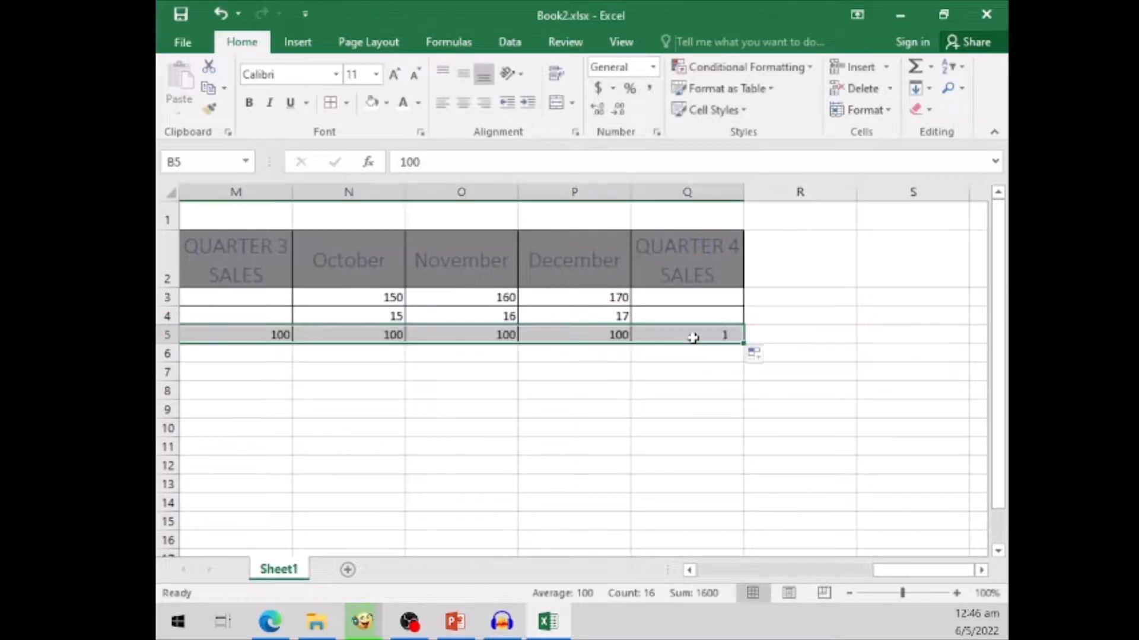
- Merge and center the Fixed Income values in B5:Q5, accepting that only the first value is kept
left_click(711, 571)
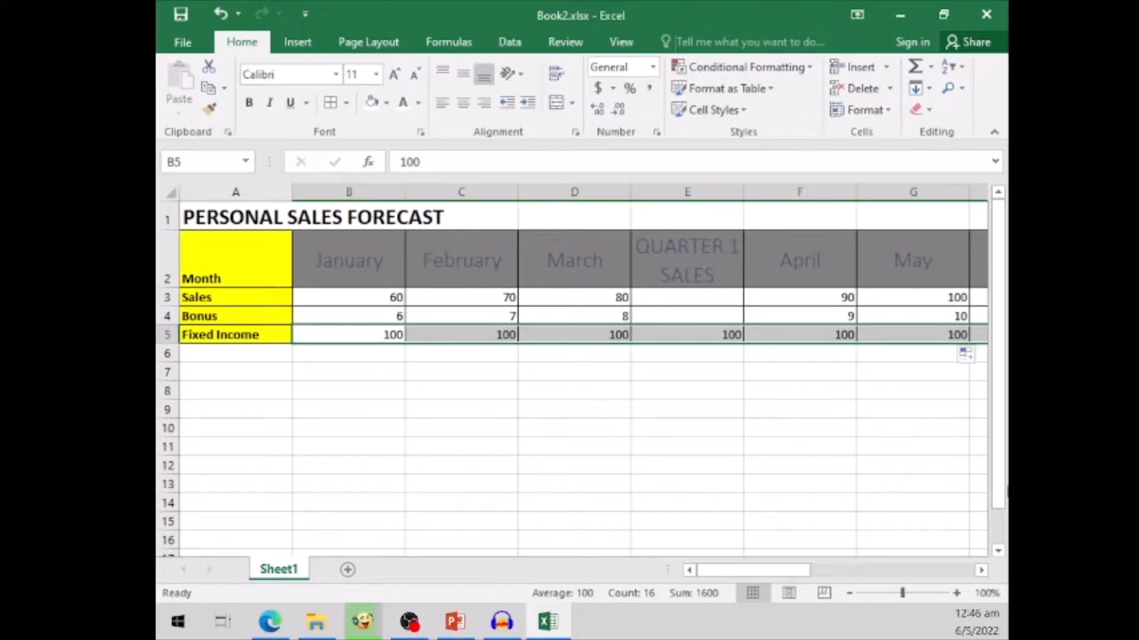
left_click(558, 104)
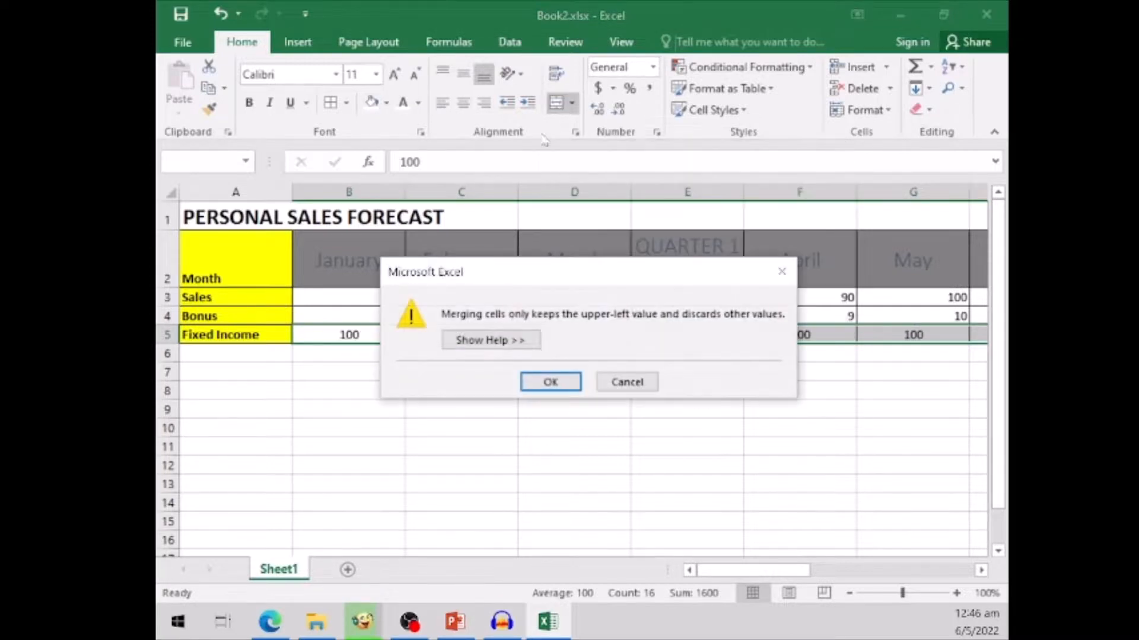
left_click(551, 382)
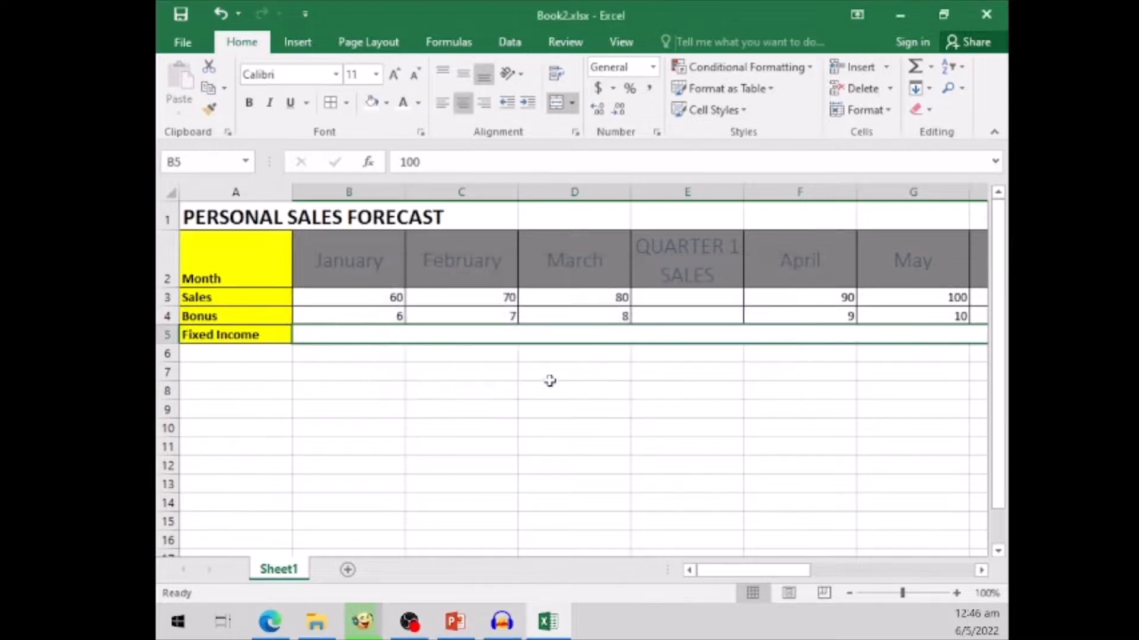
left_click(982, 571)
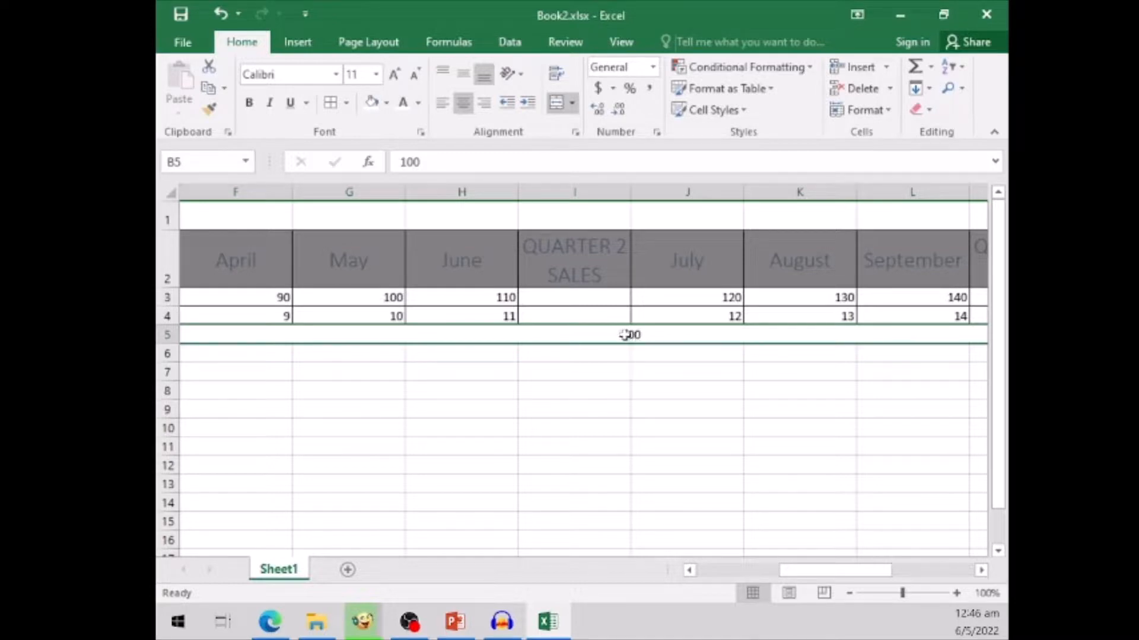
left_click(709, 572)
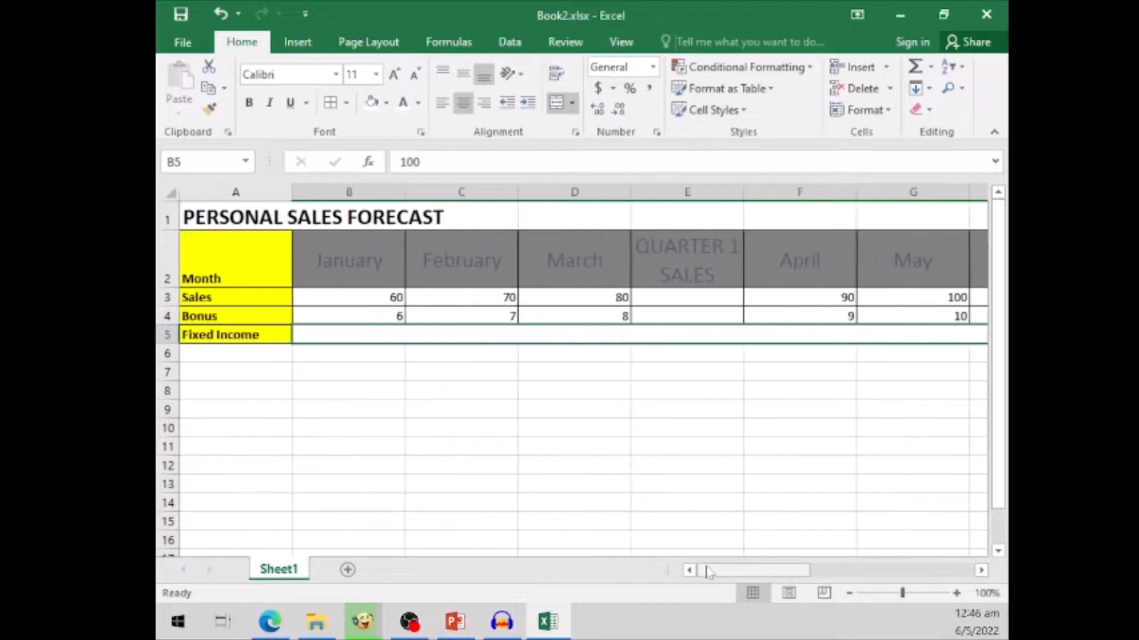
- Check the available merge options for the Fixed Income row without applying any
left_click(573, 103)
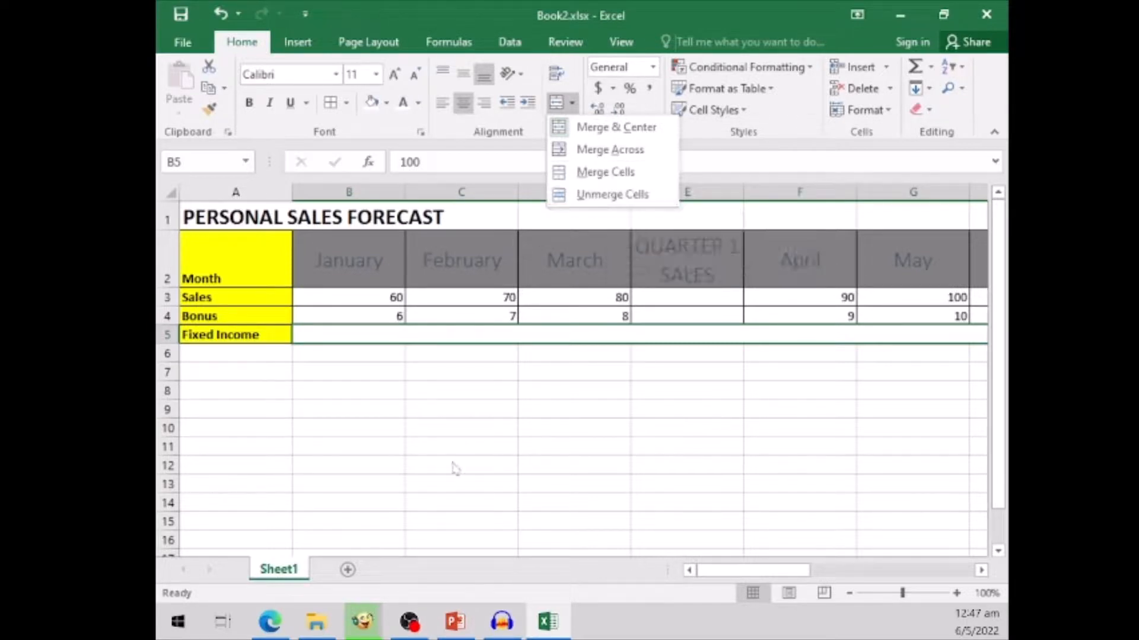
left_click(702, 376)
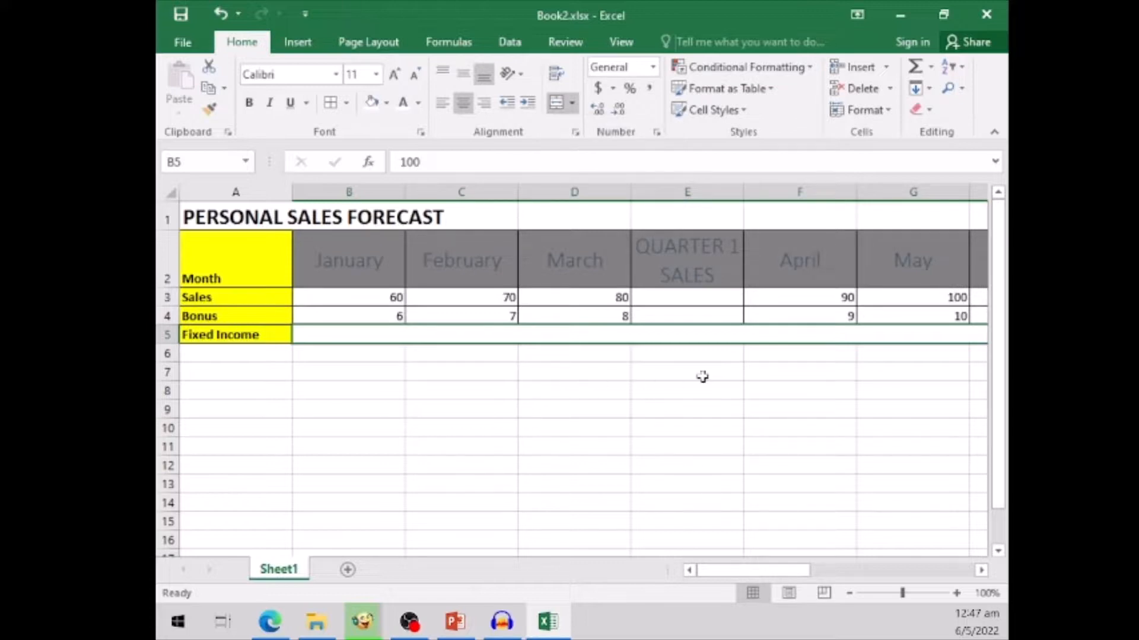
left_click(703, 376)
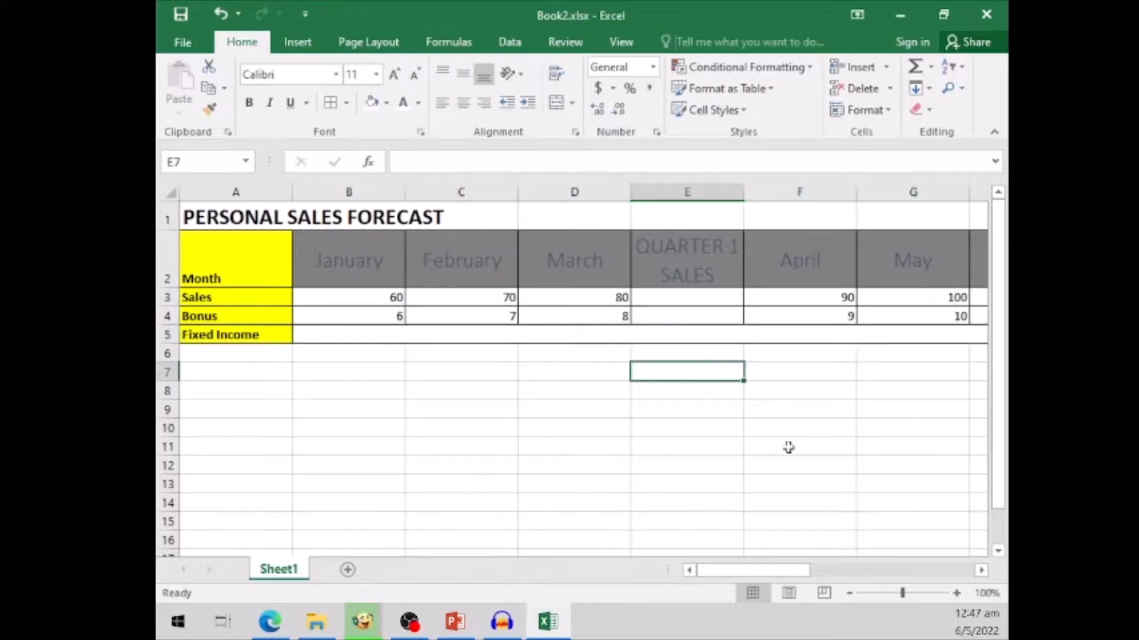
- Unmerge the merged Fixed Income cell spanning B5:Q5
left_click(981, 570)
left_click(981, 571)
left_click(981, 570)
left_click(982, 570)
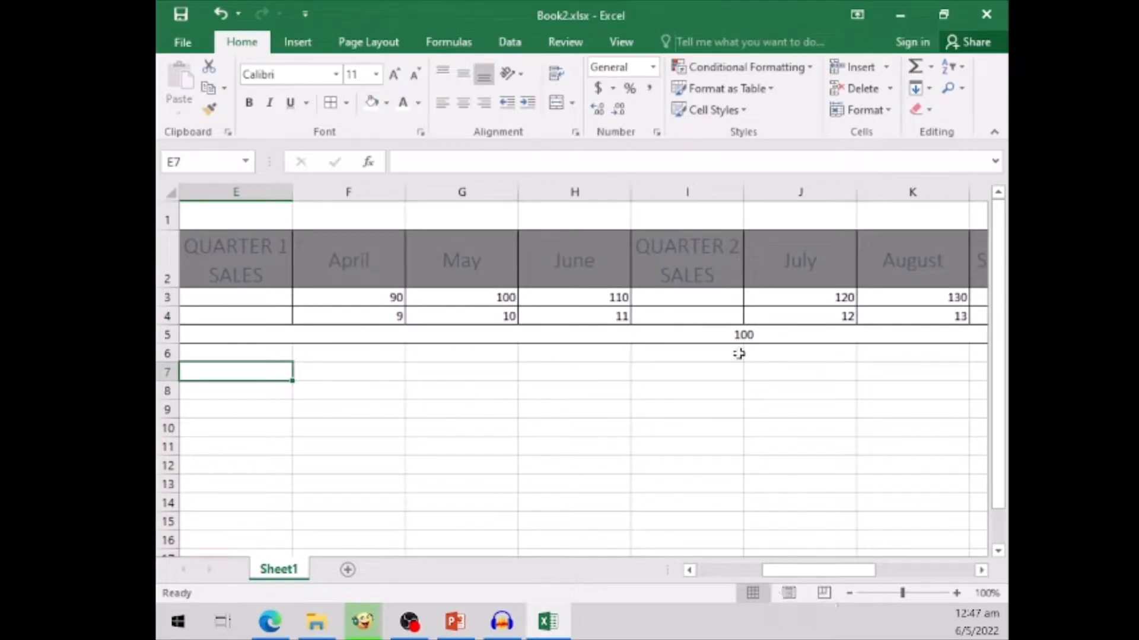
left_click(746, 334)
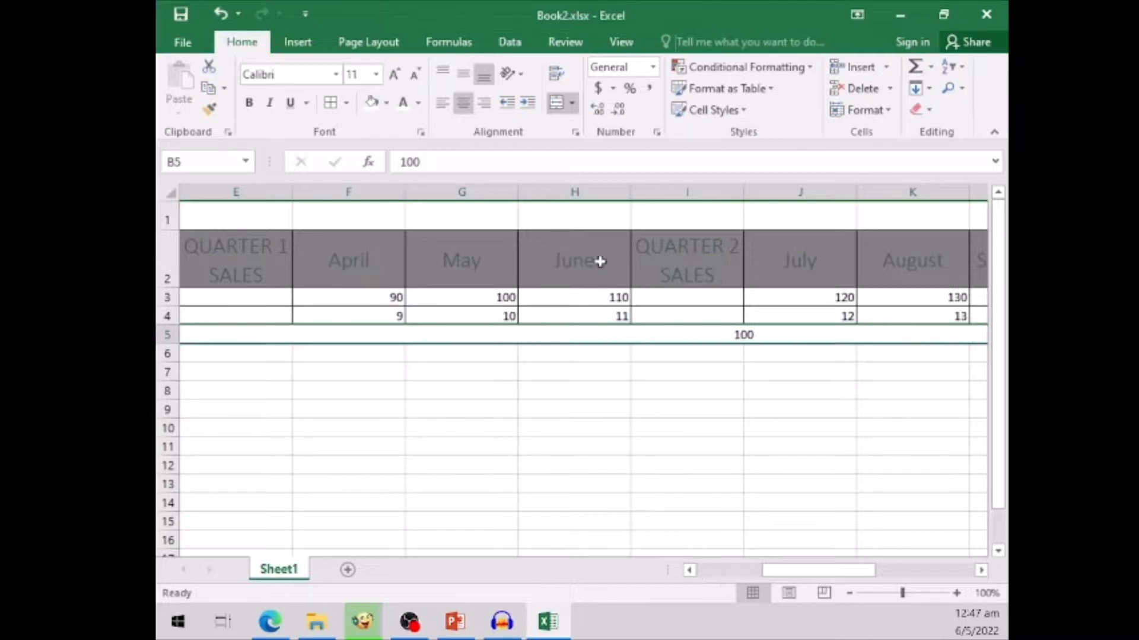
left_click(573, 103)
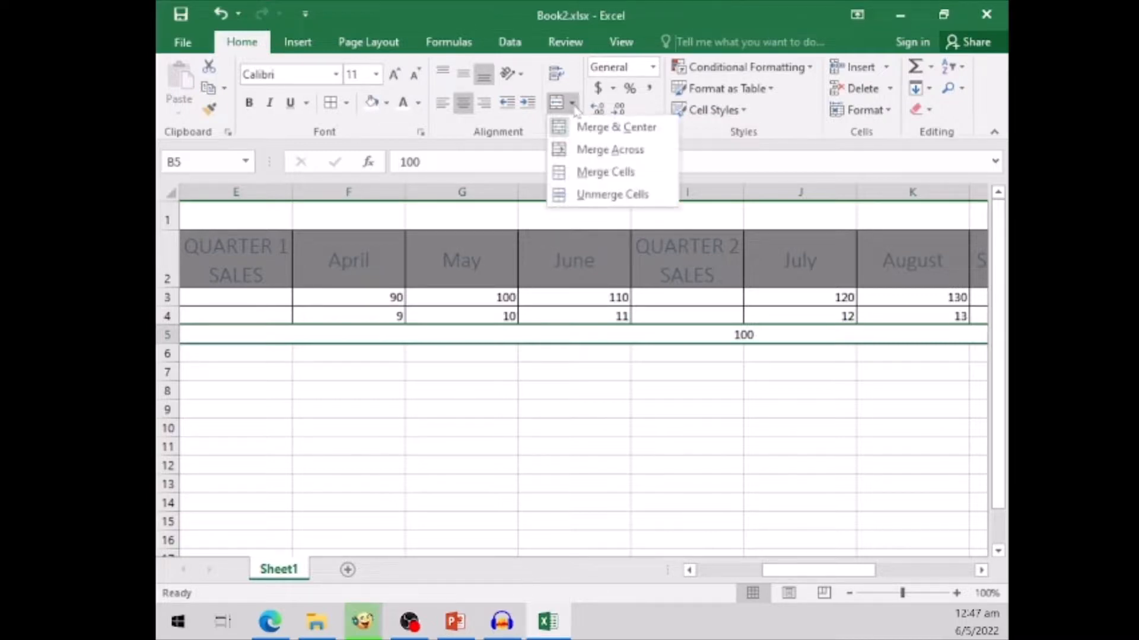
left_click(593, 194)
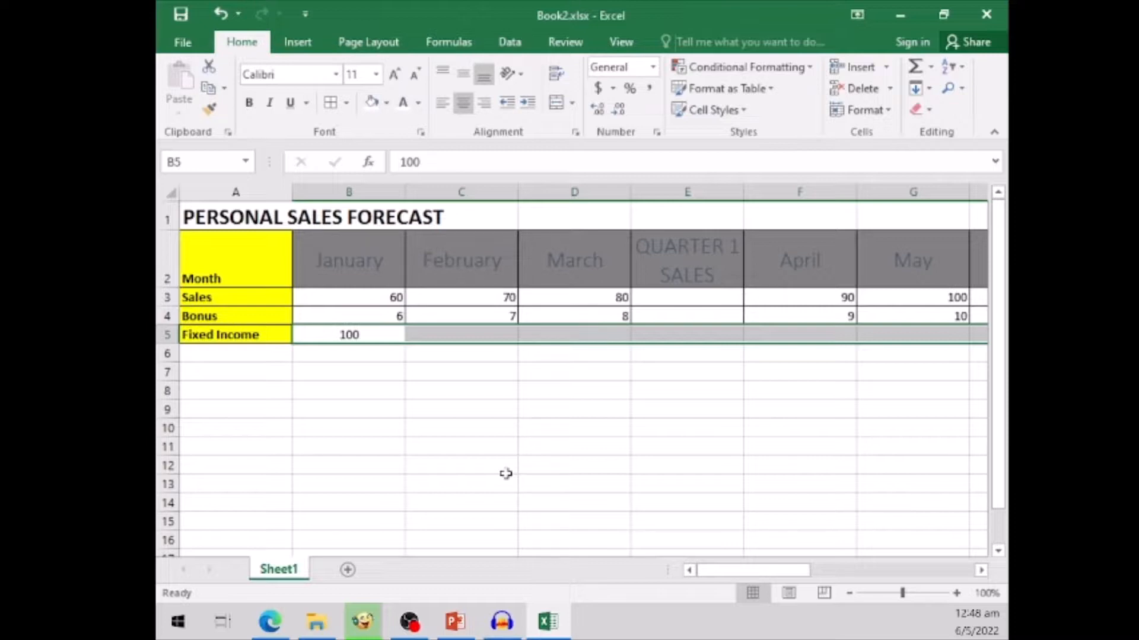
- Set the horizontal alignment of B5:Q5 to Center Across Selection
left_click(577, 135)
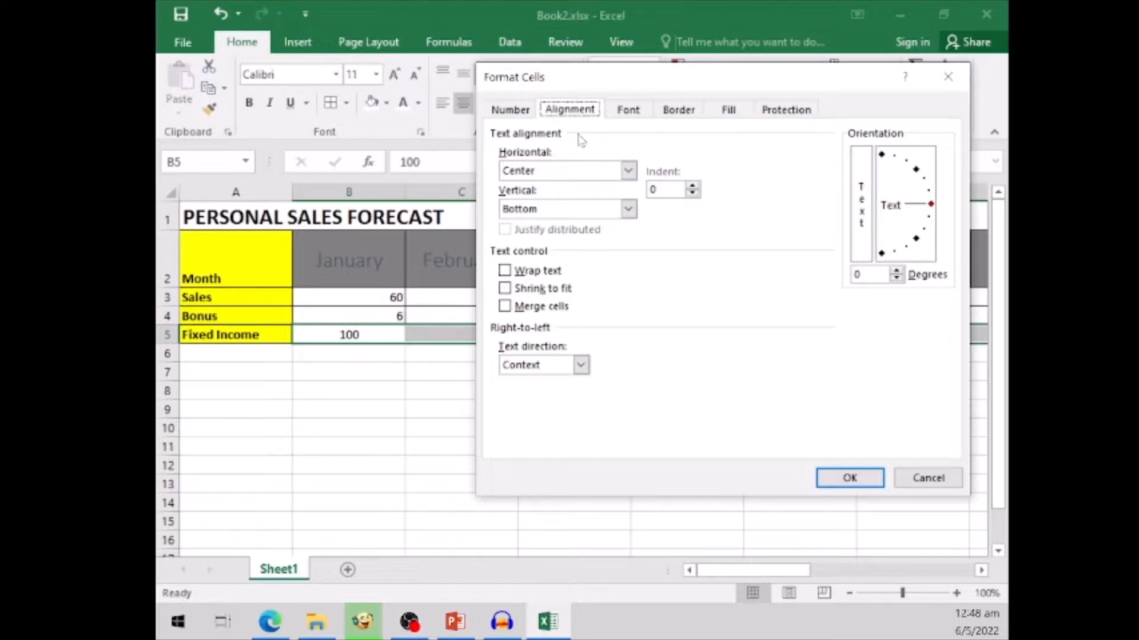
left_click(627, 171)
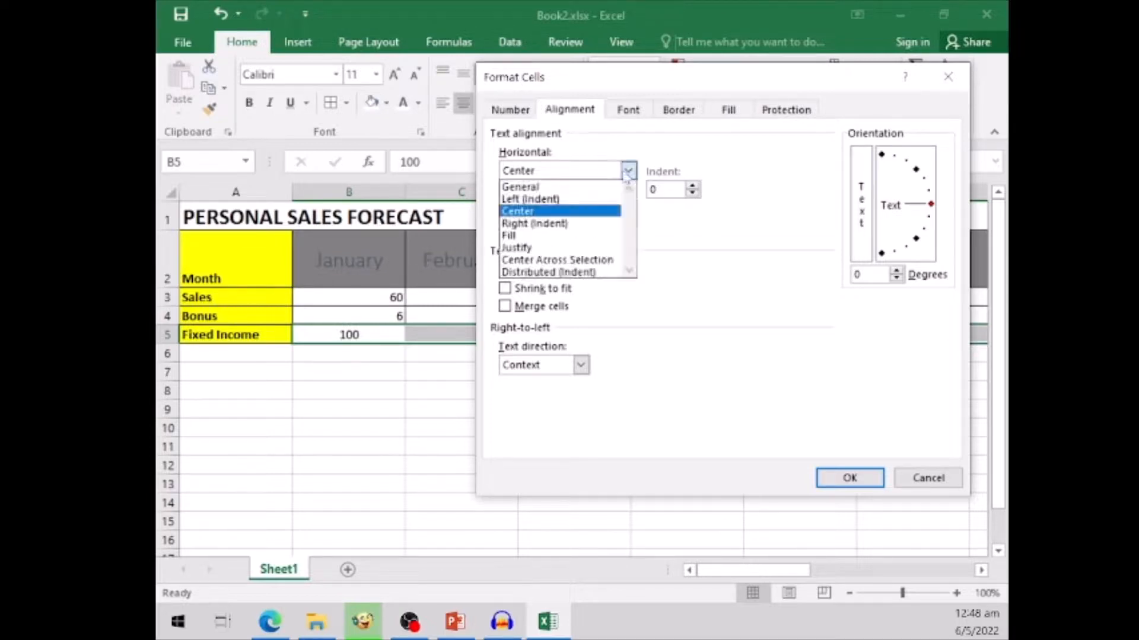
left_click(607, 261)
left_click(849, 478)
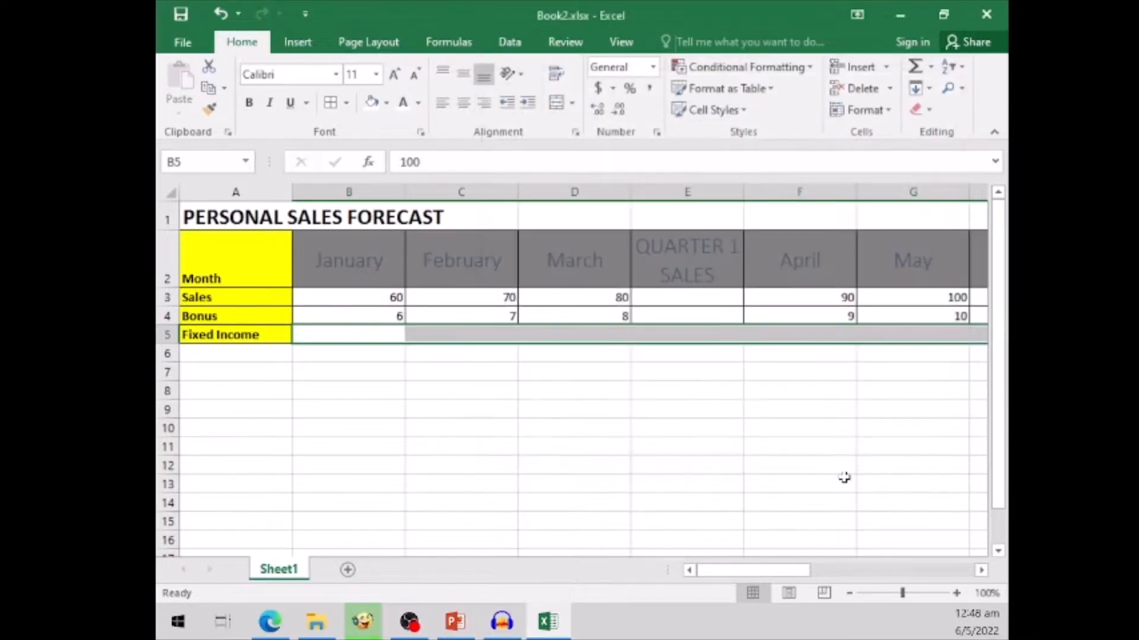
- Examine the individual cells of the Fixed Income row around the centered value, from June to August
left_click(981, 570)
left_click(981, 570)
left_click(981, 570)
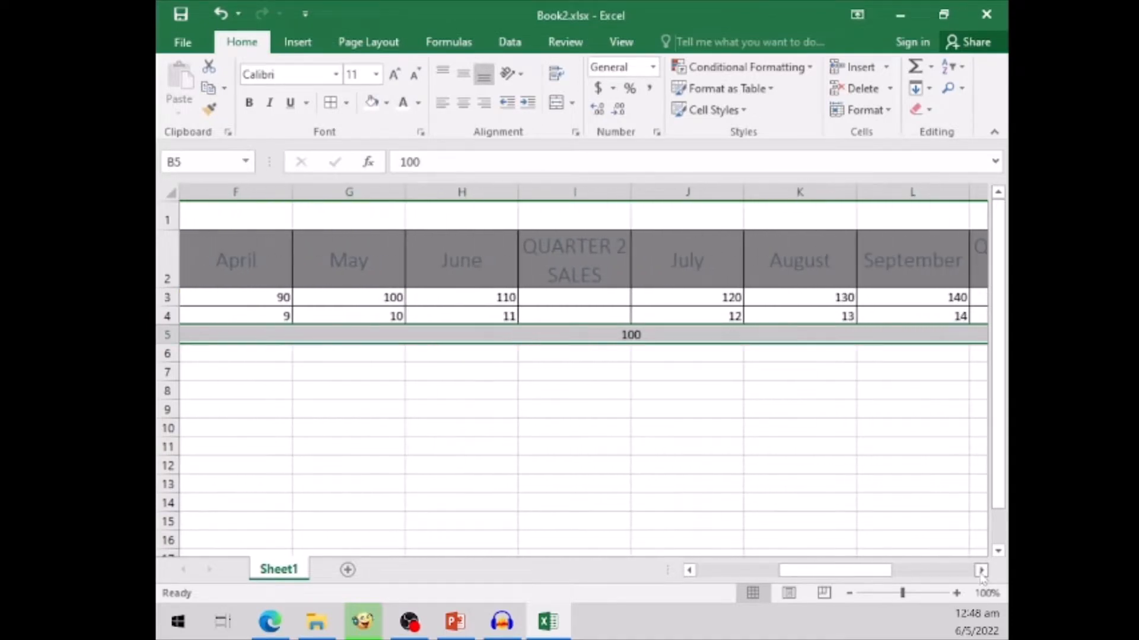
left_click(714, 428)
left_click(562, 333)
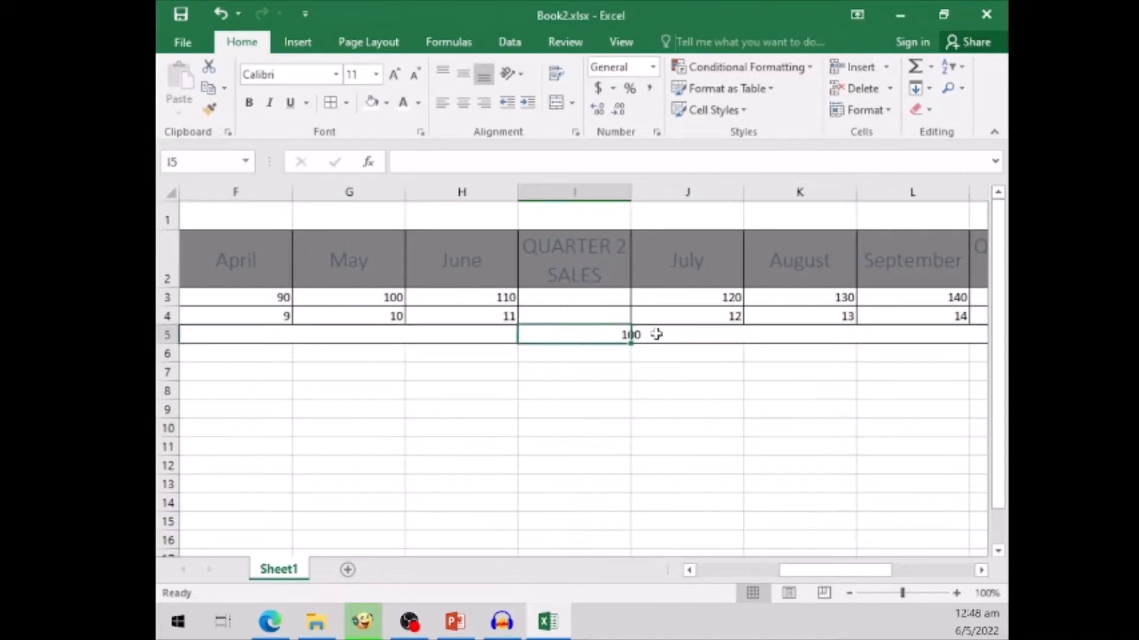
left_click(656, 333)
left_click(765, 333)
left_click(453, 336)
left_click(578, 334)
left_click(651, 332)
left_click(696, 432)
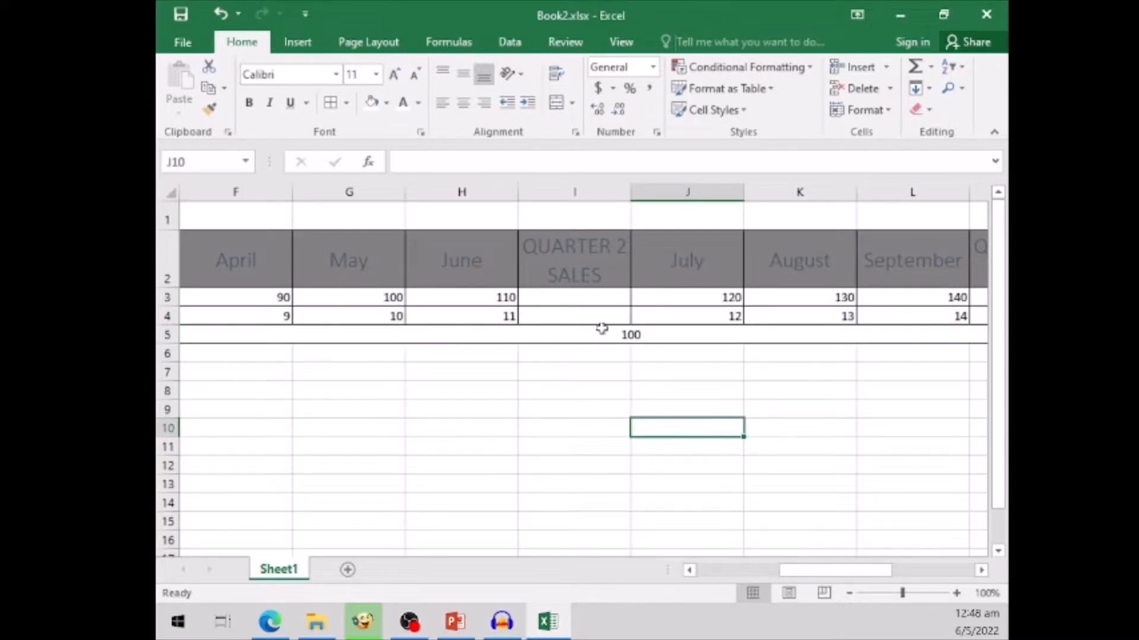
left_click(584, 337)
left_click(679, 334)
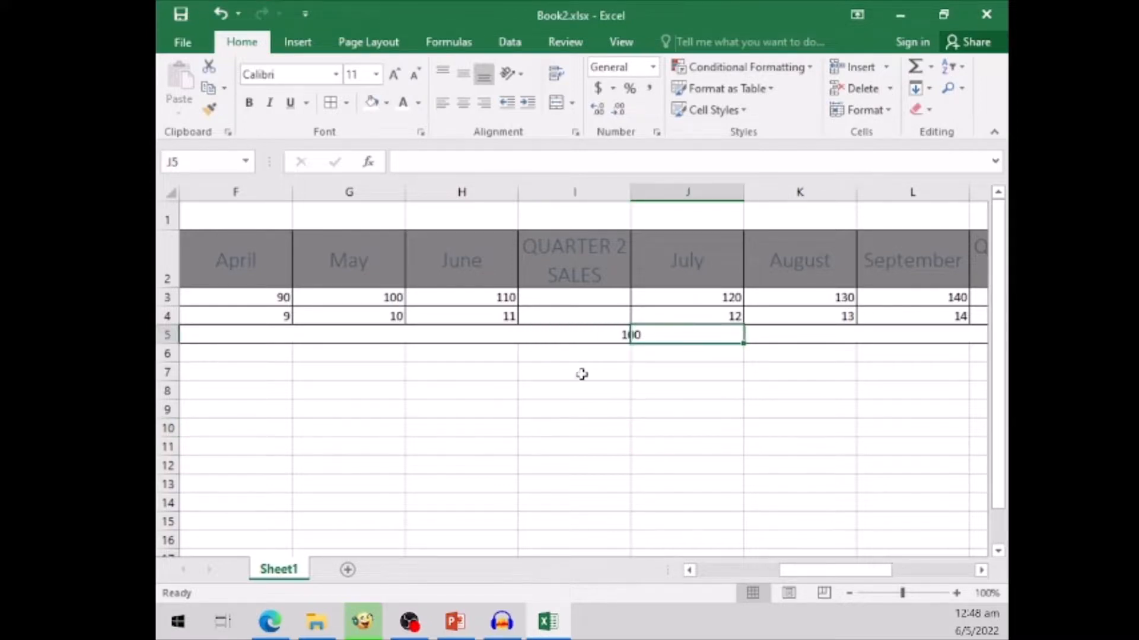
left_click(599, 390)
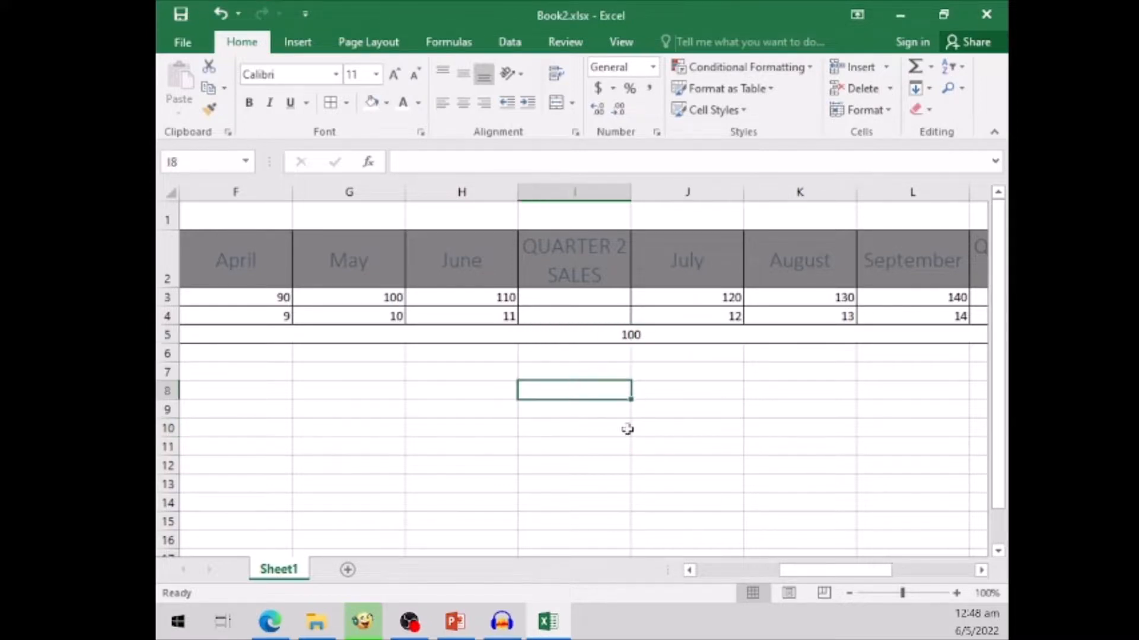
- Return to the start of the sales table and save the workbook
left_click(708, 571)
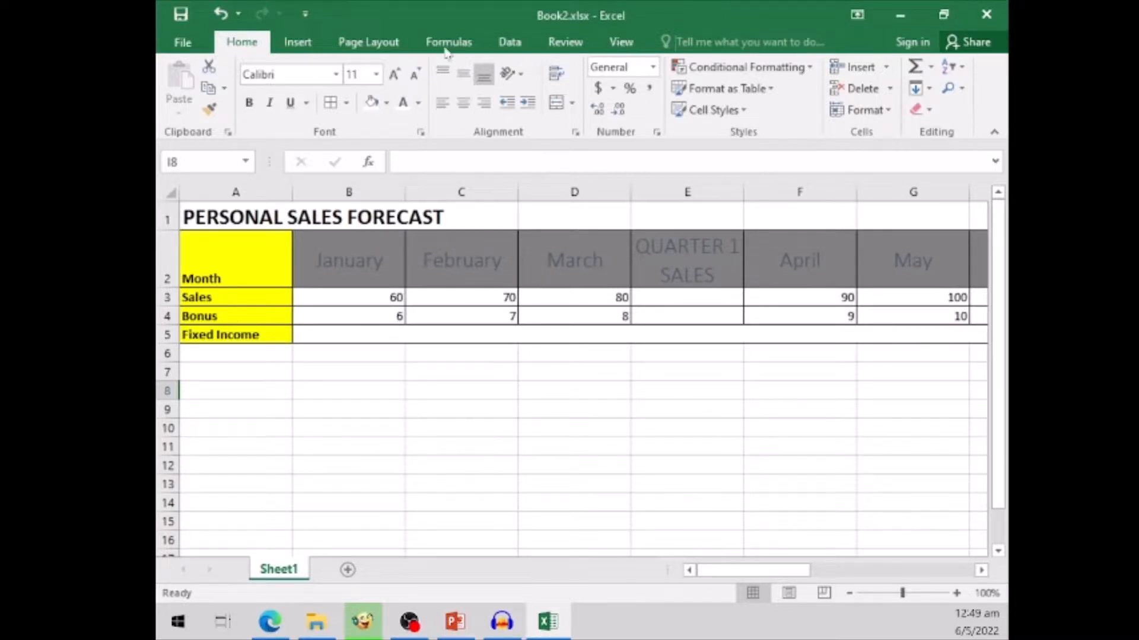
left_click(179, 20)
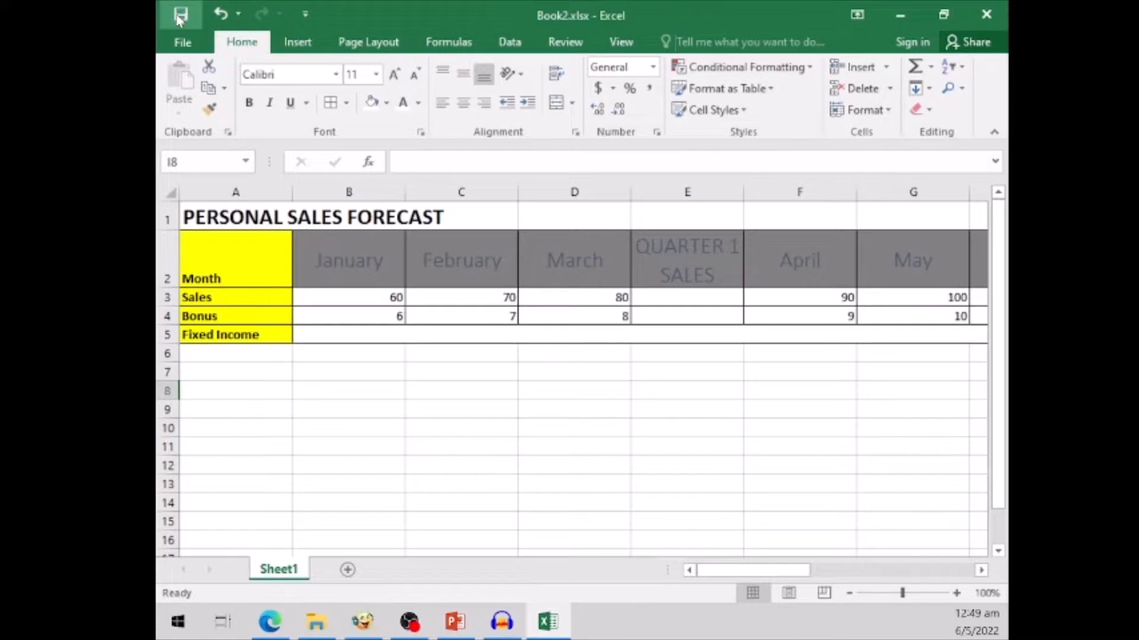
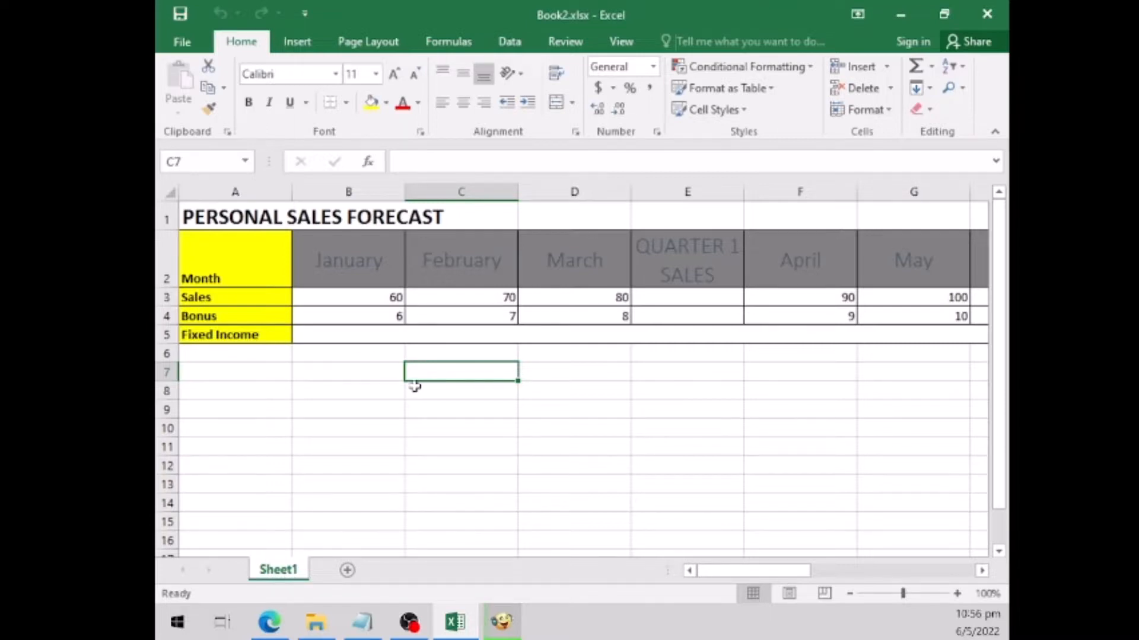
- Add a new blank worksheet after Sheet1
left_click(348, 570)
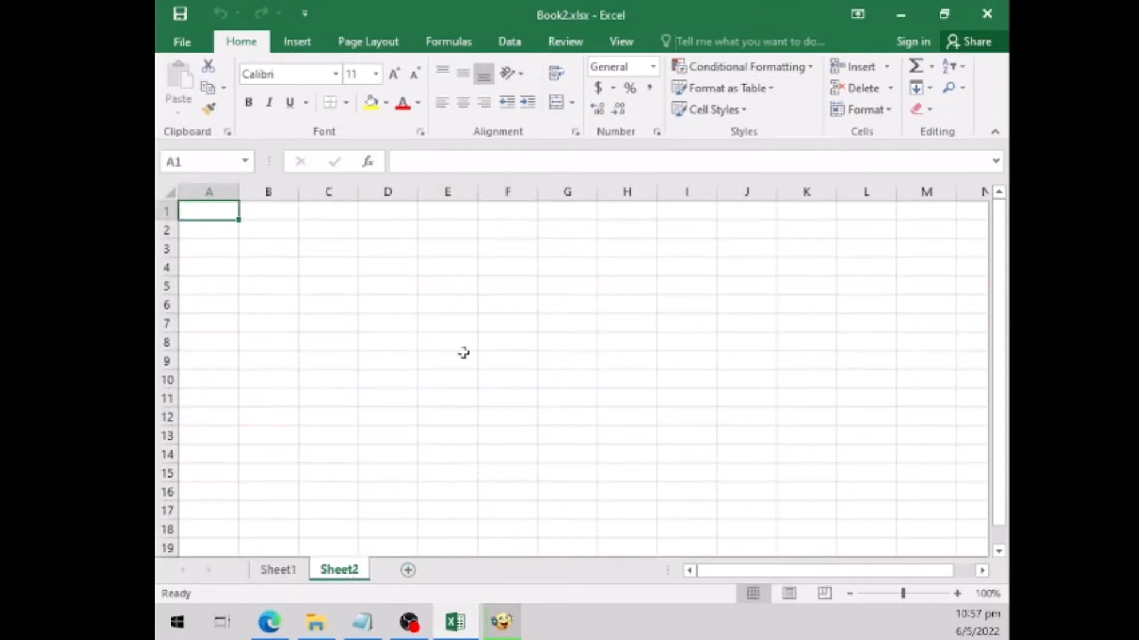
double_click(348, 575)
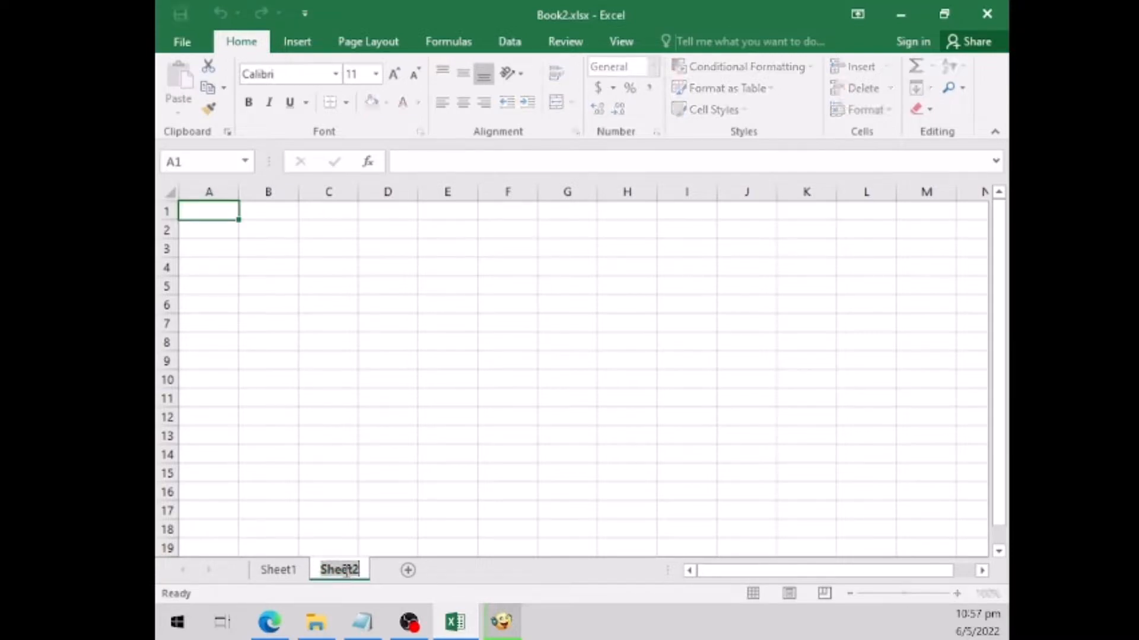
left_click(339, 571)
- Rename the Sheet1 worksheet containing the sales forecast as 2022
left_click(279, 572)
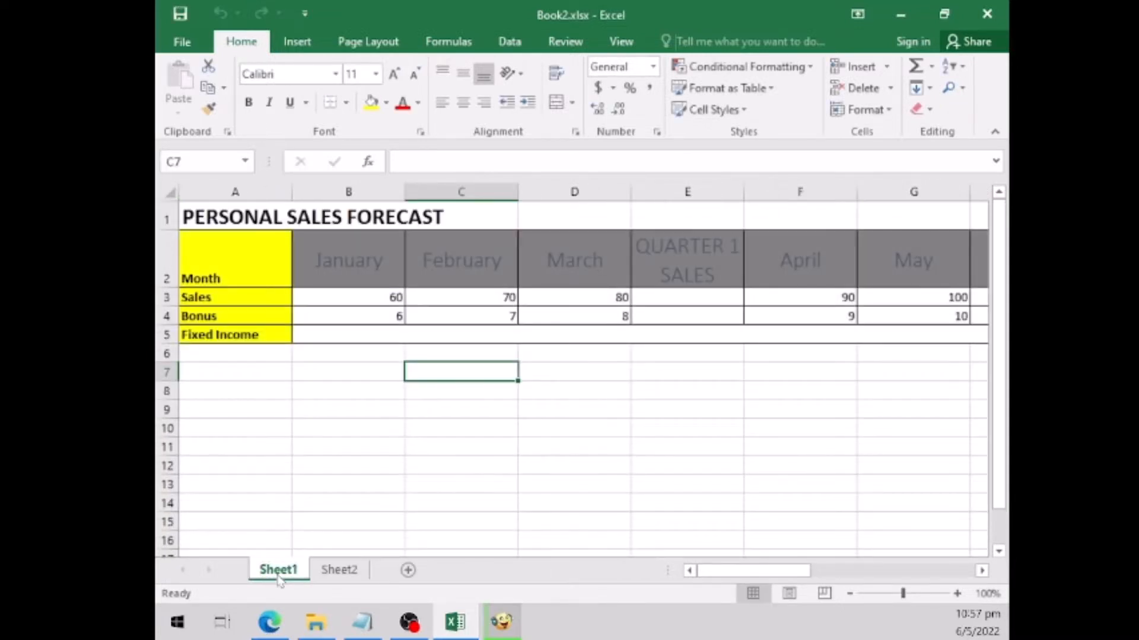
right_click(278, 578)
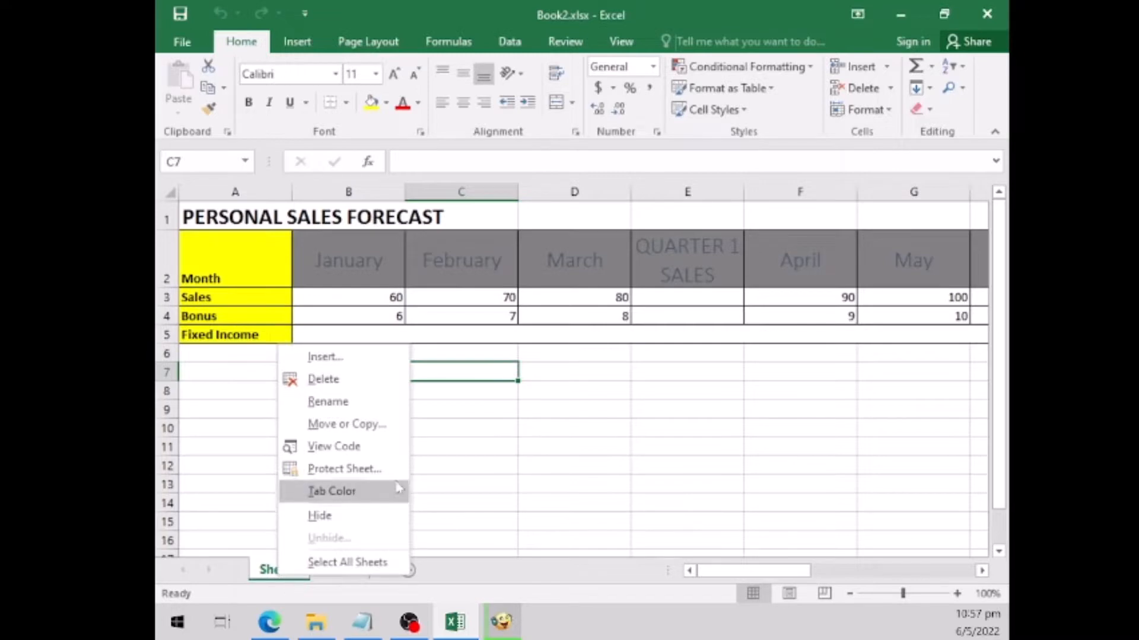
left_click(348, 402)
type("2022")
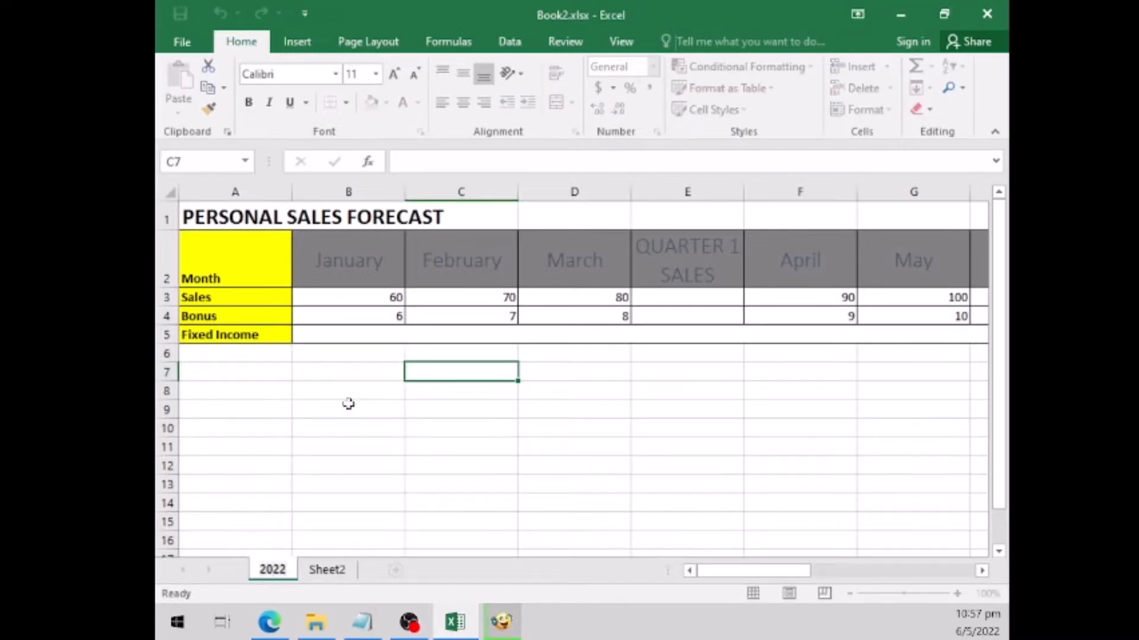
left_click(409, 484)
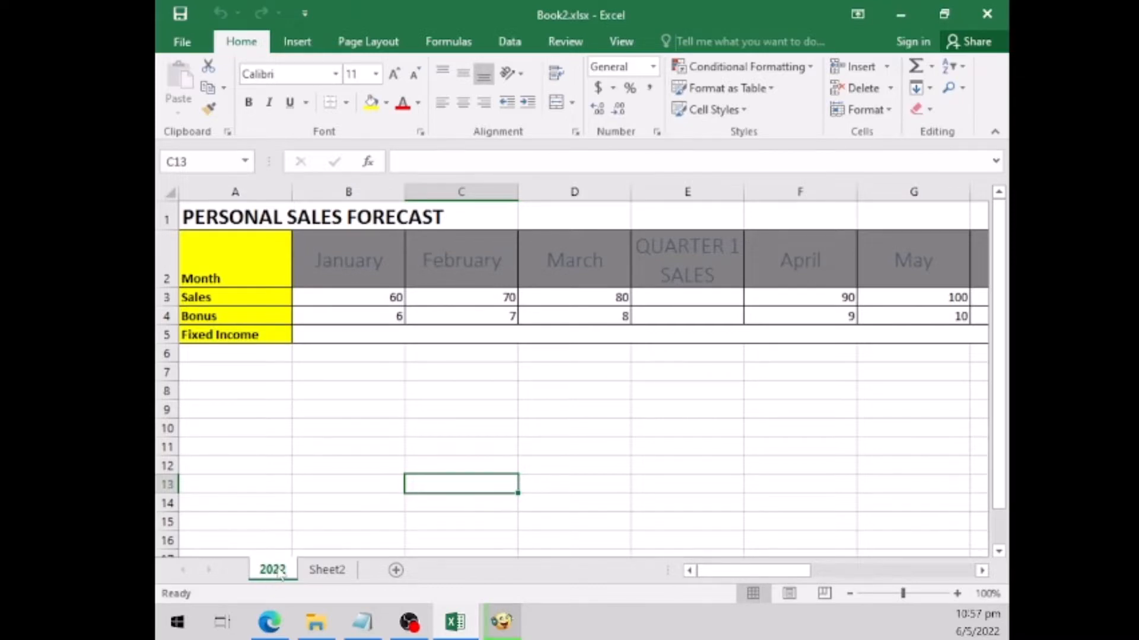
- Create a copy of the 2022 worksheet at the end of the same workbook
right_click(281, 573)
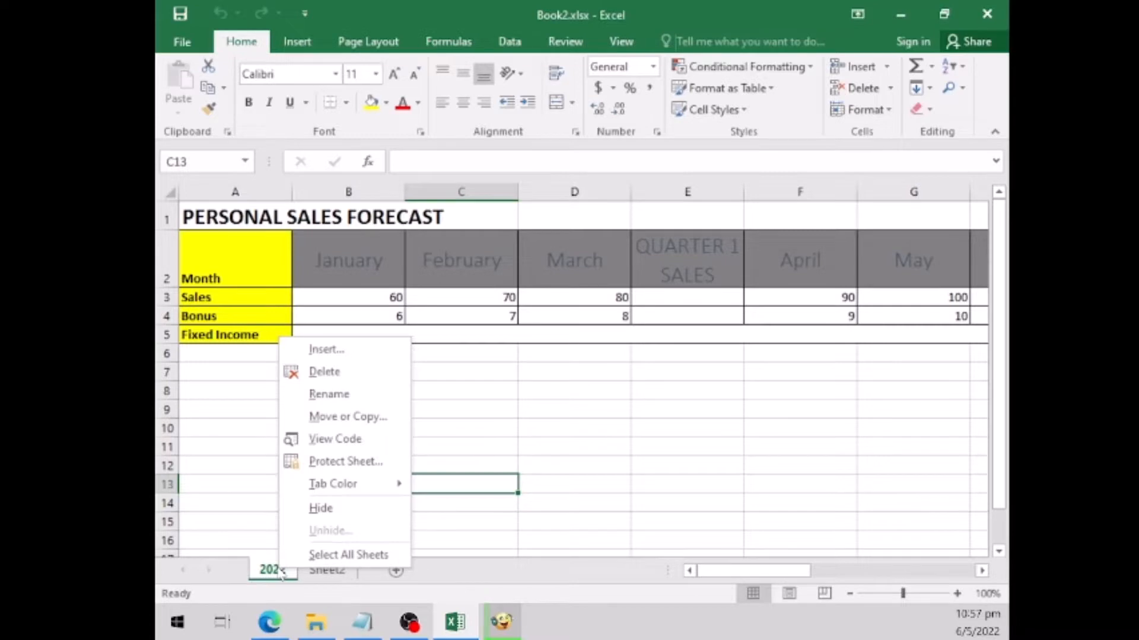
left_click(336, 416)
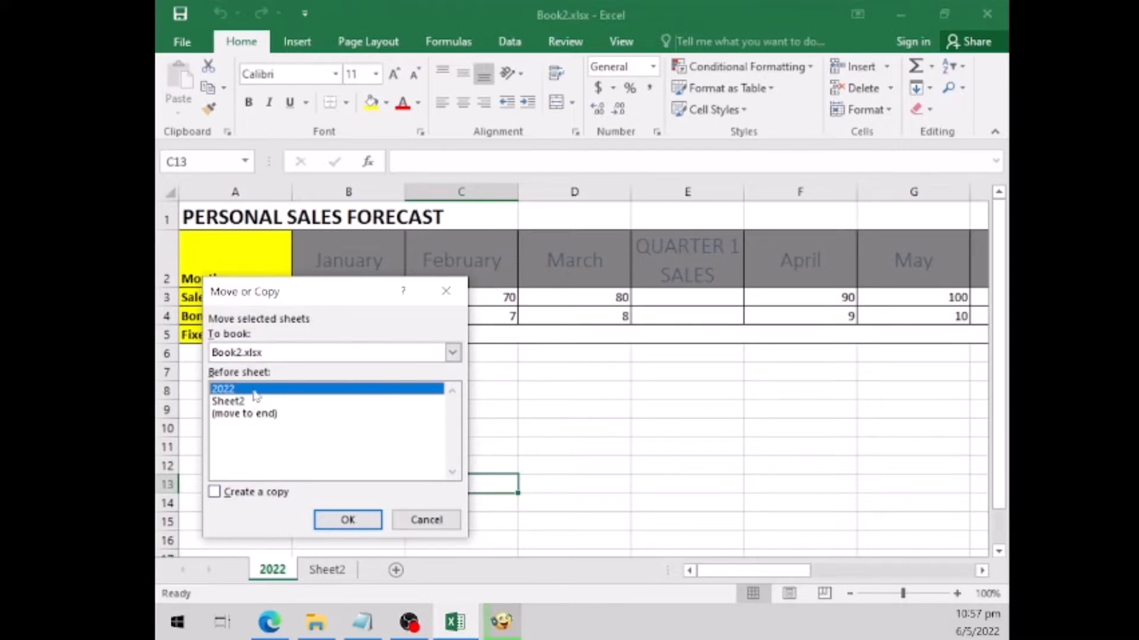
left_click(249, 415)
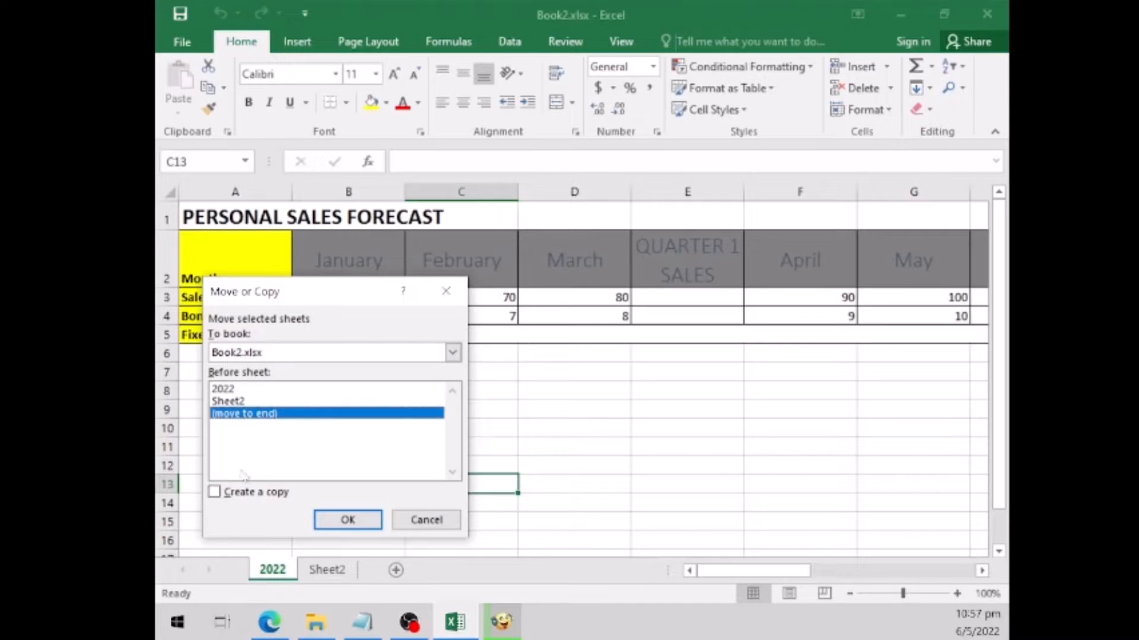
left_click(215, 492)
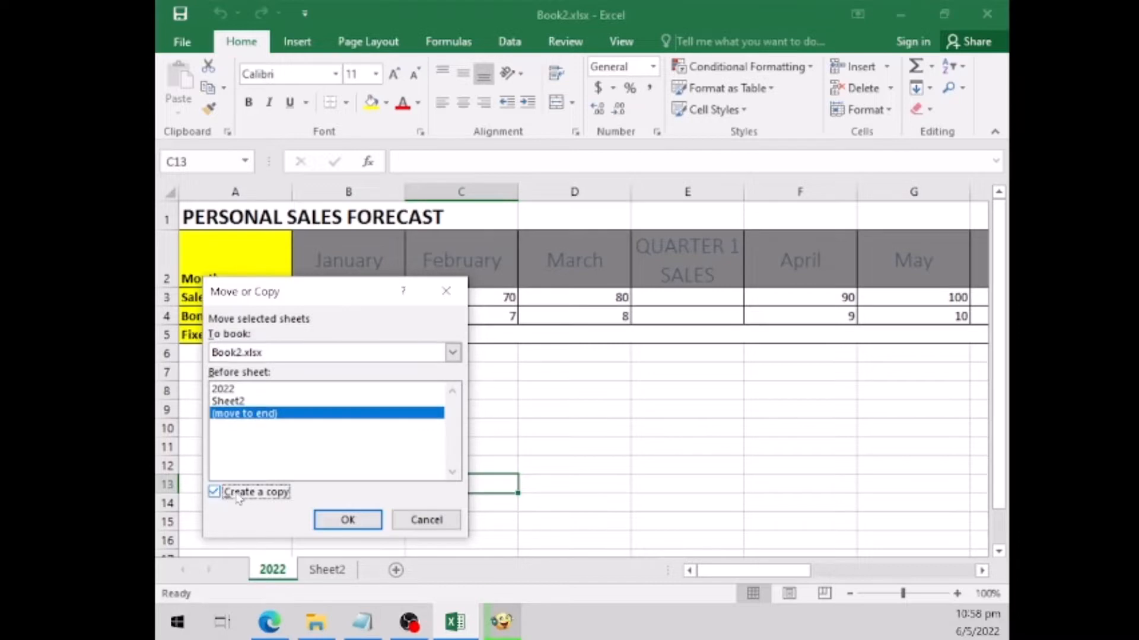
left_click(347, 522)
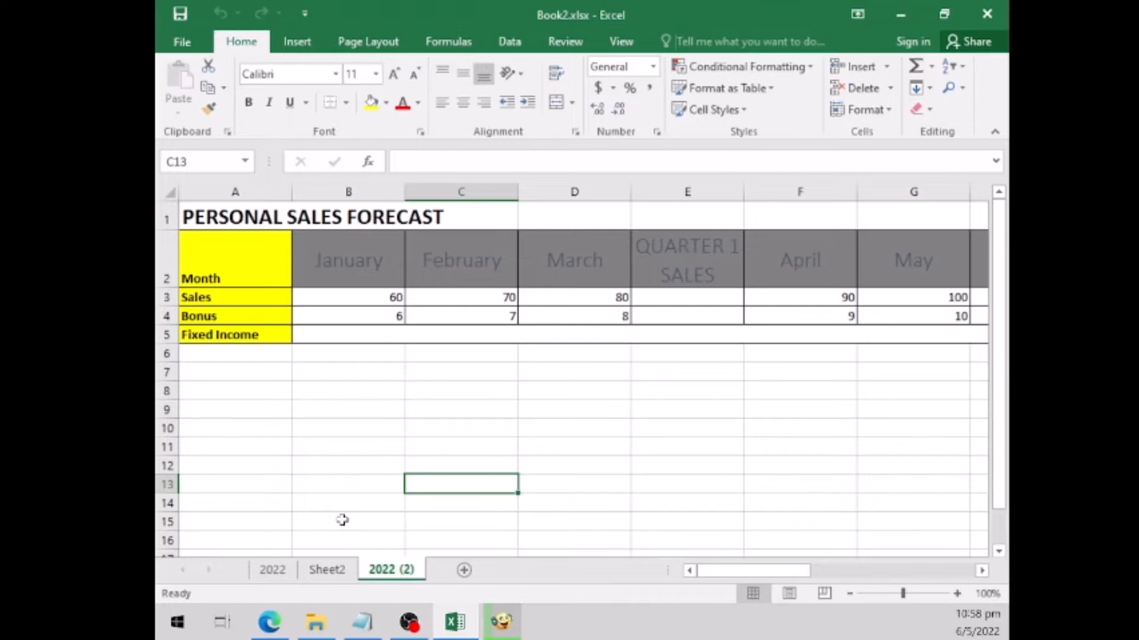
- Rename the copied worksheet as 2021 and move it in front of the 2022 worksheet
double_click(391, 569)
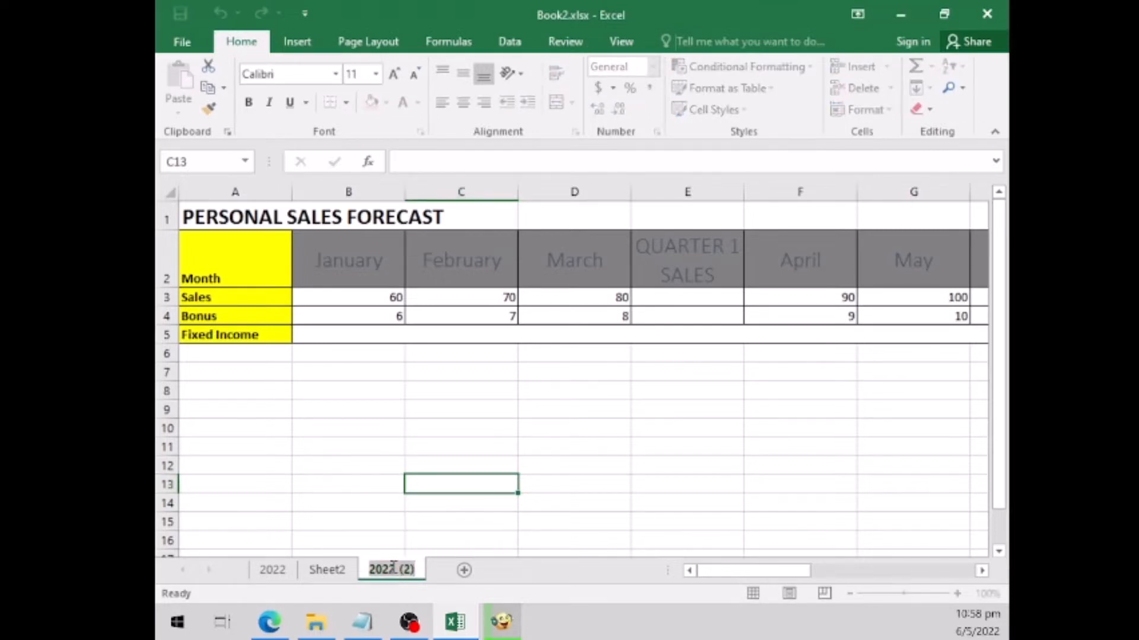
type("2021")
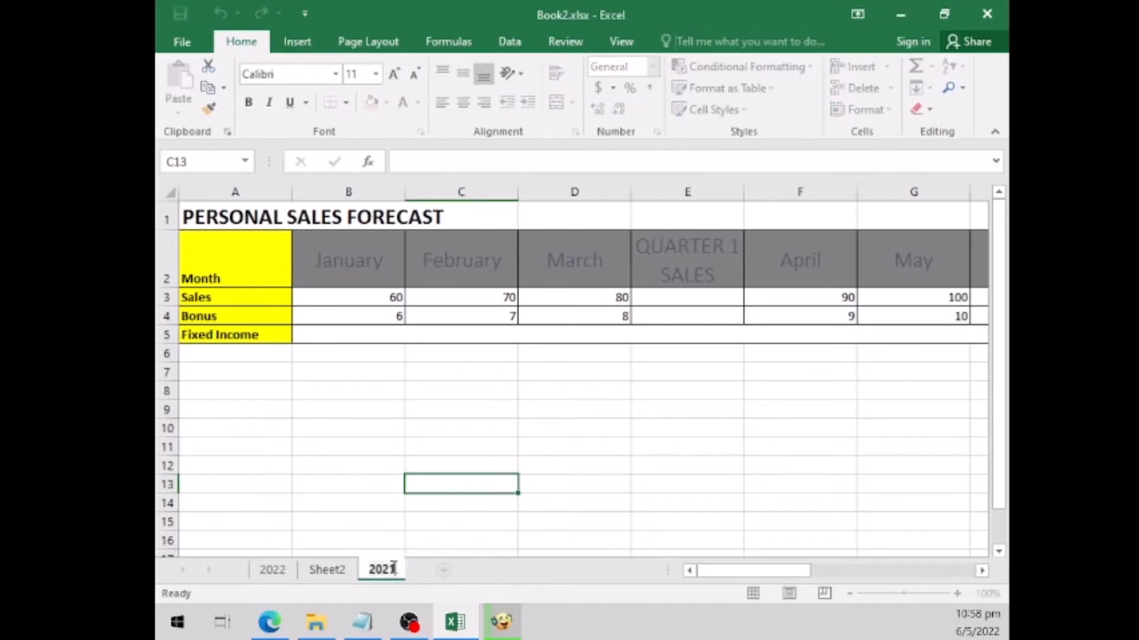
left_click(387, 481)
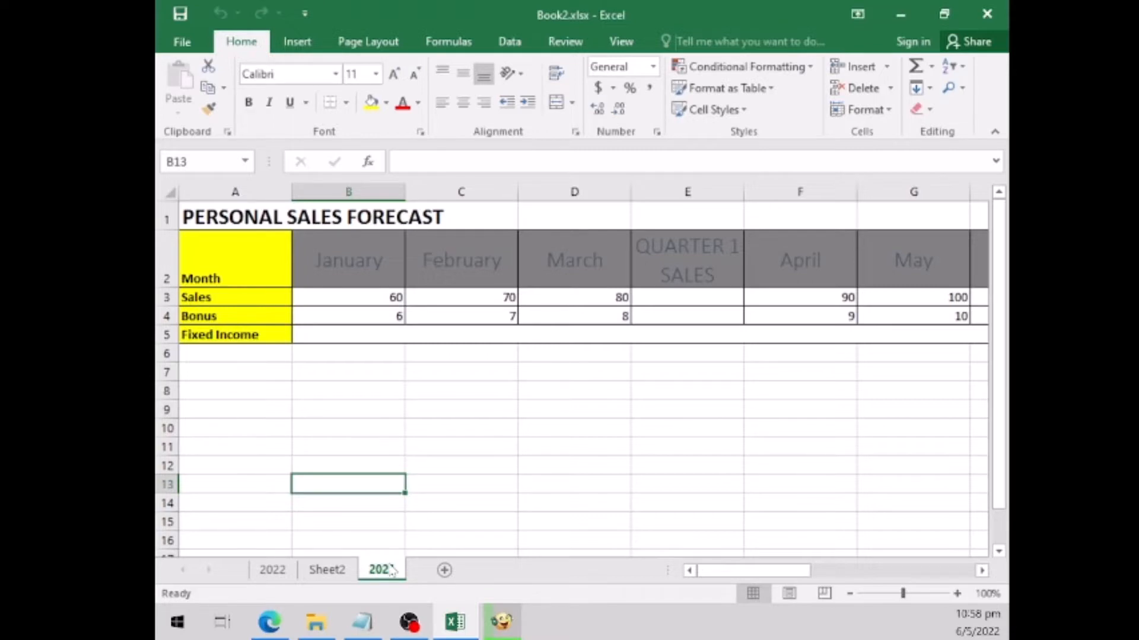
mouse_move(391, 571)
left_mouse_down()
mouse_move(368, 561)
mouse_move(243, 567)
left_mouse_up()
left_click_drag(243, 567, 243, 567)
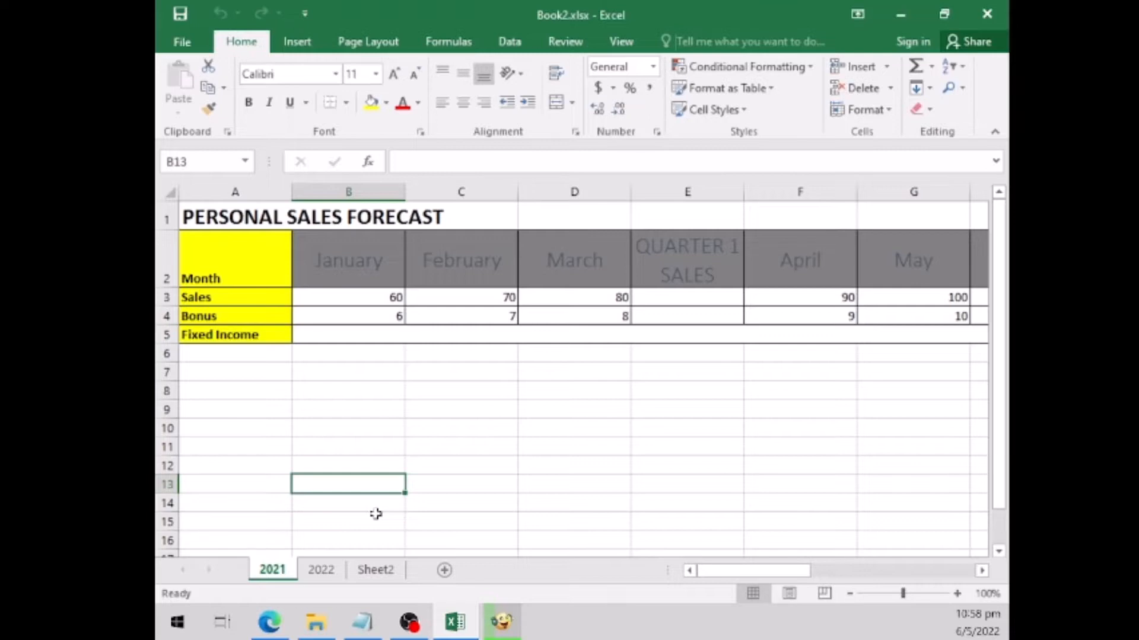
- Set the 2021 worksheet's tab color to Orange, Accent 2, and check it from the 2022 worksheet
right_click(274, 570)
mouse_move(369, 495)
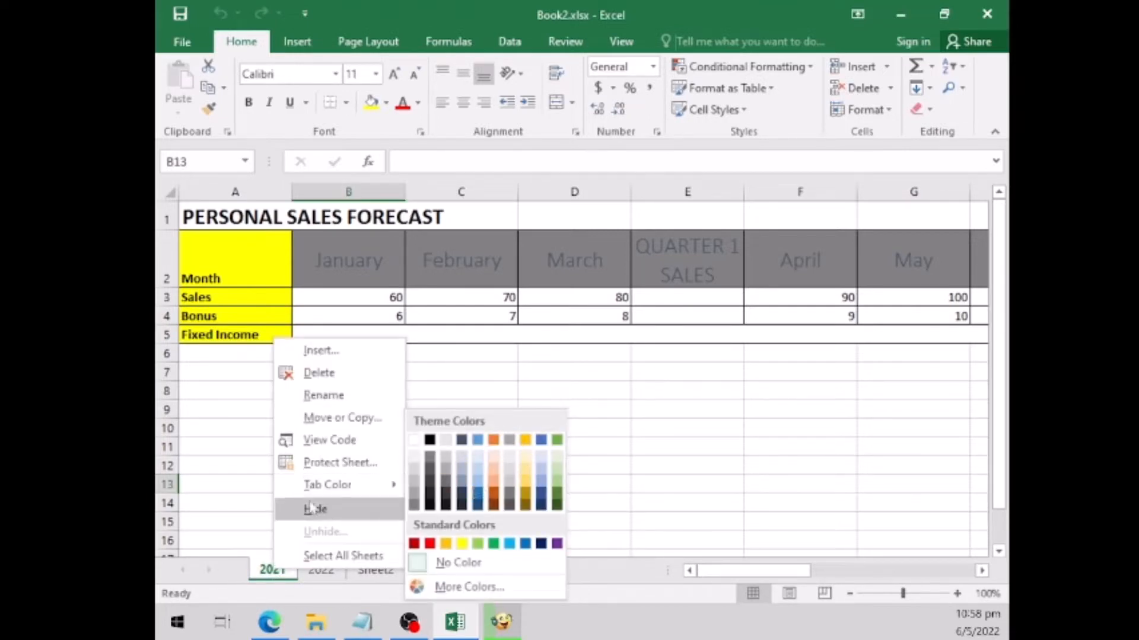
mouse_move(330, 485)
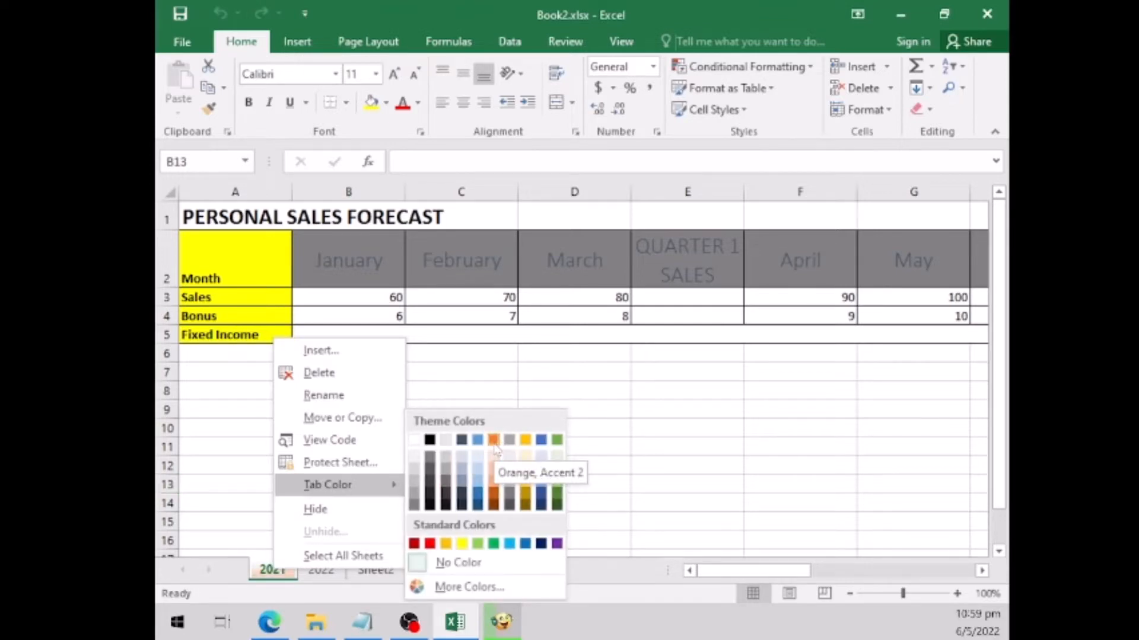
left_click(493, 444)
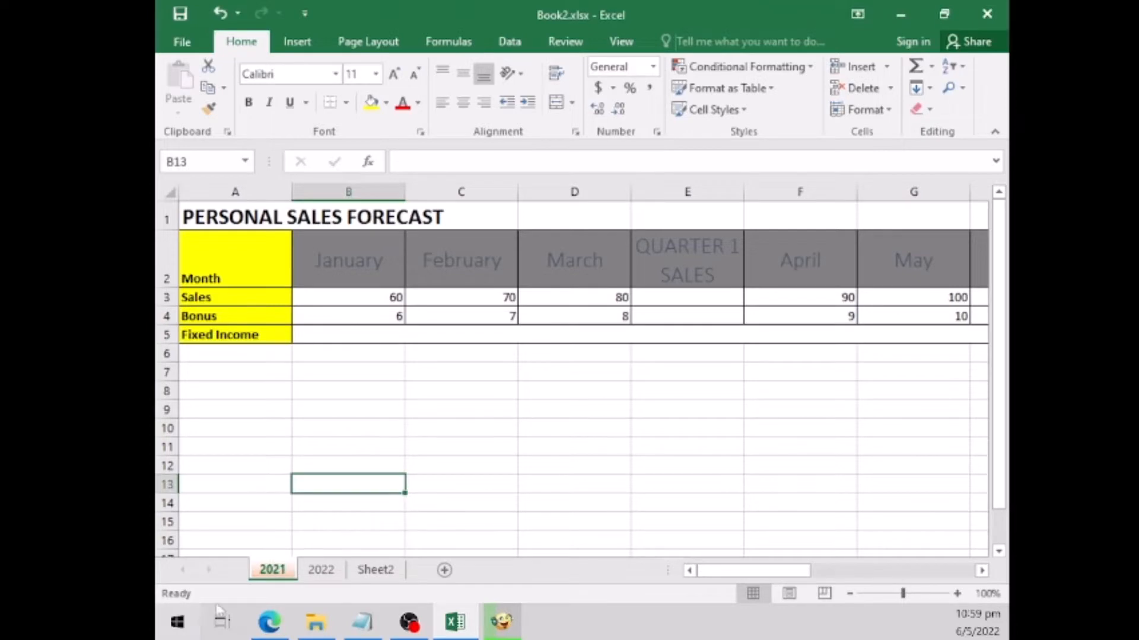
left_click(321, 572)
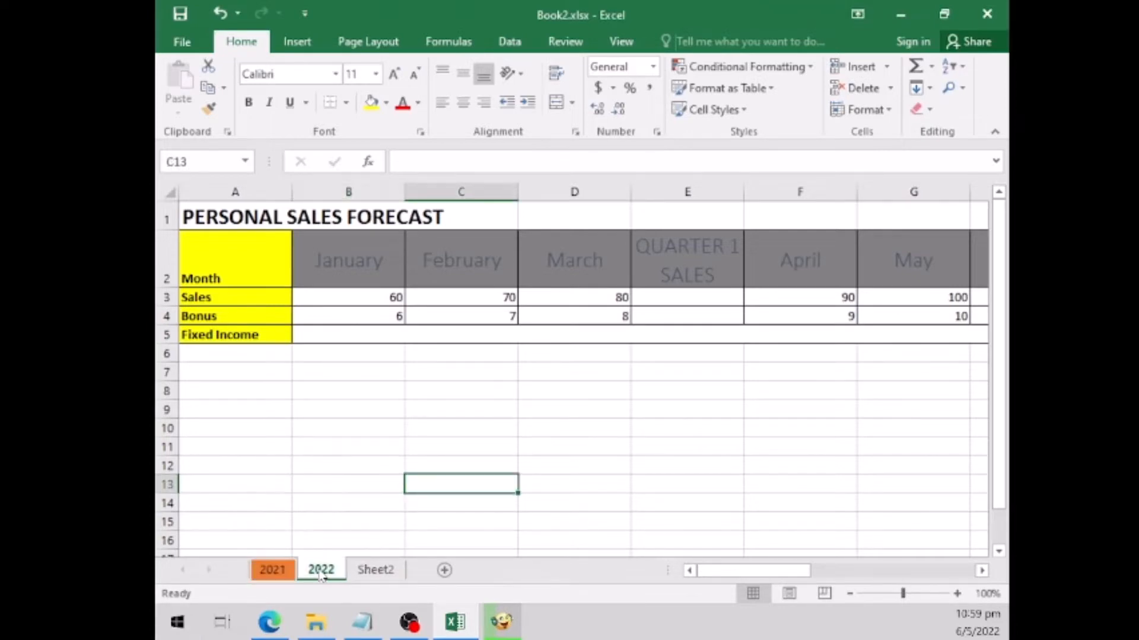
left_click(286, 573)
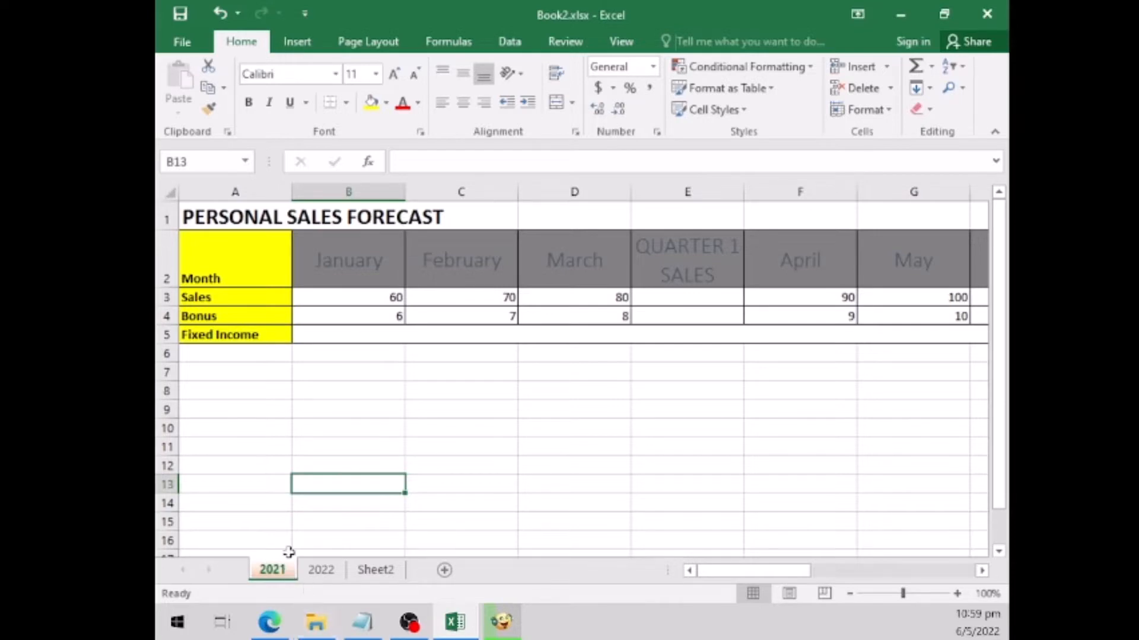
left_click(325, 572)
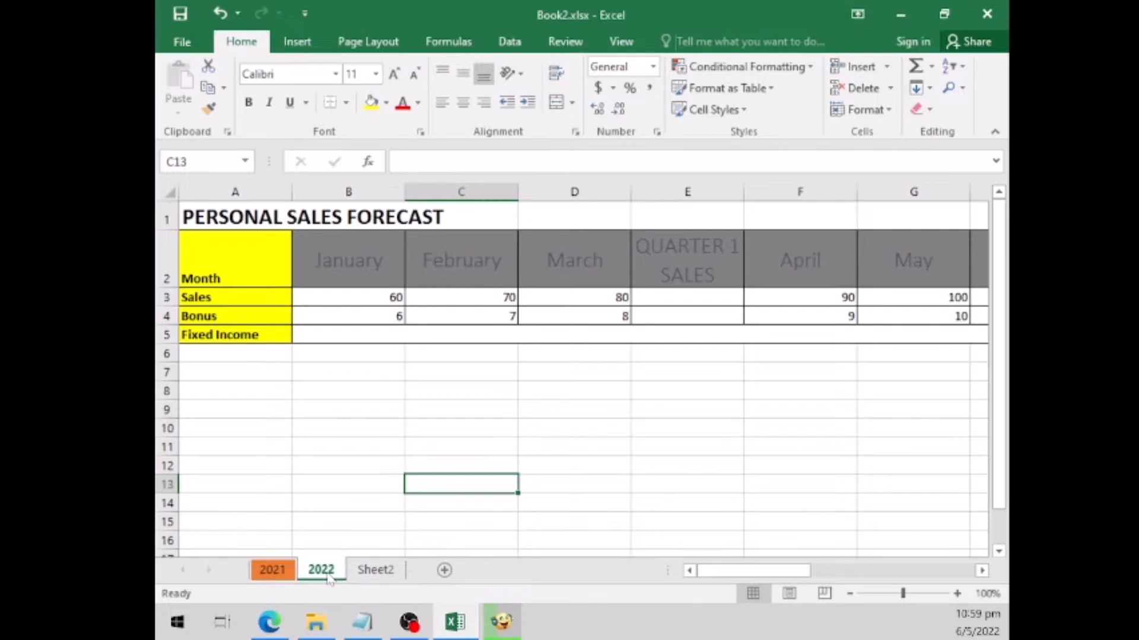
- Add seven blank worksheets one after another behind Sheet2
left_click(394, 571)
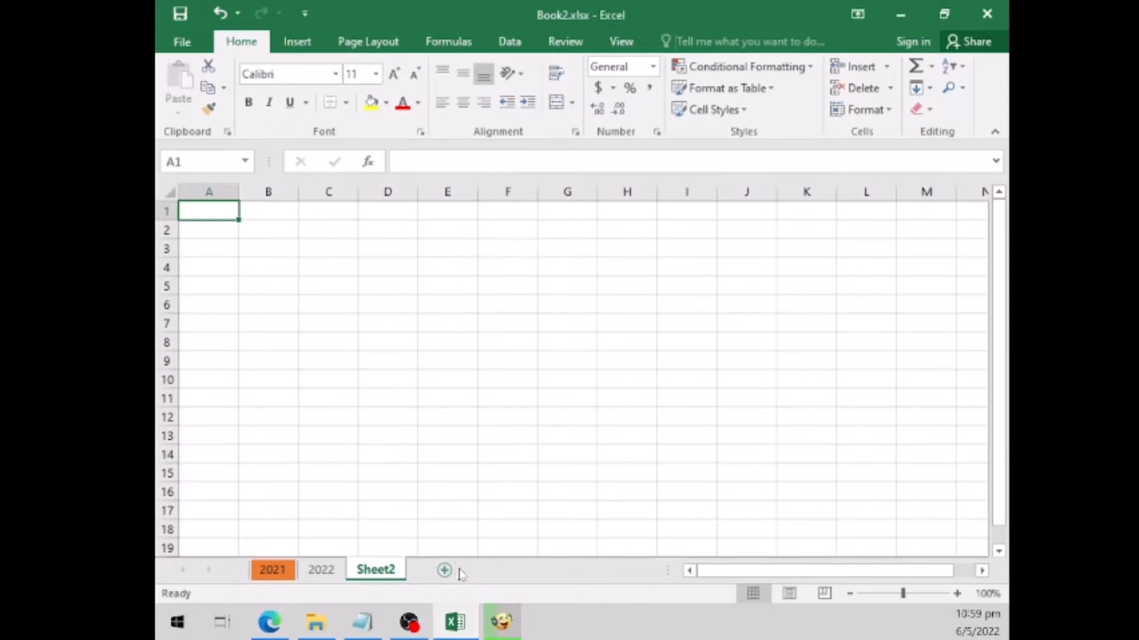
left_click(445, 571)
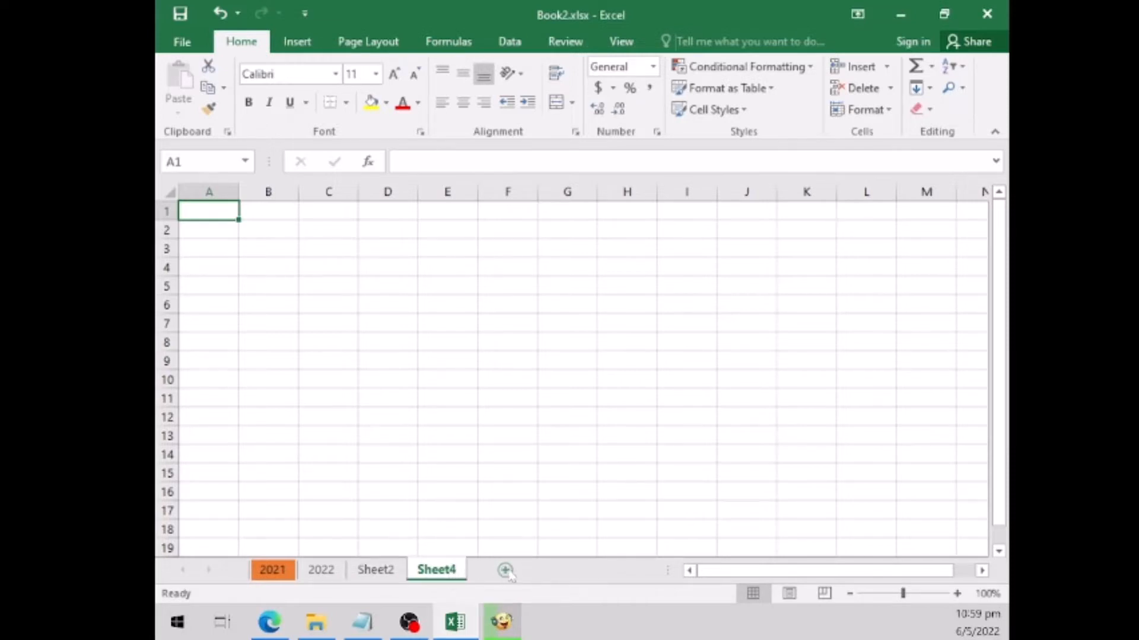
left_click(505, 571)
left_click(565, 570)
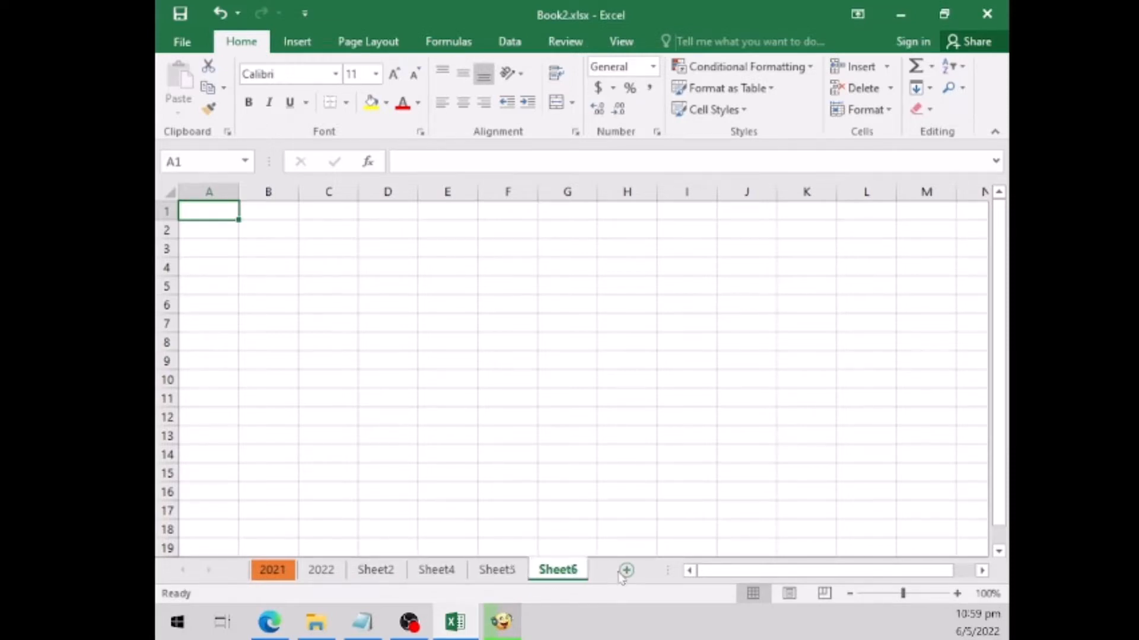
left_click(626, 570)
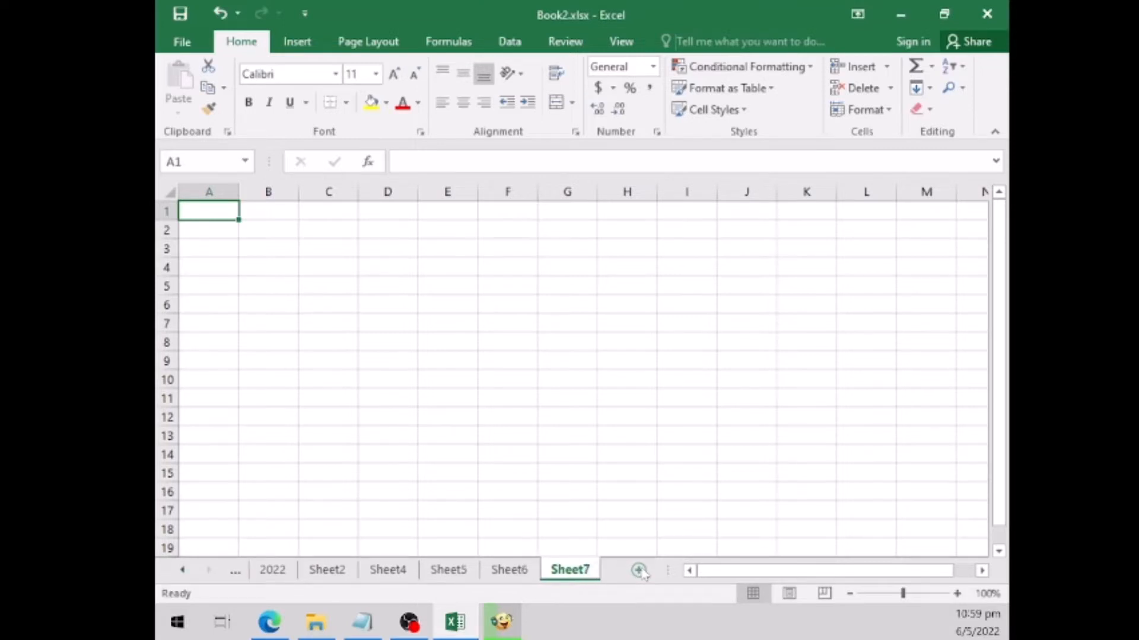
left_click(641, 571)
left_click(590, 571)
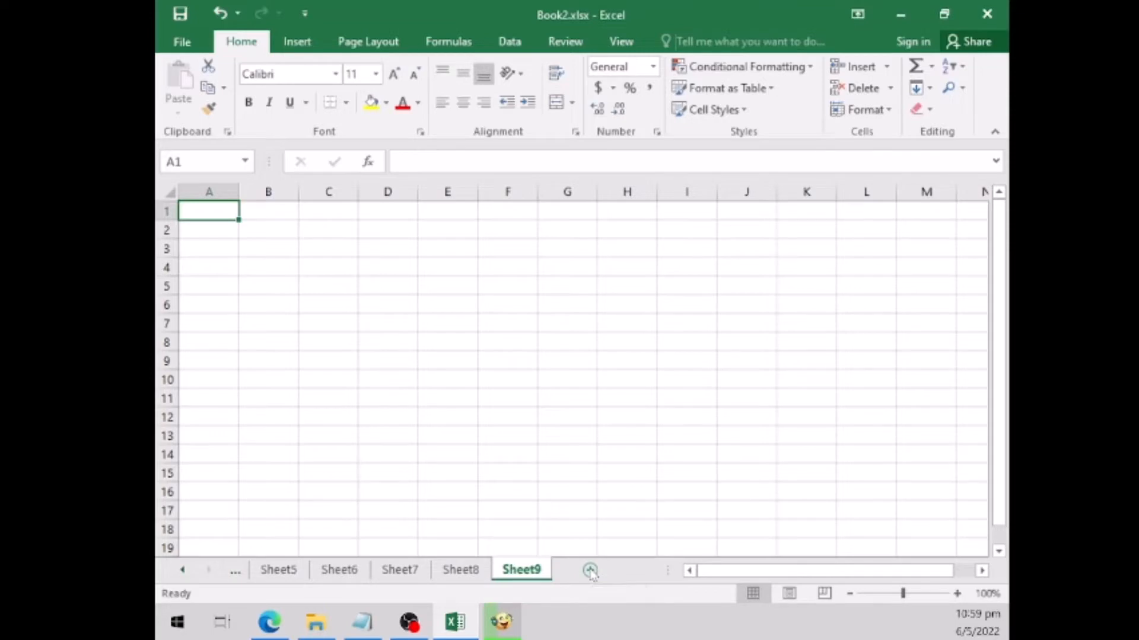
left_click(590, 571)
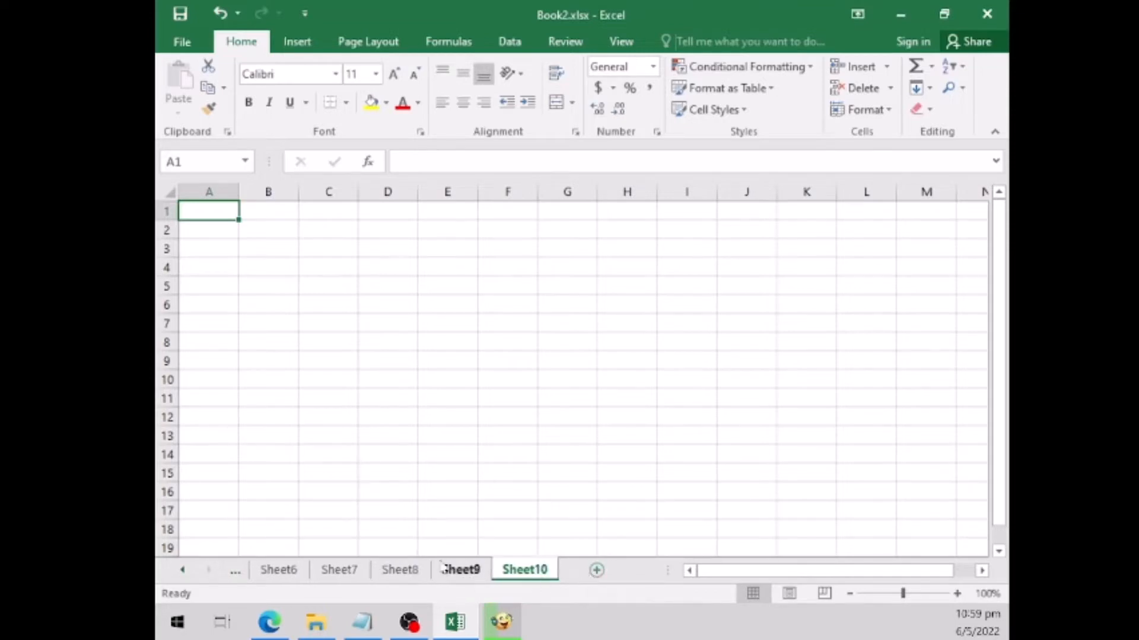
- Browse back and forth through the worksheets from Sheet6 to Sheet10
left_click(460, 570)
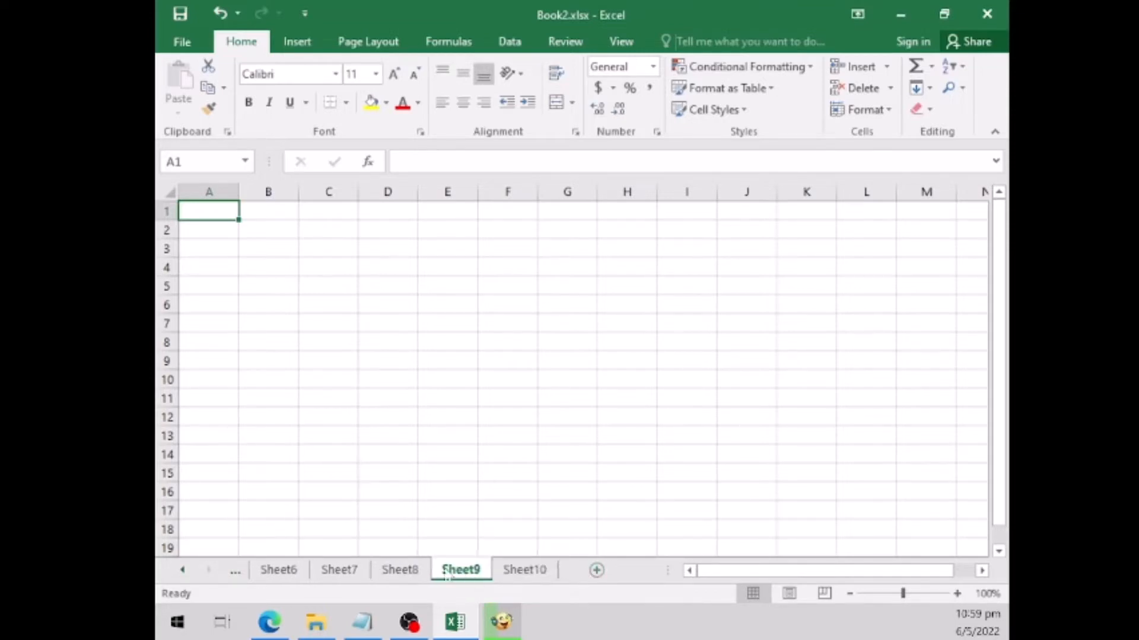
left_click(400, 570)
left_click(339, 570)
left_click(289, 574)
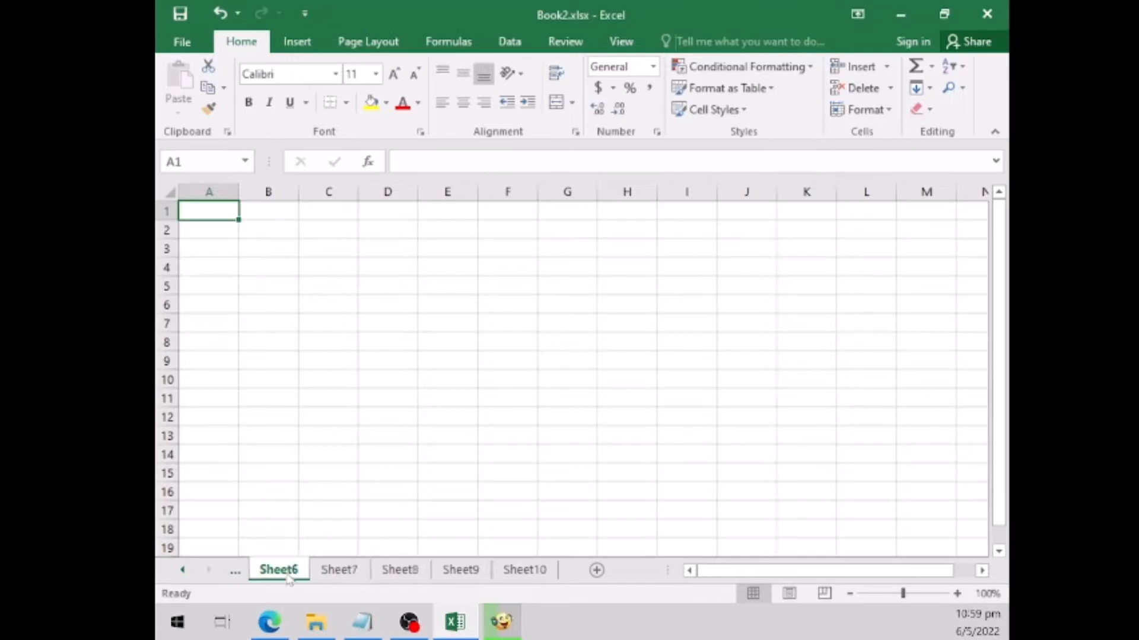
left_click(350, 573)
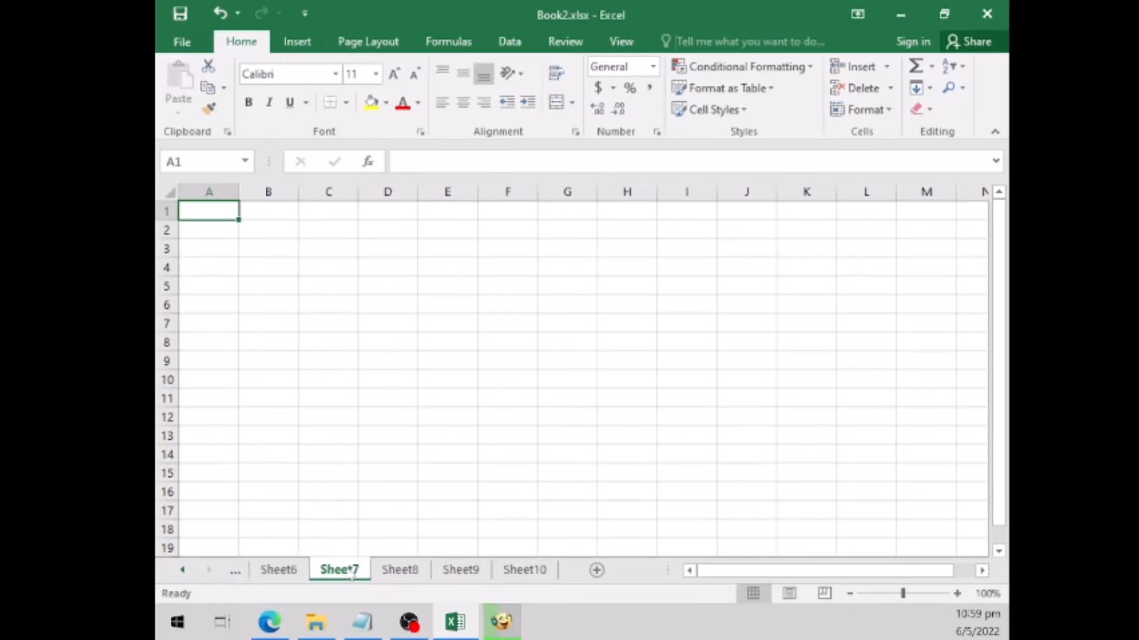
left_click(402, 572)
left_click(463, 572)
left_click(530, 572)
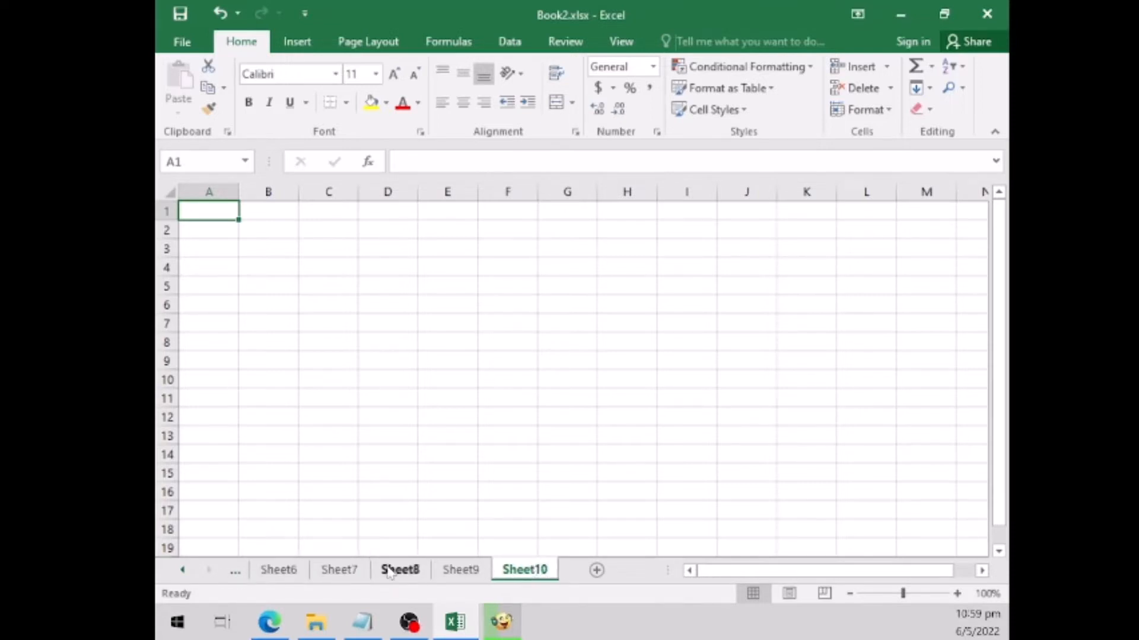
left_click(343, 572)
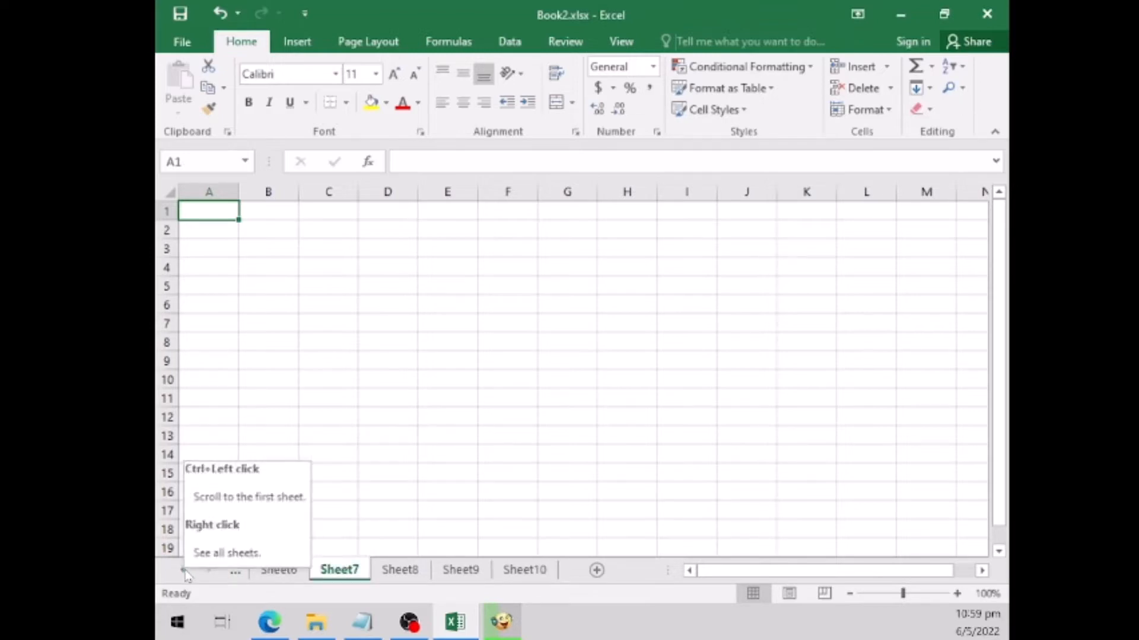
- Bring the first worksheets back into view and activate Sheet2 from the list of all sheets
left_click(184, 572)
left_click(184, 572)
left_click(184, 572)
left_click(184, 572)
left_click(184, 572)
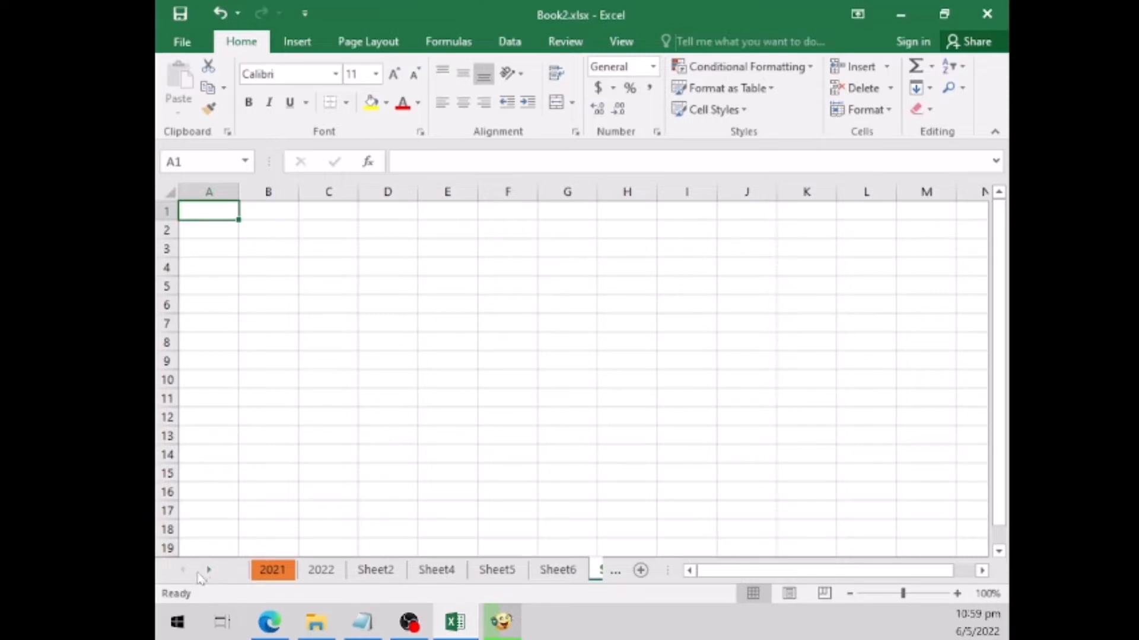
right_click(198, 572)
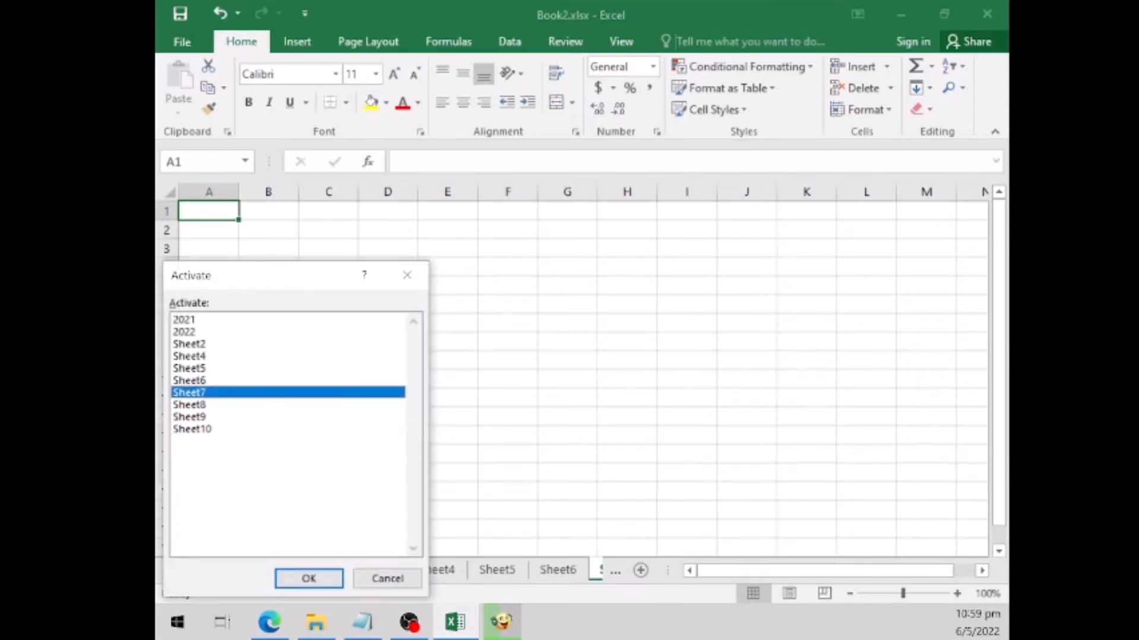
left_click(204, 345)
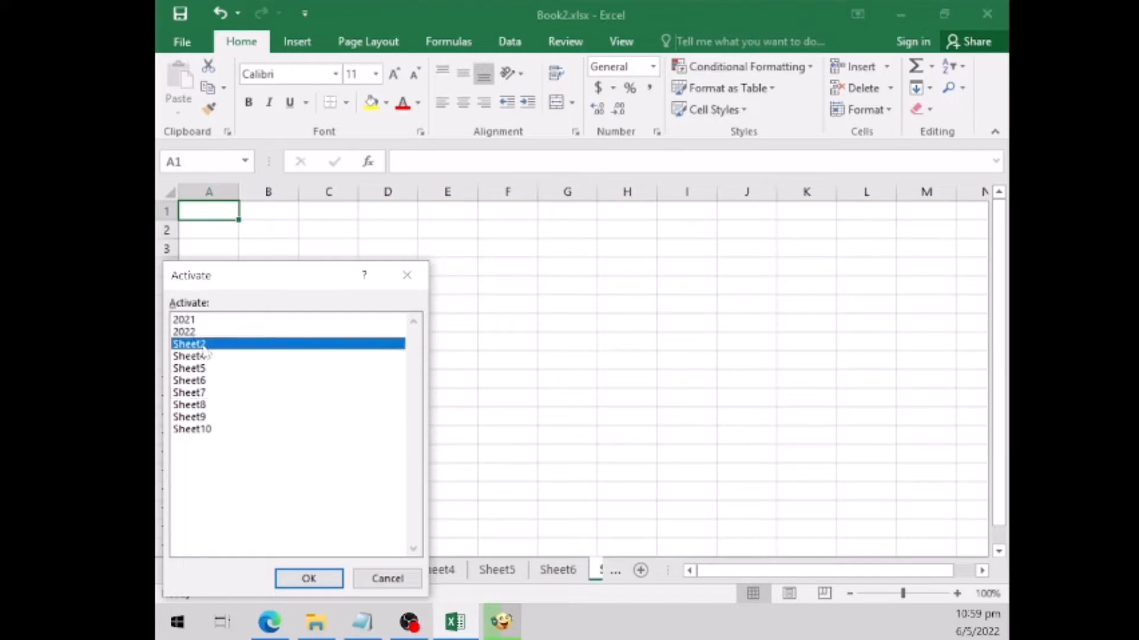
left_click(316, 579)
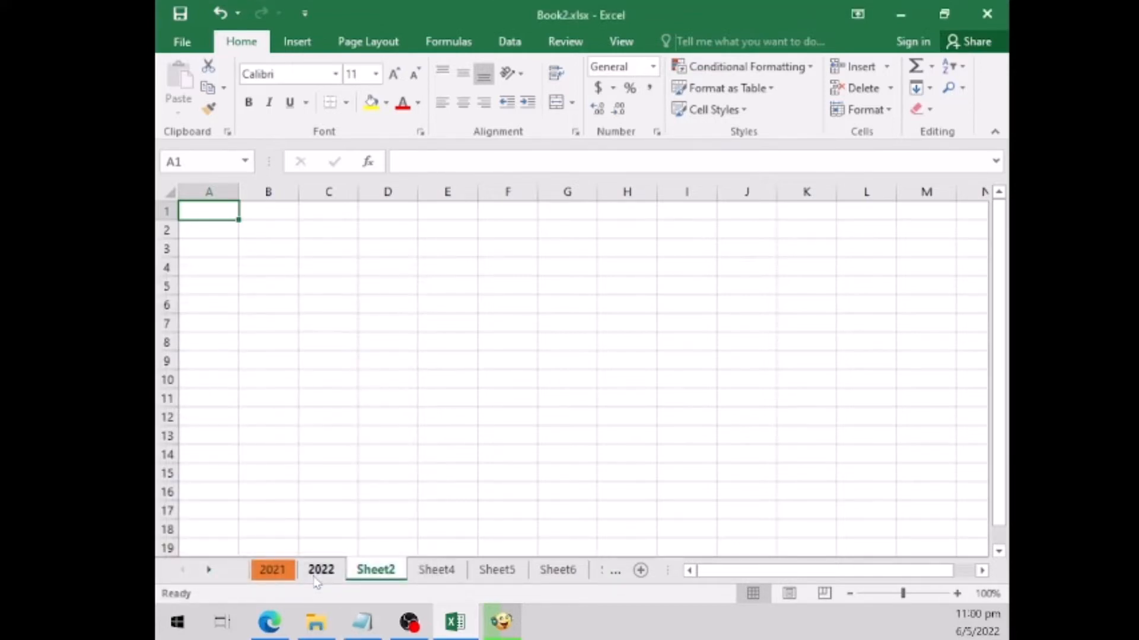
- Hide the Sheet4 worksheet and unhide it again
left_click(444, 579)
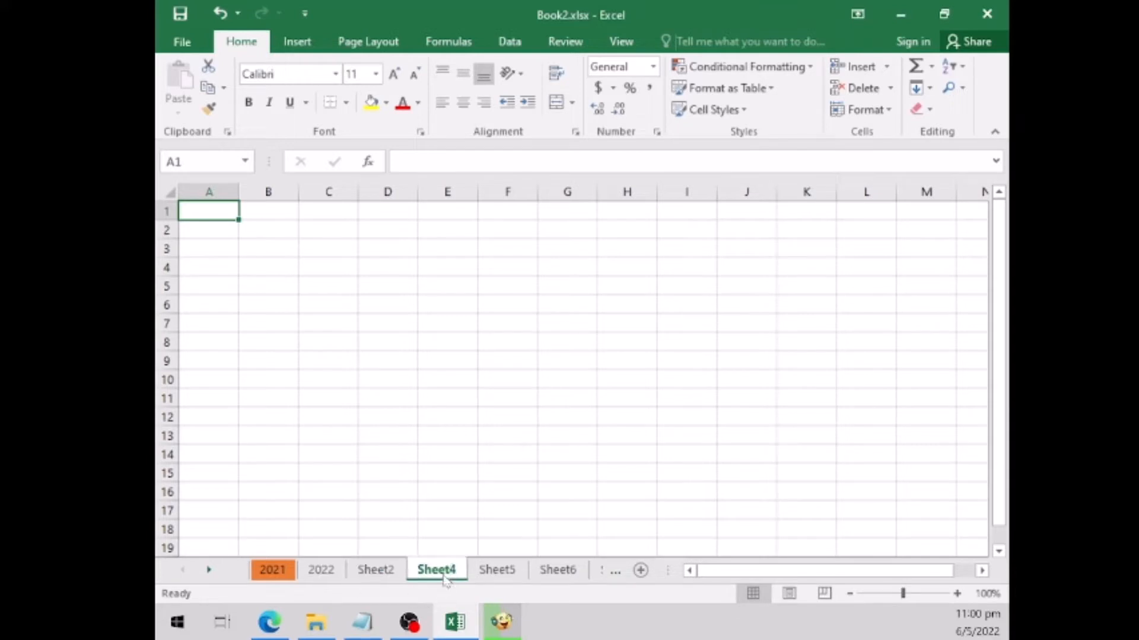
right_click(445, 579)
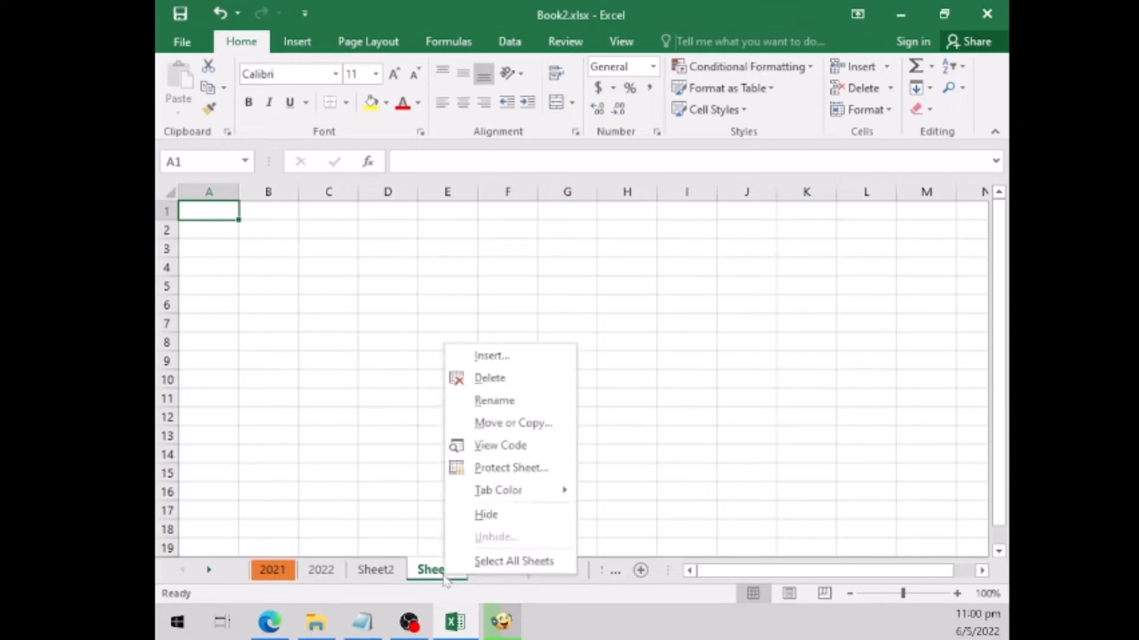
left_click(522, 525)
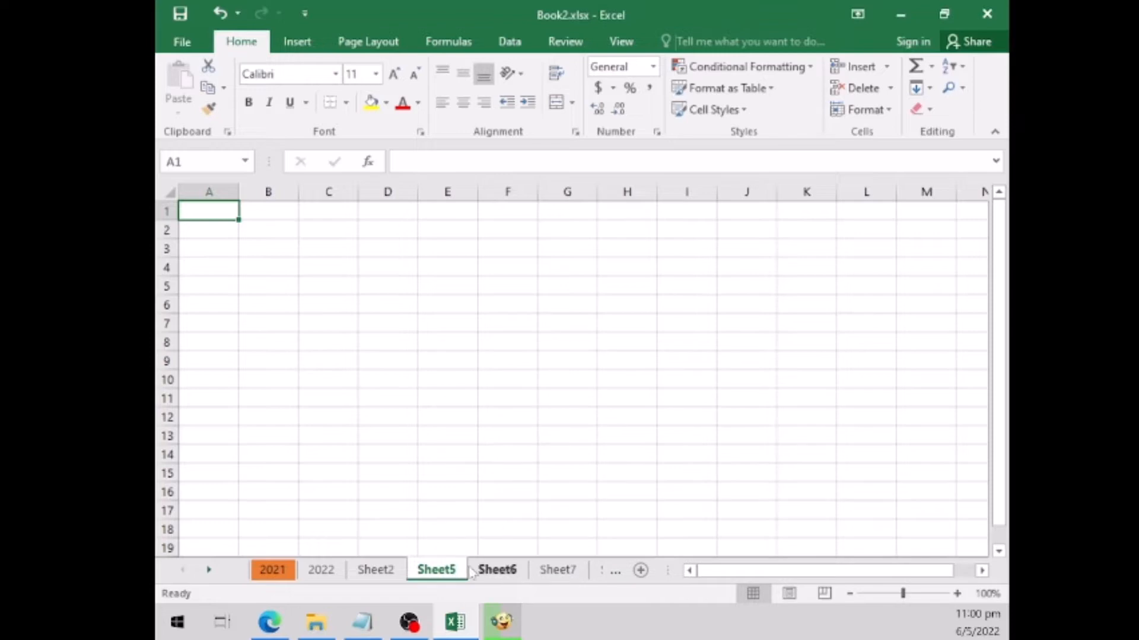
right_click(451, 577)
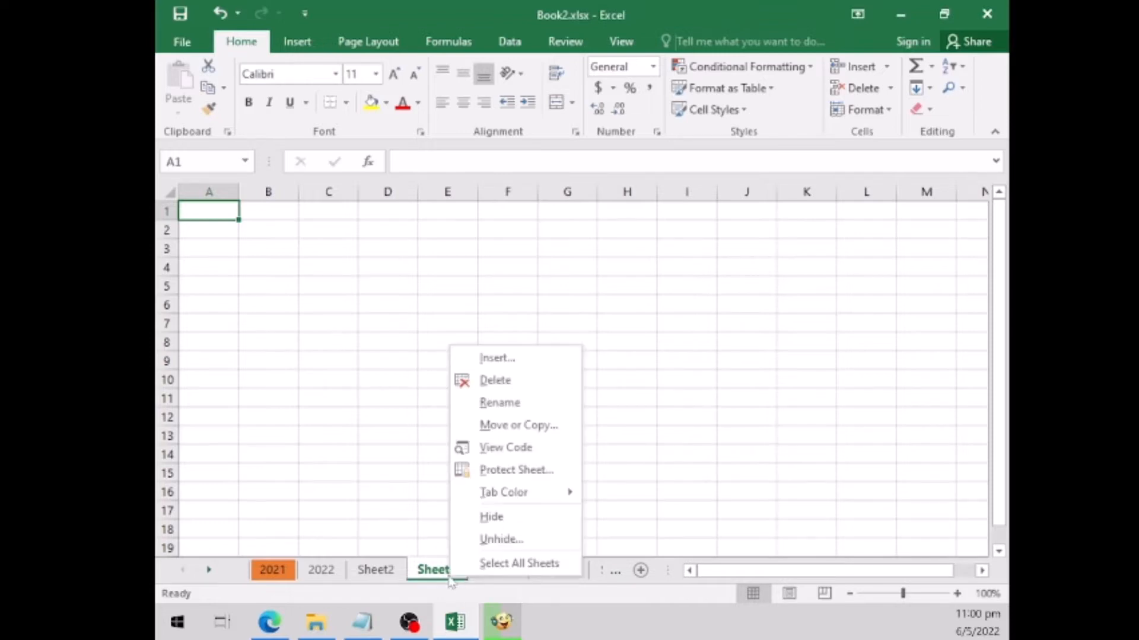
left_click(507, 540)
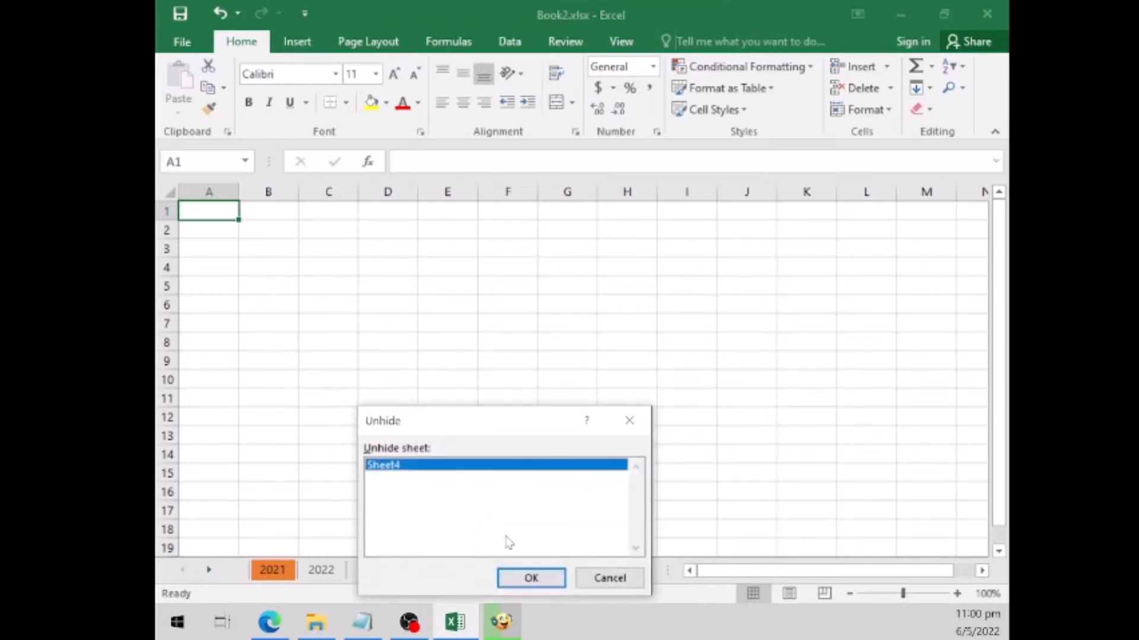
left_click(535, 581)
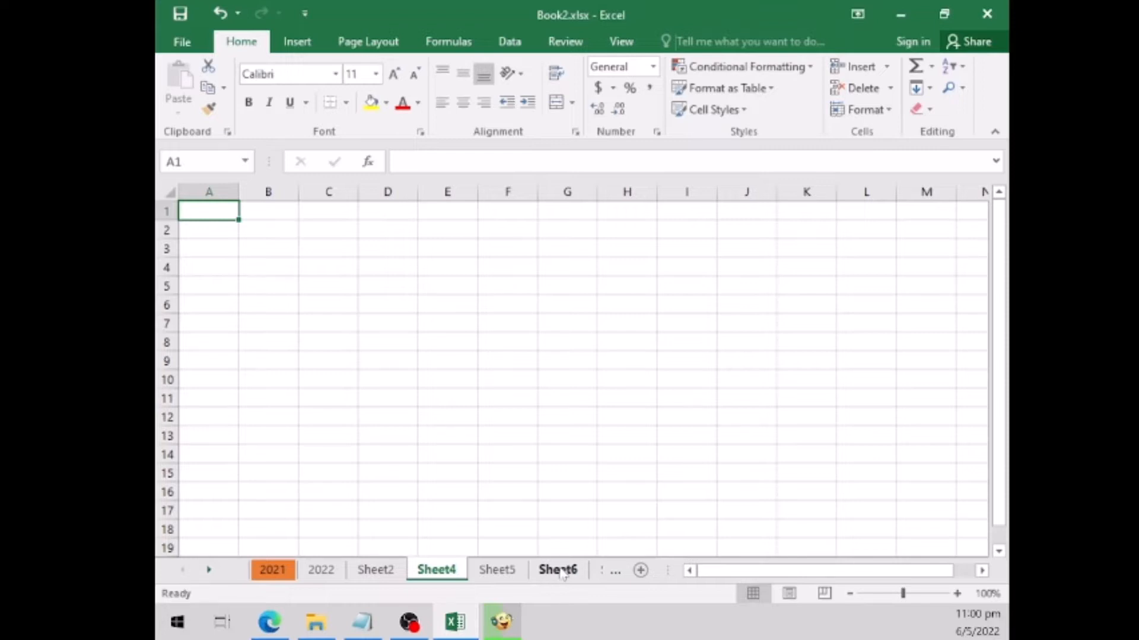
- Delete the last three worksheets one by one: Sheet10, Sheet9 and Sheet8
left_click(209, 570)
left_click(209, 570)
left_click(209, 570)
left_click(209, 571)
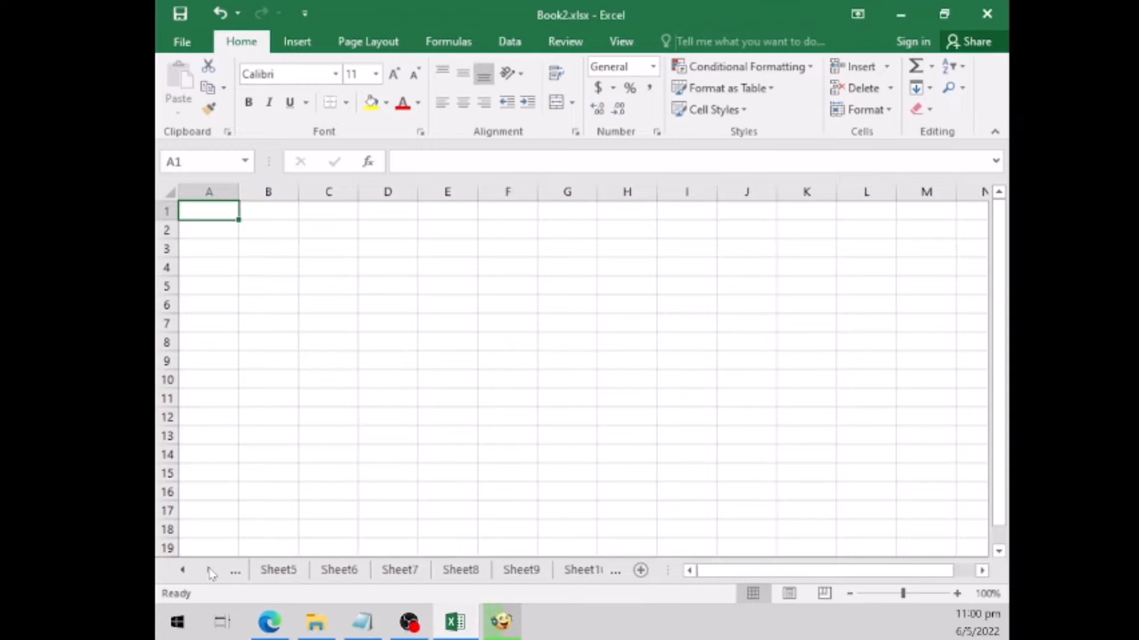
left_click(209, 570)
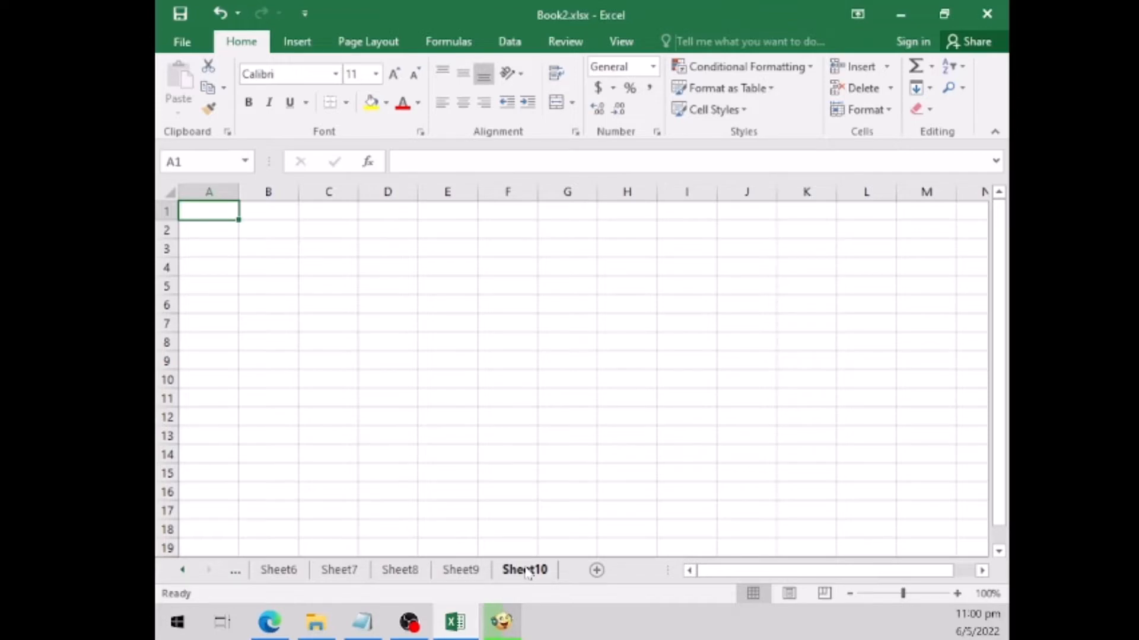
right_click(526, 571)
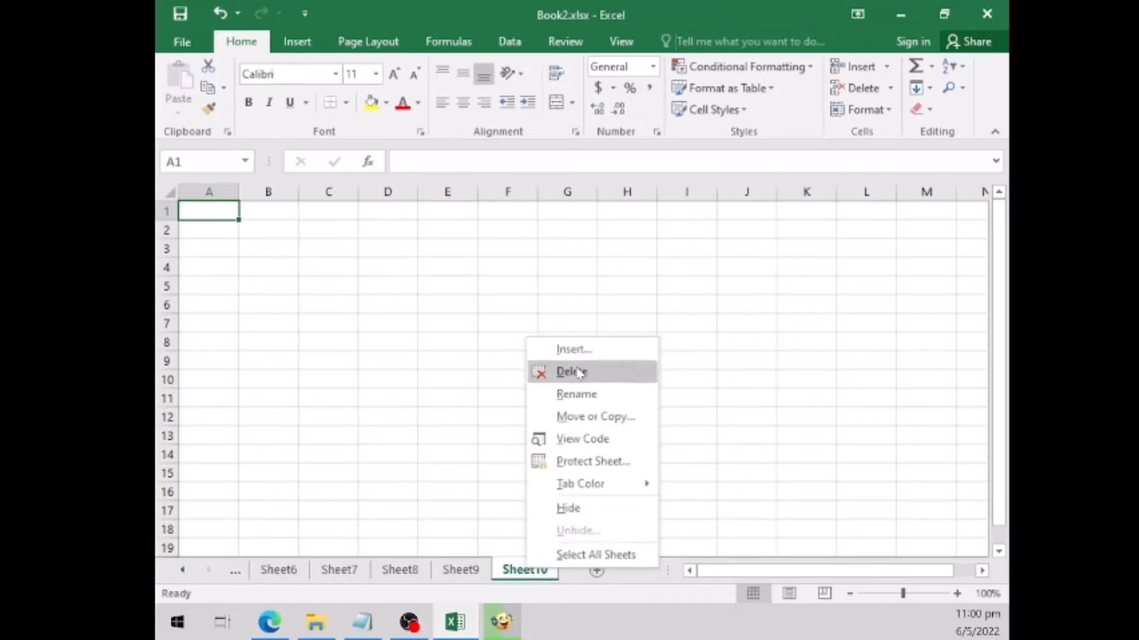
left_click(598, 373)
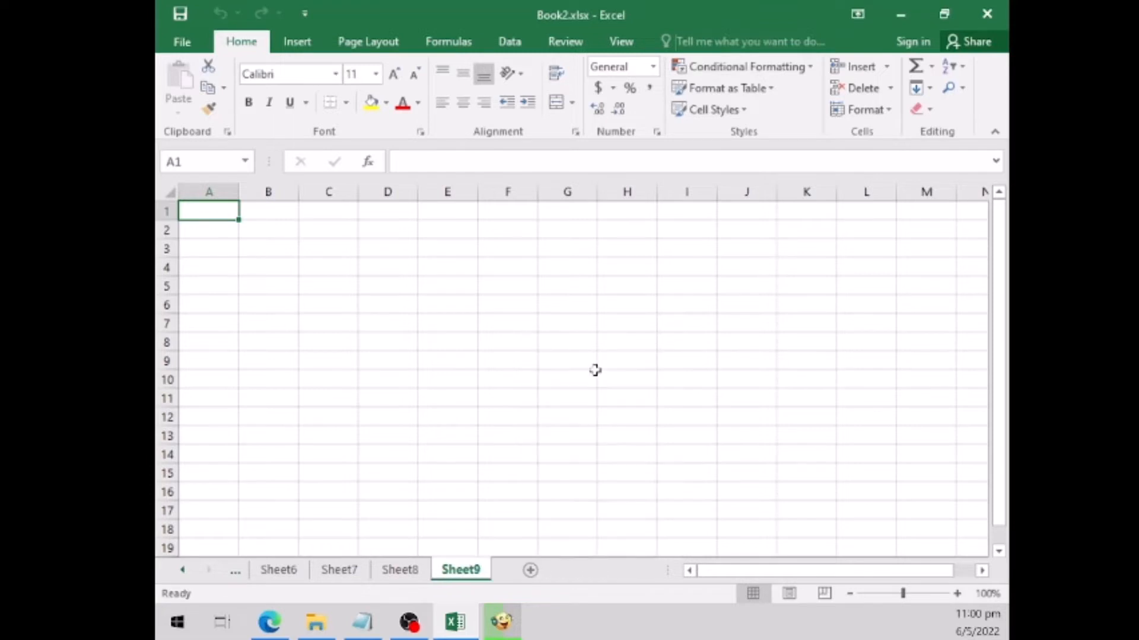
right_click(462, 572)
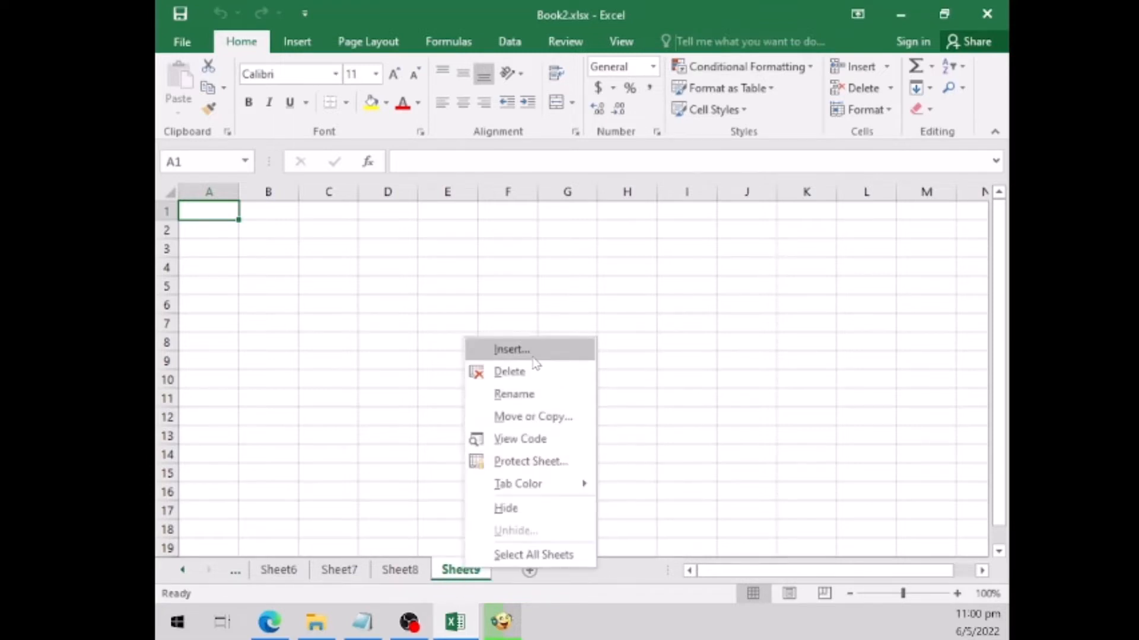
left_click(523, 373)
right_click(393, 573)
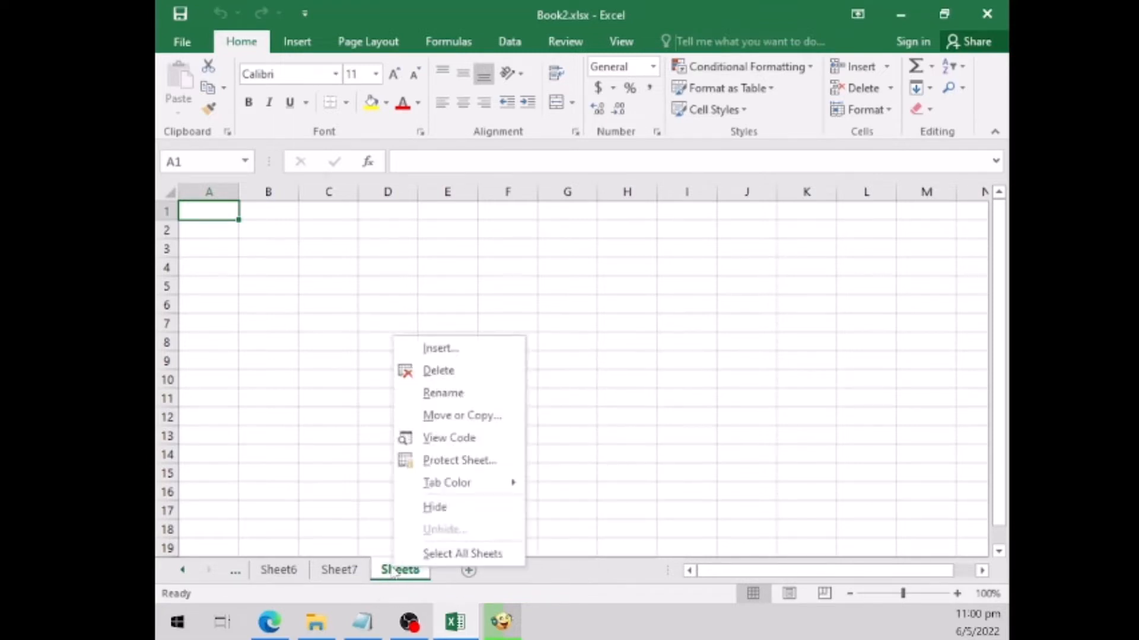
left_click(437, 372)
- Delete the remaining blank worksheets Sheet7, Sheet6, Sheet5, Sheet4 and Sheet2, keeping only 2021 and 2022
right_click(344, 574)
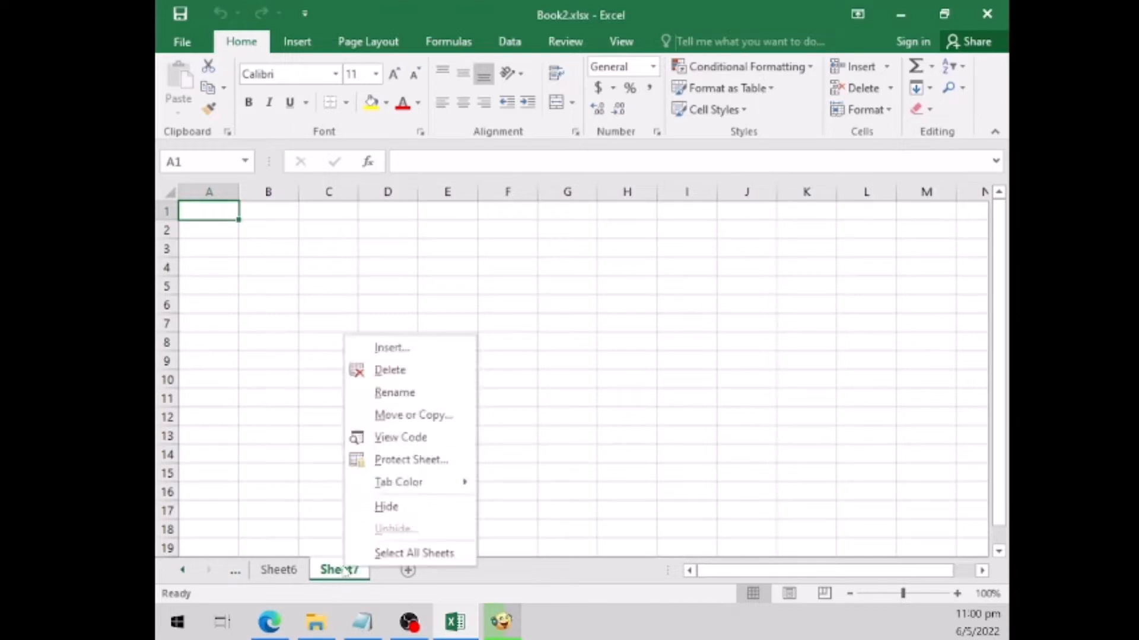
left_click(370, 372)
right_click(286, 573)
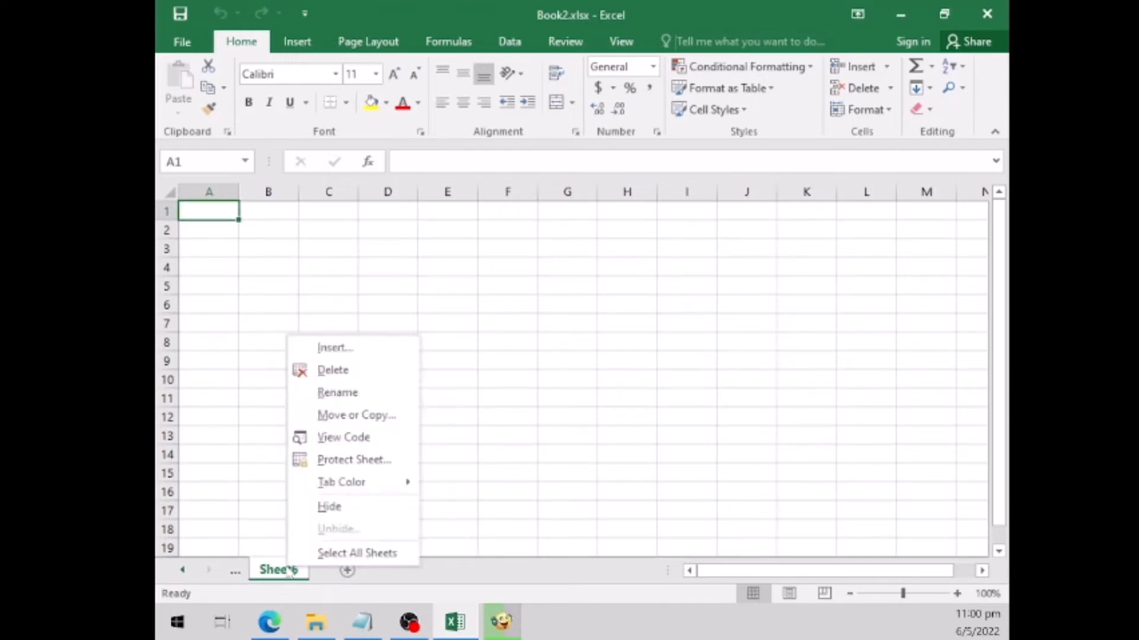
left_click(320, 373)
right_click(284, 579)
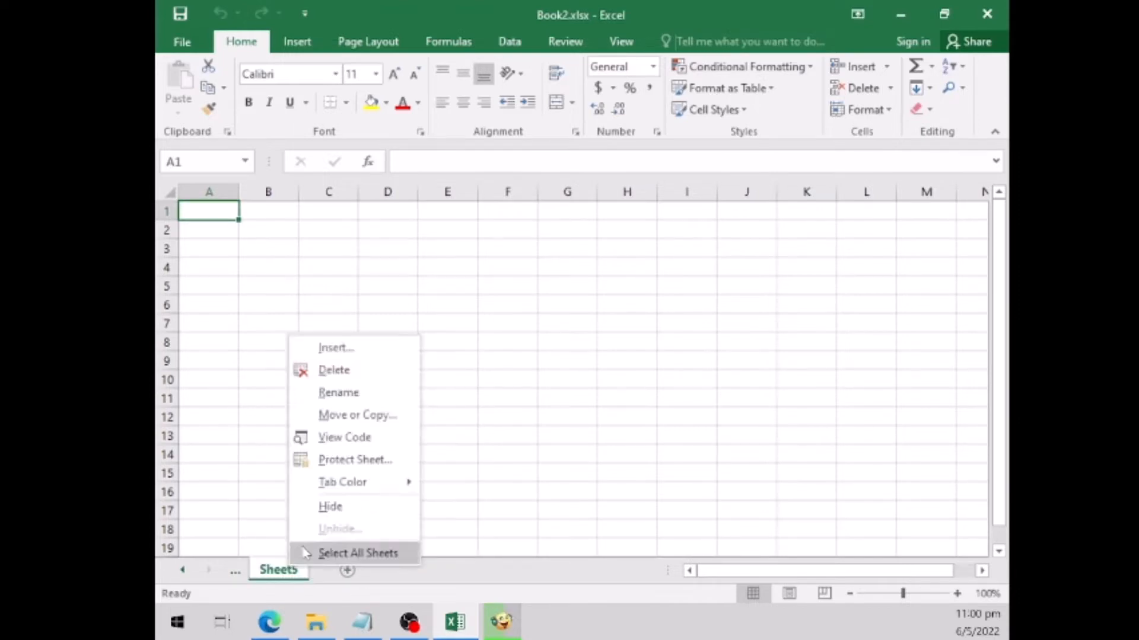
left_click(363, 374)
right_click(291, 578)
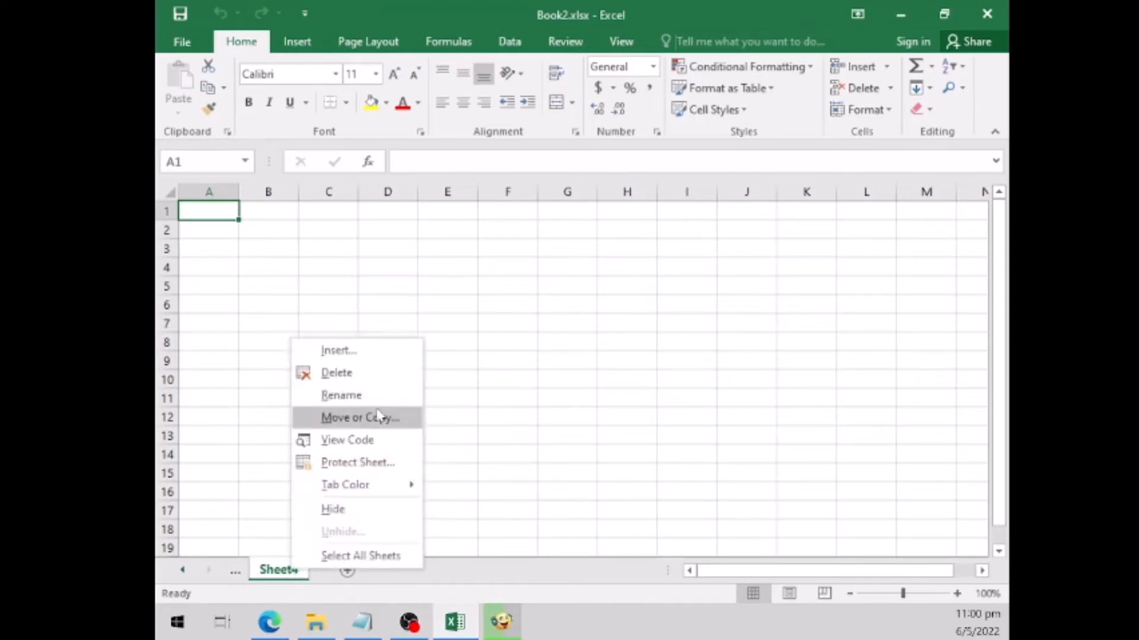
left_click(348, 374)
right_click(291, 582)
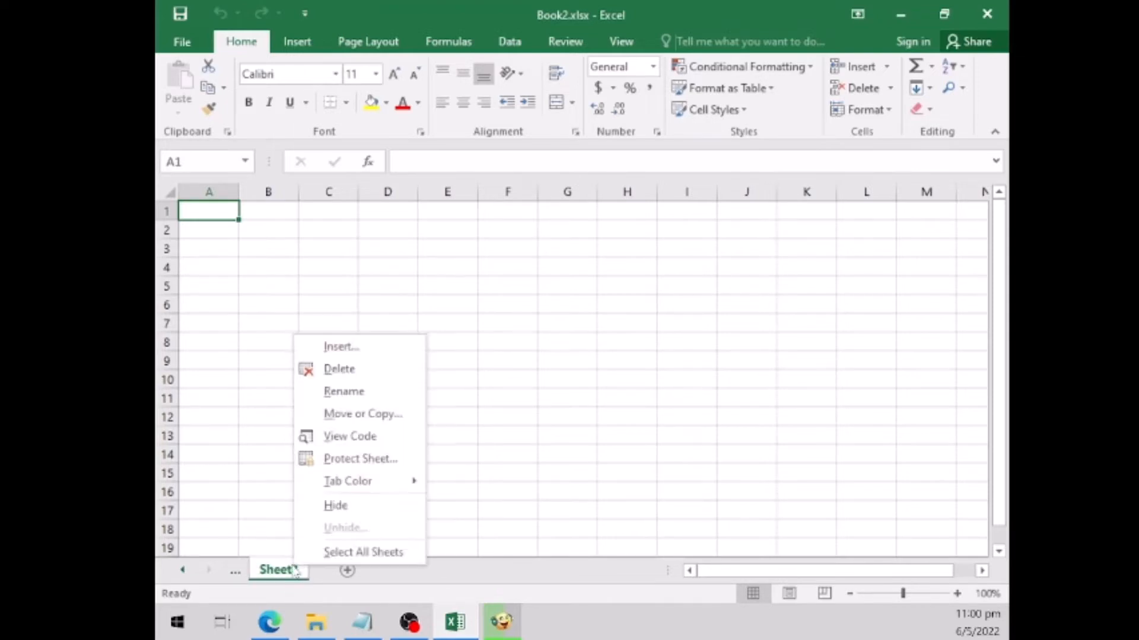
left_click(358, 372)
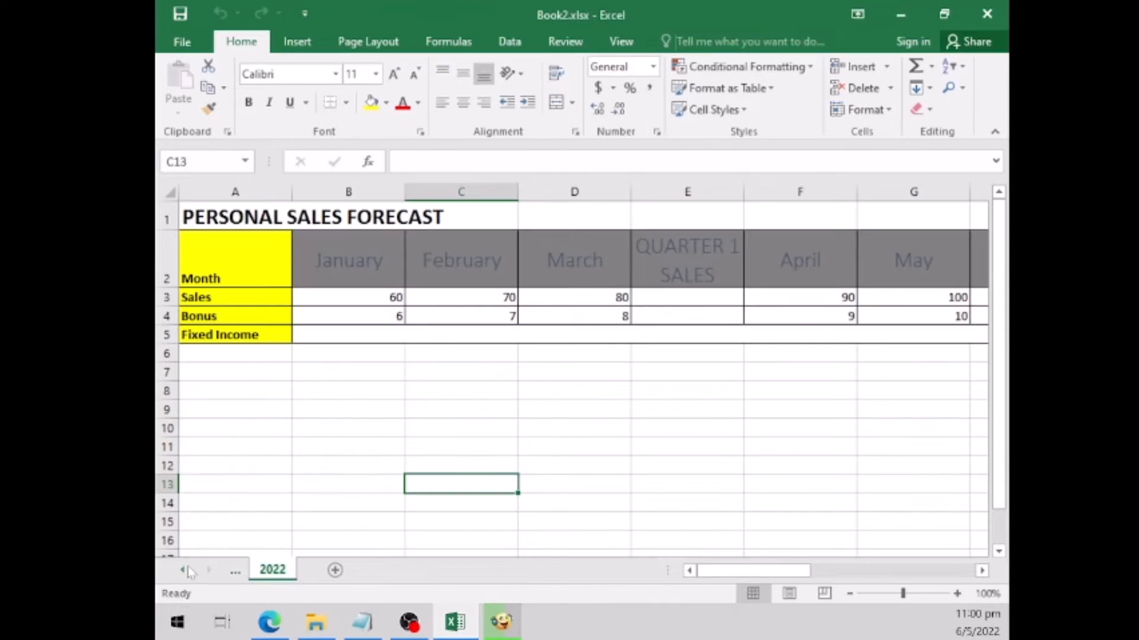
- Insert 30 rows above the Bonus row on the 2021 worksheet, covering rows 4 to 33
left_click(185, 571)
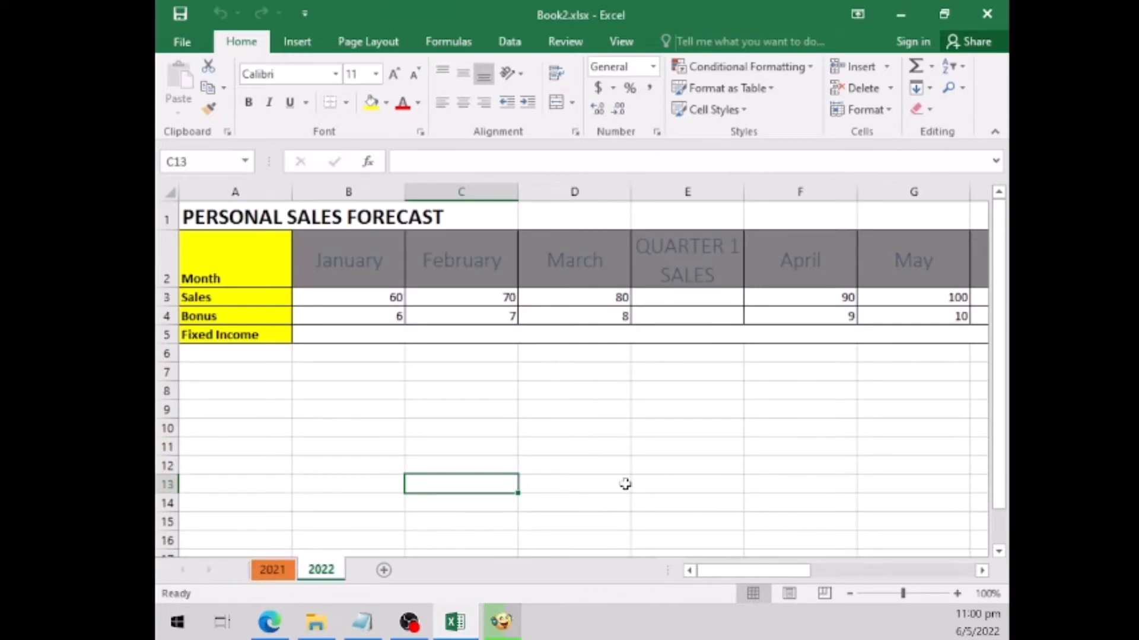
left_click(285, 574)
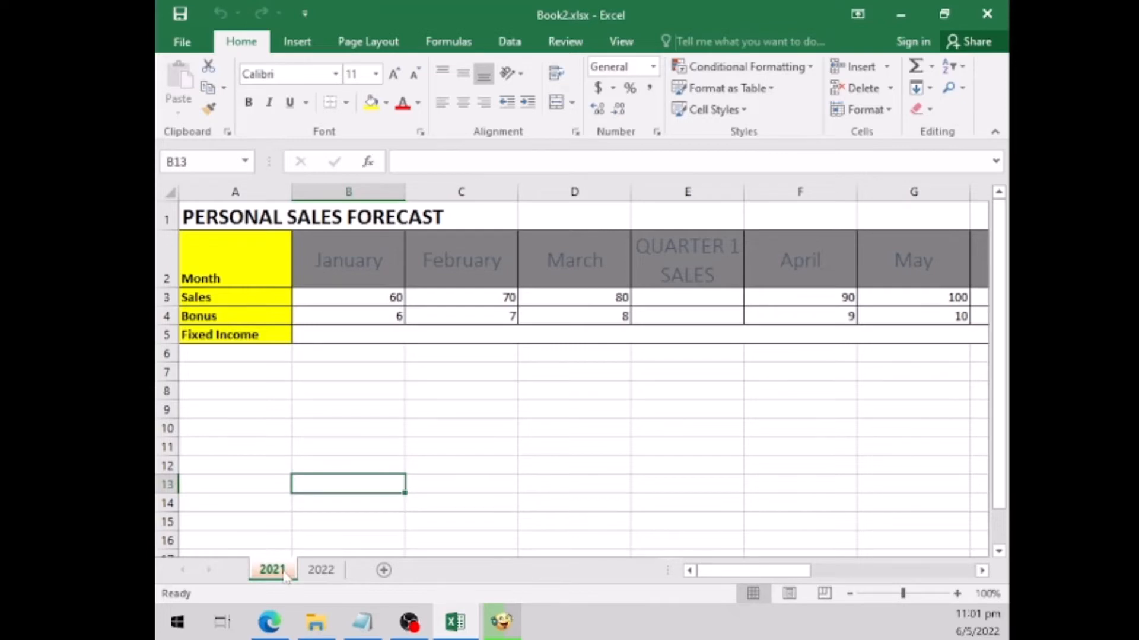
left_click(166, 316)
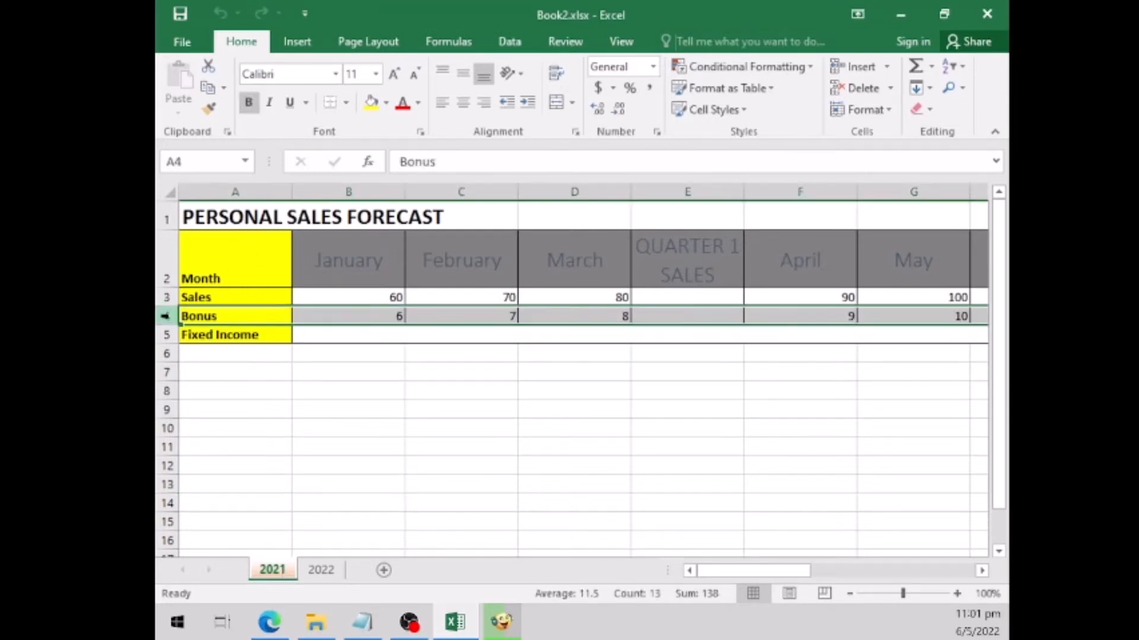
left_click(166, 298)
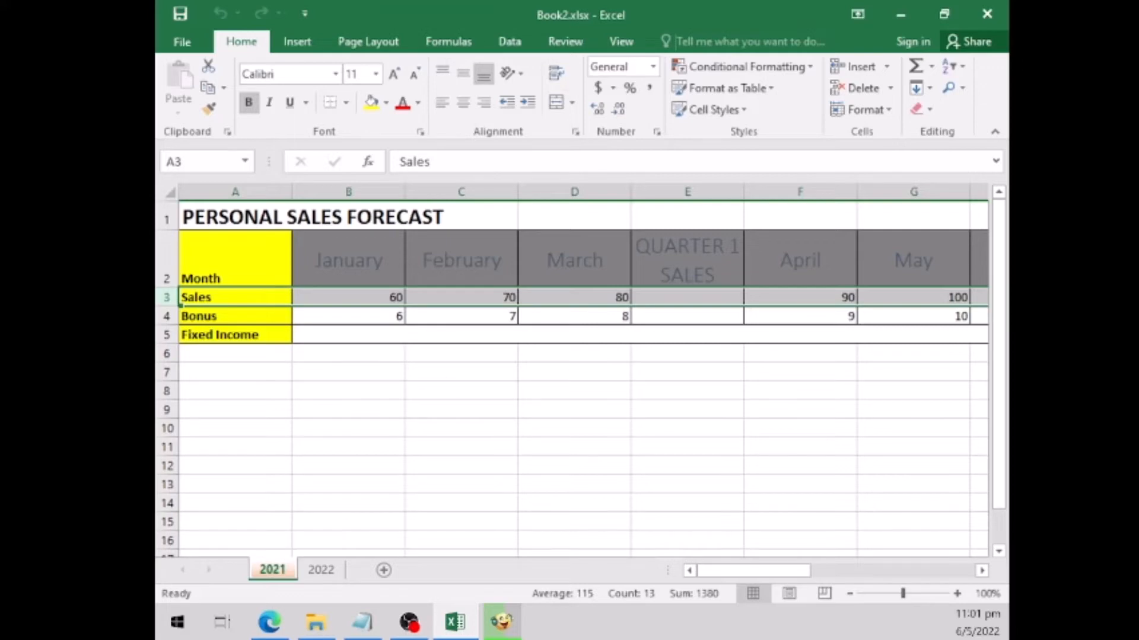
left_click(167, 316)
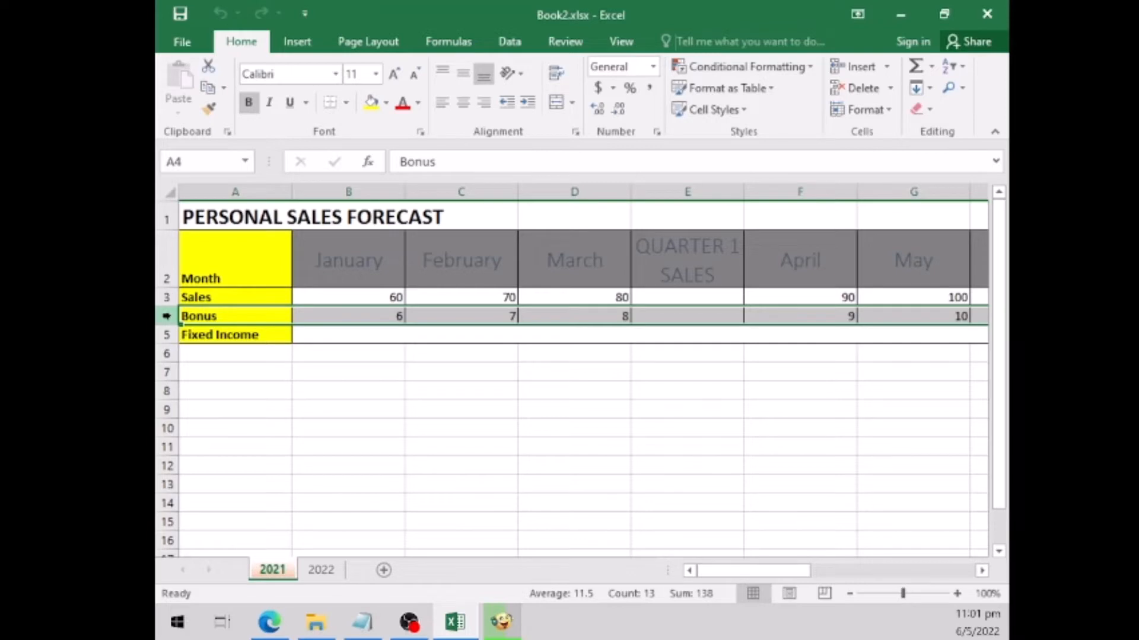
left_click_drag(168, 315, 194, 514)
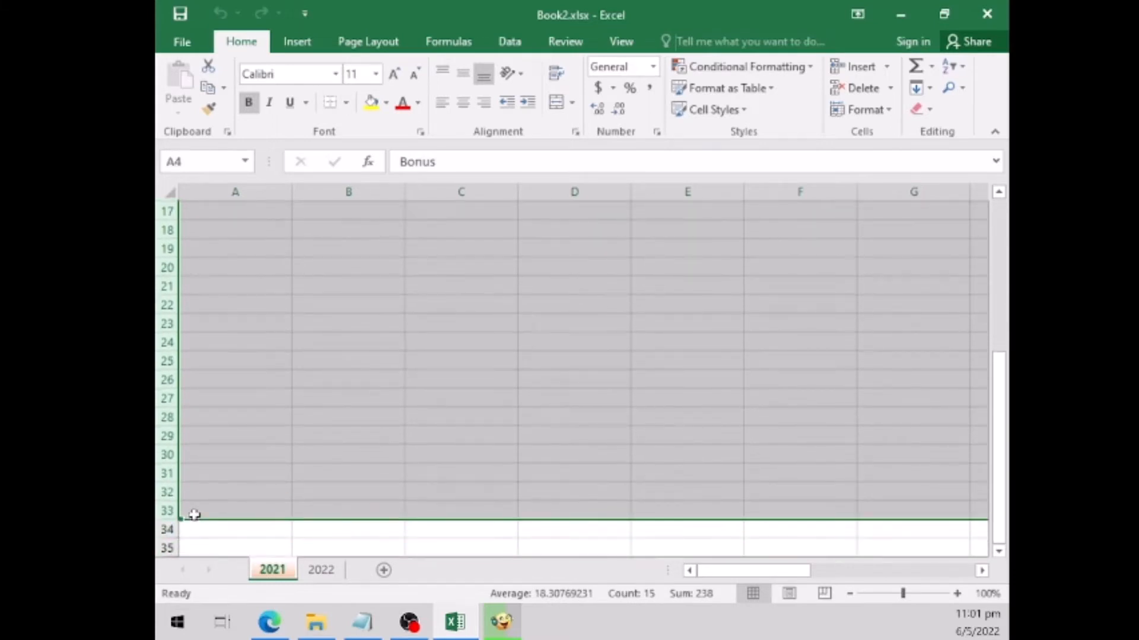
left_click(887, 66)
left_click(895, 108)
scroll(482, 417, "up", 5)
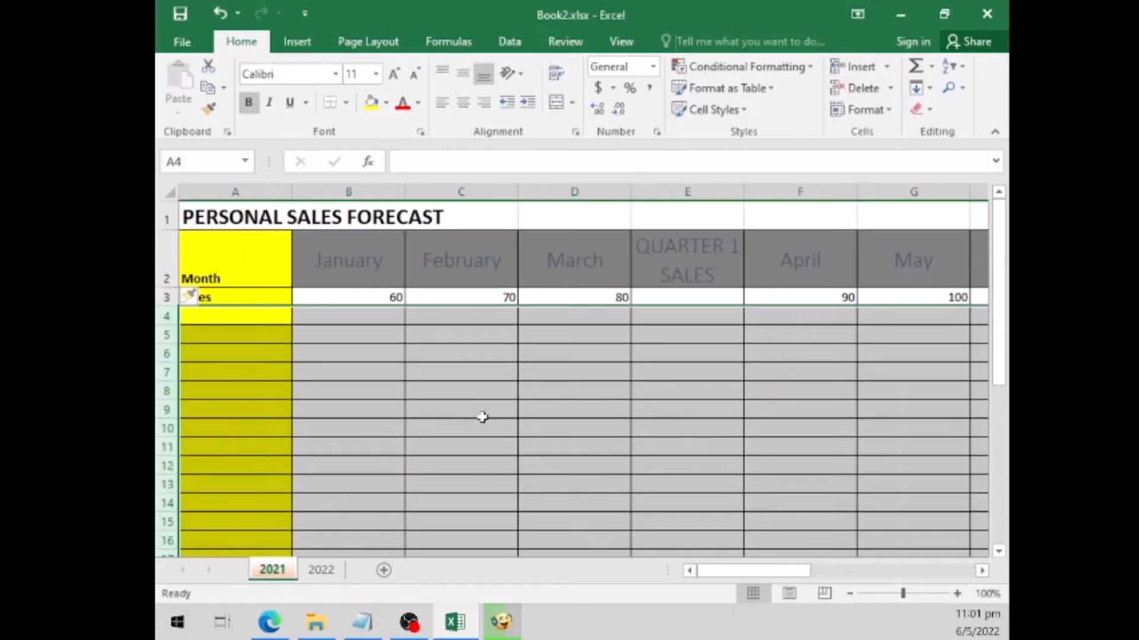
- Enter Day1 in cell A4 and fill the series down to Day30 in A33
left_click(217, 310)
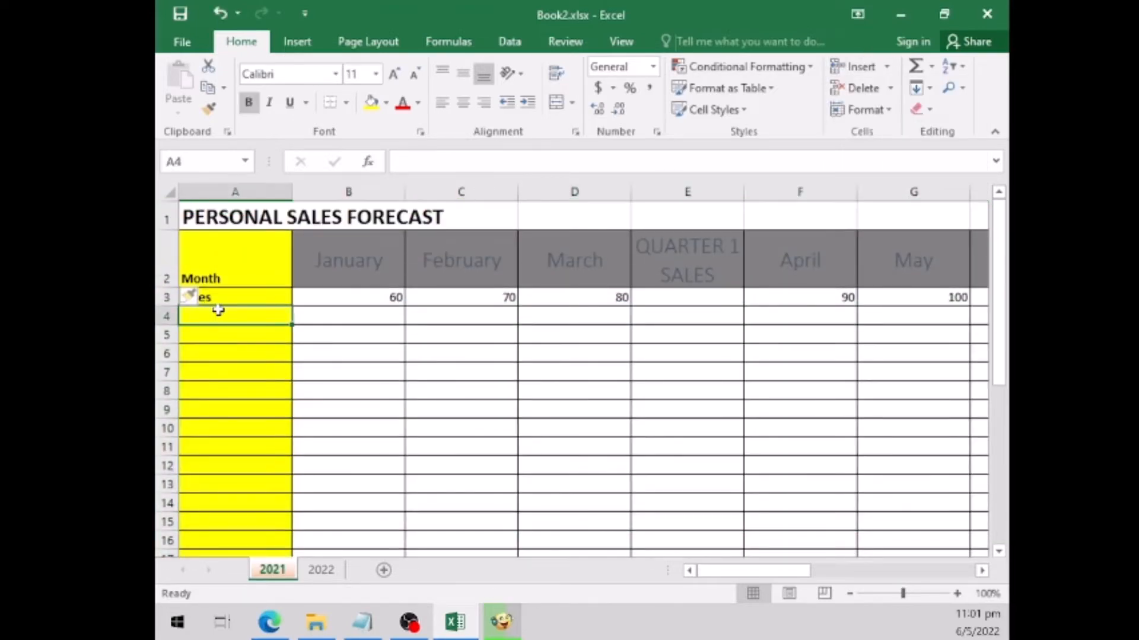
type("Day1")
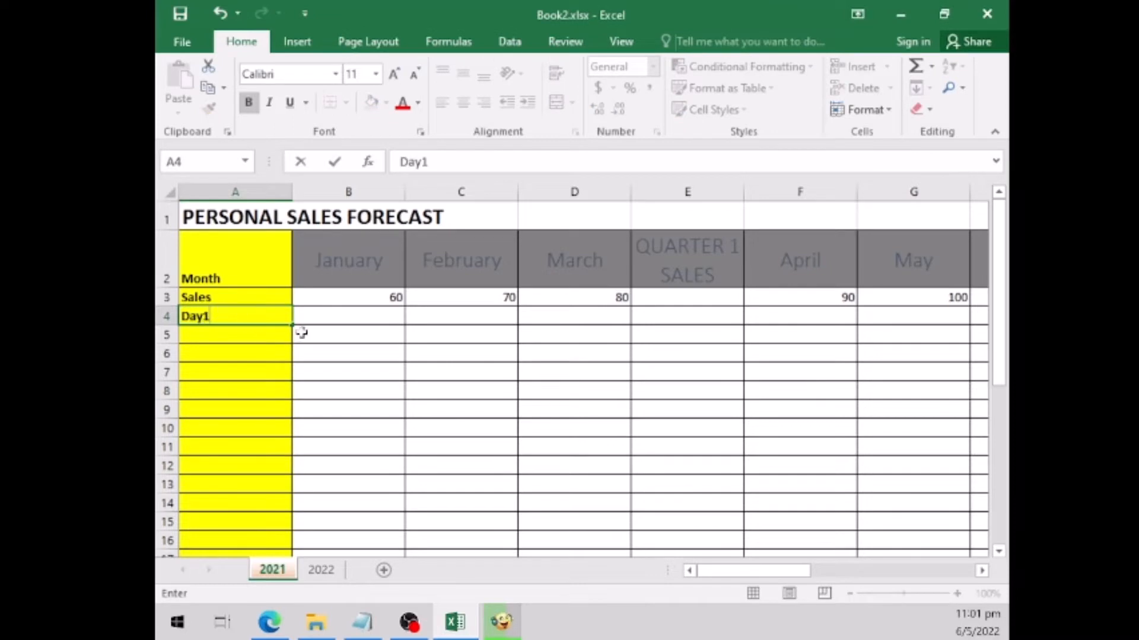
left_click_drag(294, 325, 283, 497)
scroll(584, 339, "up", 1)
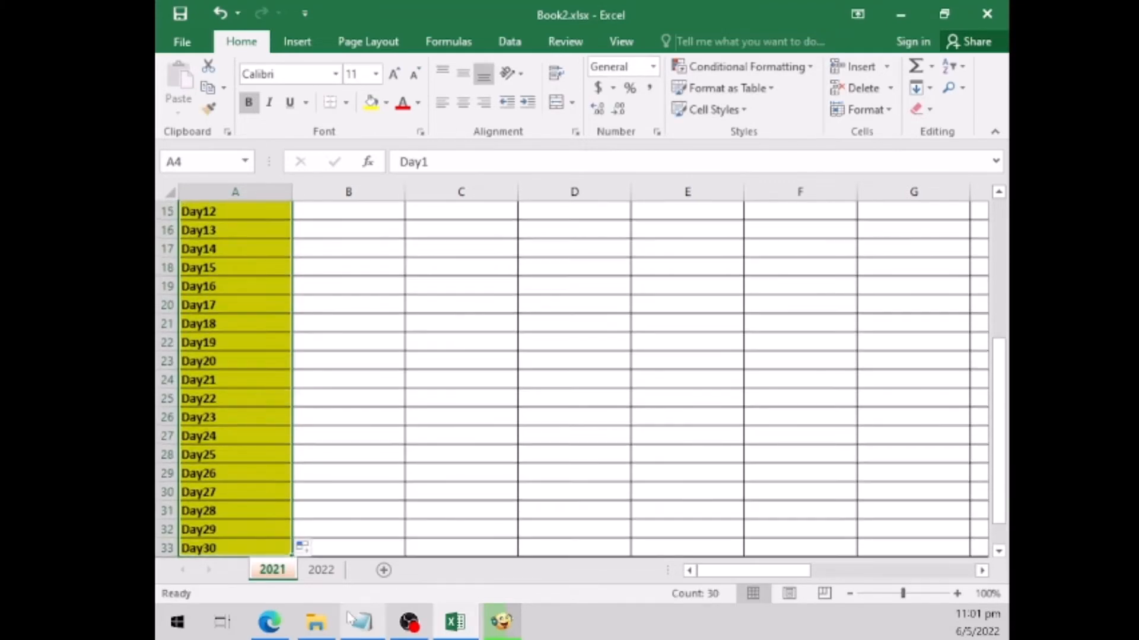
- Copy the list of daily sales figures from the other open window and paste it into the January column starting at B4
left_click(373, 622)
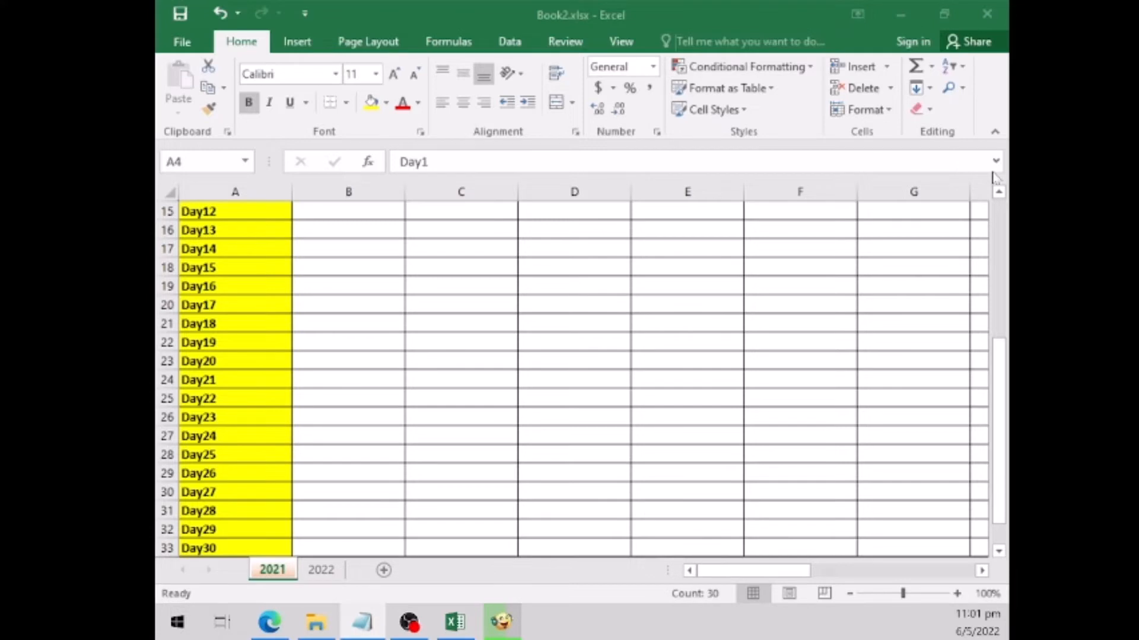
left_click(997, 211)
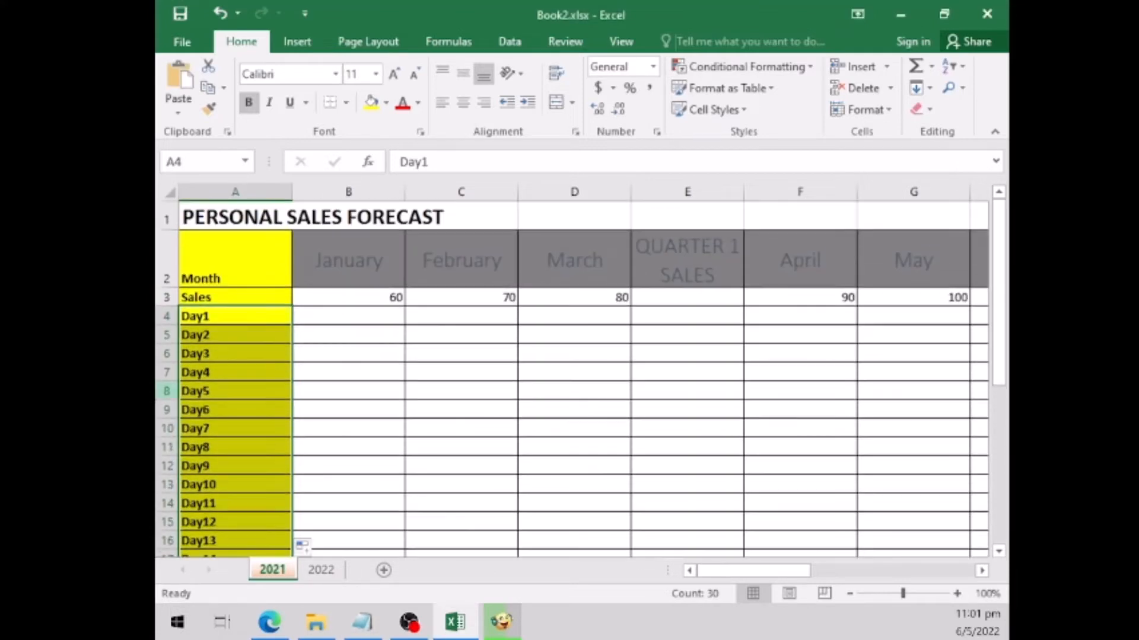
left_click(391, 317)
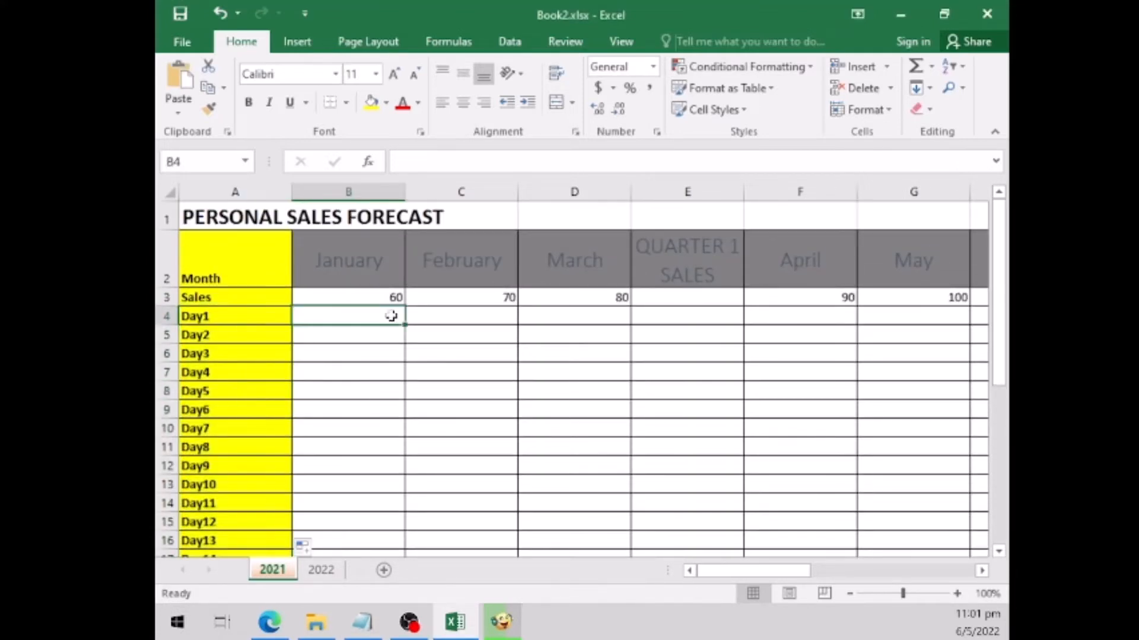
key("ctrl+v")
- Enter the formula =B4+2 in C4 and fill it down the February column to the Day30 row, C33
left_click(495, 318)
type("=")
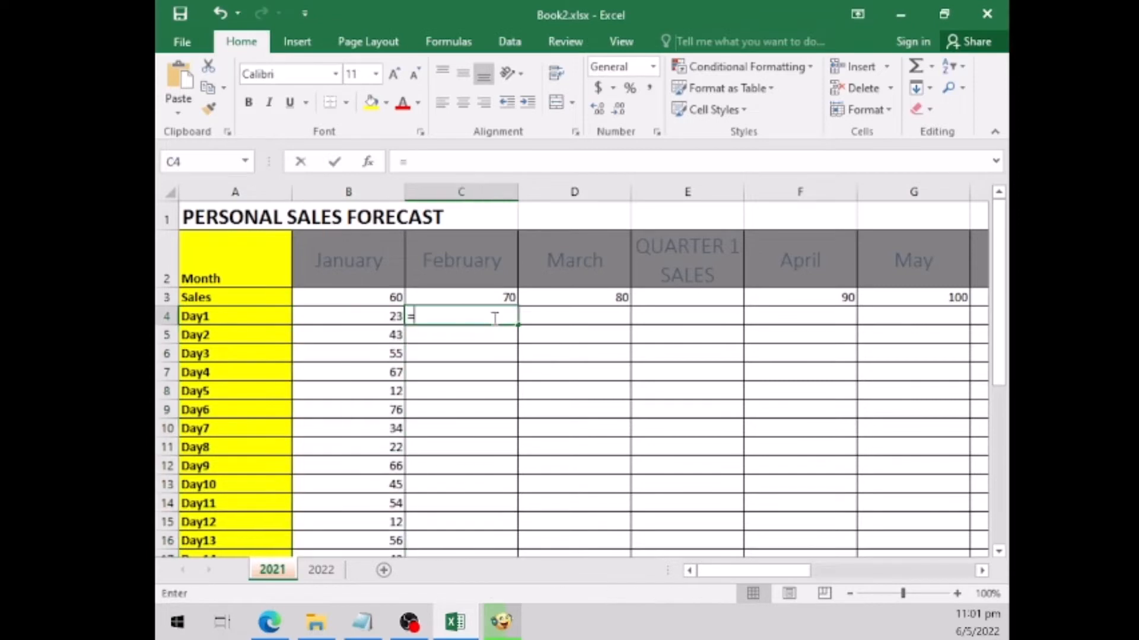
type("B2")
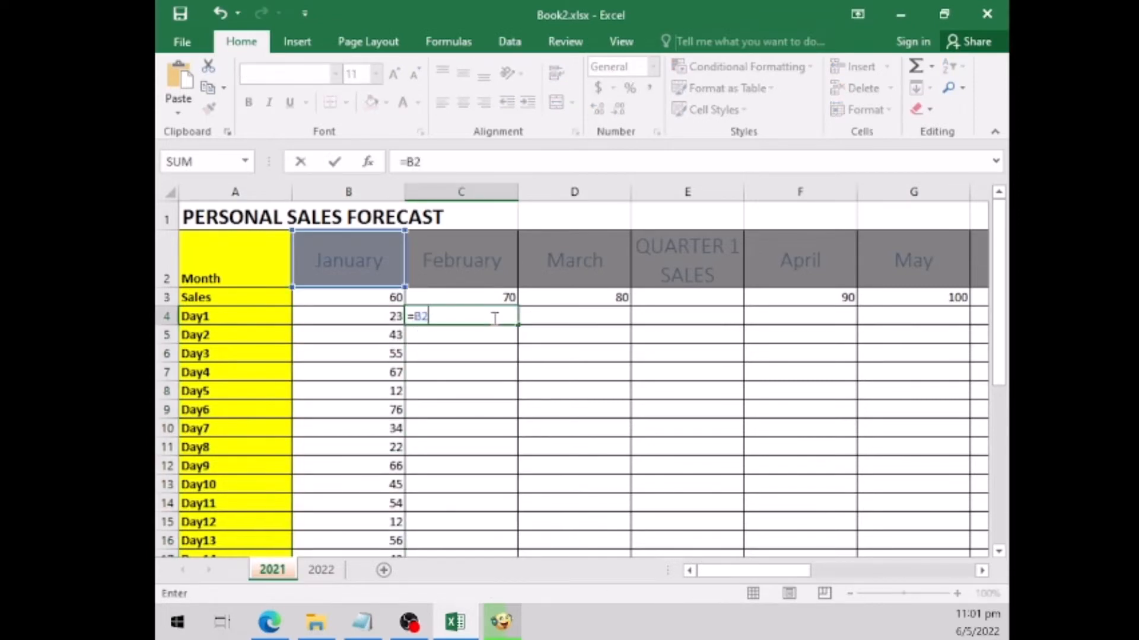
key("BackSpace")
type("4+2")
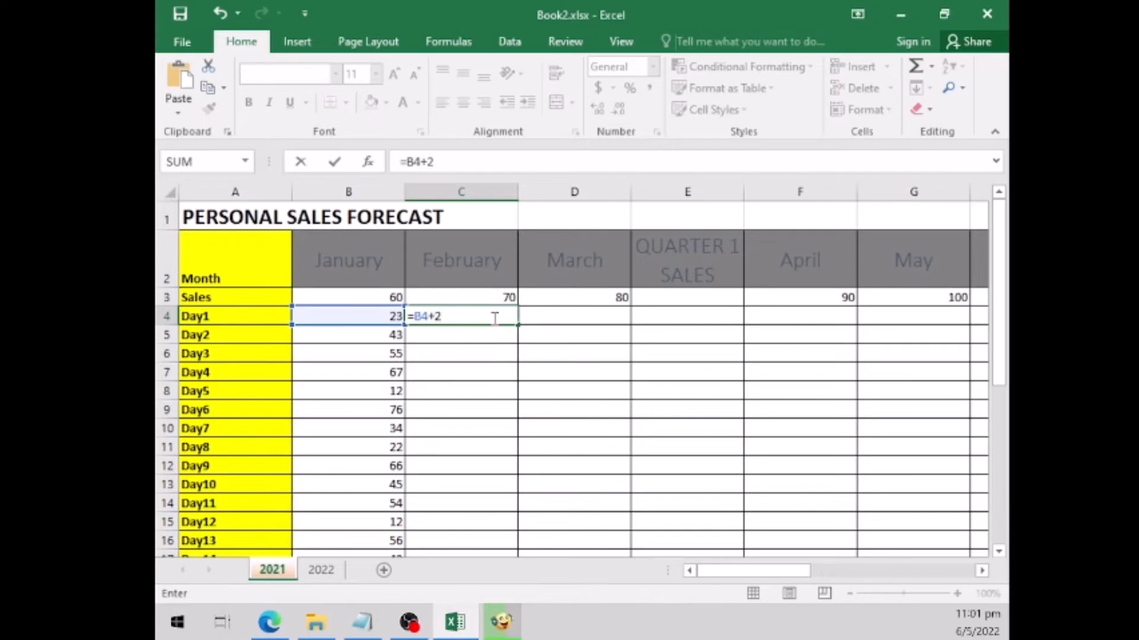
key("Return")
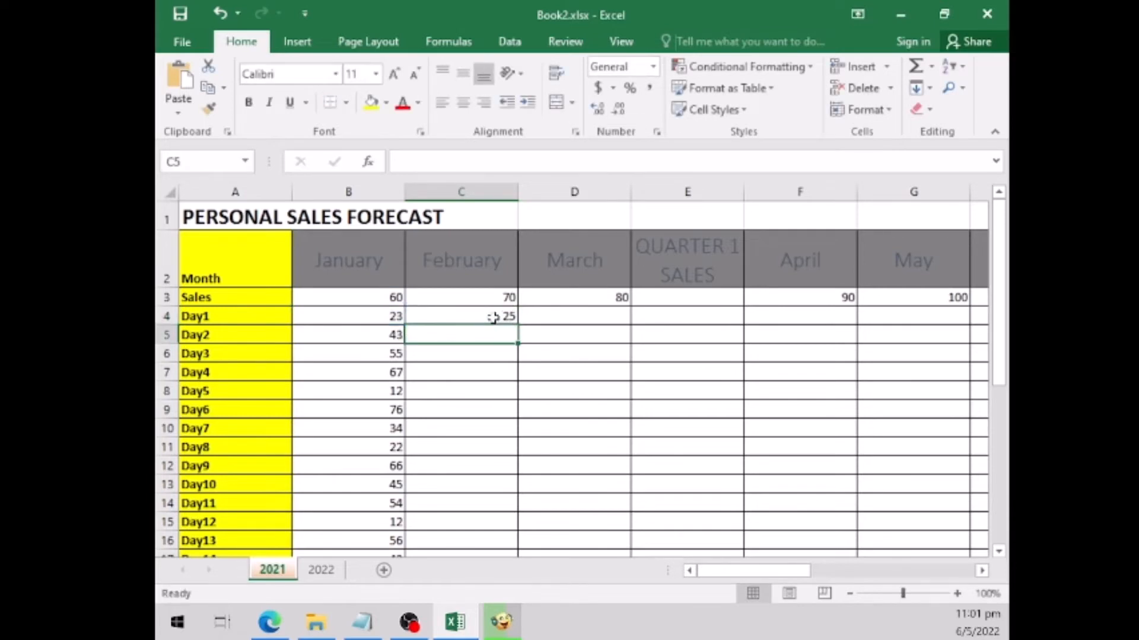
left_click(493, 317)
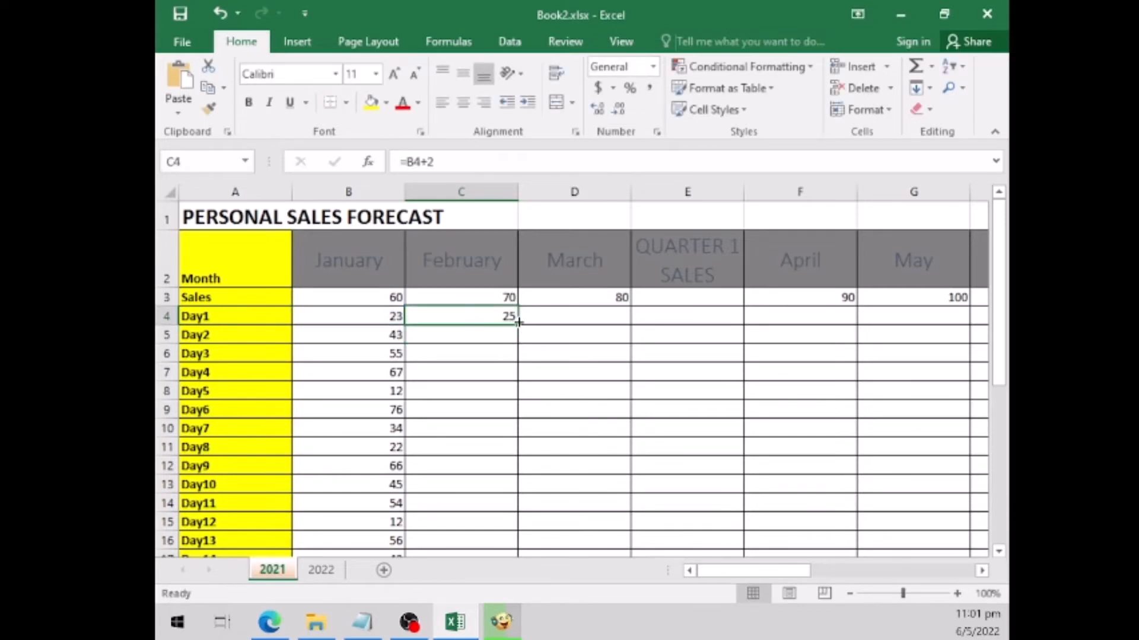
left_click_drag(518, 321, 508, 504)
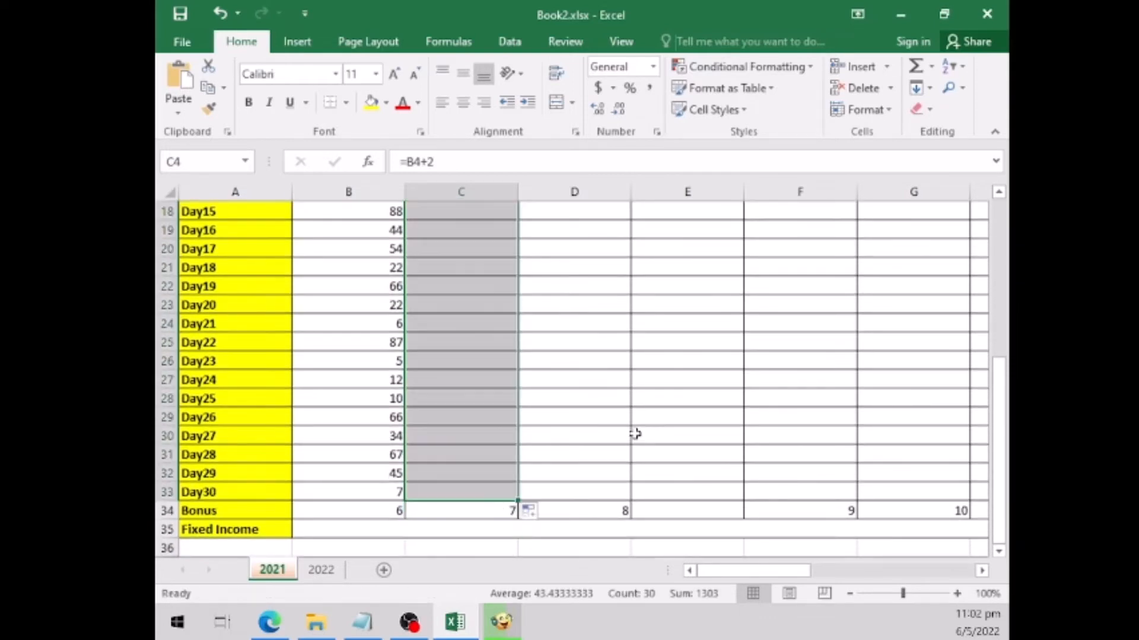
- Copy the February daily formulas in C4:C33 and paste them across the remaining columns, D4:Q33
key("ctrl+c")
scroll(637, 394, "up", 6)
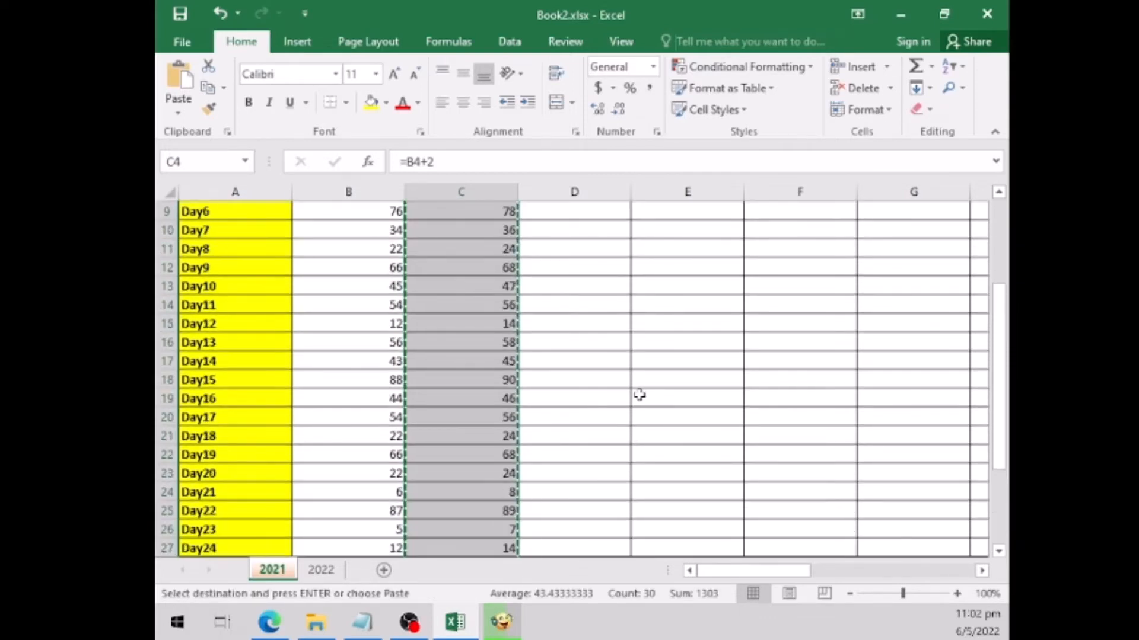
left_click(600, 316)
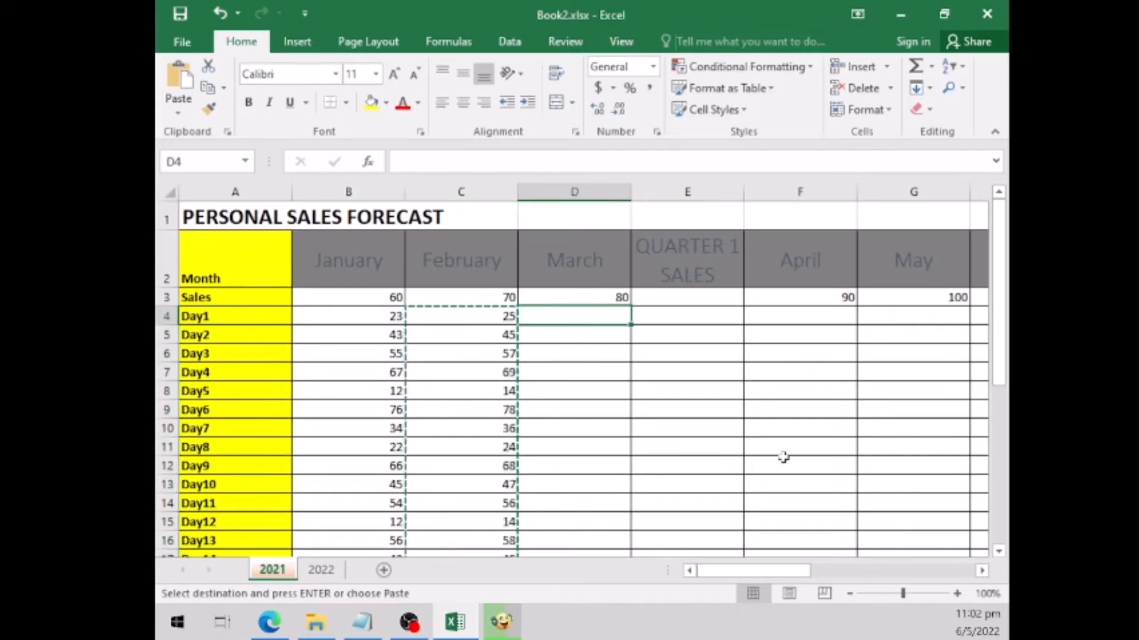
left_click(935, 576)
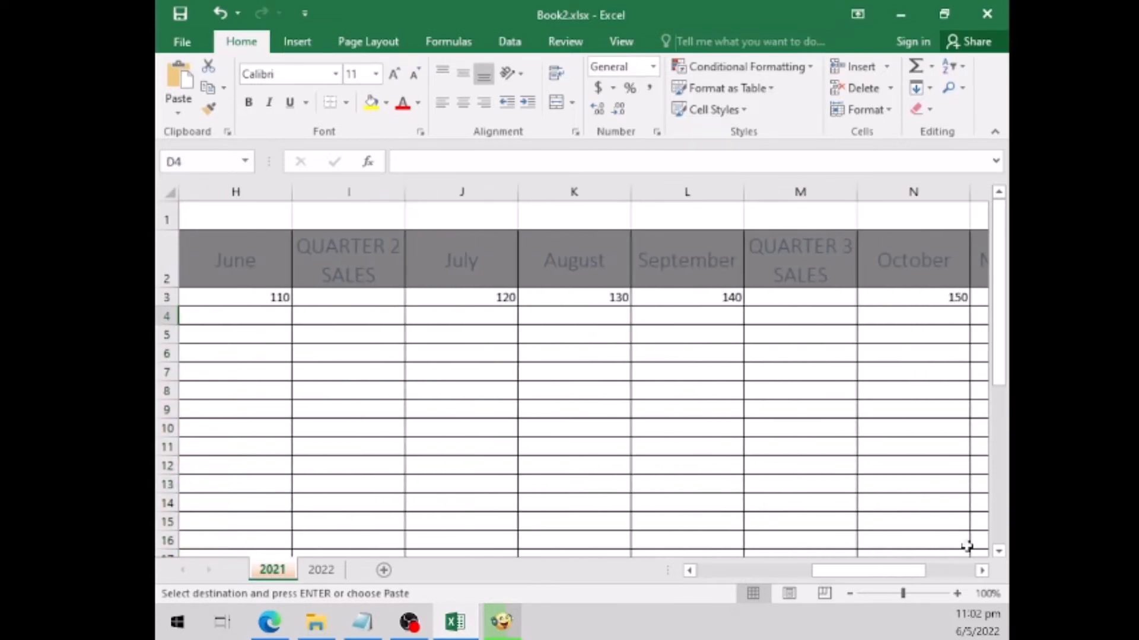
left_click(999, 540)
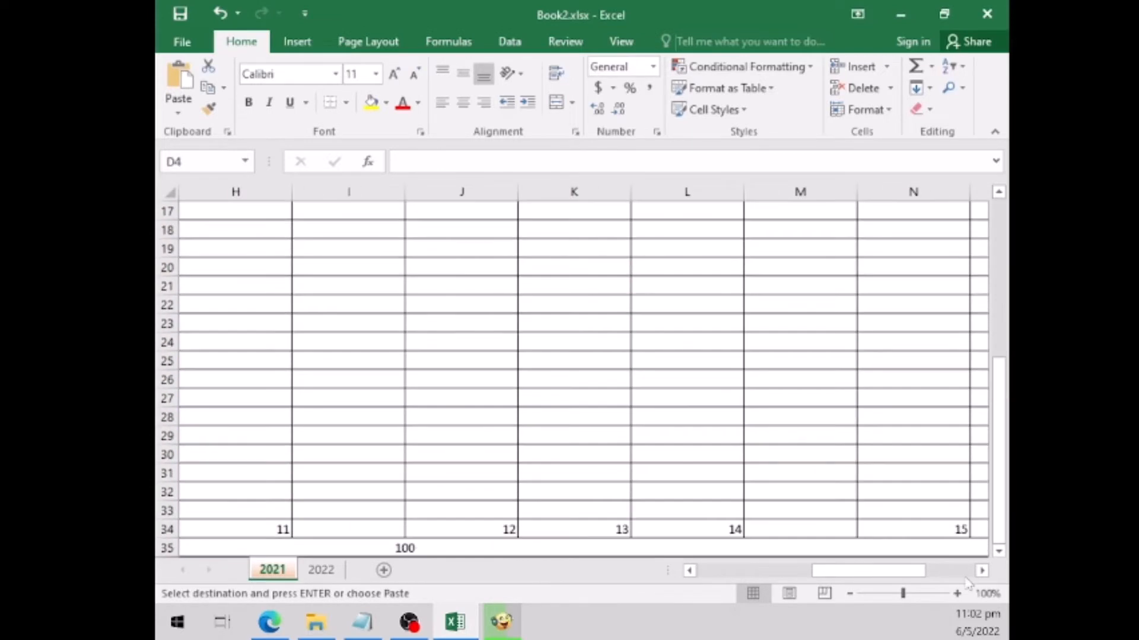
left_click(968, 574)
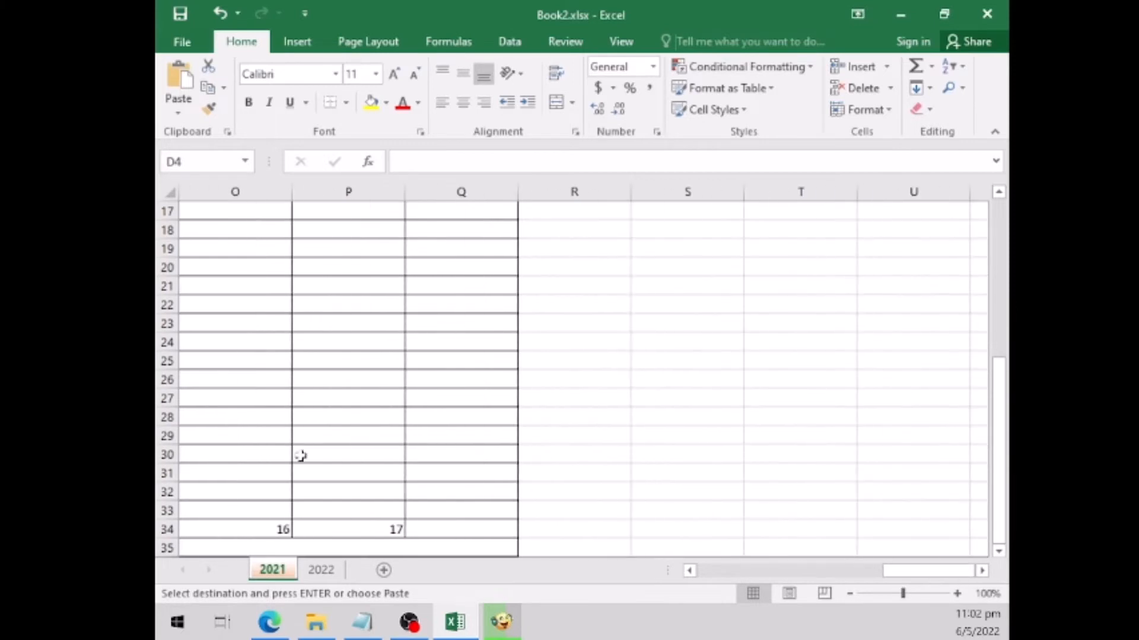
left_click(500, 508, "shift")
key("ctrl+v")
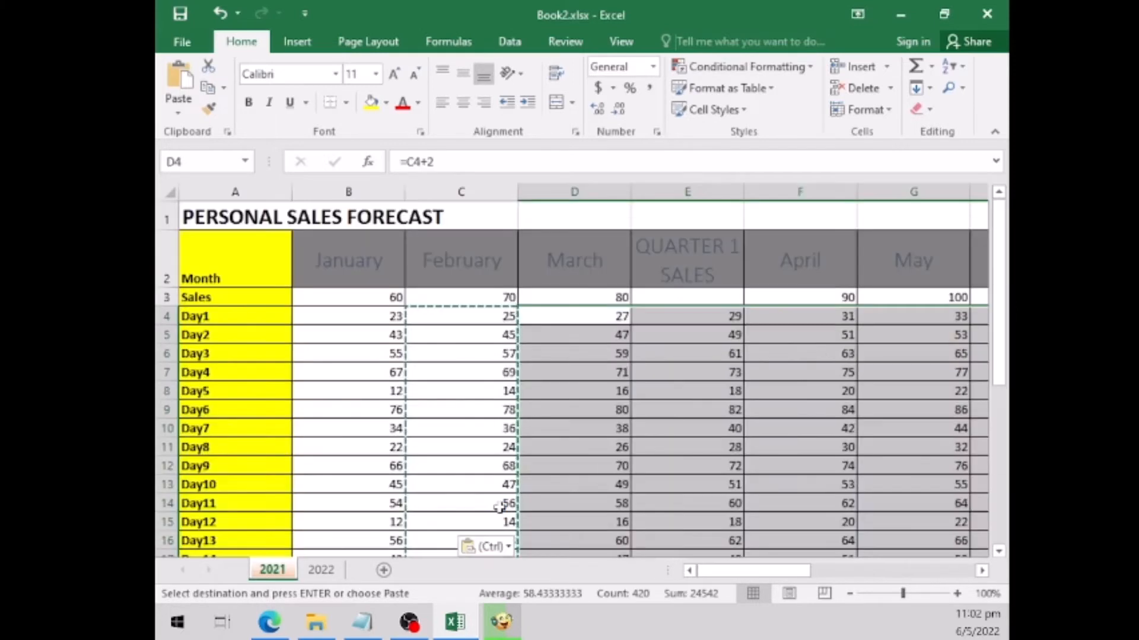
left_click(444, 349)
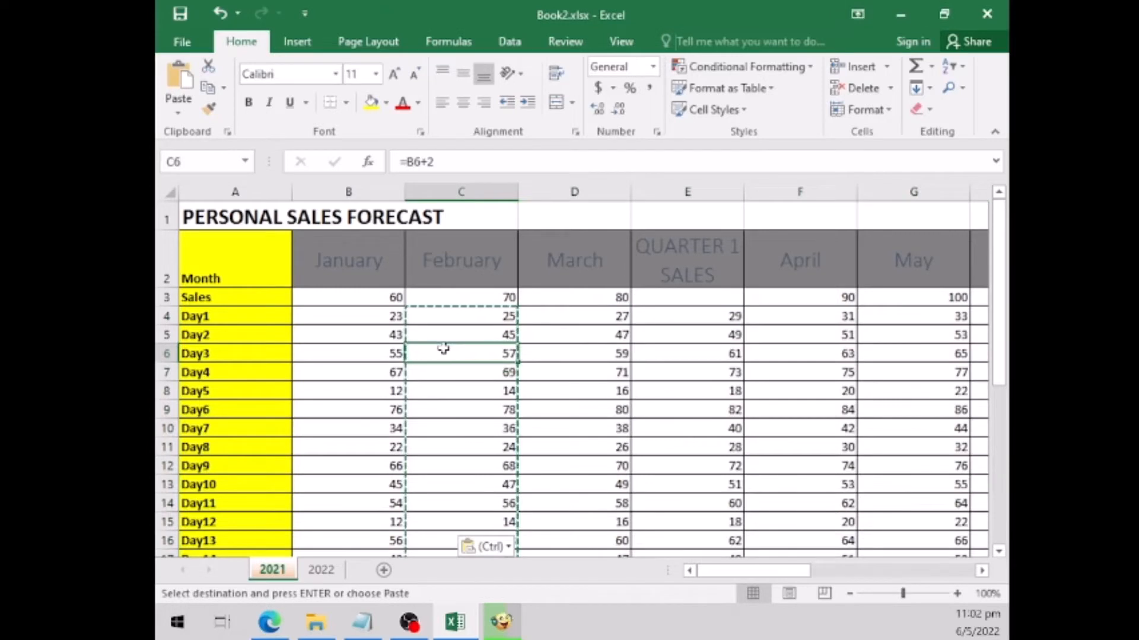
key("Escape")
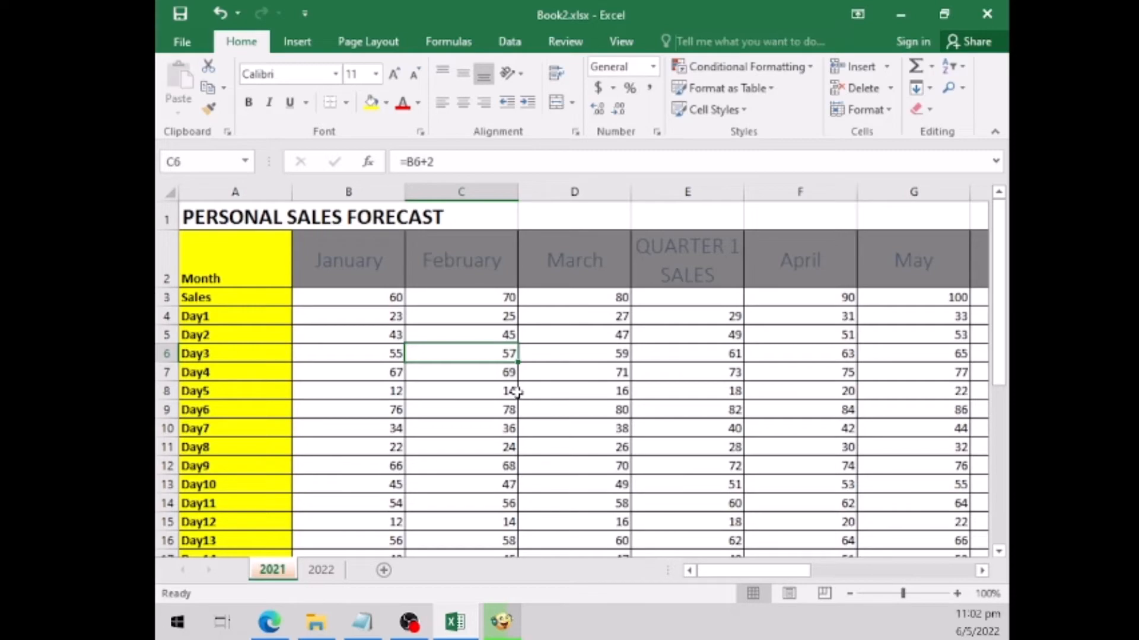
- Review the filled daily rows from Day1 to Day30 and inspect the January and February Bonus formulas
left_click(433, 330)
scroll(430, 329, "down", 5)
scroll(510, 417, "down", 2)
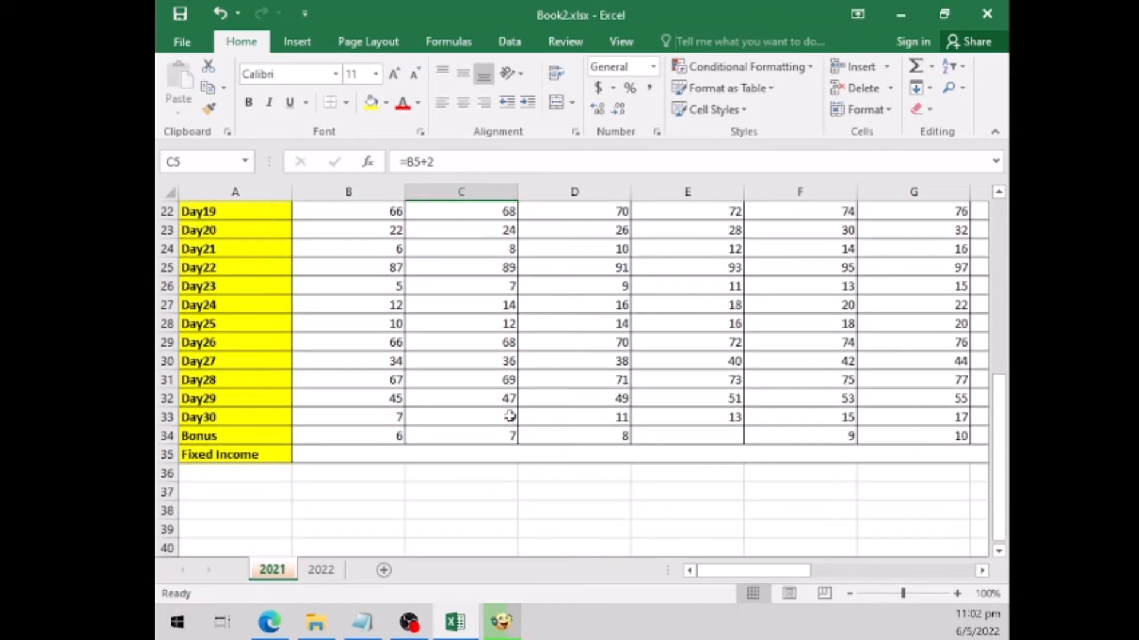
scroll(509, 417, "up", 7)
scroll(509, 416, "up", 1)
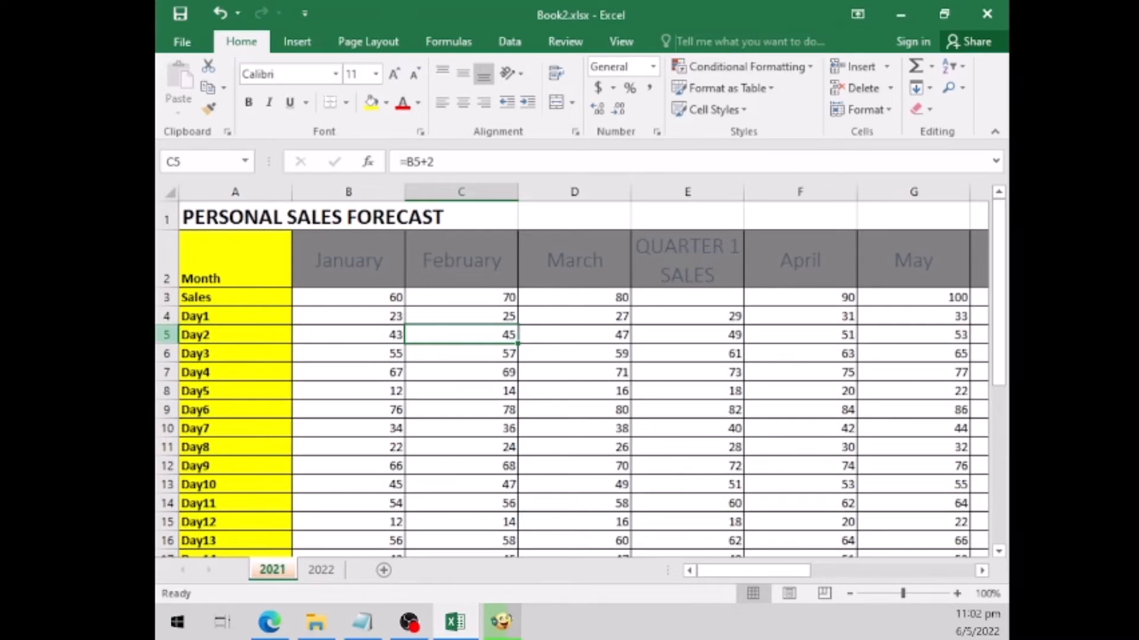
scroll(357, 420, "down", 7)
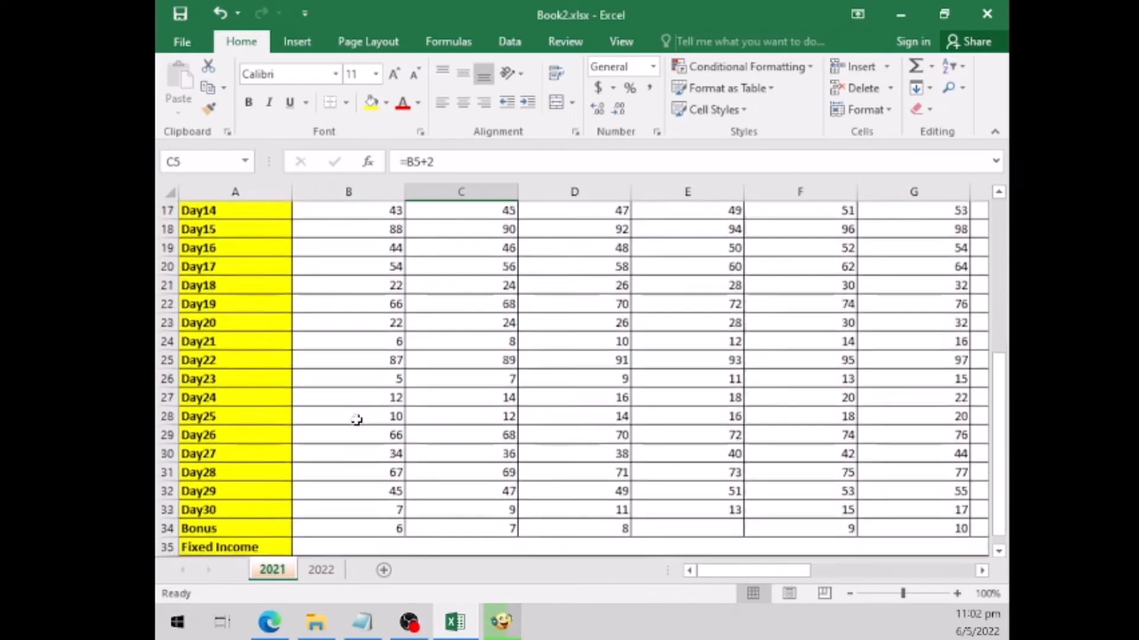
left_click(384, 436)
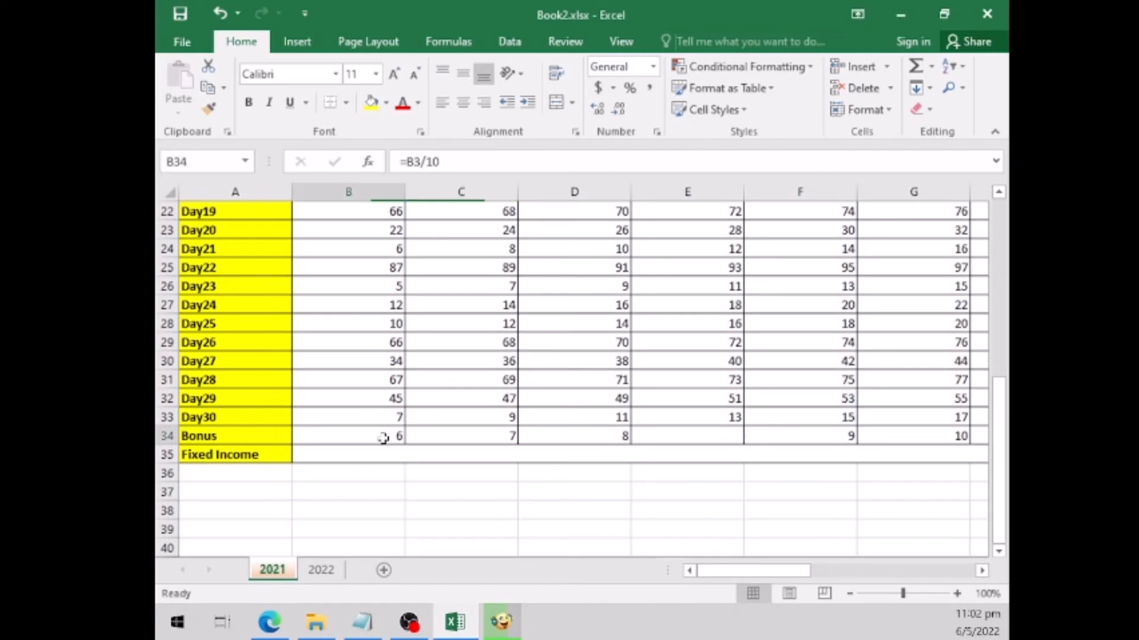
left_click(491, 434)
scroll(578, 393, "up", 7)
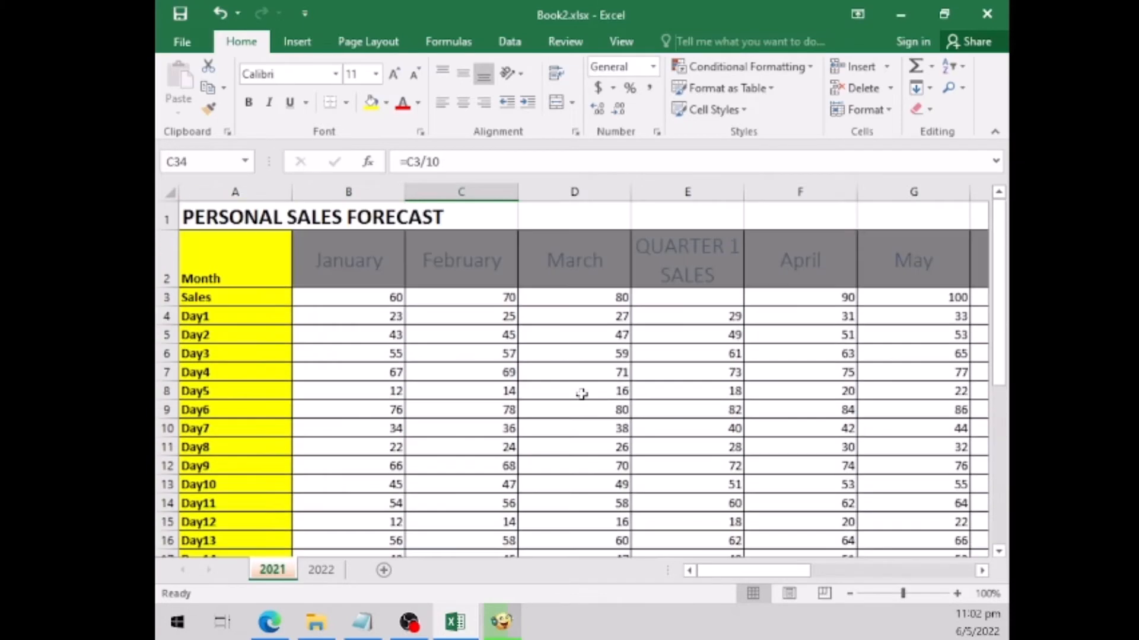
- Examine how the month headers in row 2 behave while moving through the daily rows and back
left_click(581, 253)
scroll(582, 375, "down", 8)
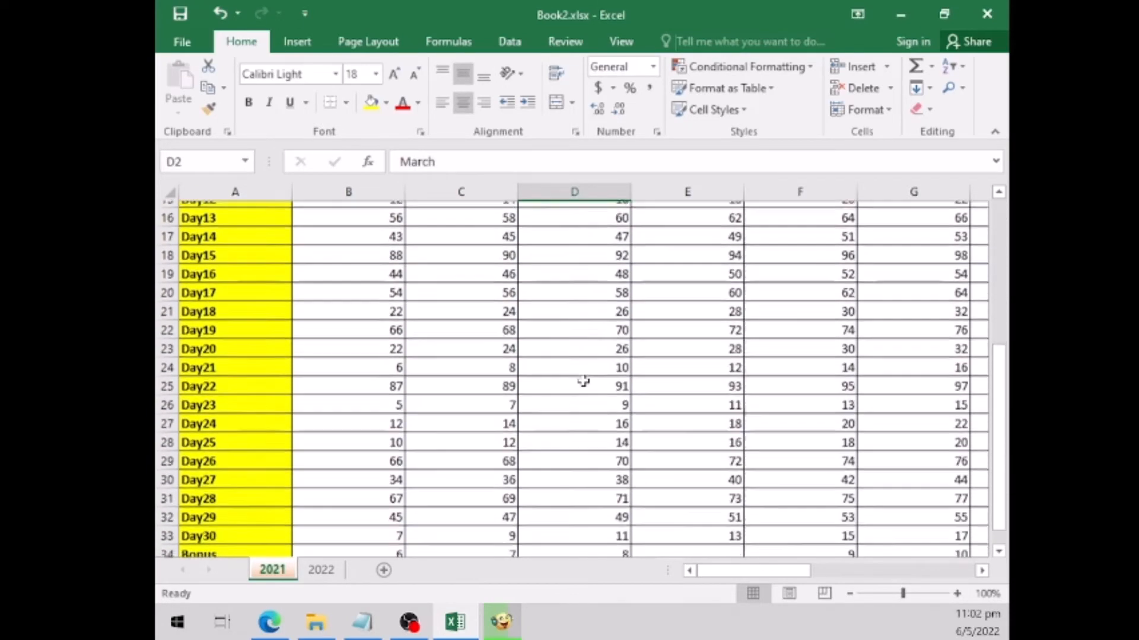
scroll(584, 380, "down", 1)
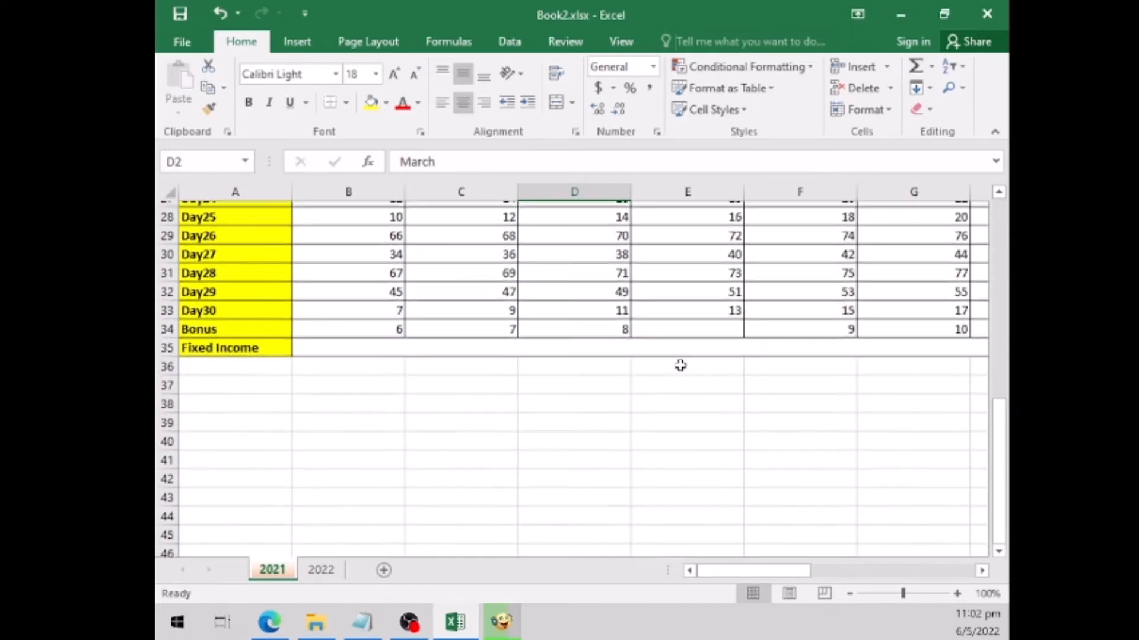
scroll(680, 365, "up", 4)
scroll(681, 364, "up", 5)
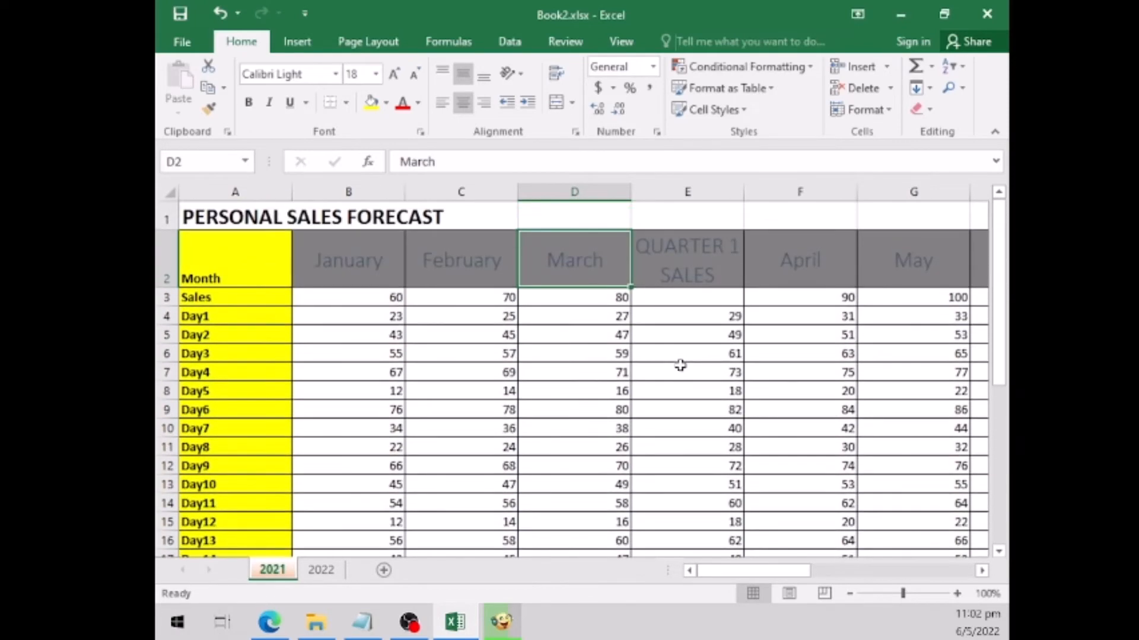
scroll(680, 364, "down", 4)
scroll(686, 393, "up", 2)
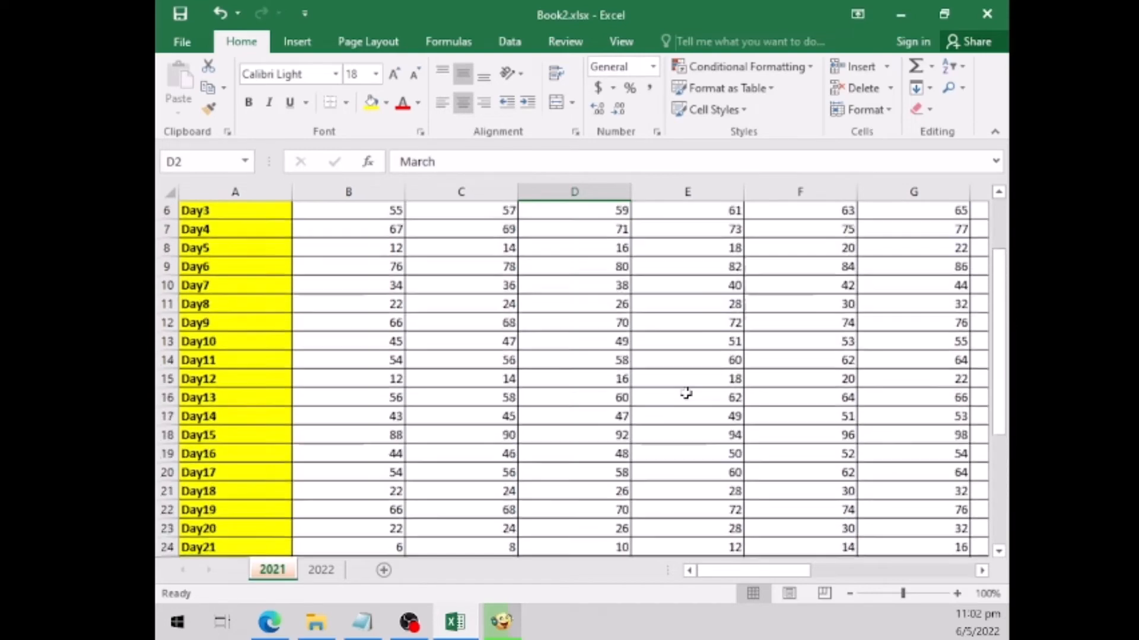
scroll(686, 394, "up", 2)
- Freeze panes at row 3 so that the title and month header rows stay visible while scrolling
left_click(454, 336)
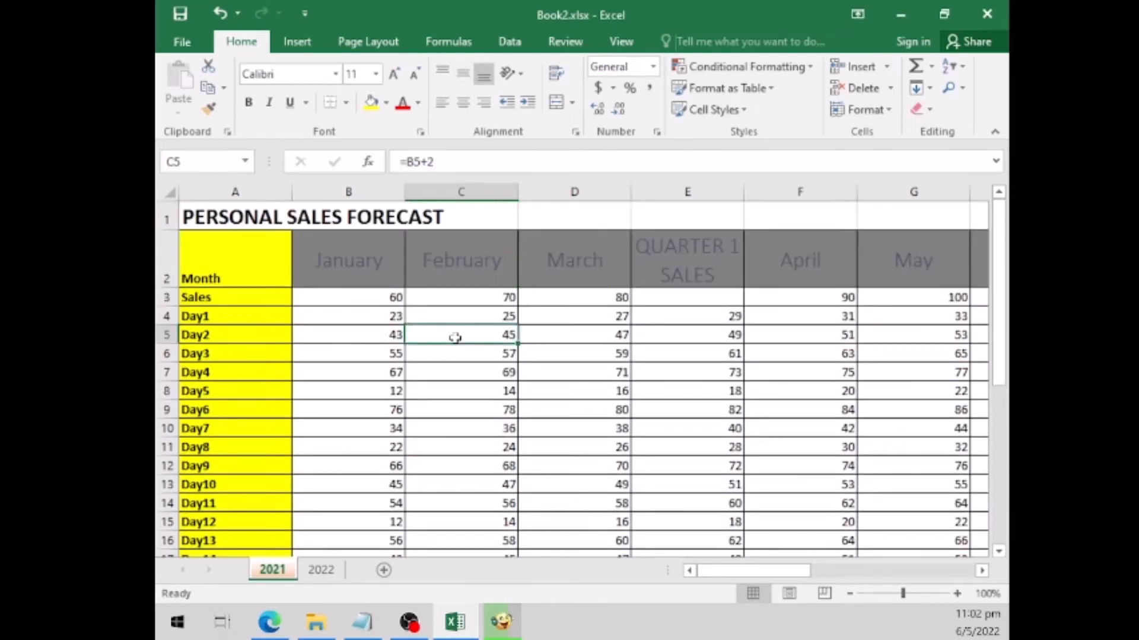
left_click(166, 297)
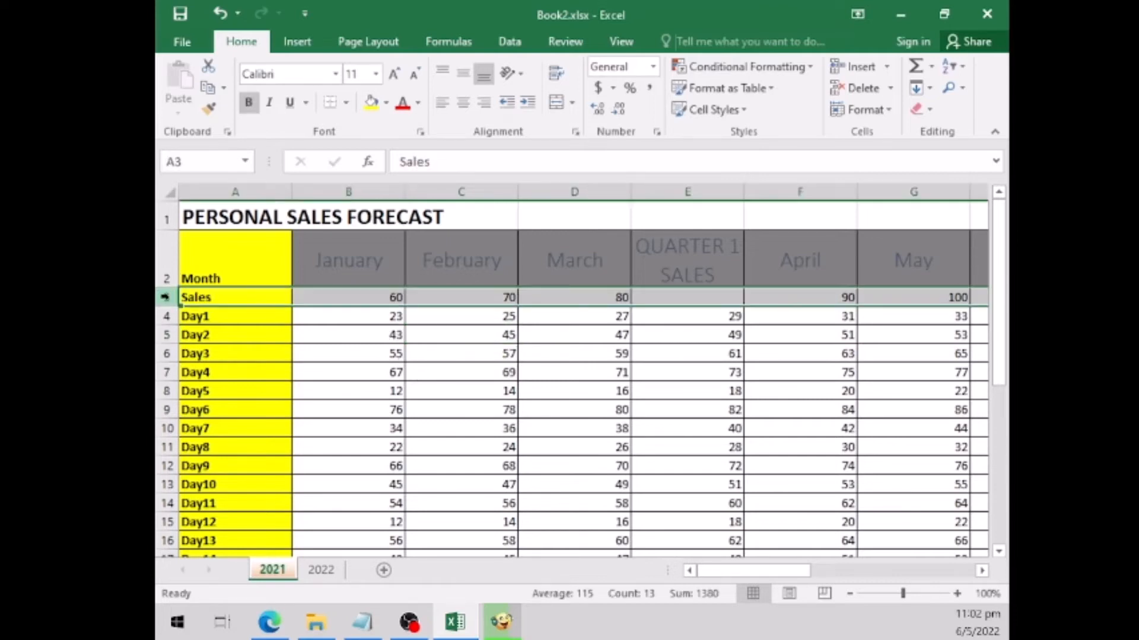
left_click(621, 42)
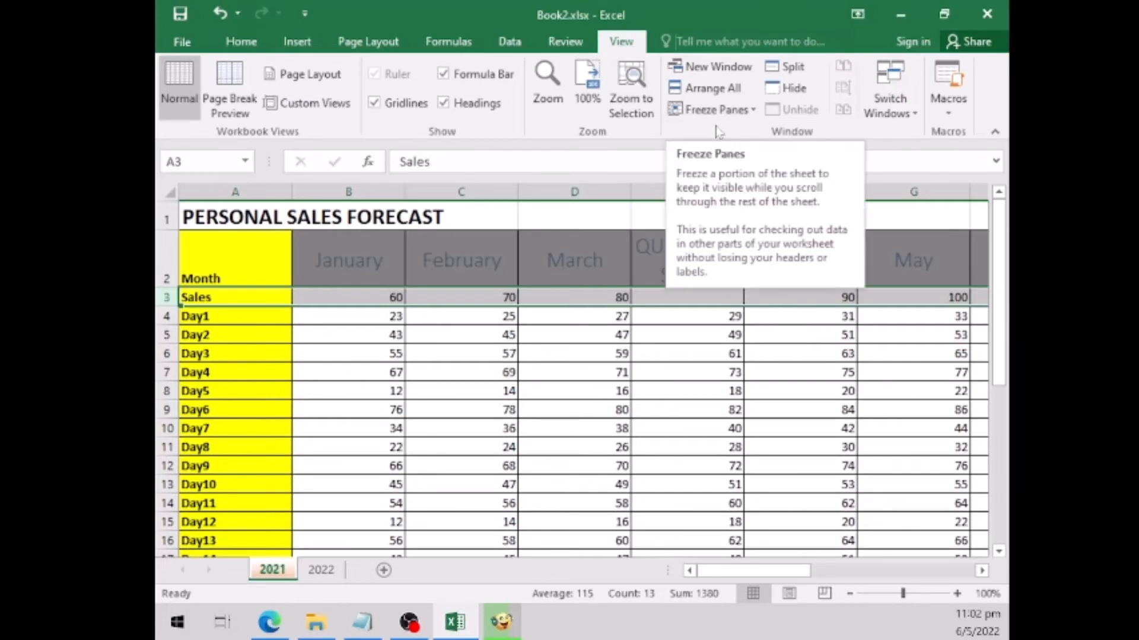
left_click(736, 111)
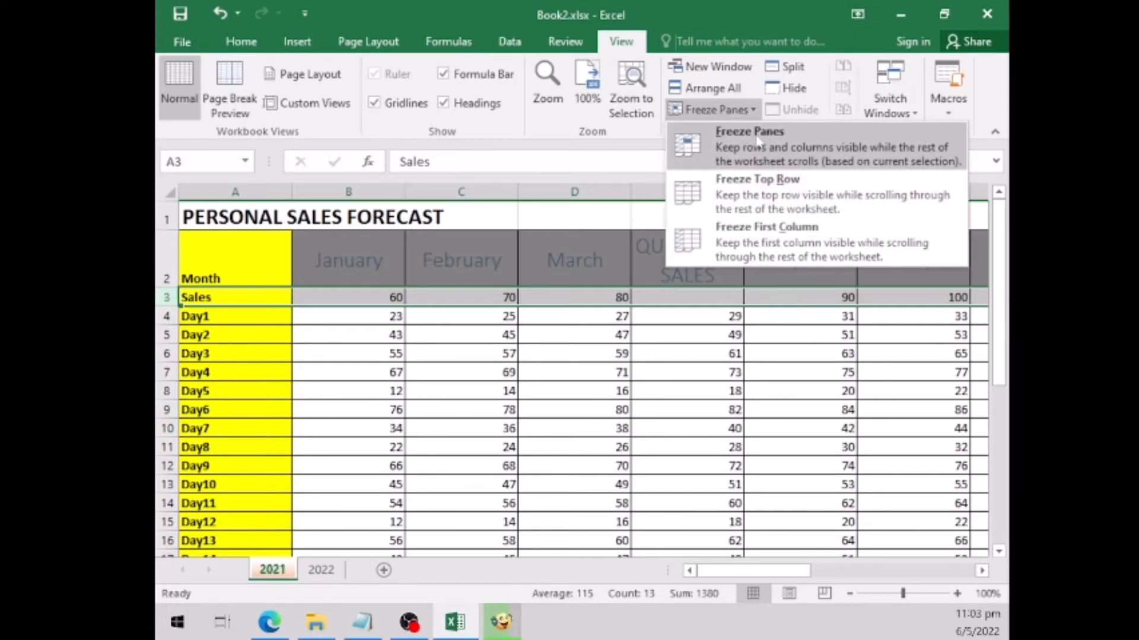
left_click(727, 152)
- Check the frozen title and month header rows by viewing the lower daily rows and the columns further across
left_click(485, 393)
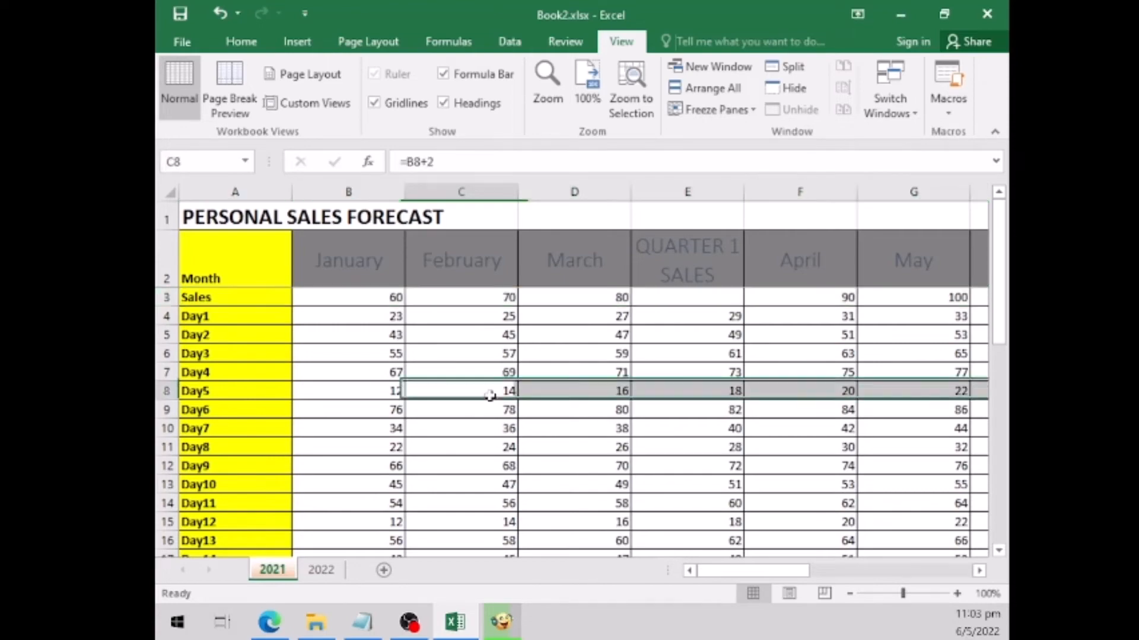
scroll(479, 383, "down", 1)
scroll(479, 383, "down", 6)
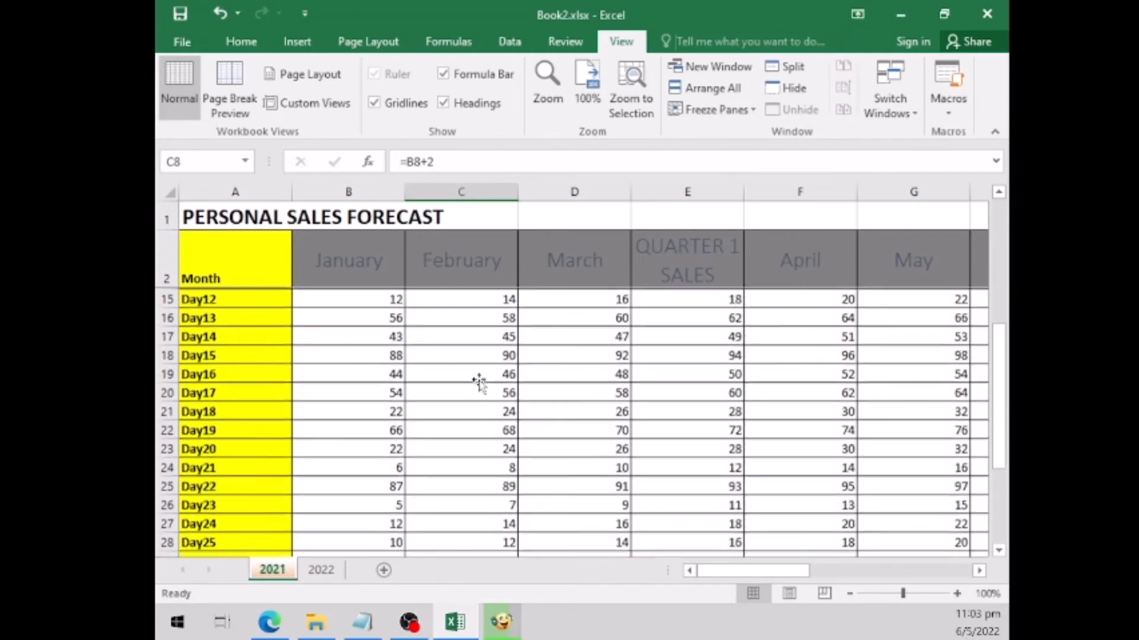
scroll(480, 384, "down", 2)
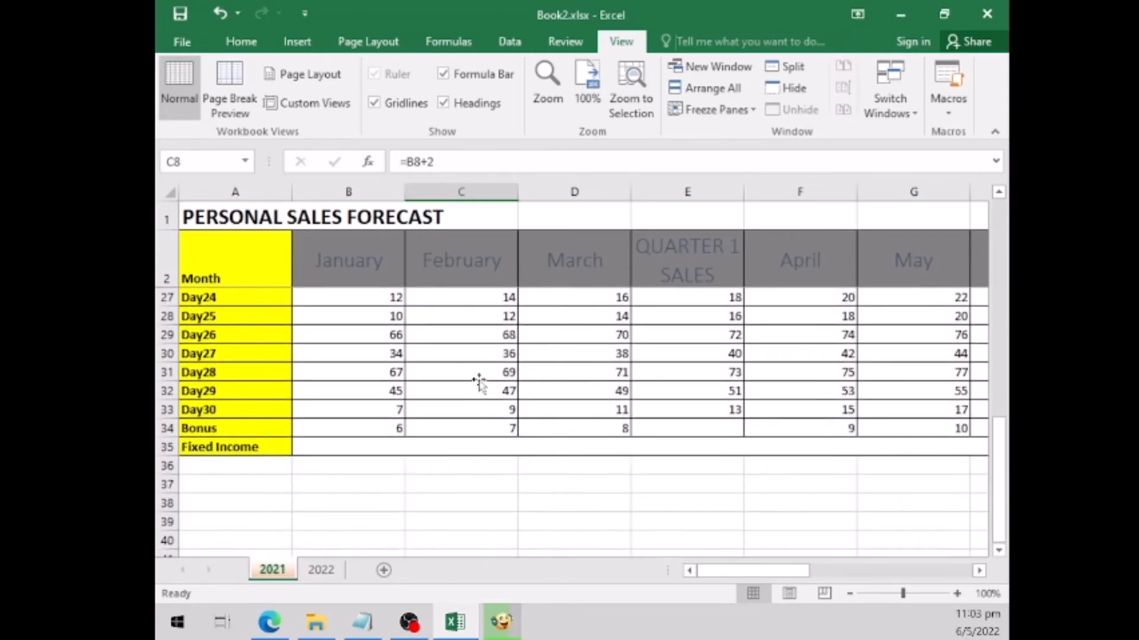
scroll(479, 383, "down", 1)
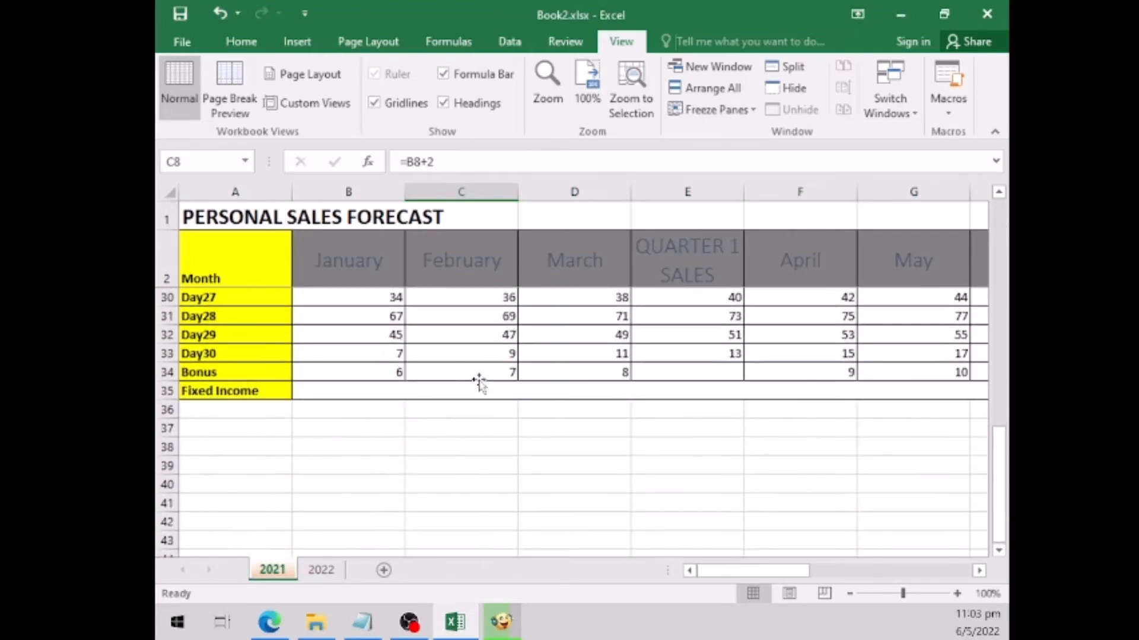
left_click(979, 570)
left_click(980, 571)
left_click(979, 571)
left_click(979, 571)
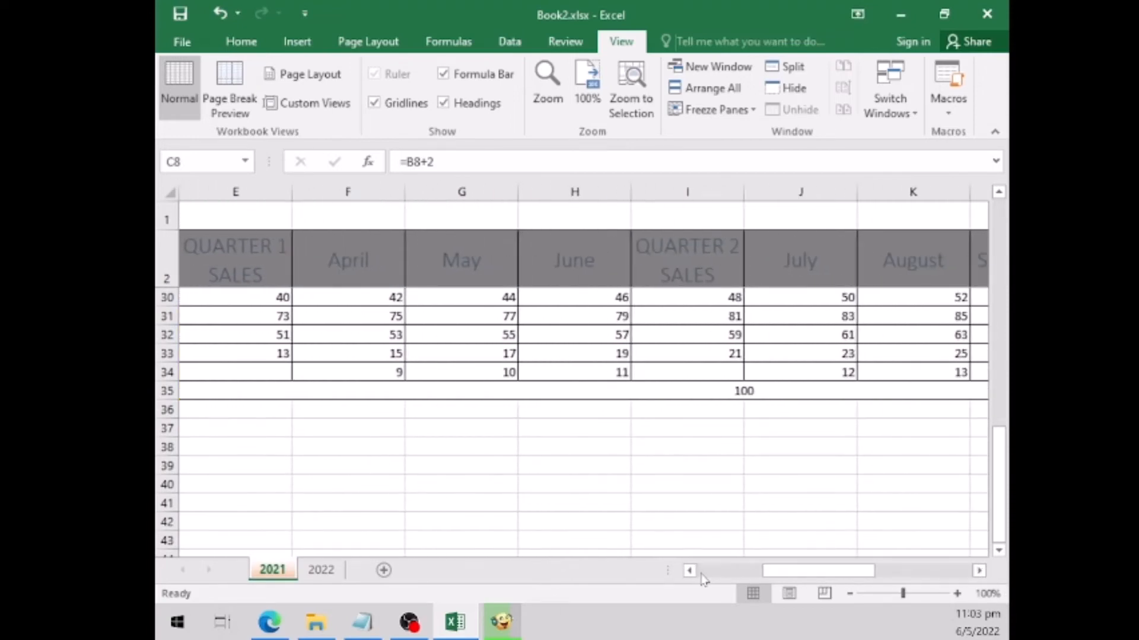
- Unfreeze the panes on the 2021 sheet so that the title and month header rows scroll normally
left_click(701, 572)
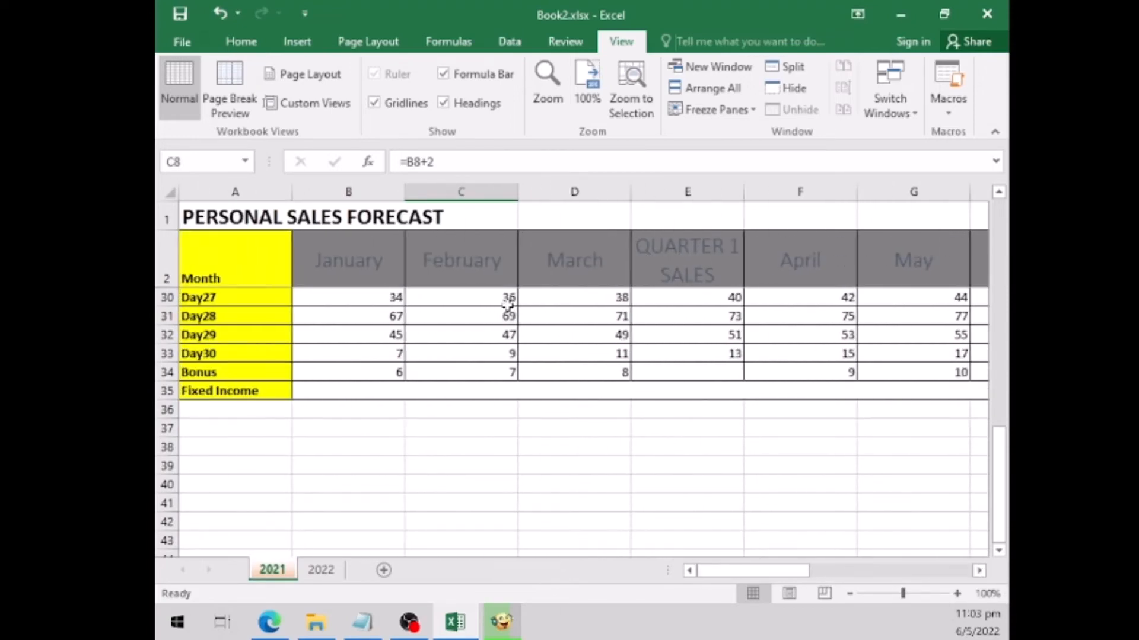
left_click(749, 111)
left_click(746, 140)
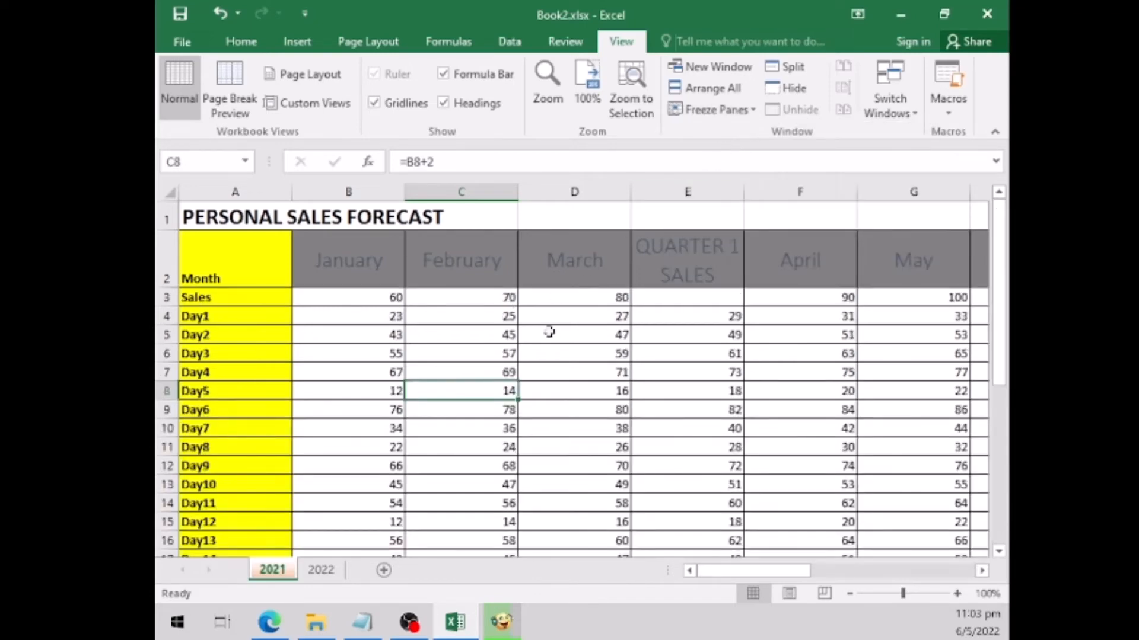
- Examine how far apart the Day2 and Day27 rows are by viewing each of them in turn
left_click(467, 362)
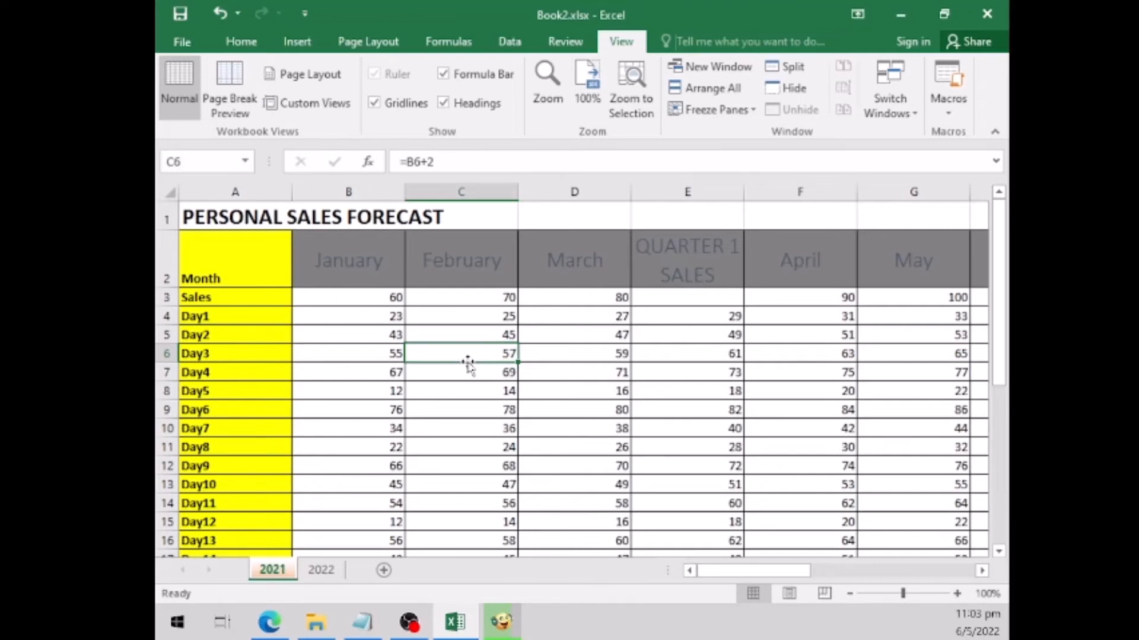
left_click(168, 335)
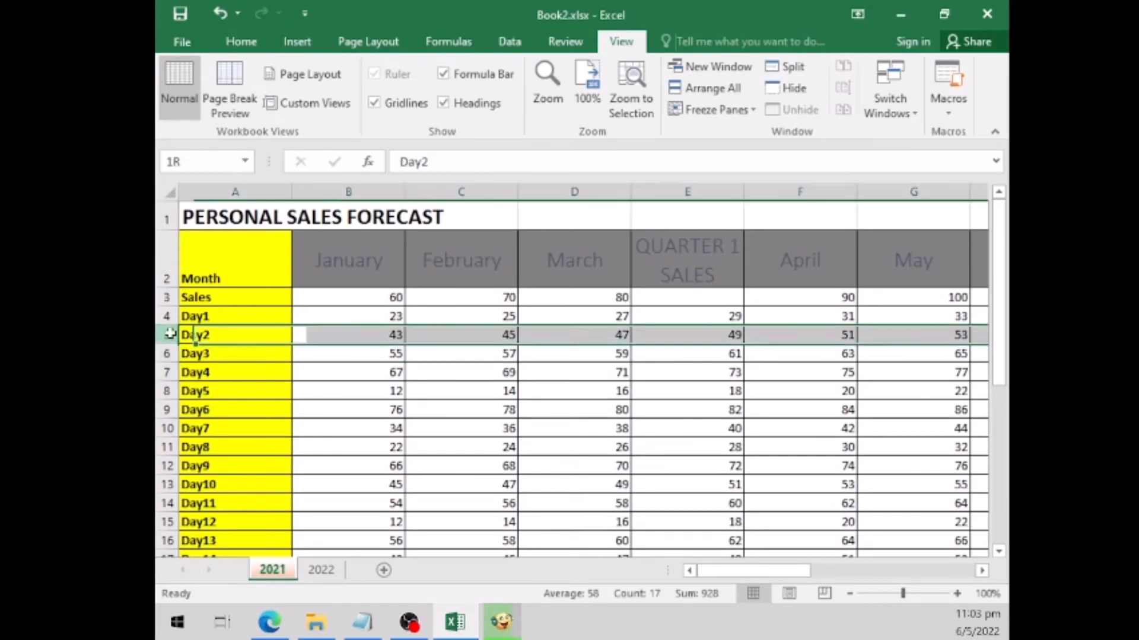
scroll(280, 411, "down", 8)
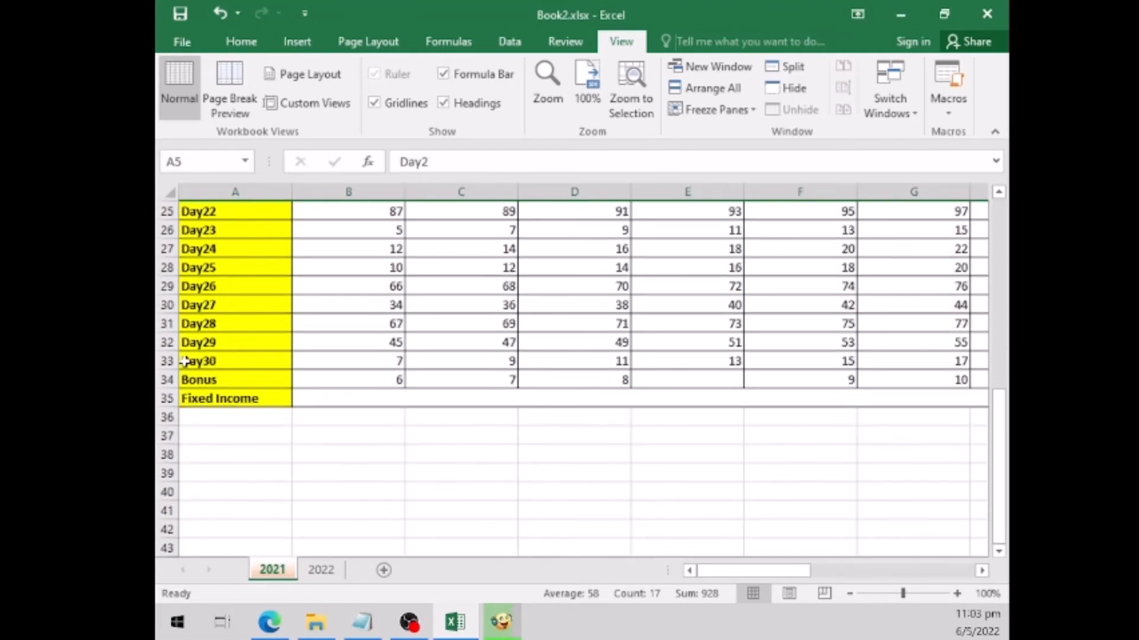
left_click(168, 305)
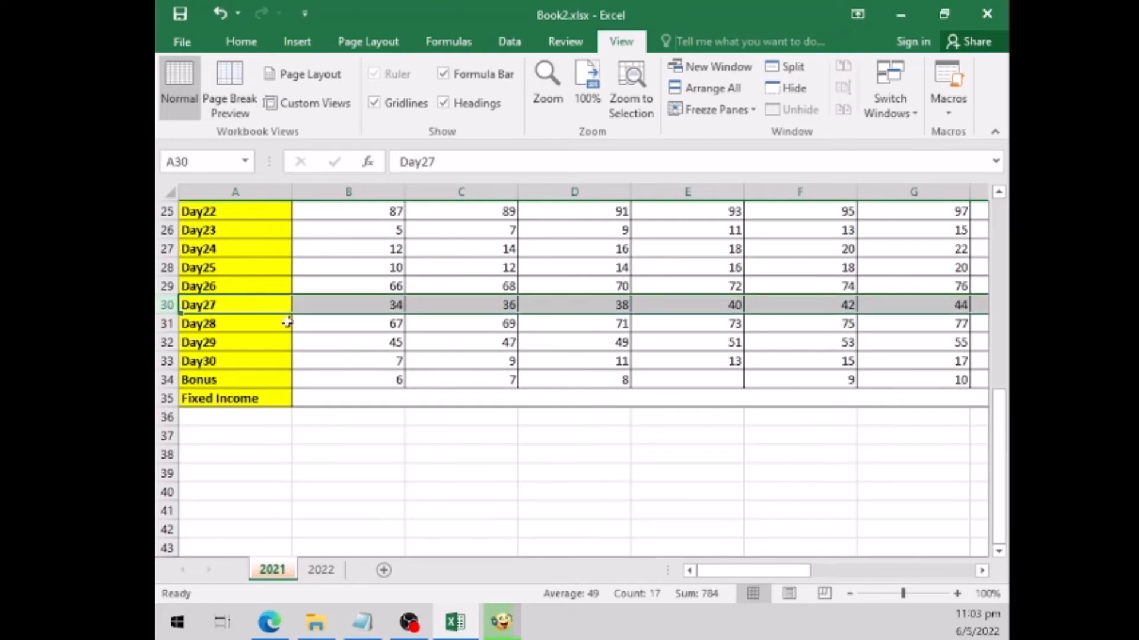
scroll(471, 345, "up", 4)
scroll(471, 345, "up", 4)
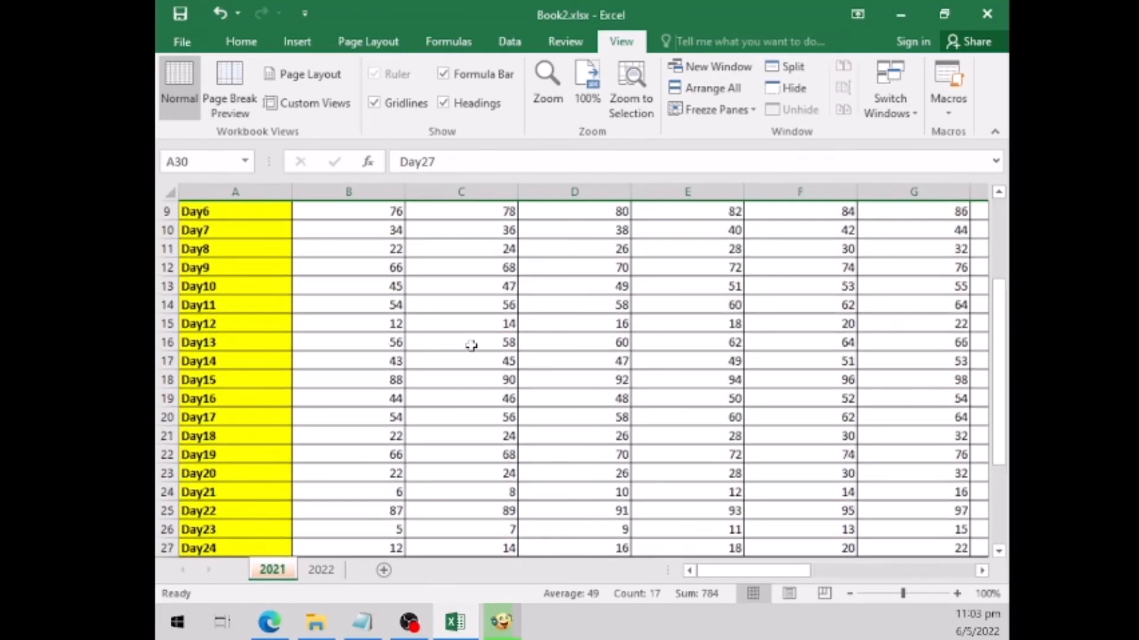
scroll(463, 437, "down", 1)
scroll(463, 437, "up", 1)
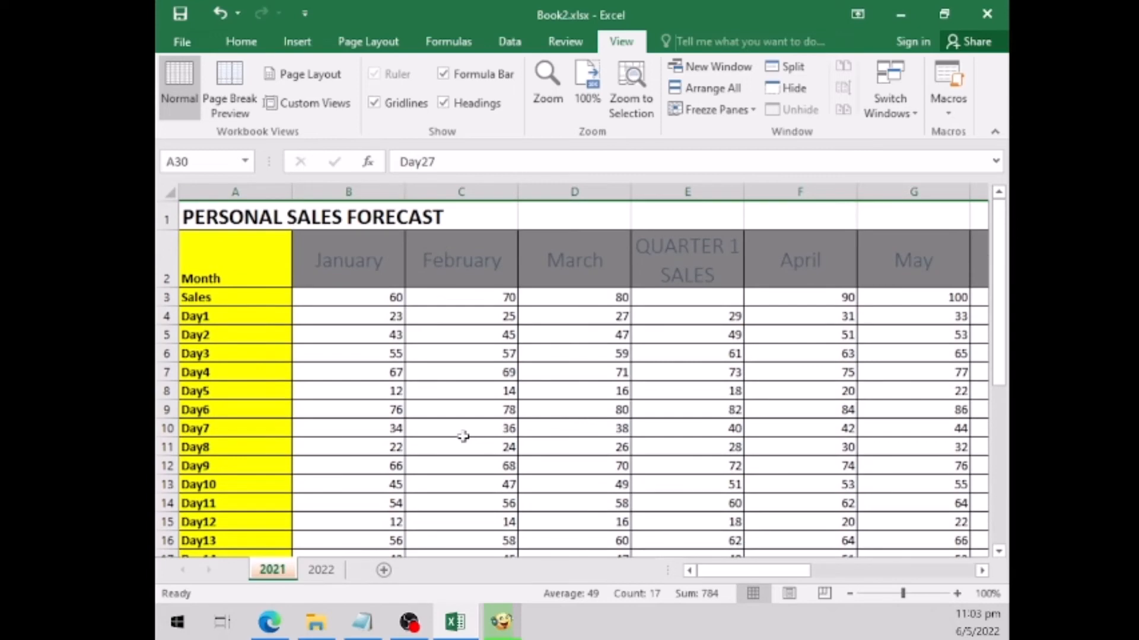
- Open a second window of the Book2 workbook
left_click(247, 44)
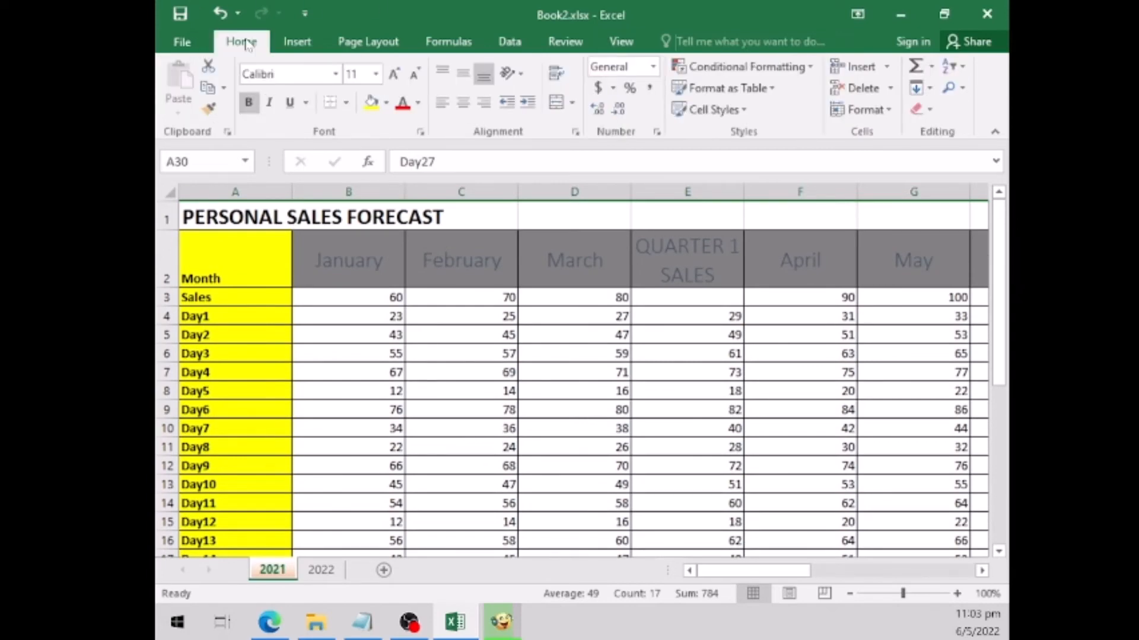
left_click(627, 43)
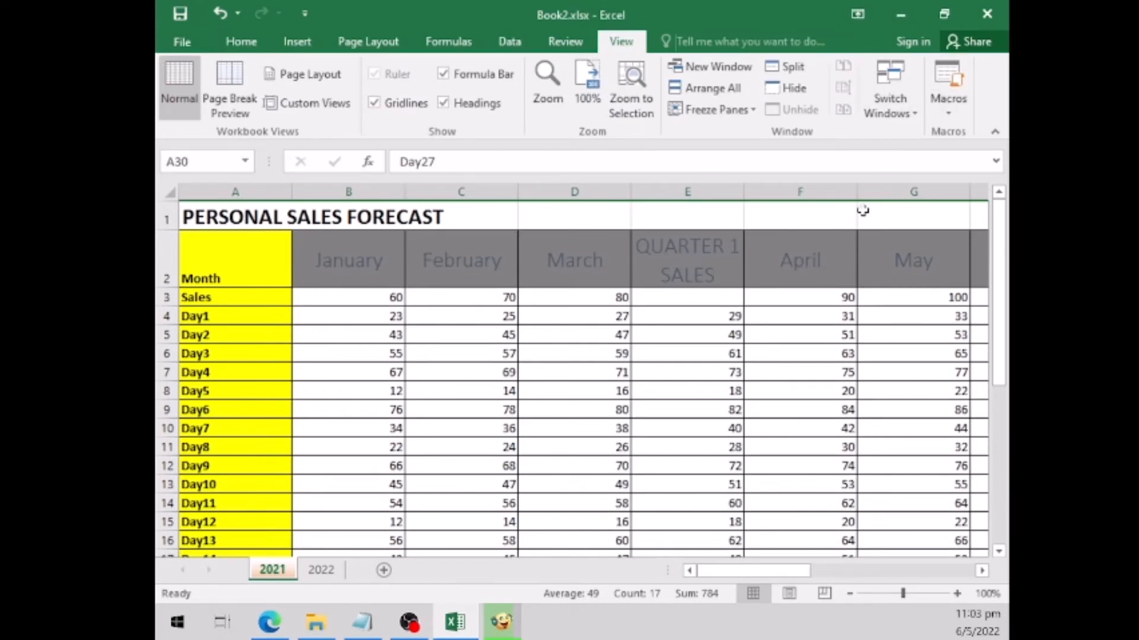
left_click(916, 116)
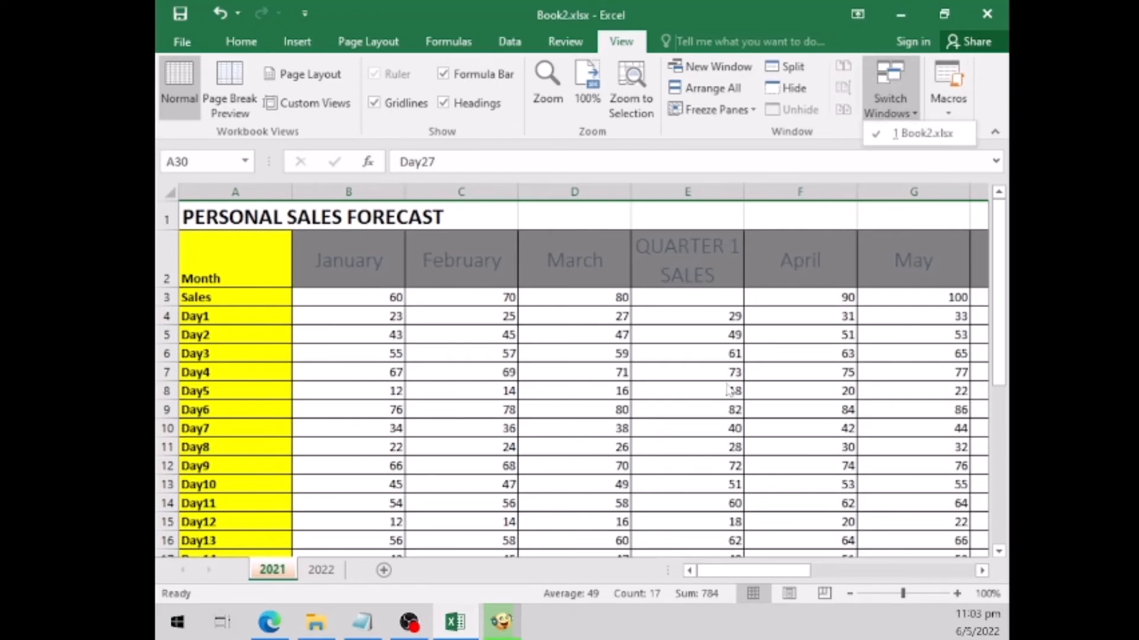
left_click(731, 65)
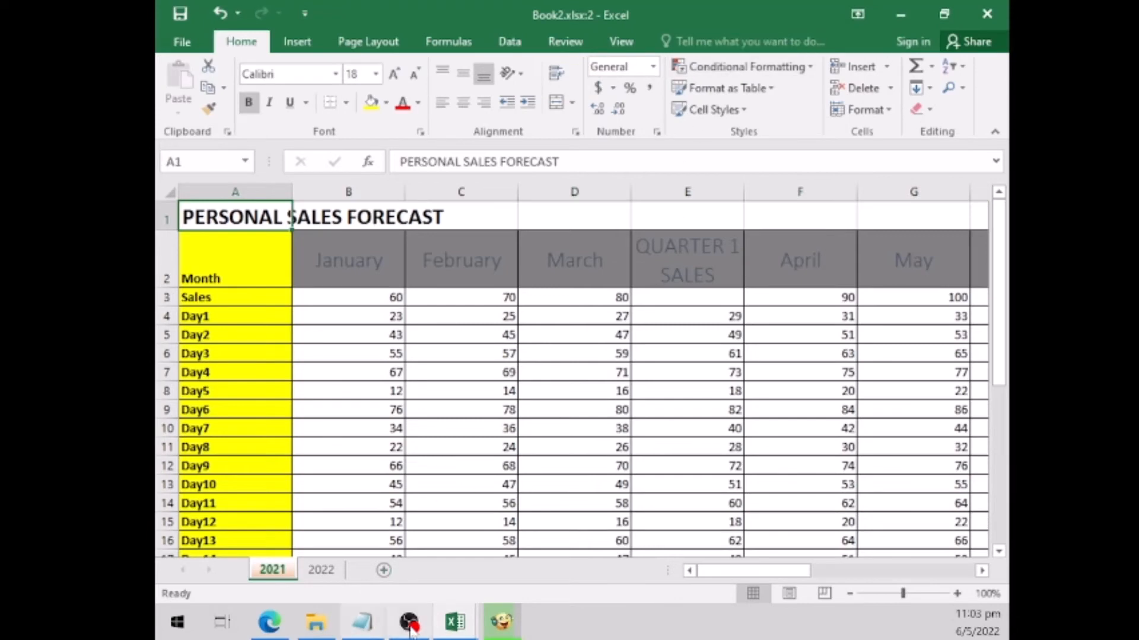
- Return to the first Book2 window and arrange both windows side by side
mouse_move(455, 623)
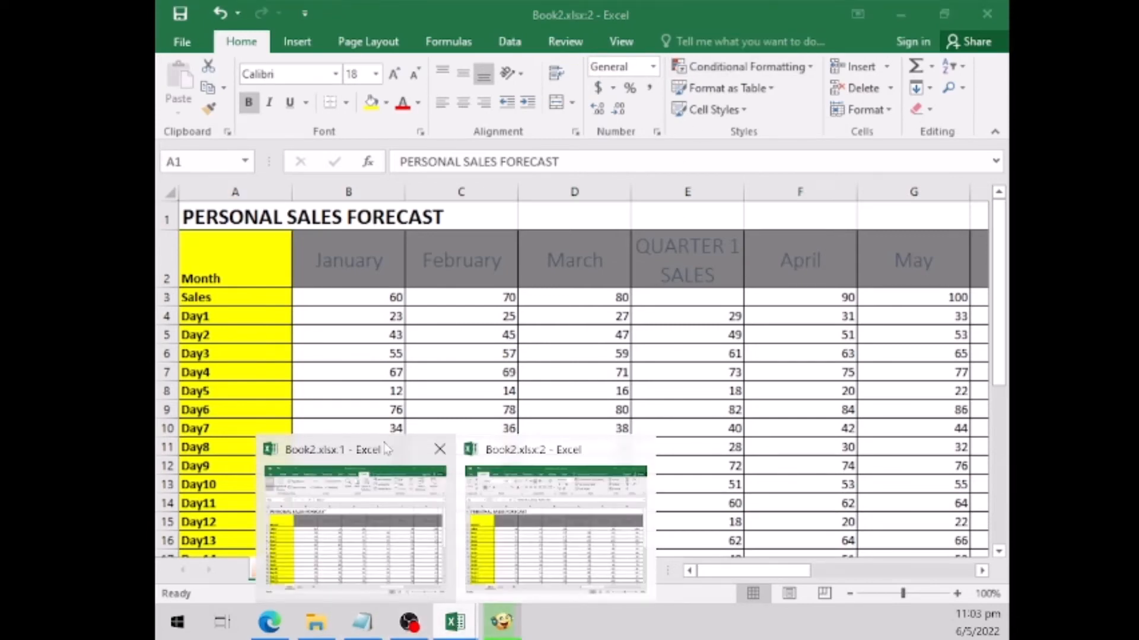
left_click(386, 449)
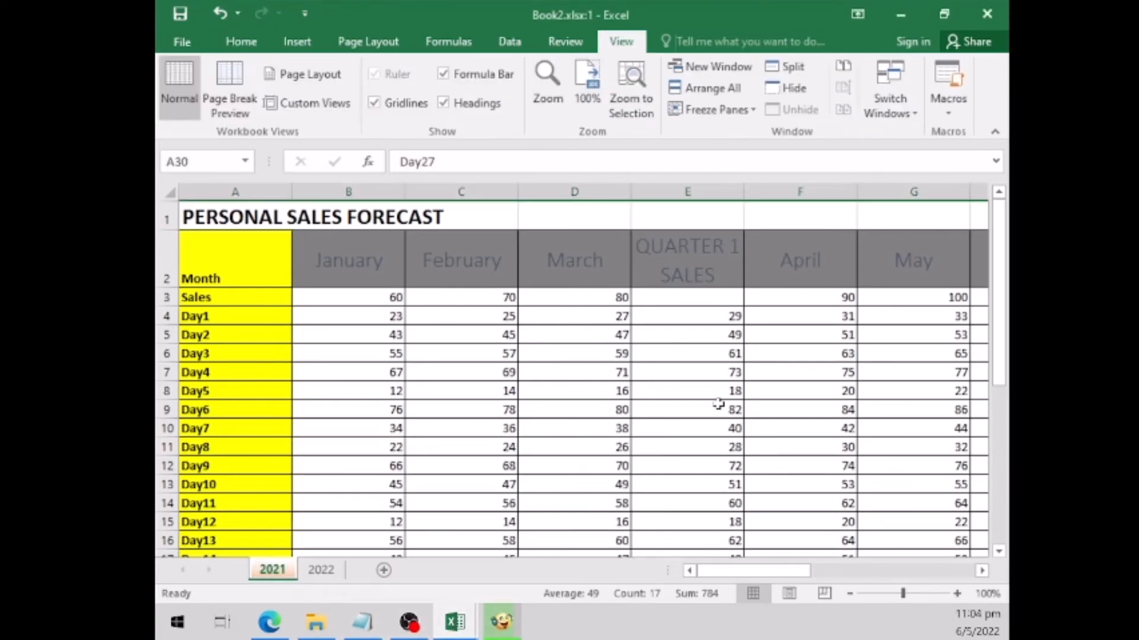
left_click(716, 92)
left_click(268, 503)
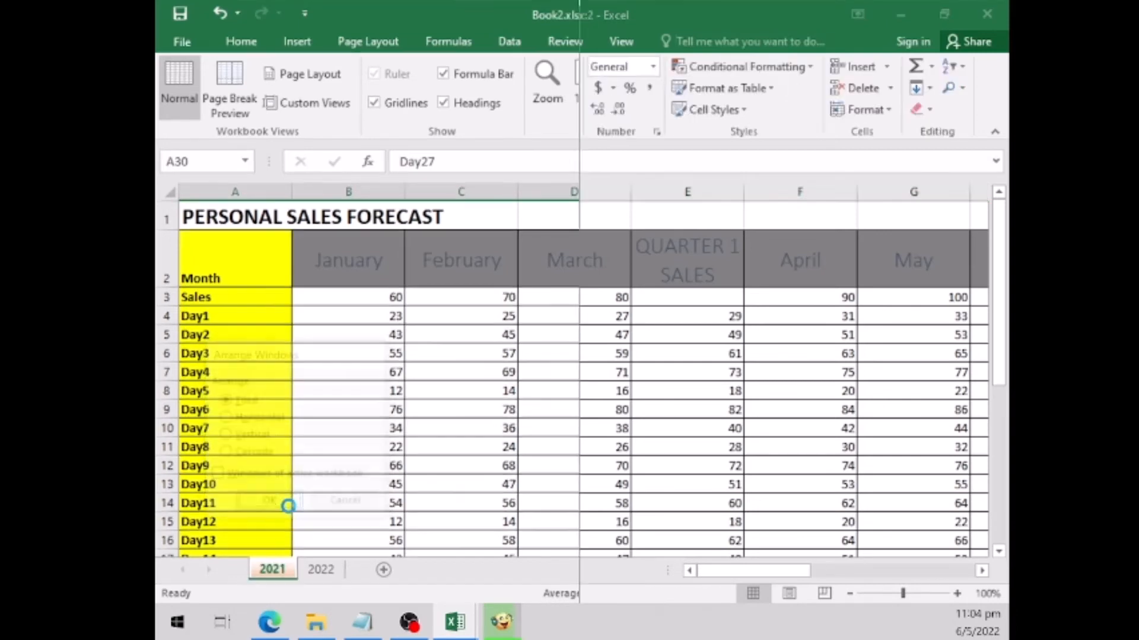
- Set the January Day1 figure in cell B4 to 25 in the first window and check the same cell in the second
left_click(387, 315)
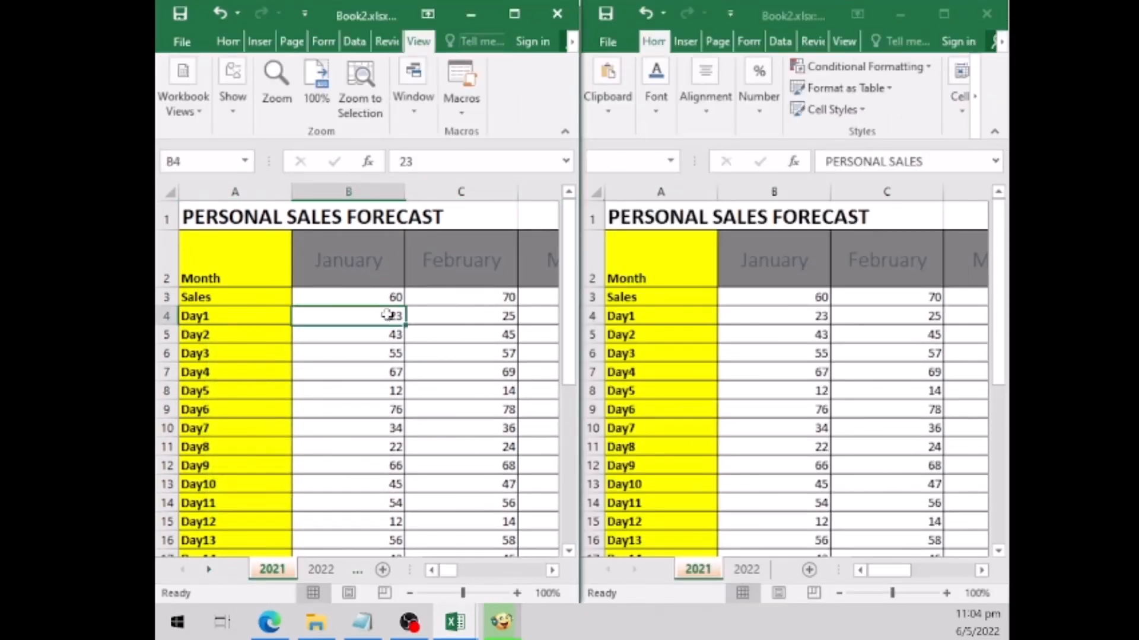
left_click(794, 316)
left_click(810, 319)
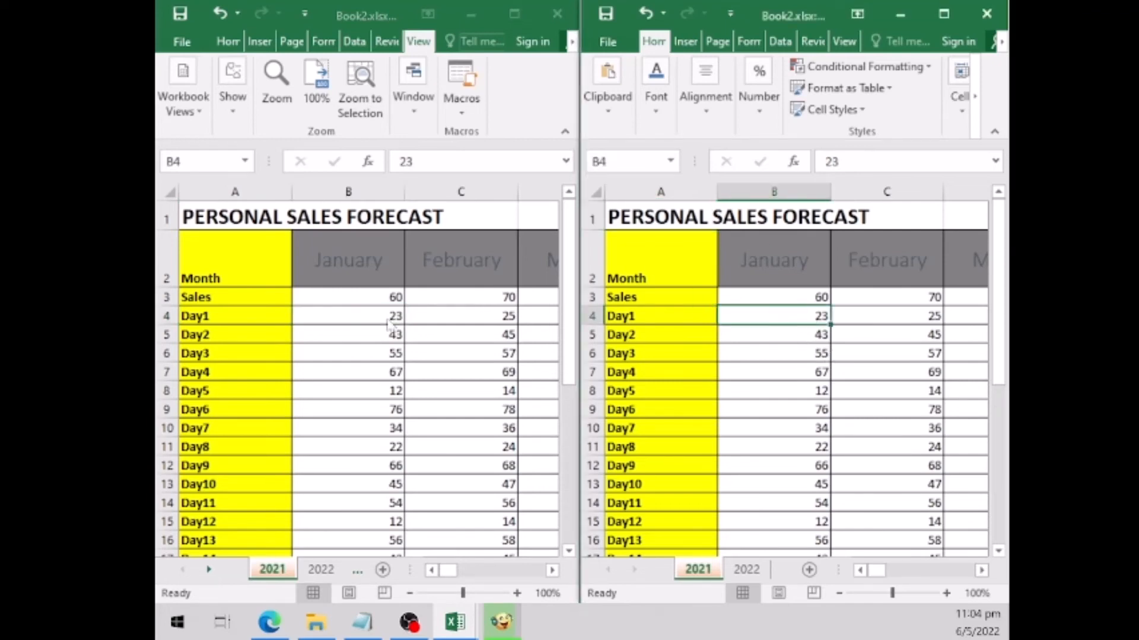
left_click(369, 325)
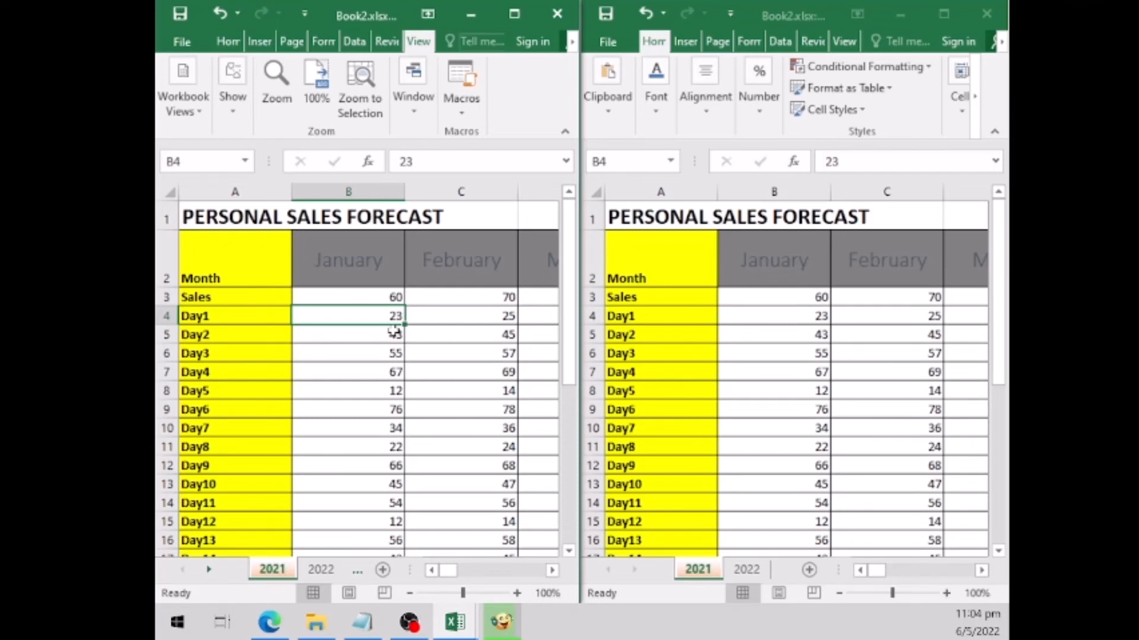
type("25")
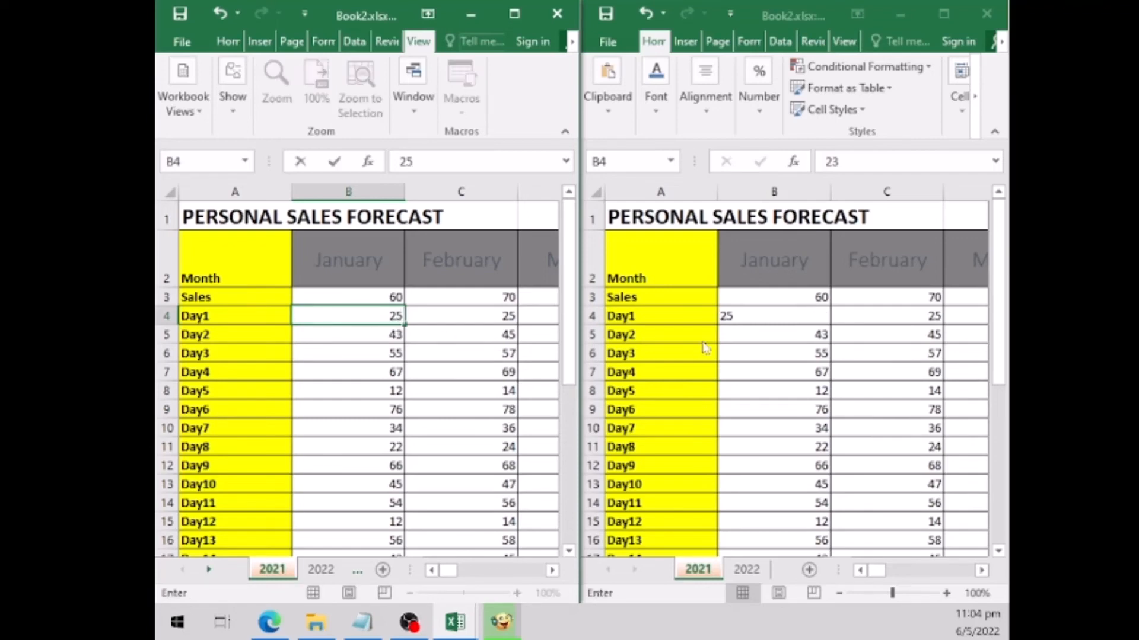
left_click(781, 317)
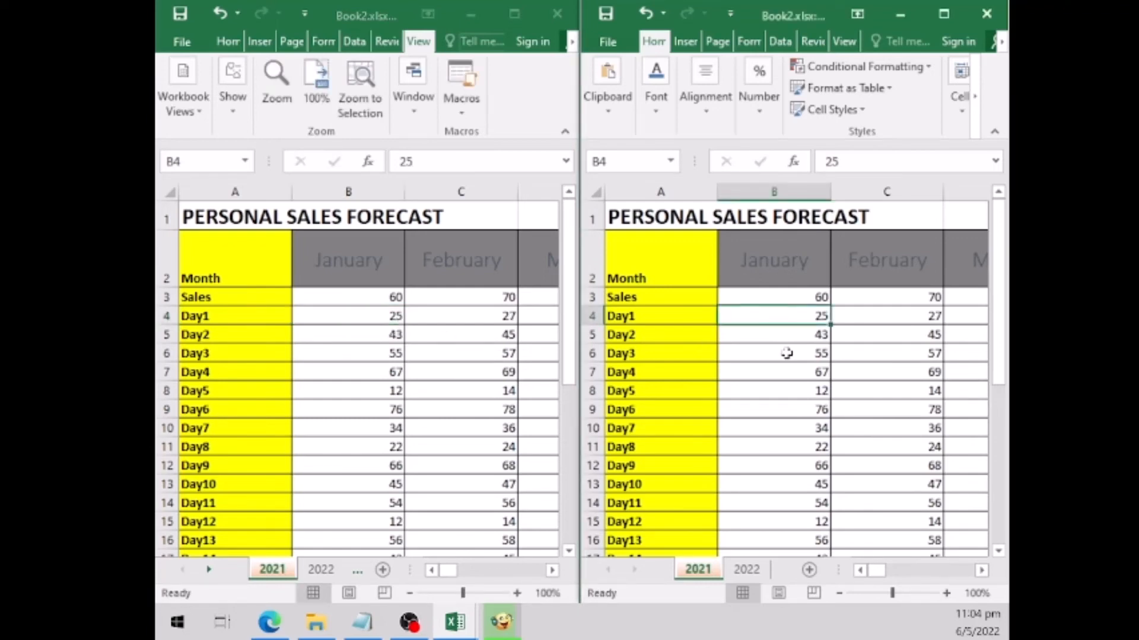
left_click(366, 309)
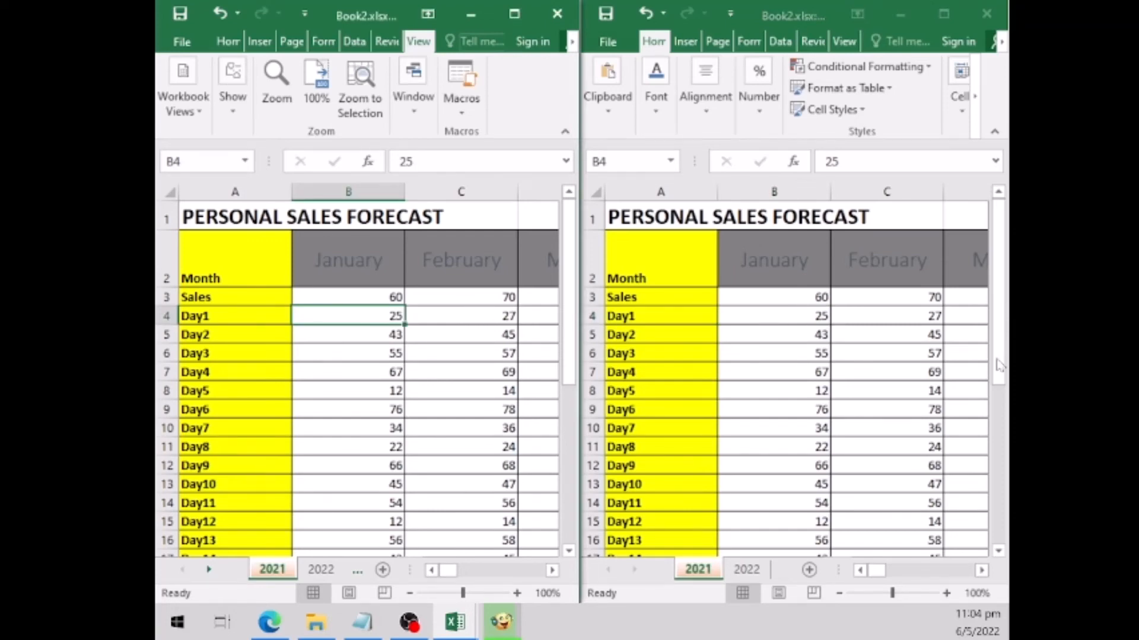
- Close the second workbook window and maximize the remaining Book2 window
mouse_move(998, 365)
left_mouse_down()
mouse_move(1003, 536)
mouse_move(1001, 358)
left_mouse_up()
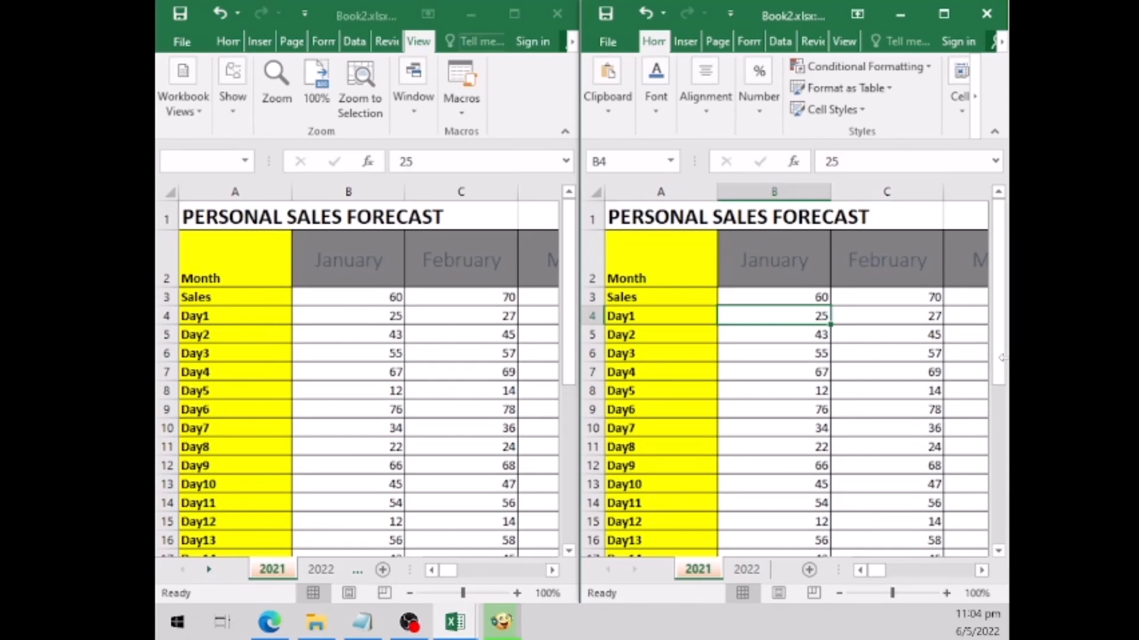
left_click(996, 19)
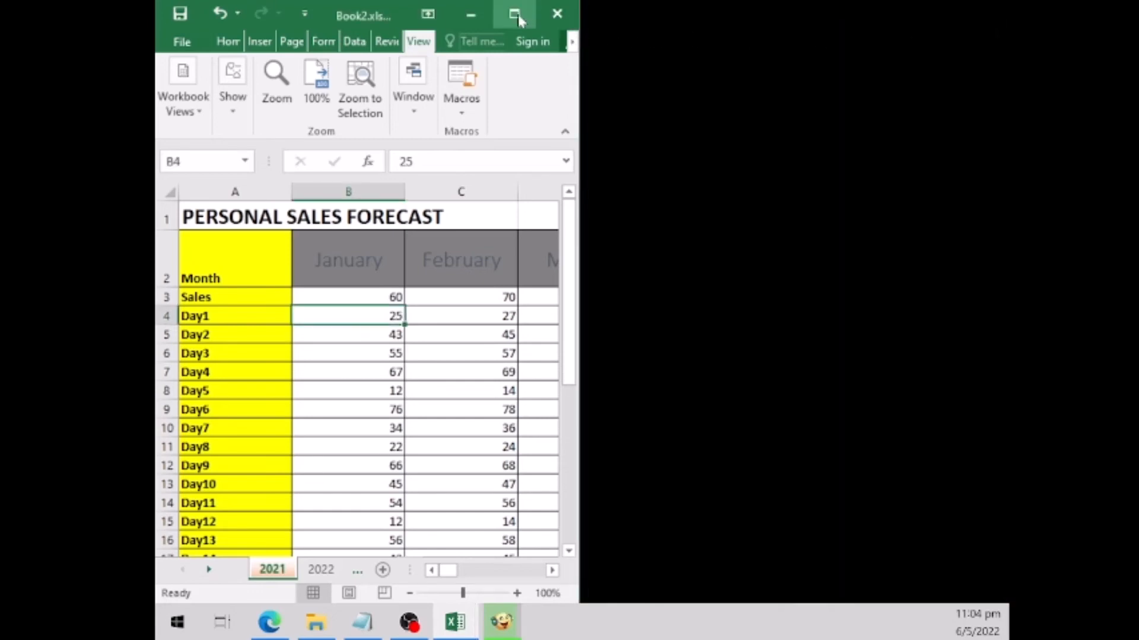
left_click(515, 16)
scroll(462, 472, "down", 1)
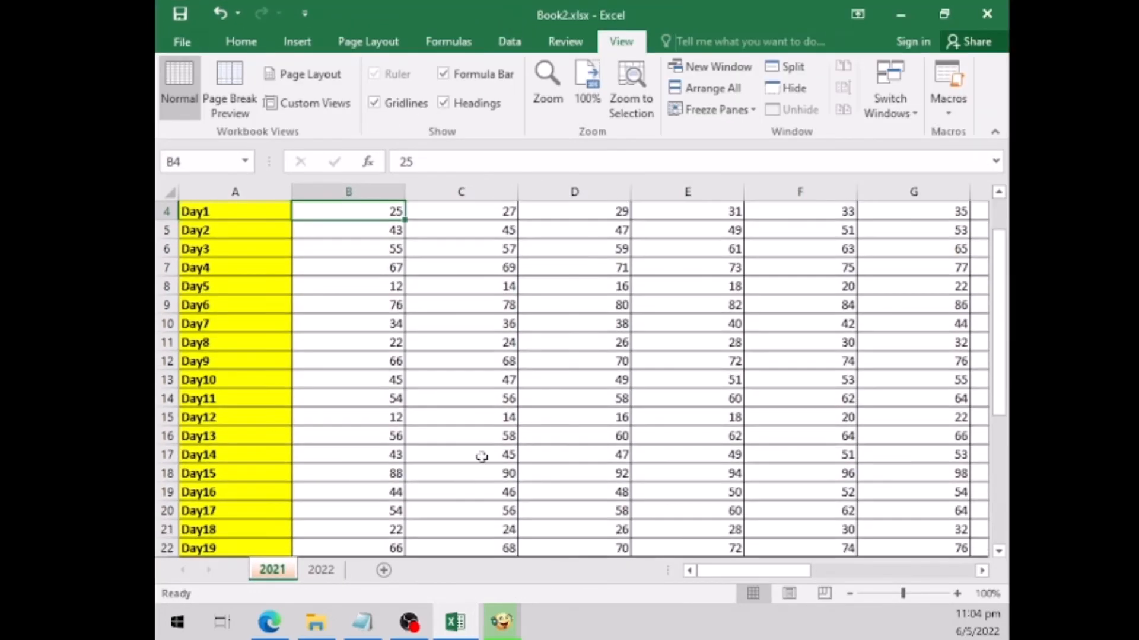
scroll(563, 423, "up", 1)
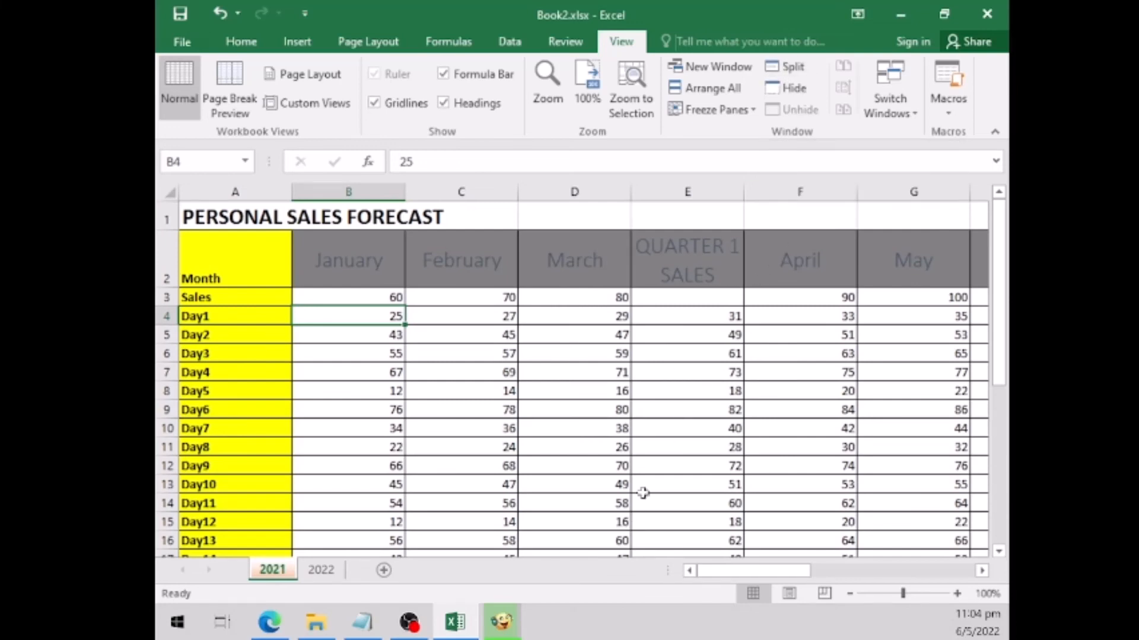
- Split the 2021 sheet into four panes at cell F14, the April Day11 figure
left_click(666, 465)
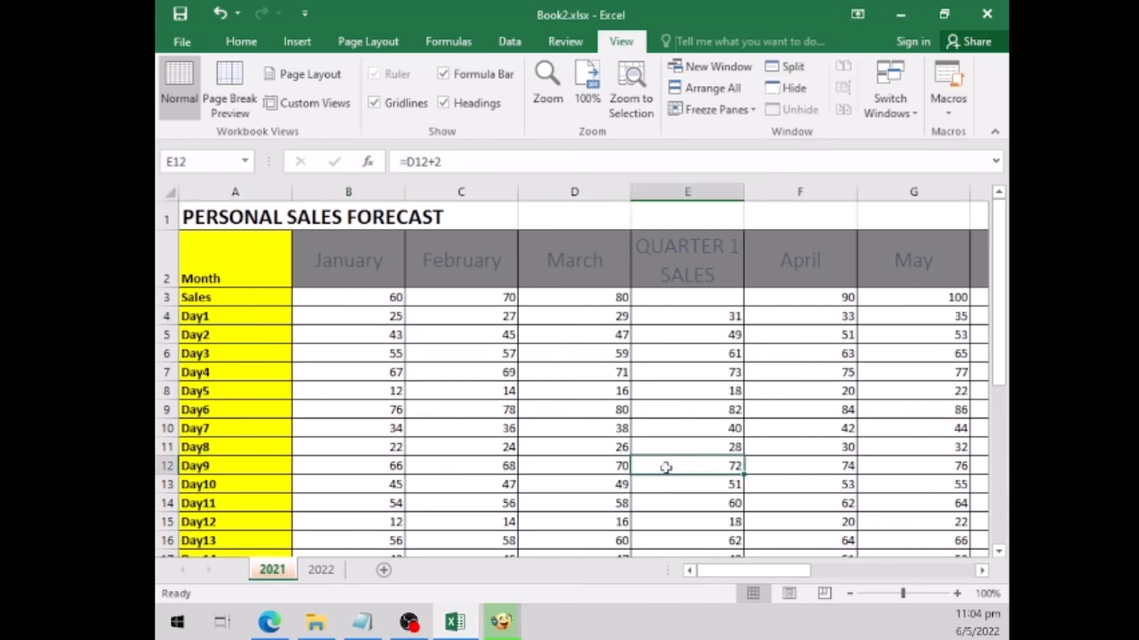
left_click(699, 501)
left_click(777, 505)
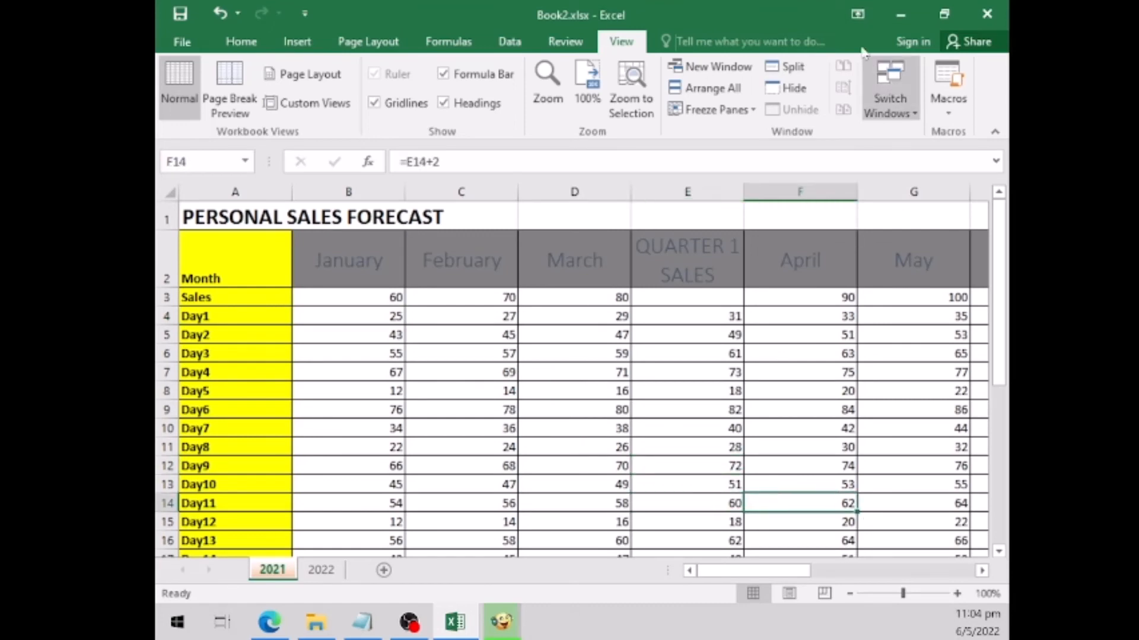
left_click(798, 70)
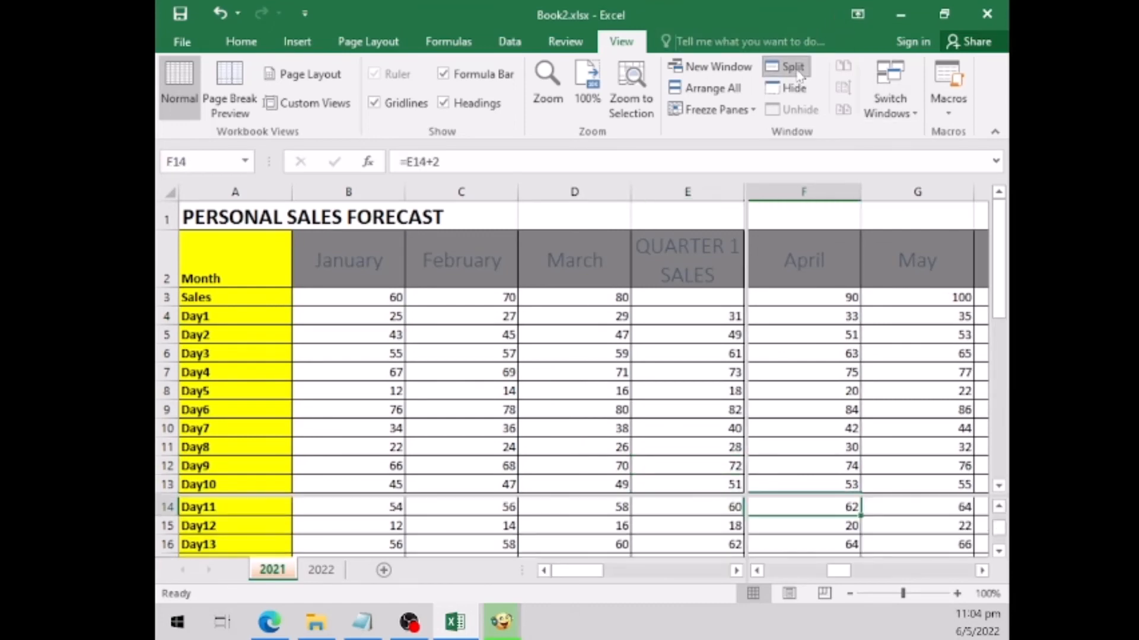
- Examine how the upper and lower split panes move independently by viewing different daily rows in each
left_click(999, 486)
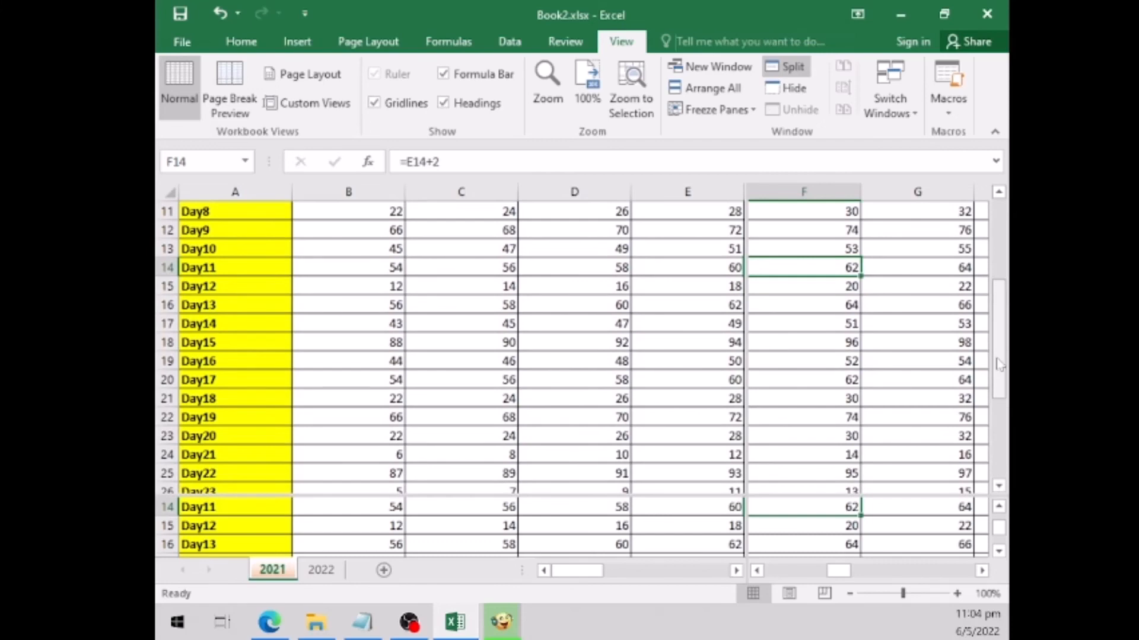
left_click_drag(1001, 353, 1001, 340)
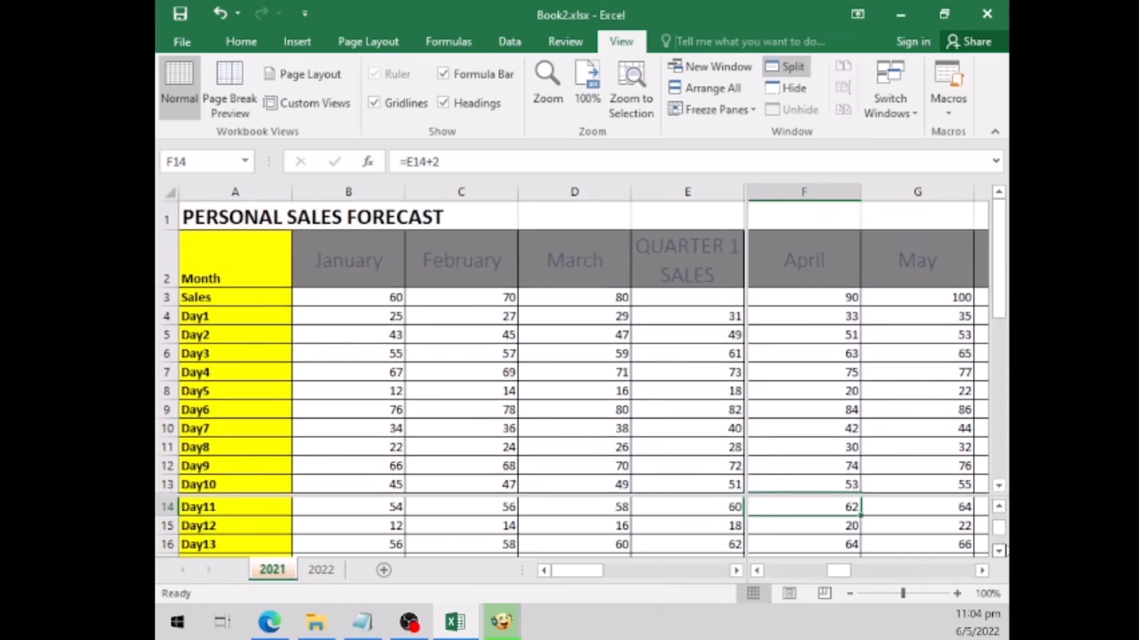
left_click(1000, 552)
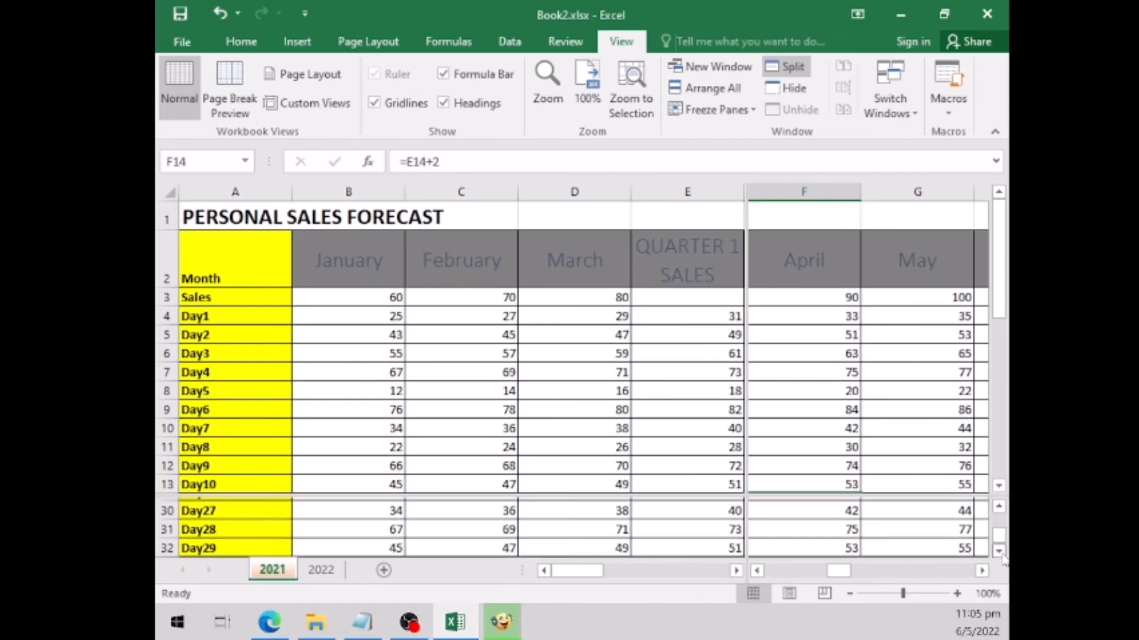
left_click(999, 507)
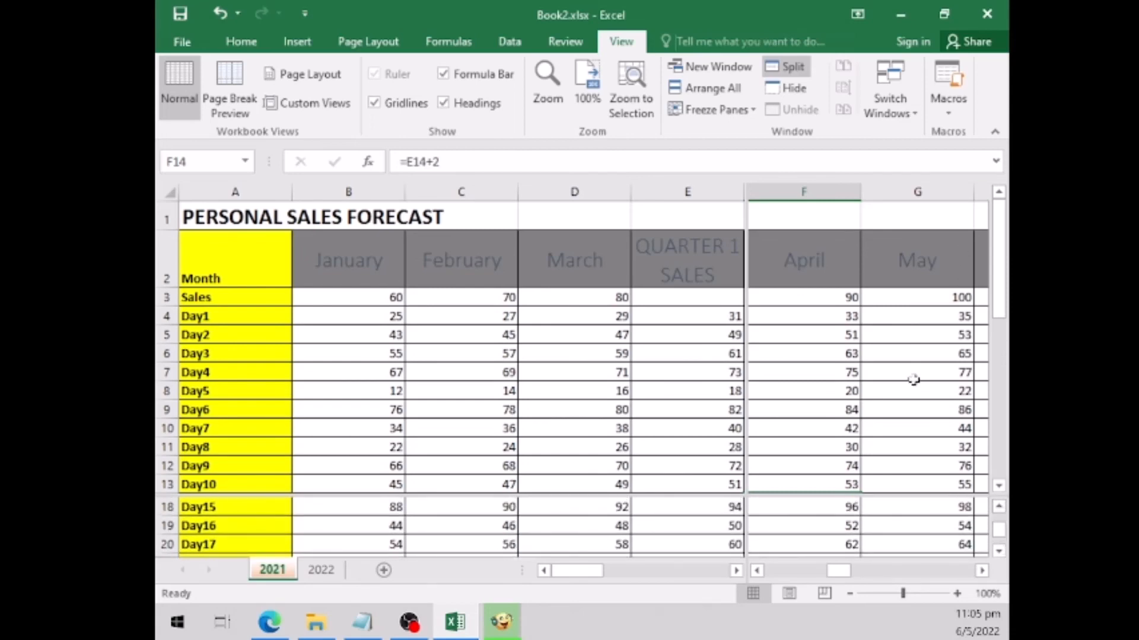
left_click(1000, 486)
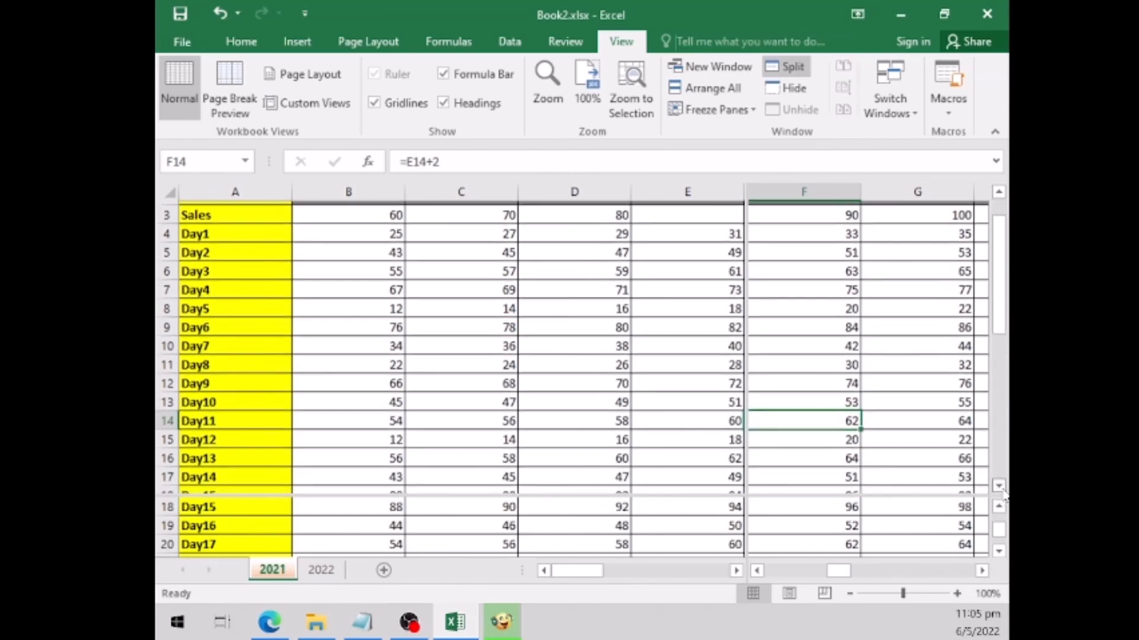
left_click_drag(1000, 228, 1000, 212)
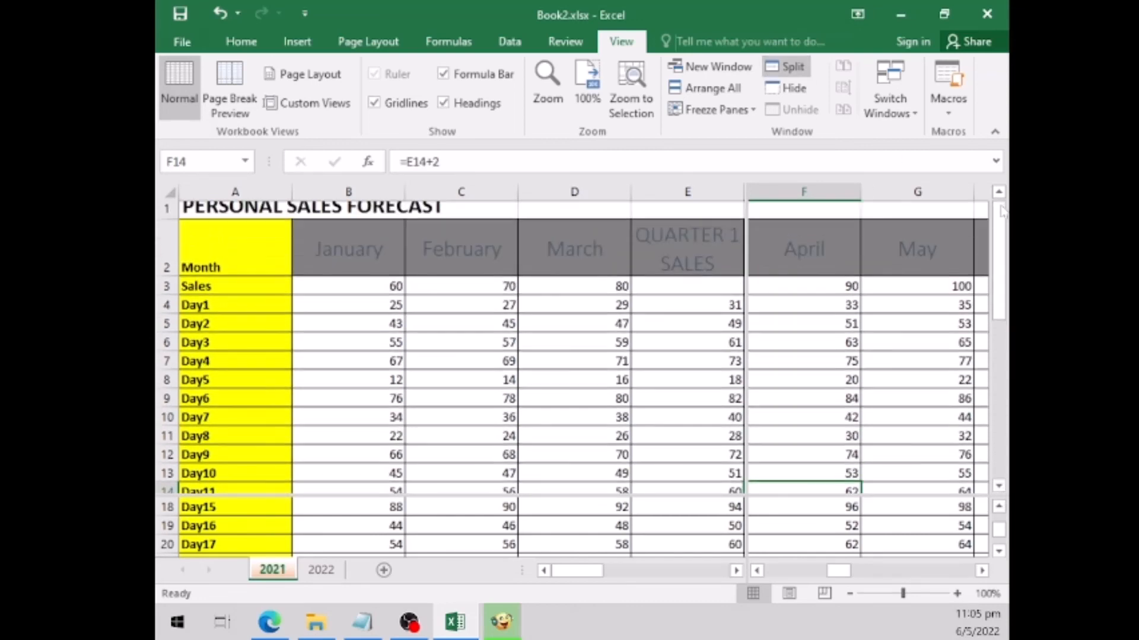
- Remove the split from the 2021 sheet and switch away from the workbook
left_click(794, 67)
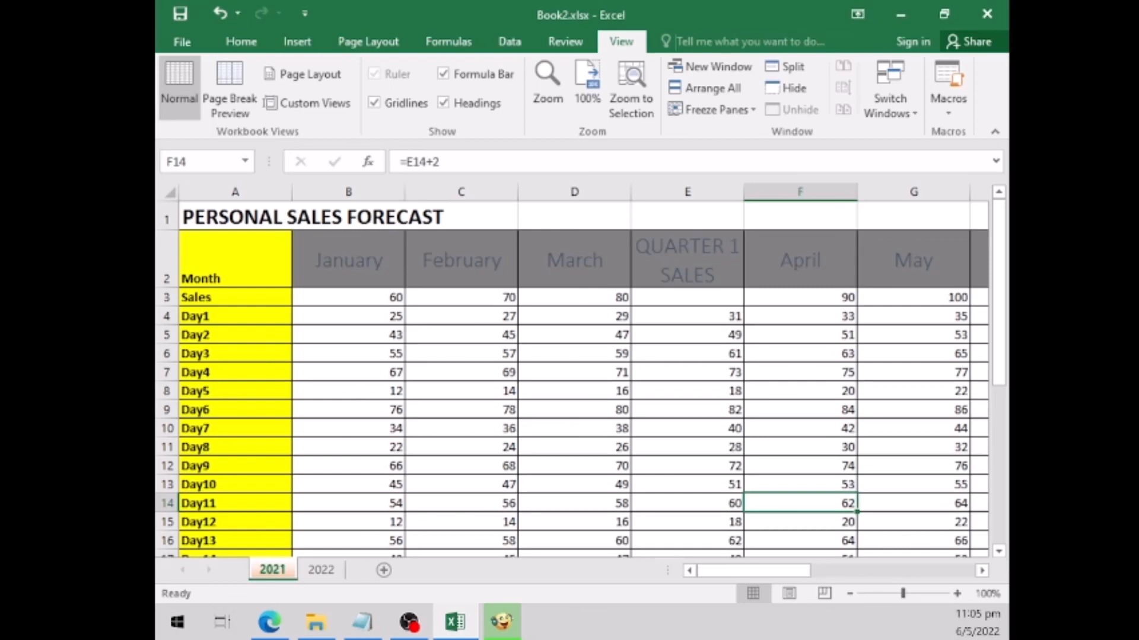
key("alt+Tab")
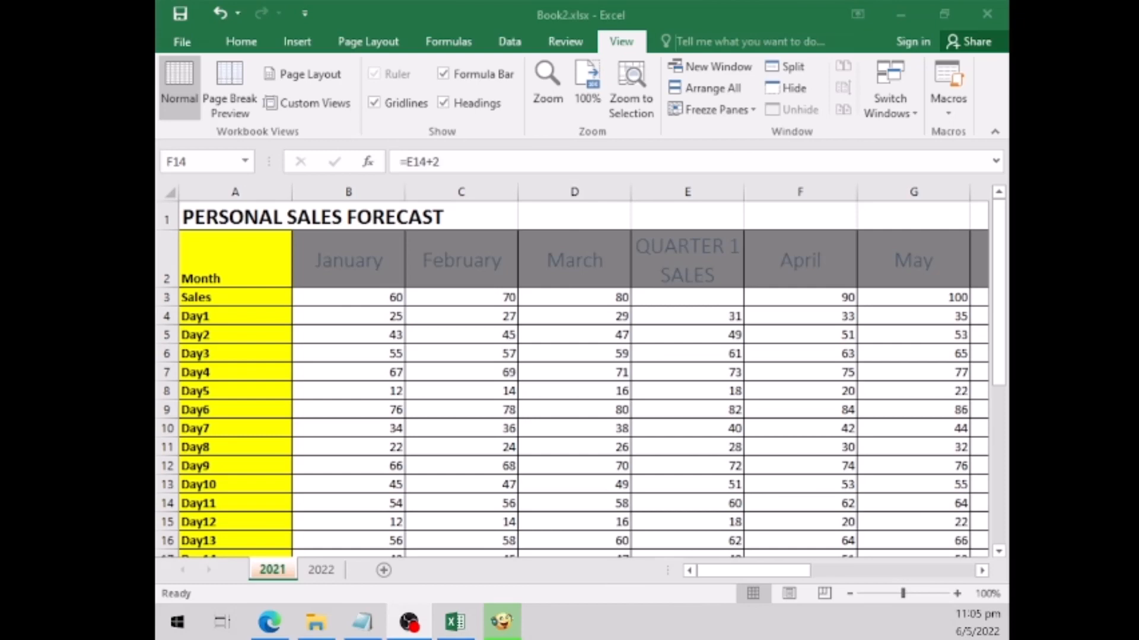